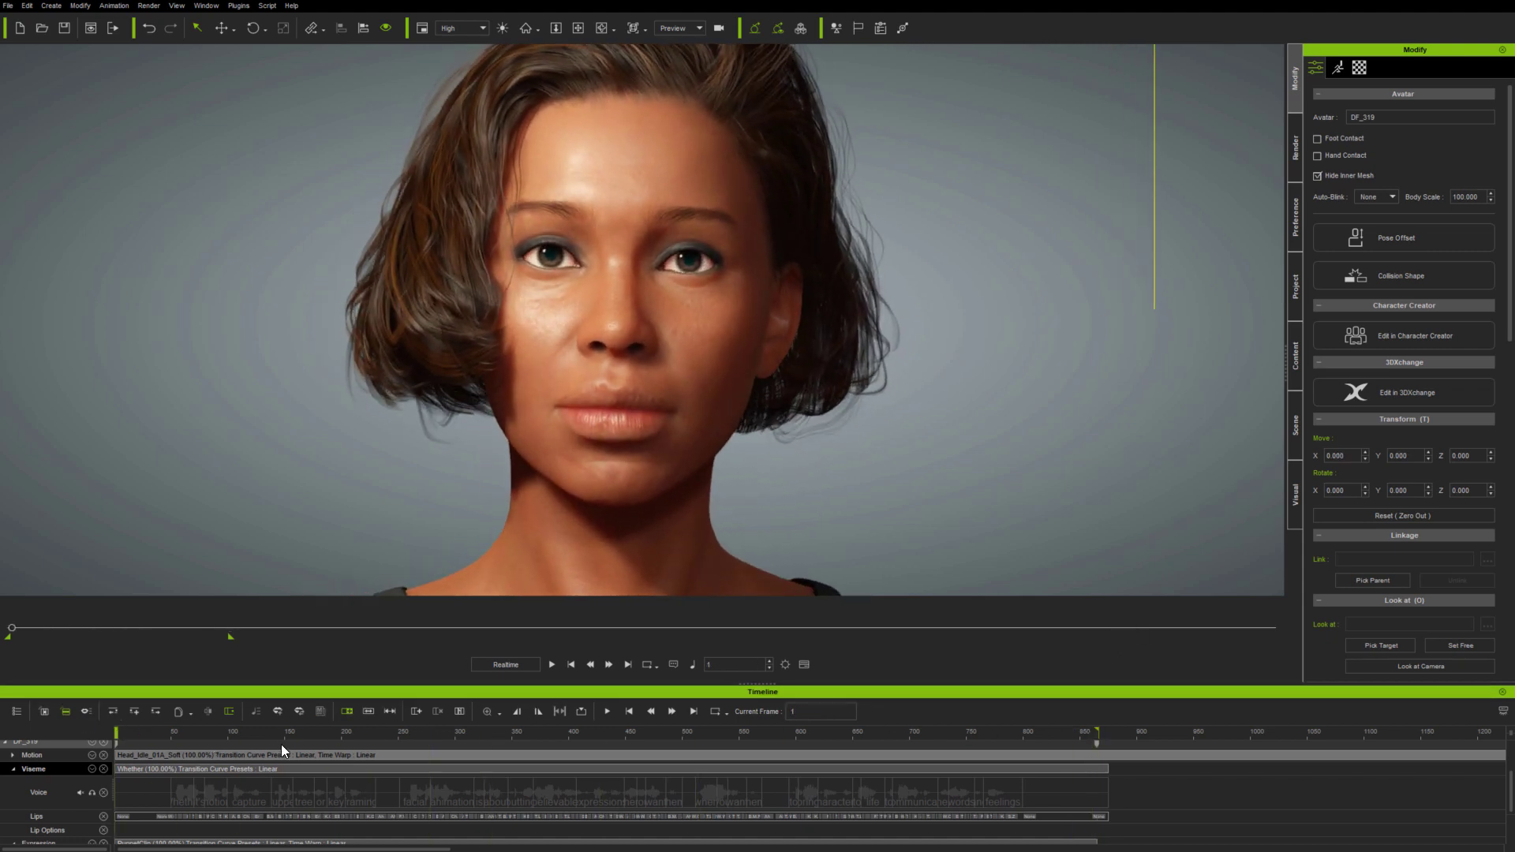
- Play back the avatar's talking animation and return to the first frame
left_click(553, 665)
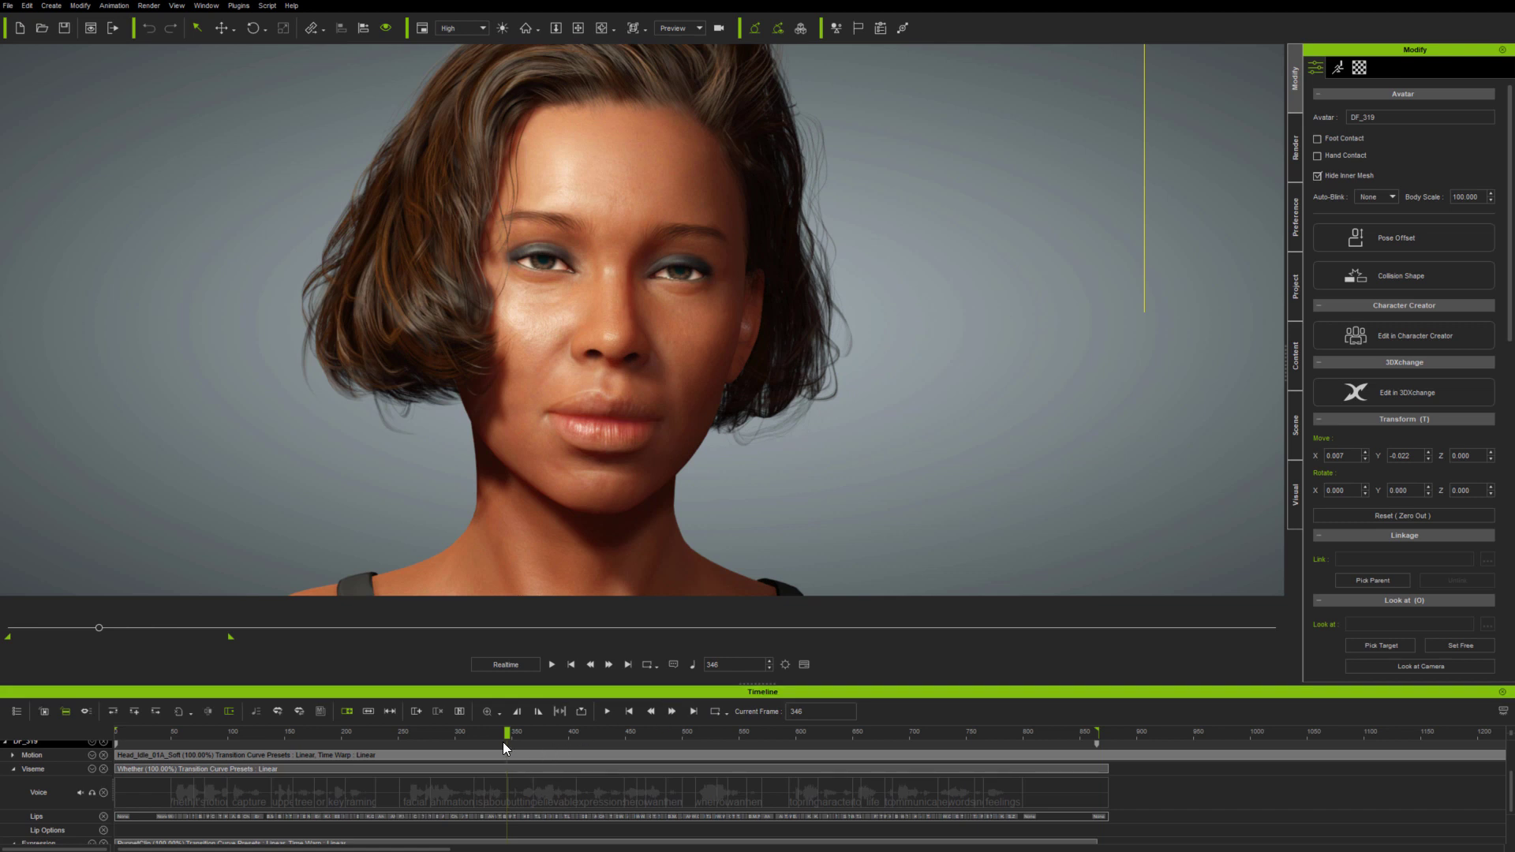
left_click_drag(509, 735, 35, 753)
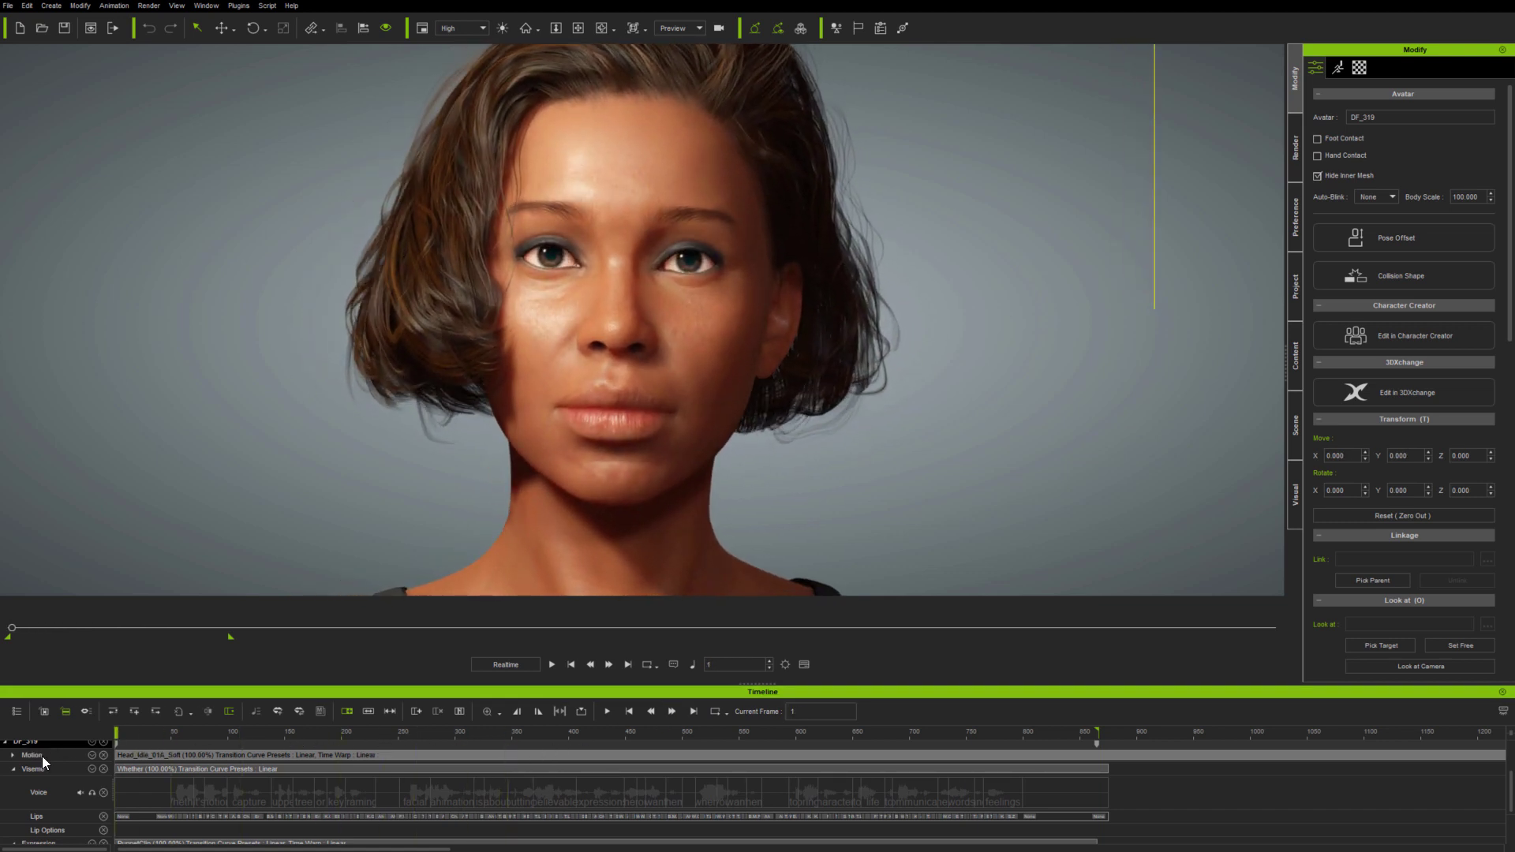
- Open the Face Puppet editor for the avatar and place it beside a close-up of her face
left_click(1338, 68)
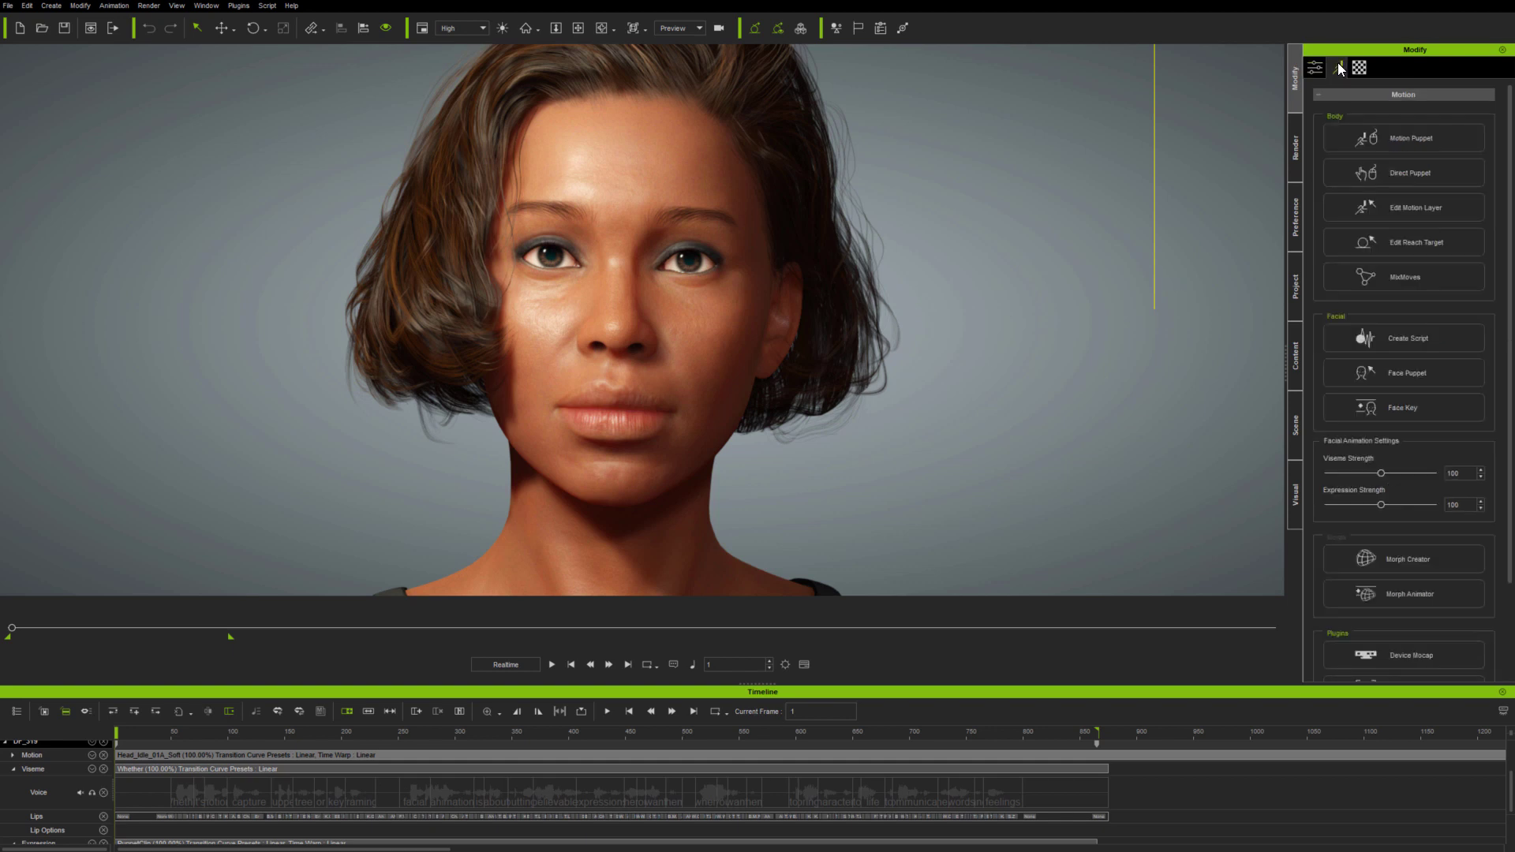
left_click(1385, 372)
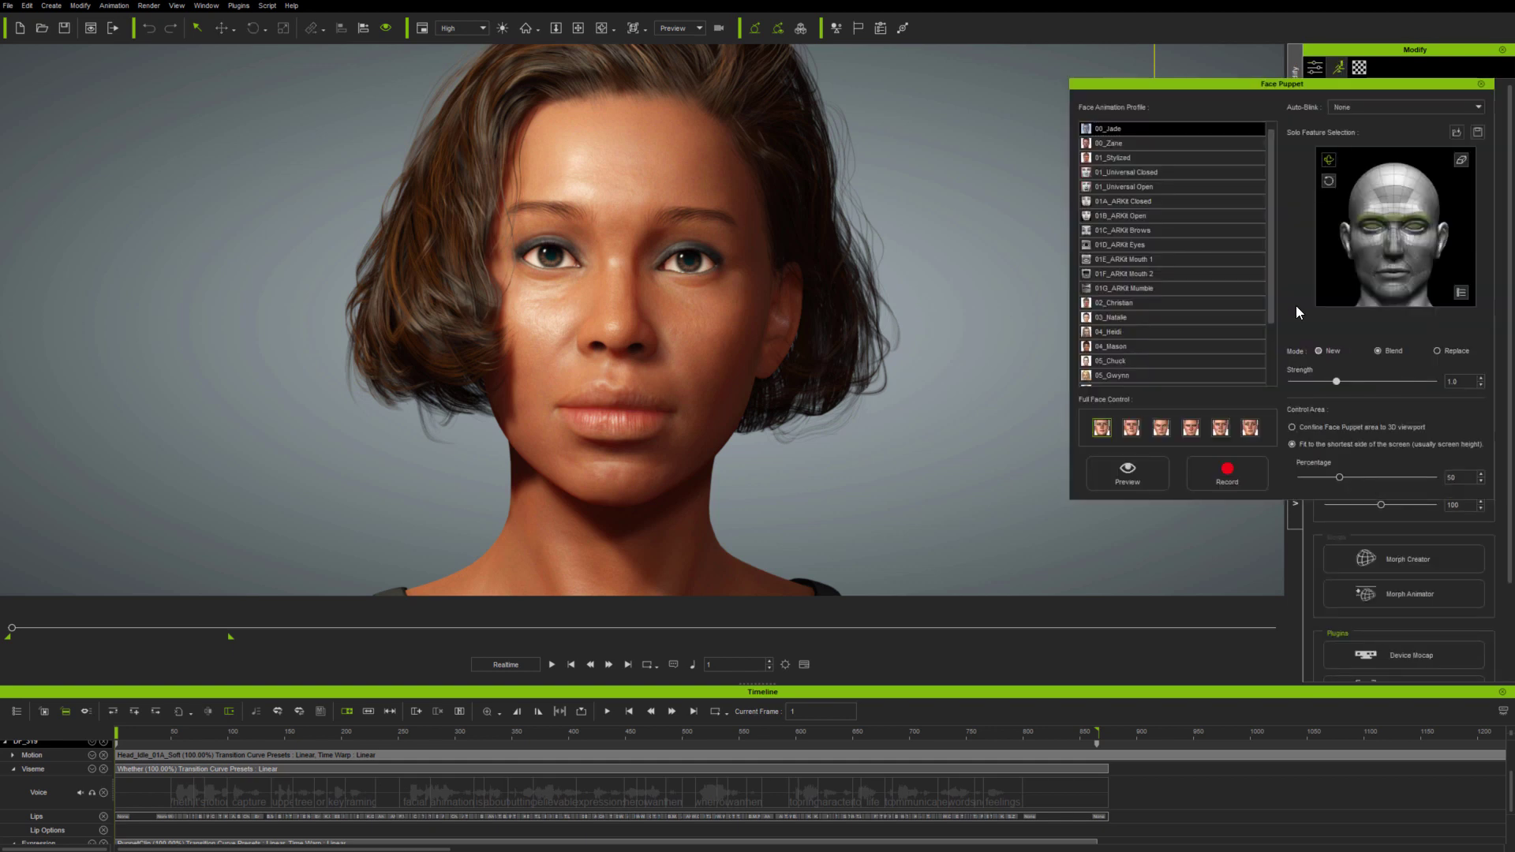
left_click_drag(1313, 88, 1101, 57)
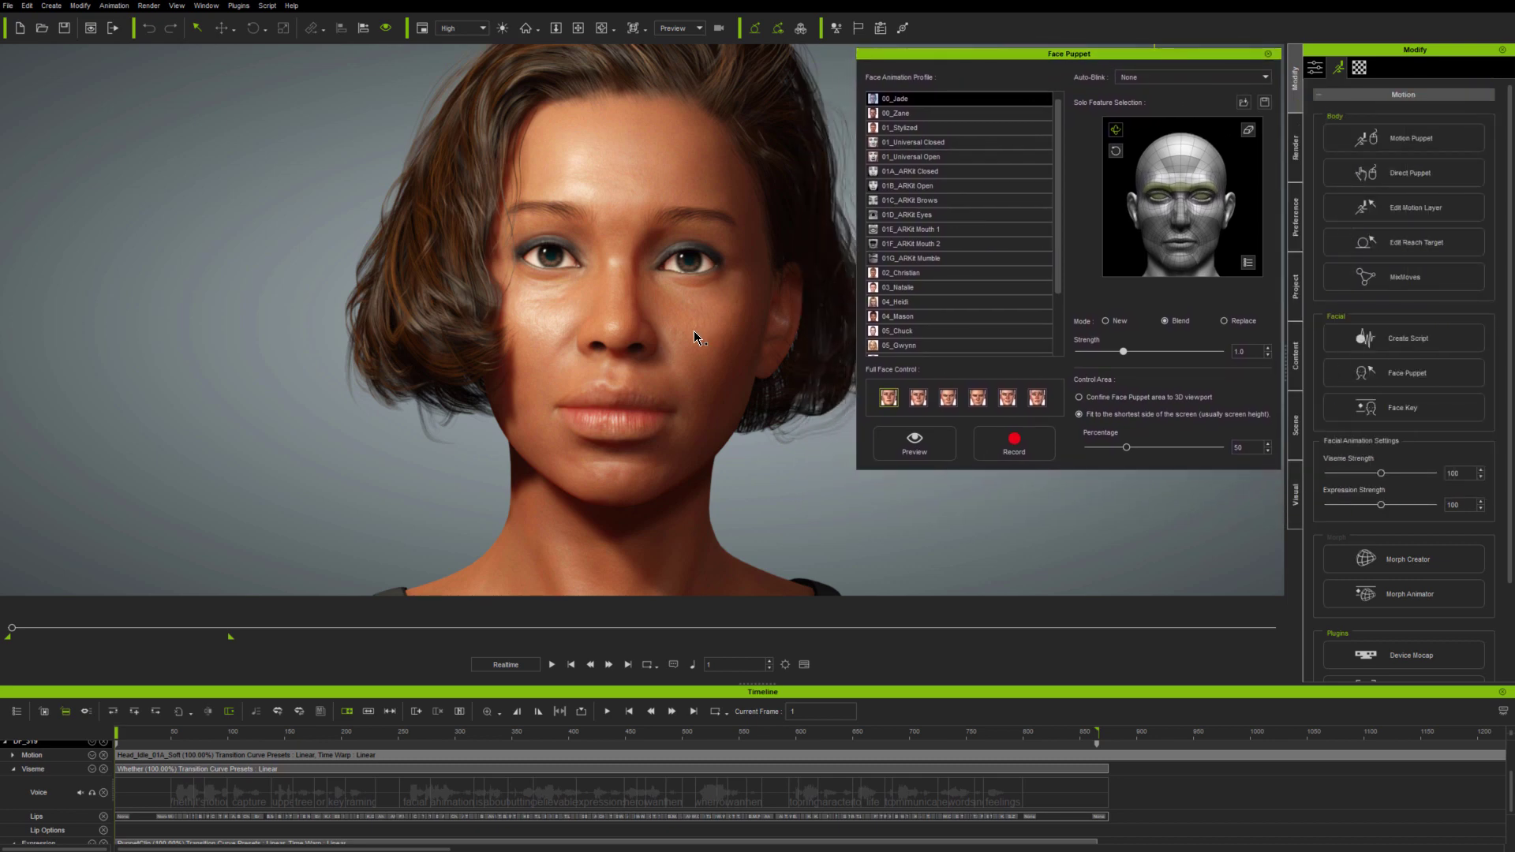
middle_click_drag(708, 336, 584, 344)
key("z")
left_click_drag(516, 323, 516, 314)
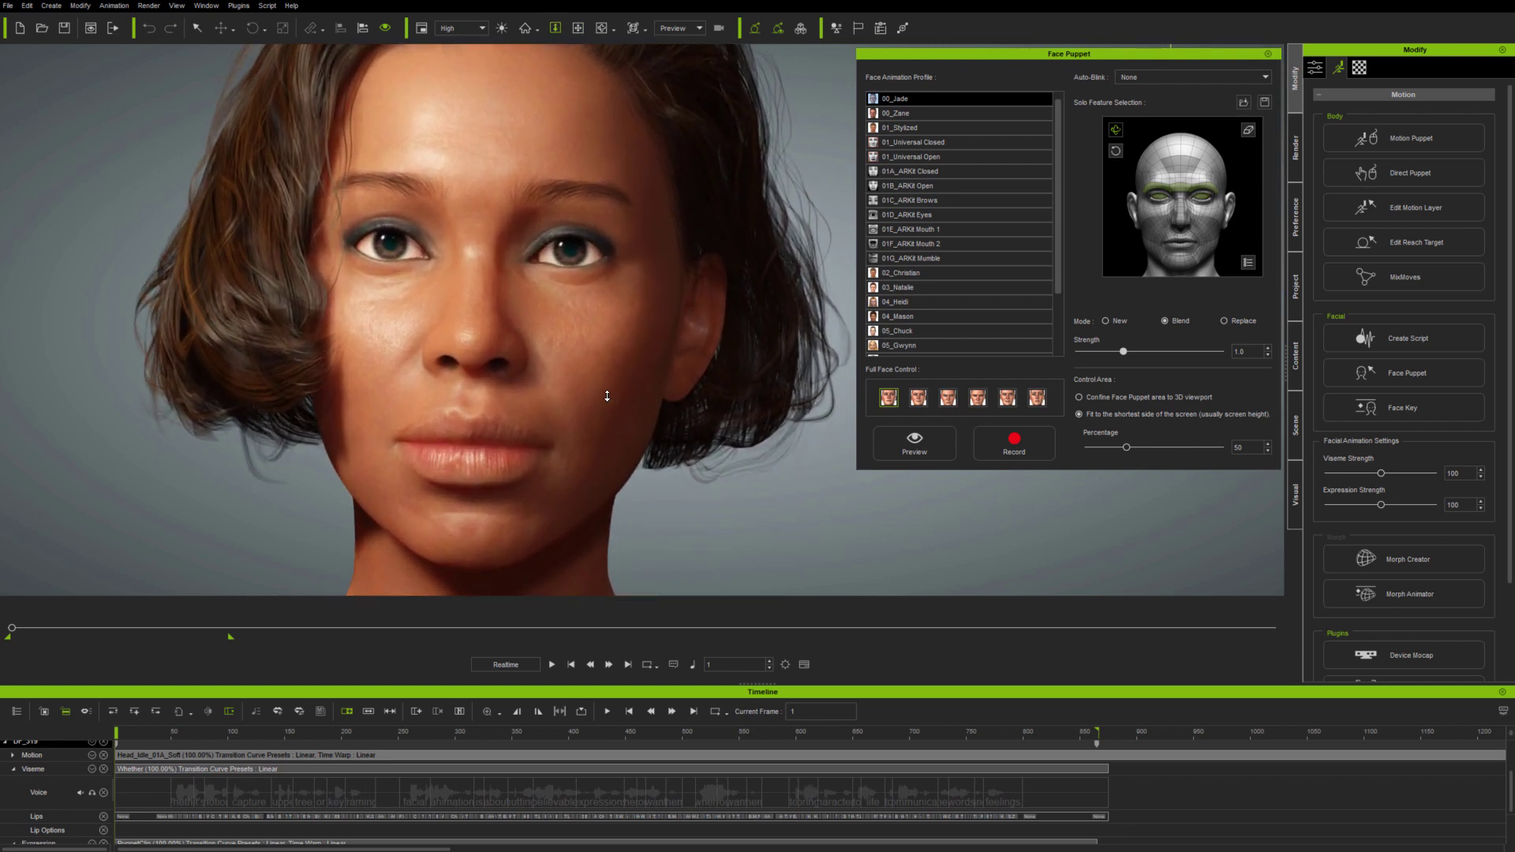
middle_click_drag(641, 427, 652, 367)
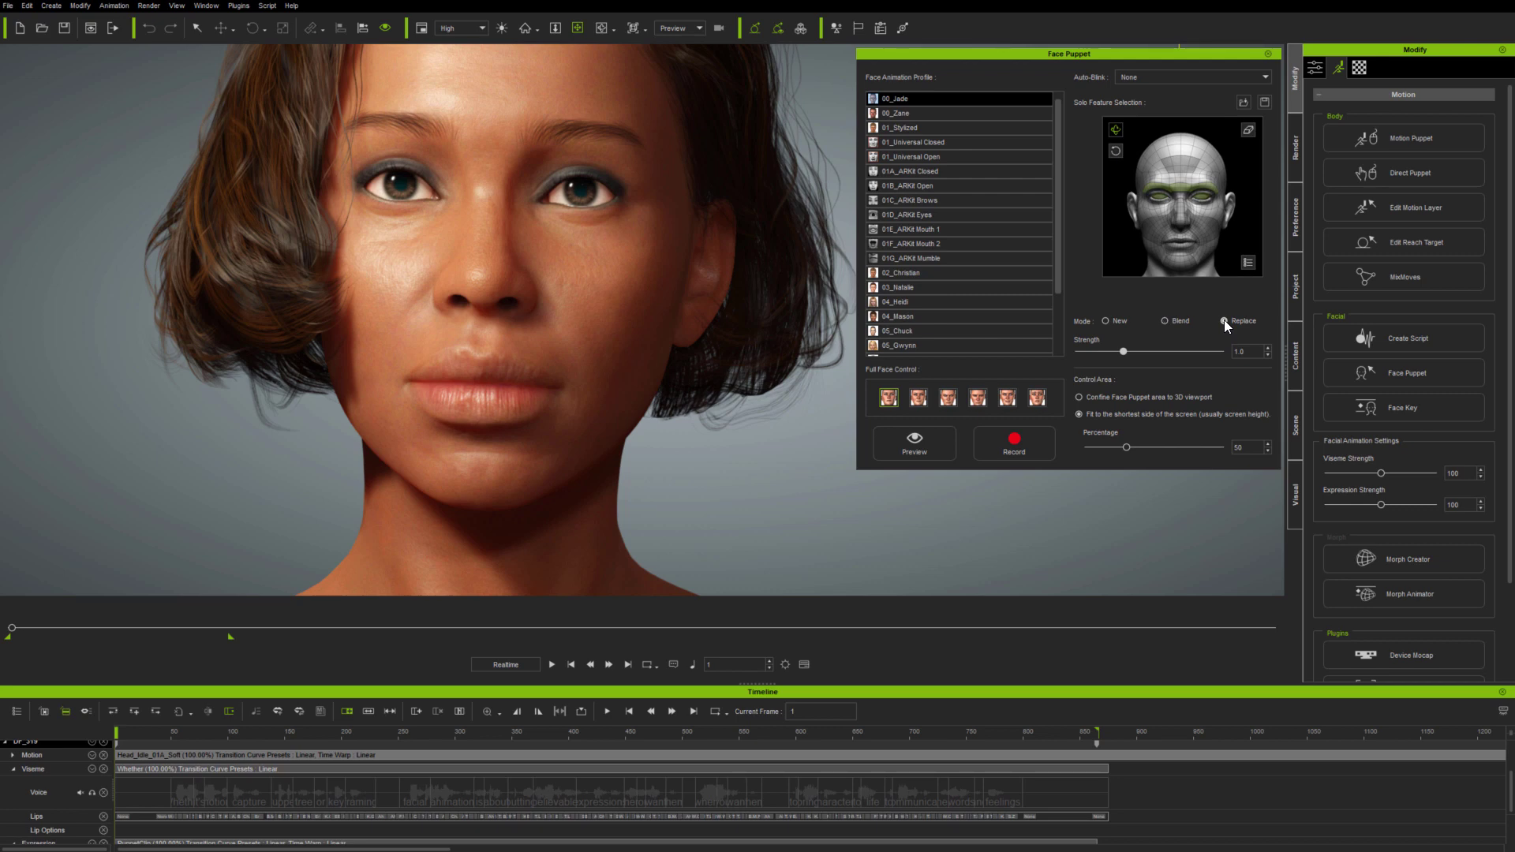
- Limit the puppeted features to both eyebrows with the fourth motion option and record a facial pass in Blend mode
scroll(1153, 794, "down", 2)
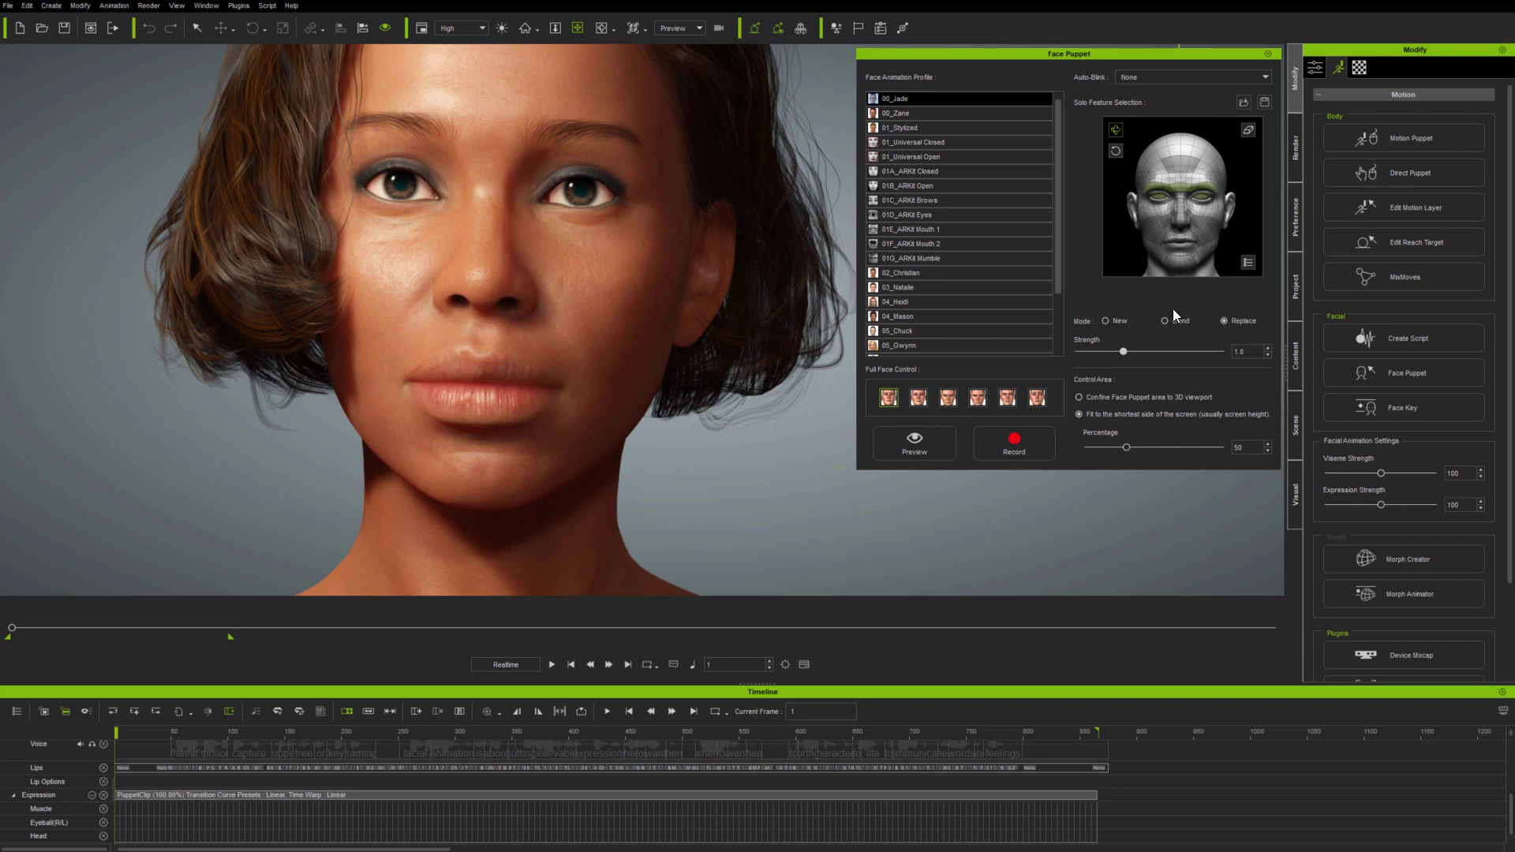
left_click(1247, 130)
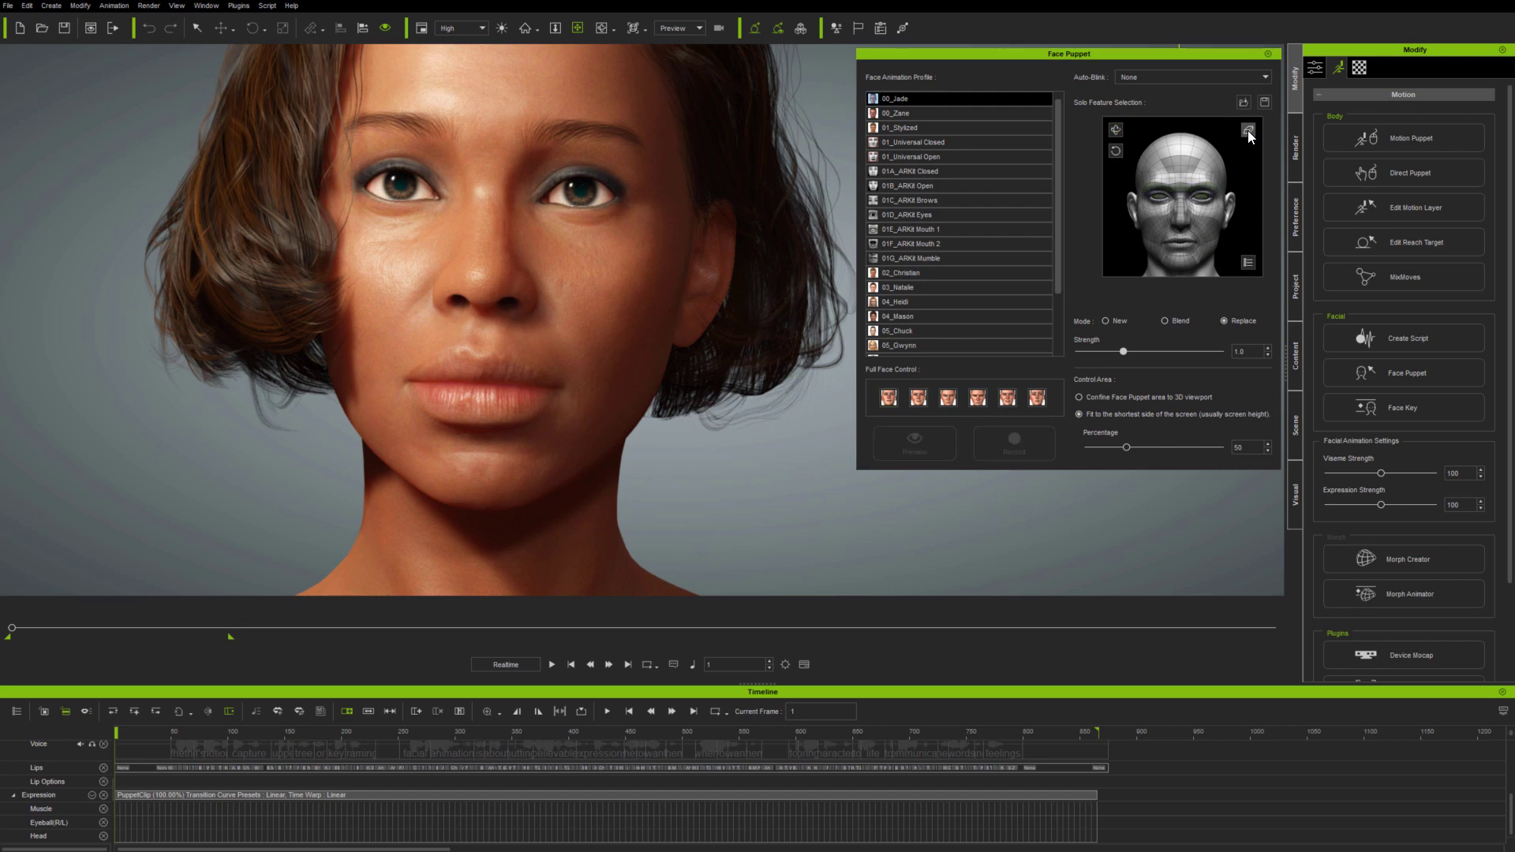
left_click(1157, 186)
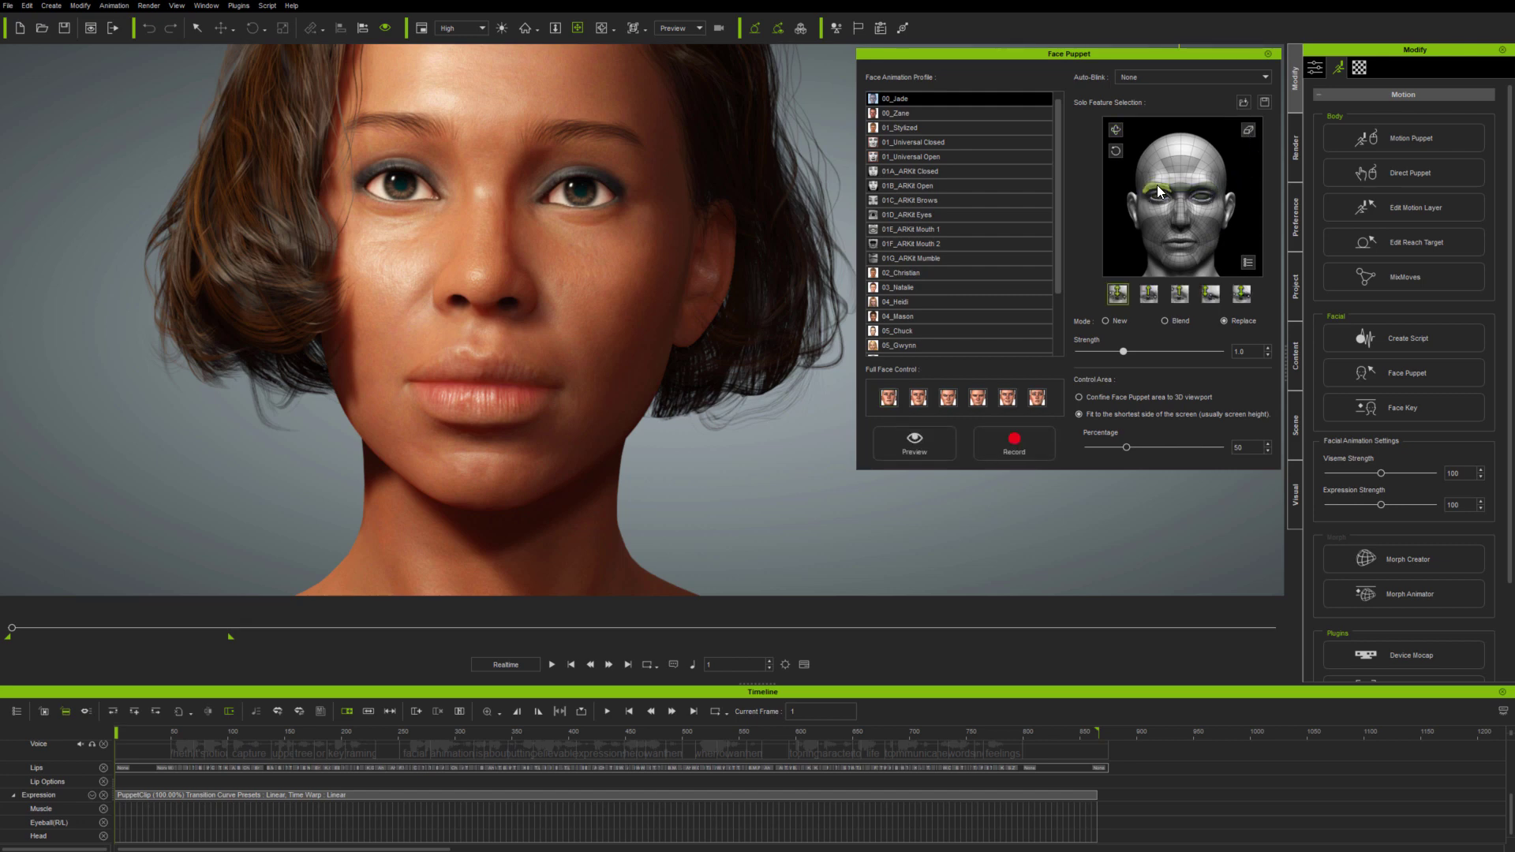
left_click(1212, 296)
left_click(1210, 190)
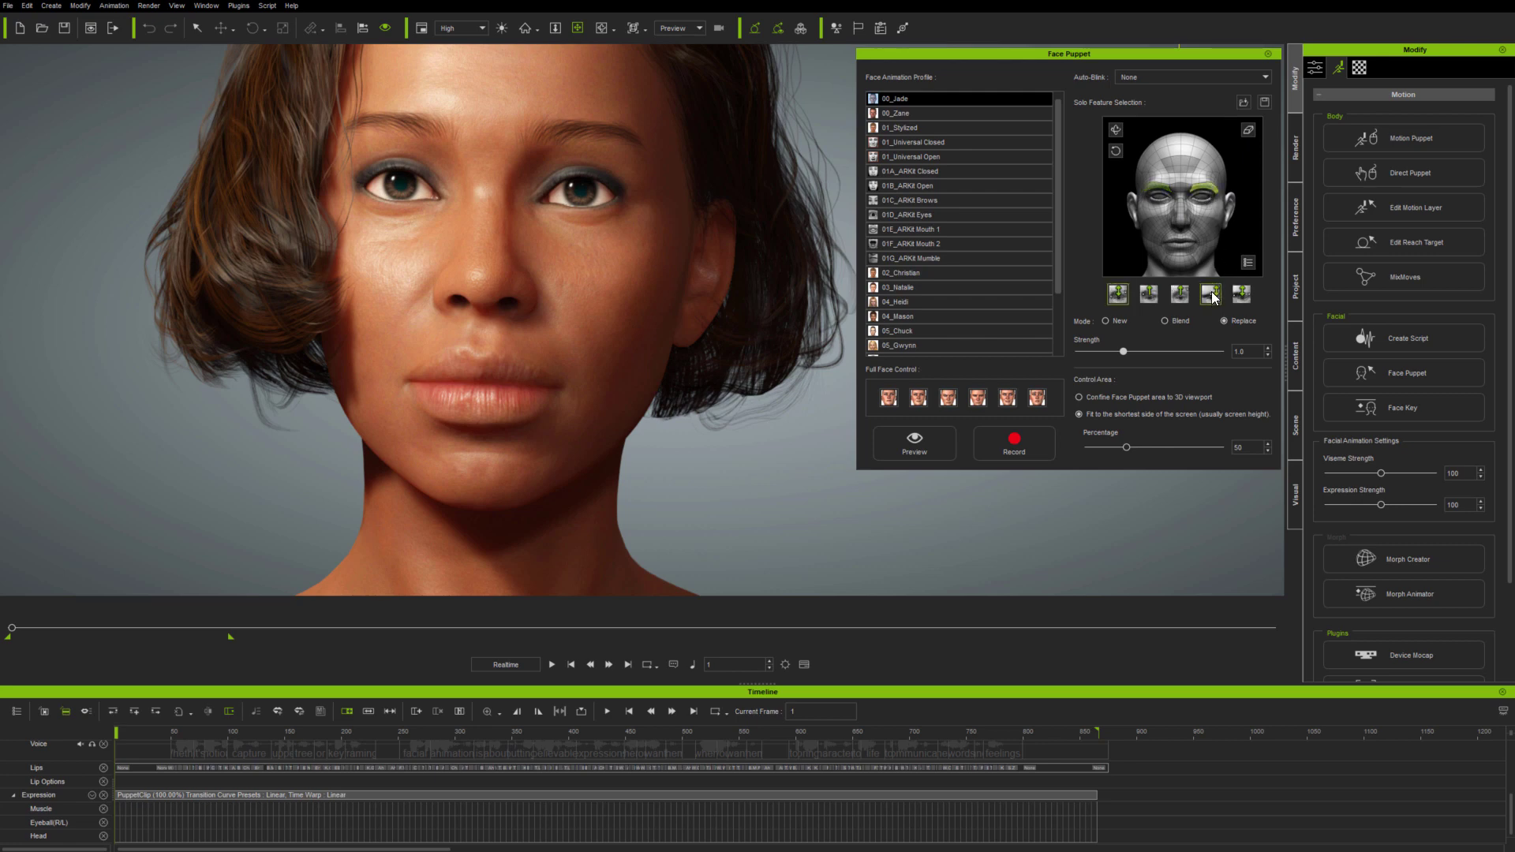
left_click(1021, 450)
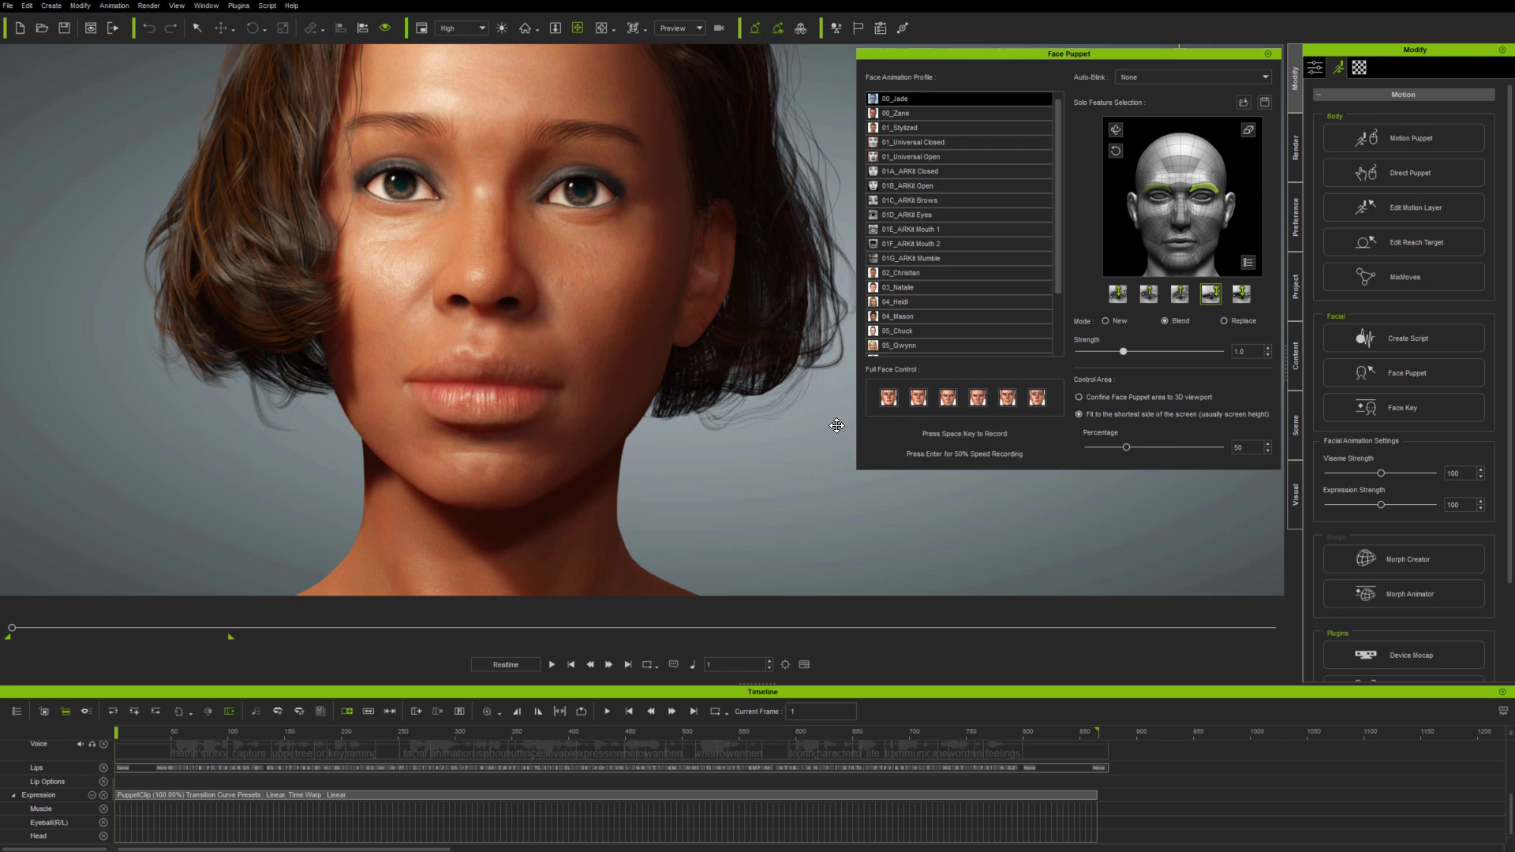
key("space")
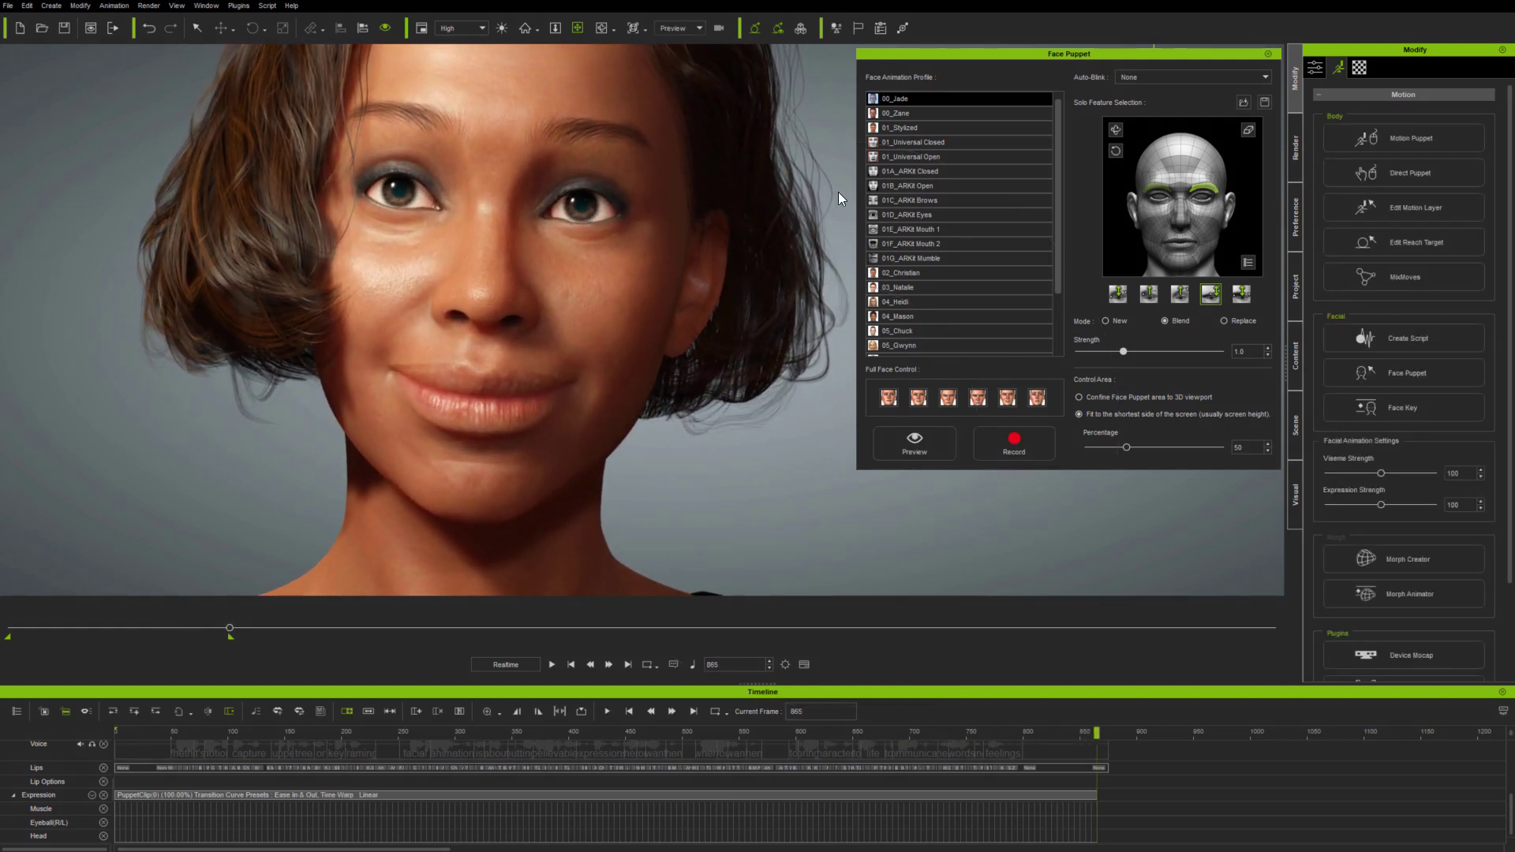
- Record the eyebrow pass again from the first frame in Replace mode
left_click(570, 664)
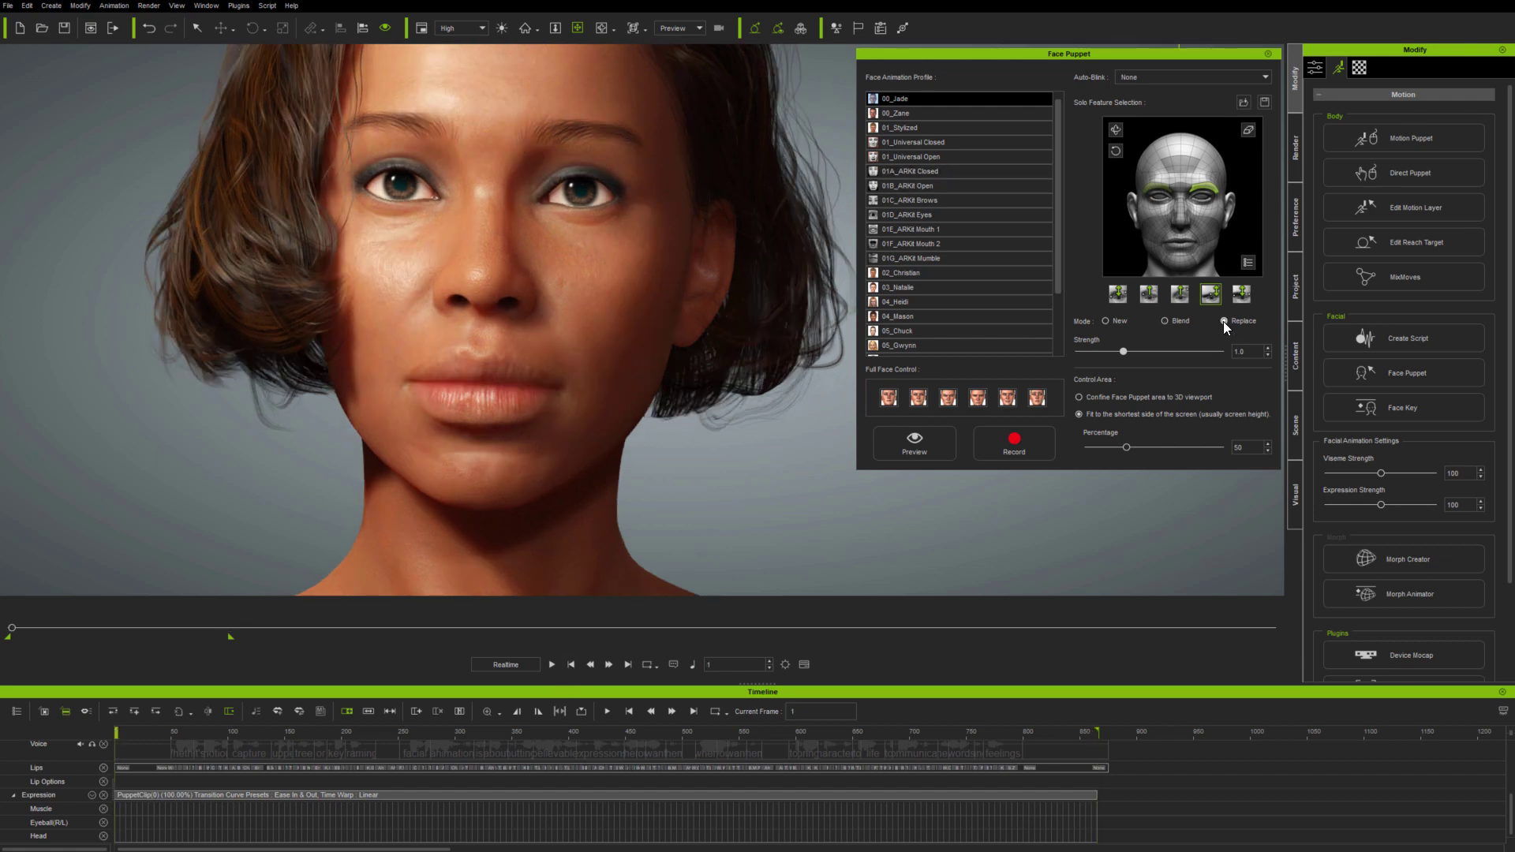
left_click(1010, 442)
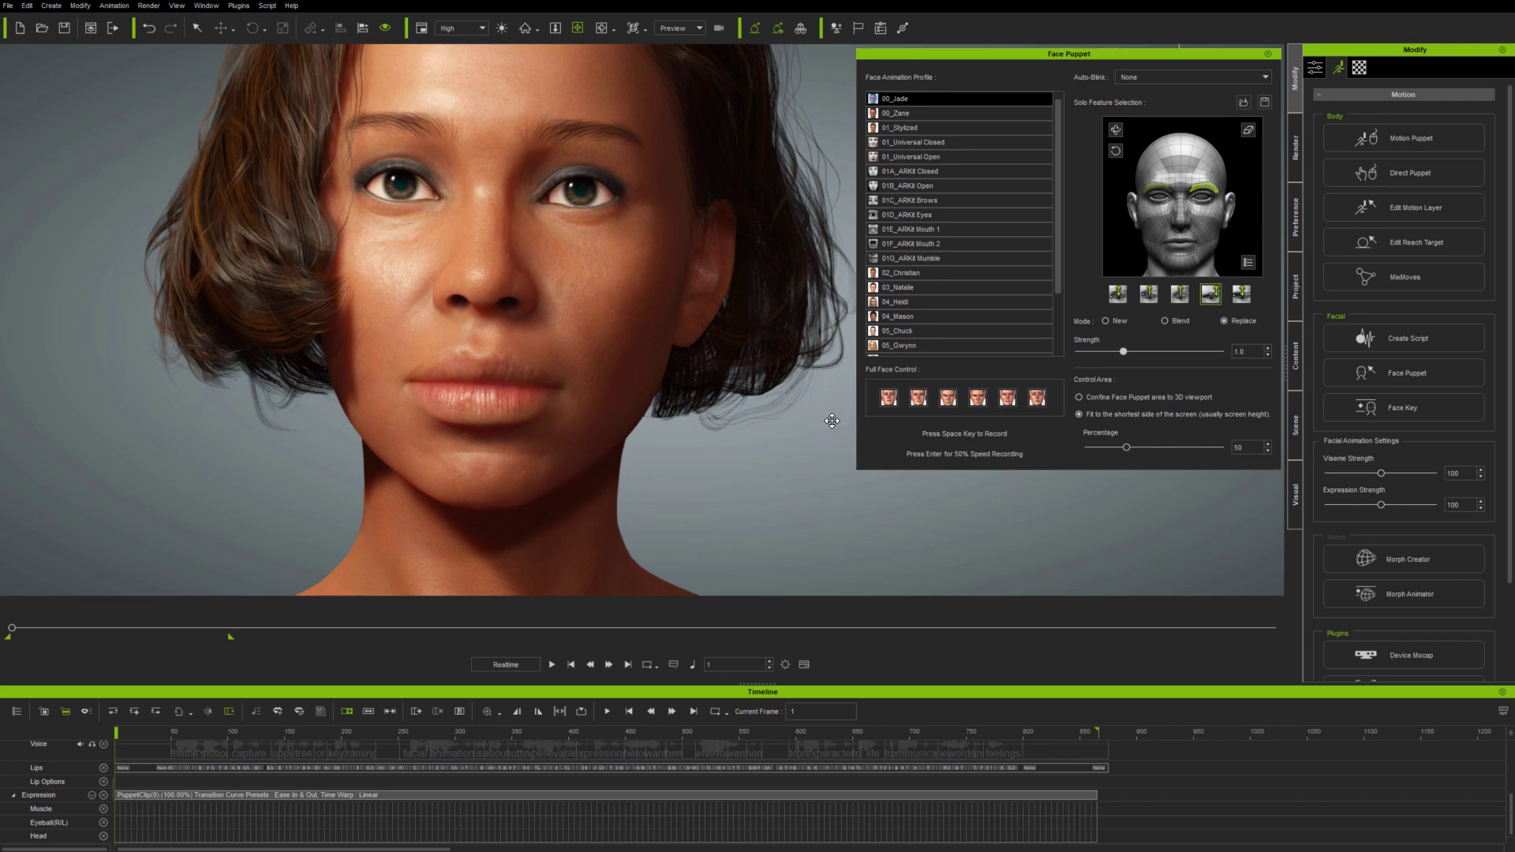
key("space")
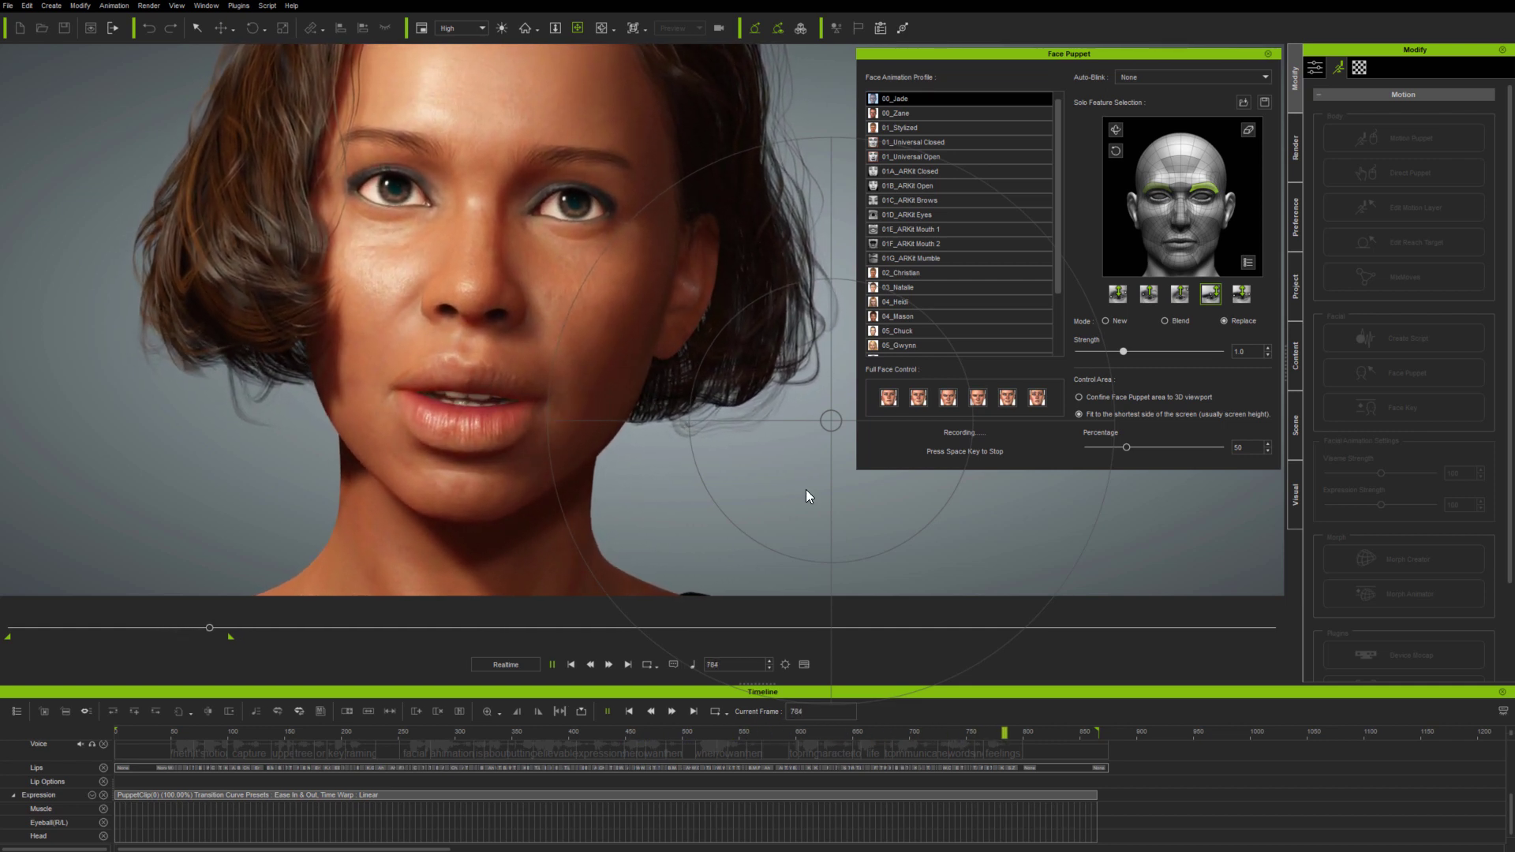
key("space")
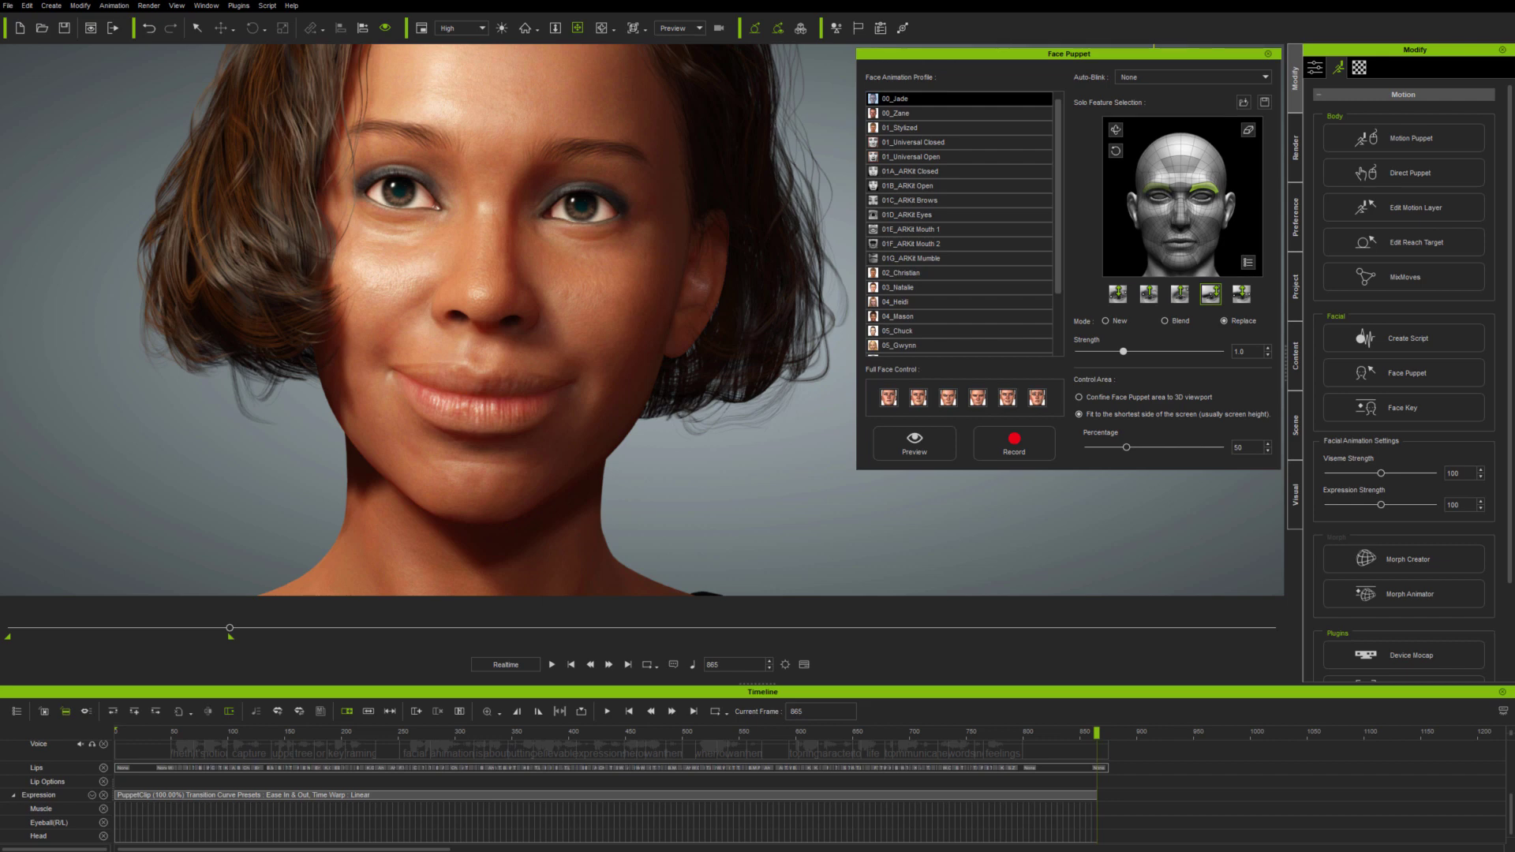
- Clear the solo feature selection and browse the face animation profiles from 01A_ARKit Closed to 01G_ARKit Mumble
left_click(1248, 131)
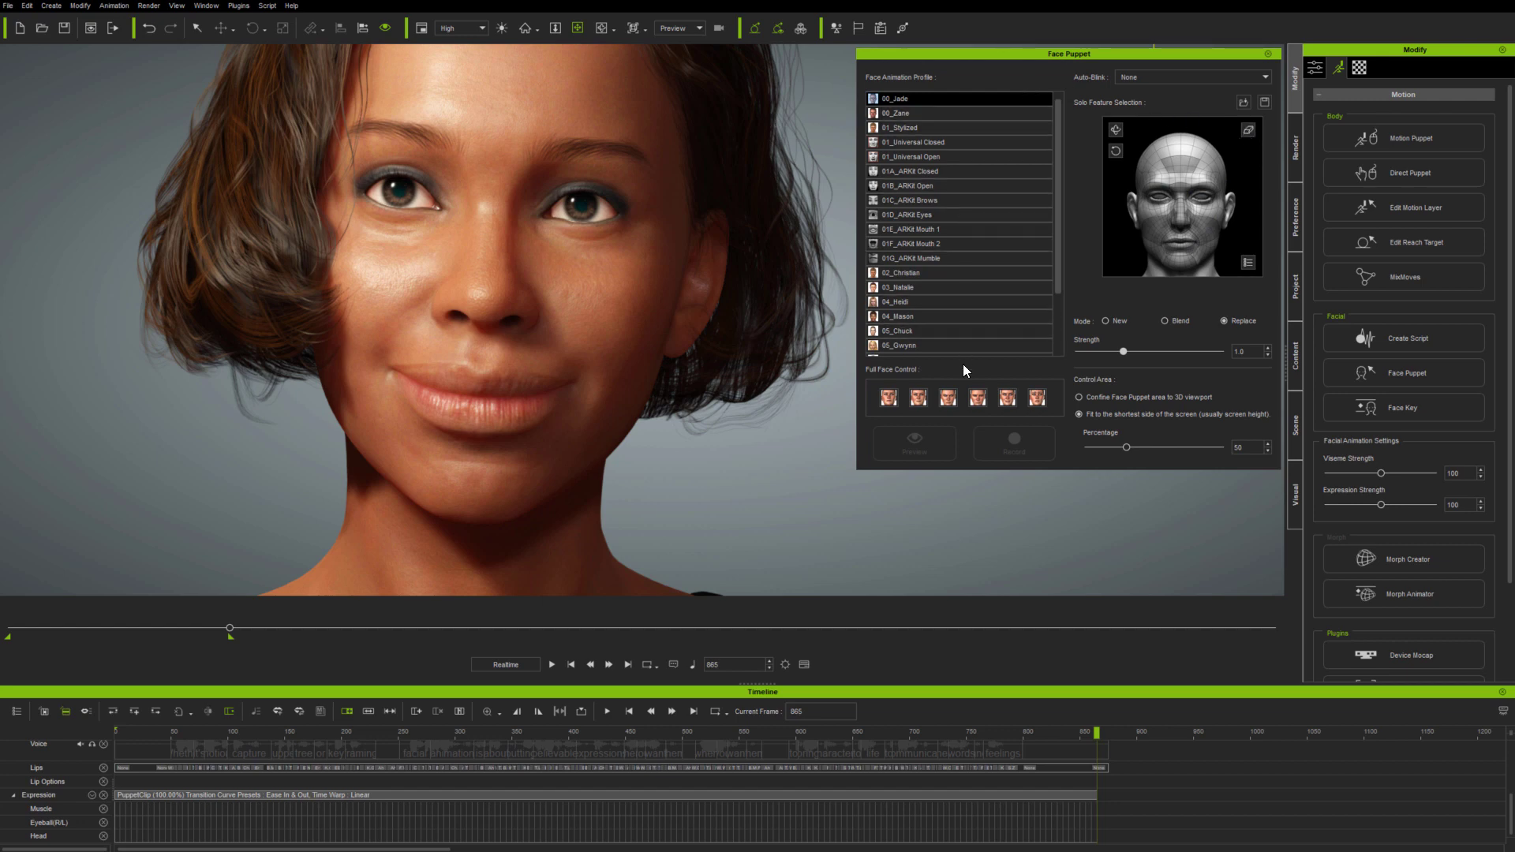
left_click(934, 169)
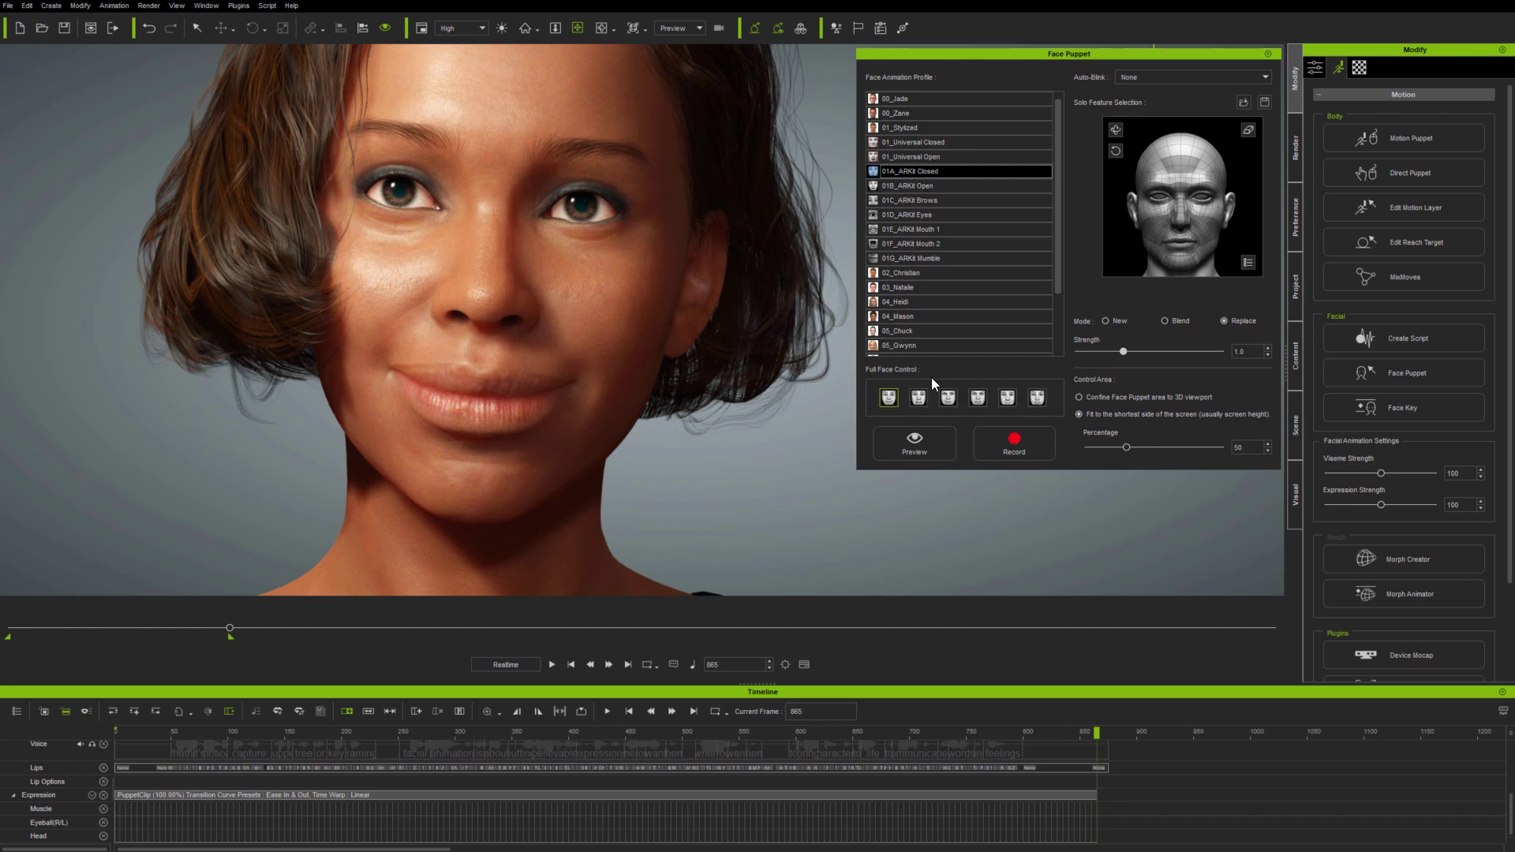
left_click(928, 185)
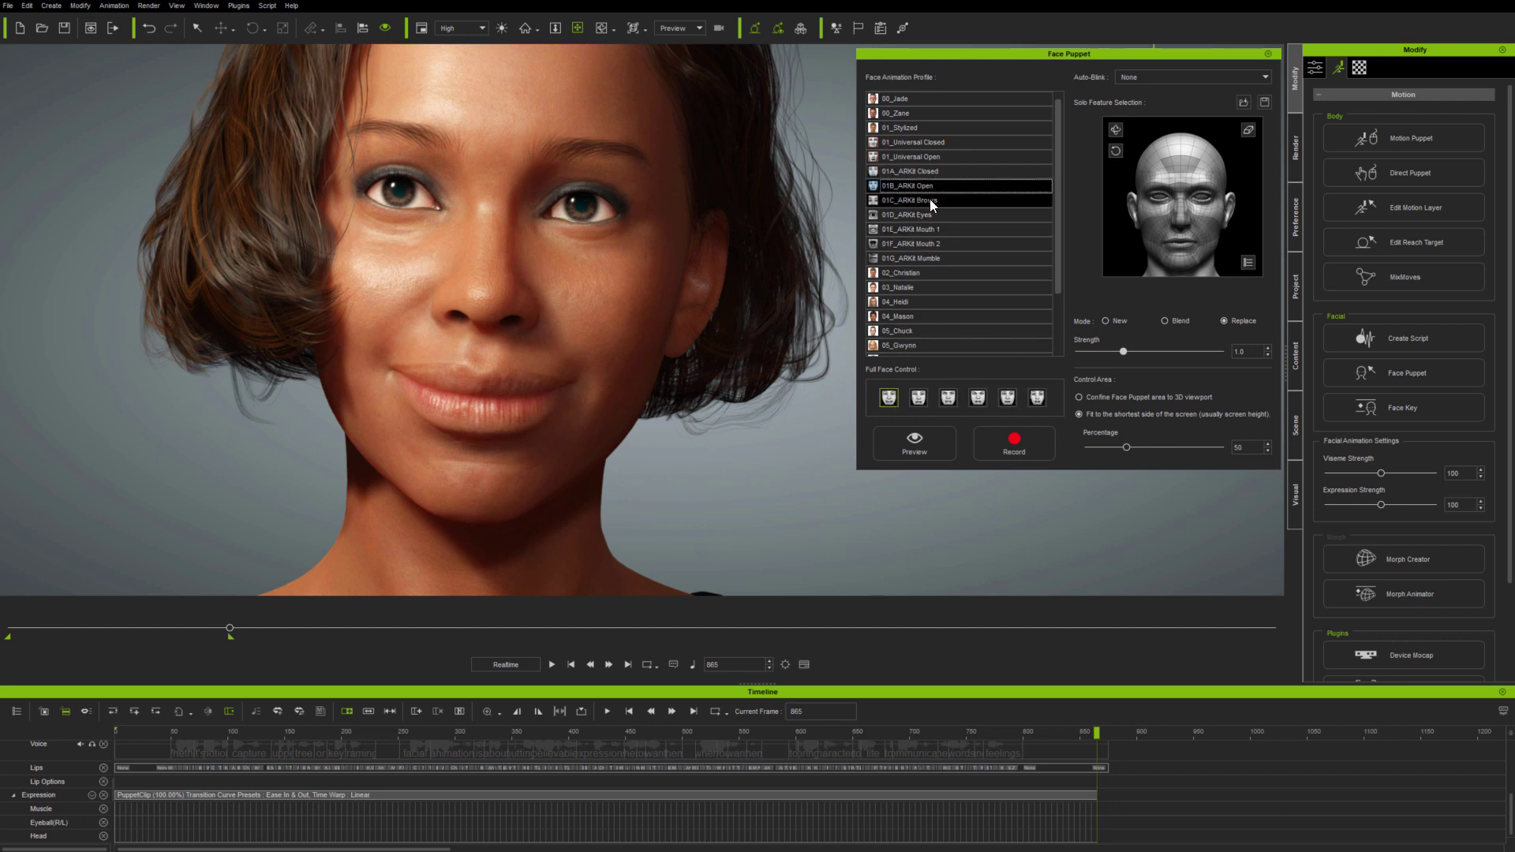
left_click(929, 199)
left_click(925, 214)
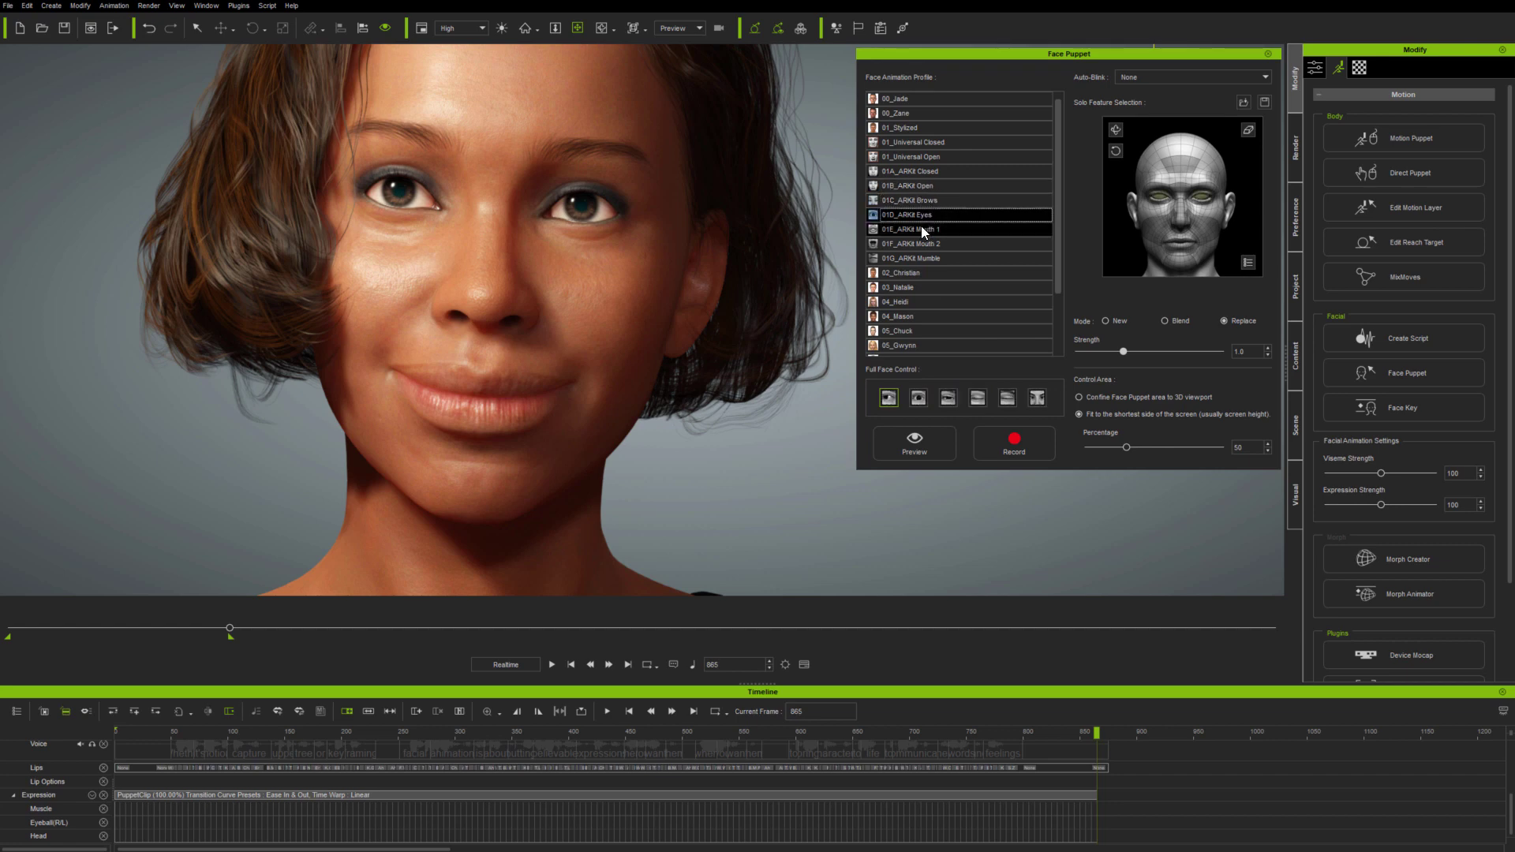
left_click(921, 227)
left_click(918, 243)
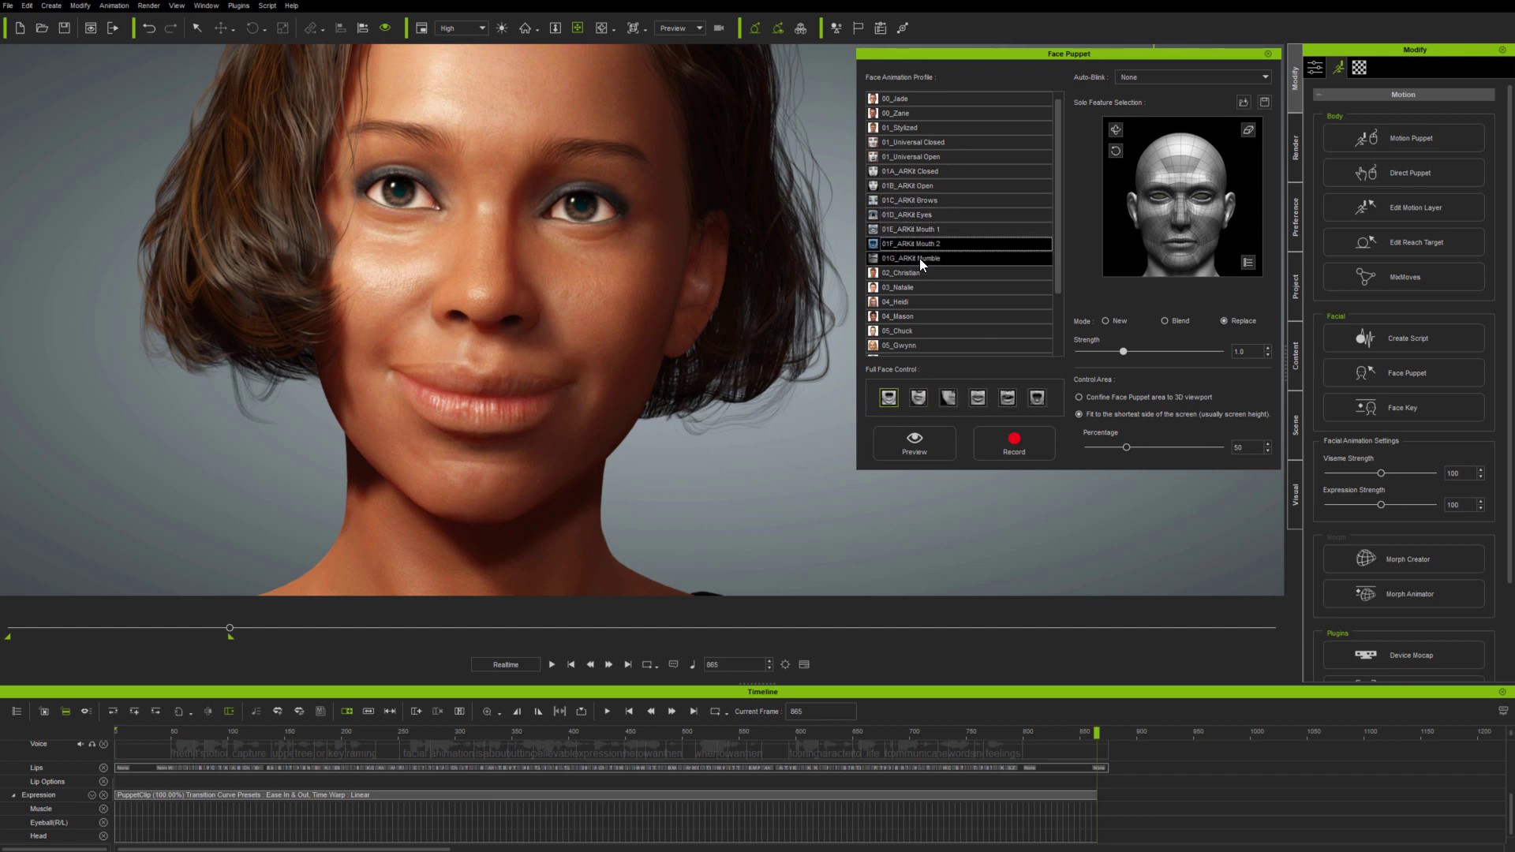
left_click(920, 258)
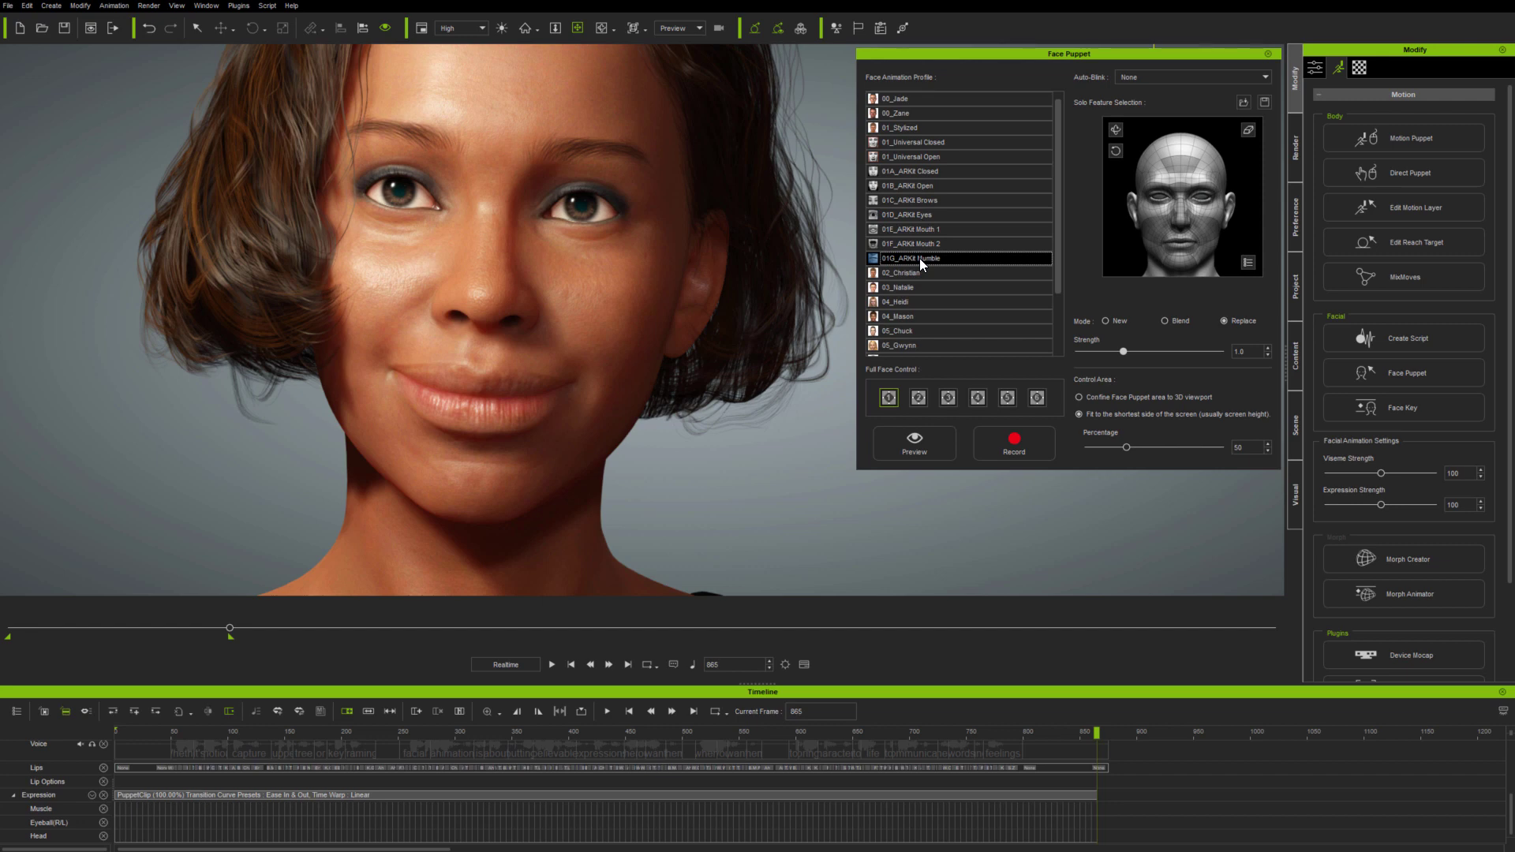
- Preview the first and third full face controls of the 01A_ARKit Closed profile on the avatar
left_click(931, 171)
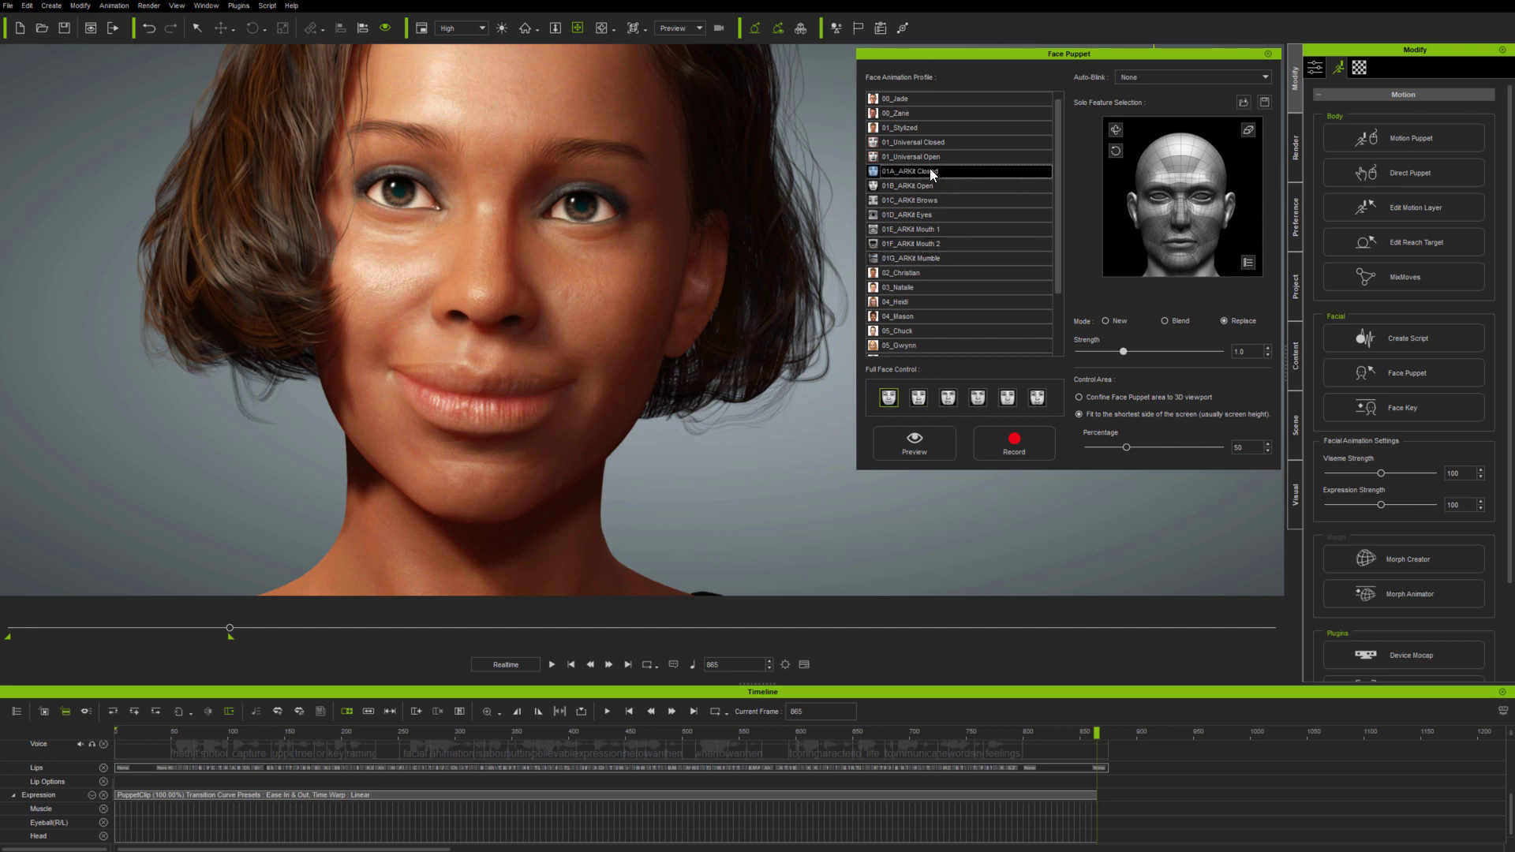
left_click(928, 437)
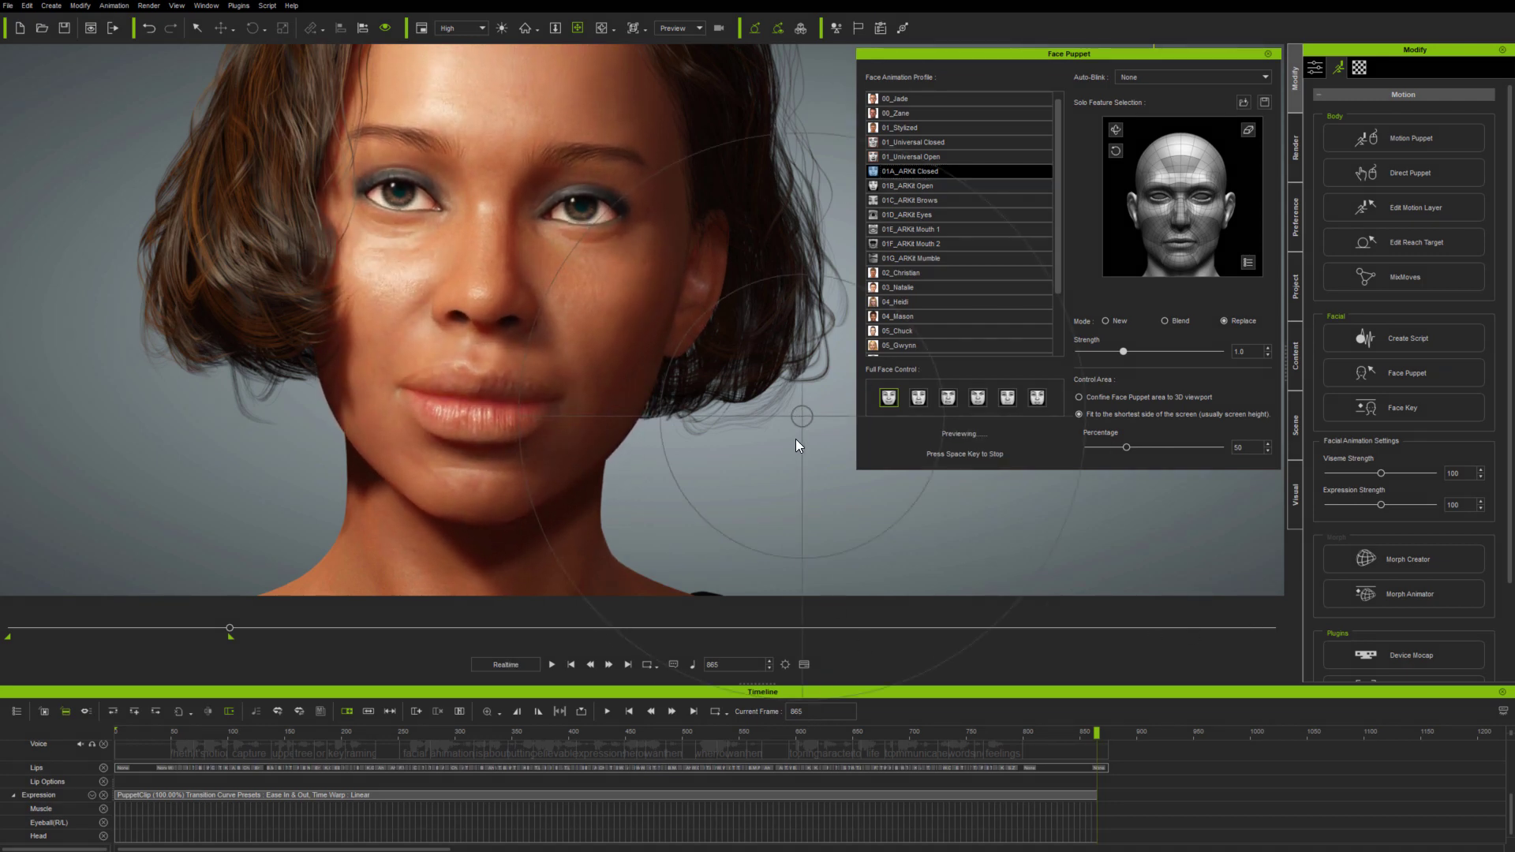
key("space")
left_click(949, 398)
key("space")
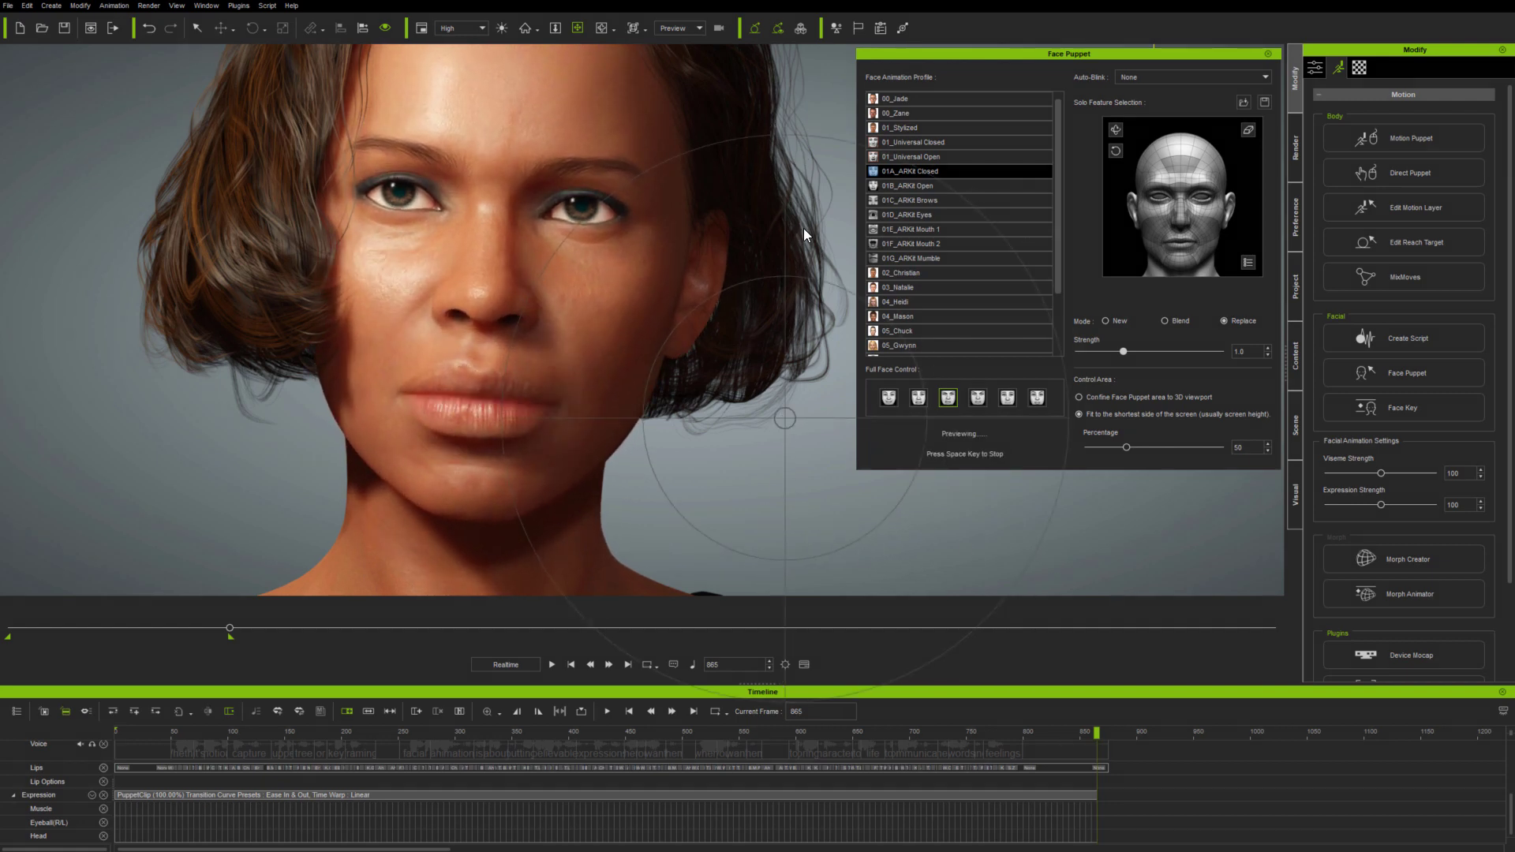
key("space")
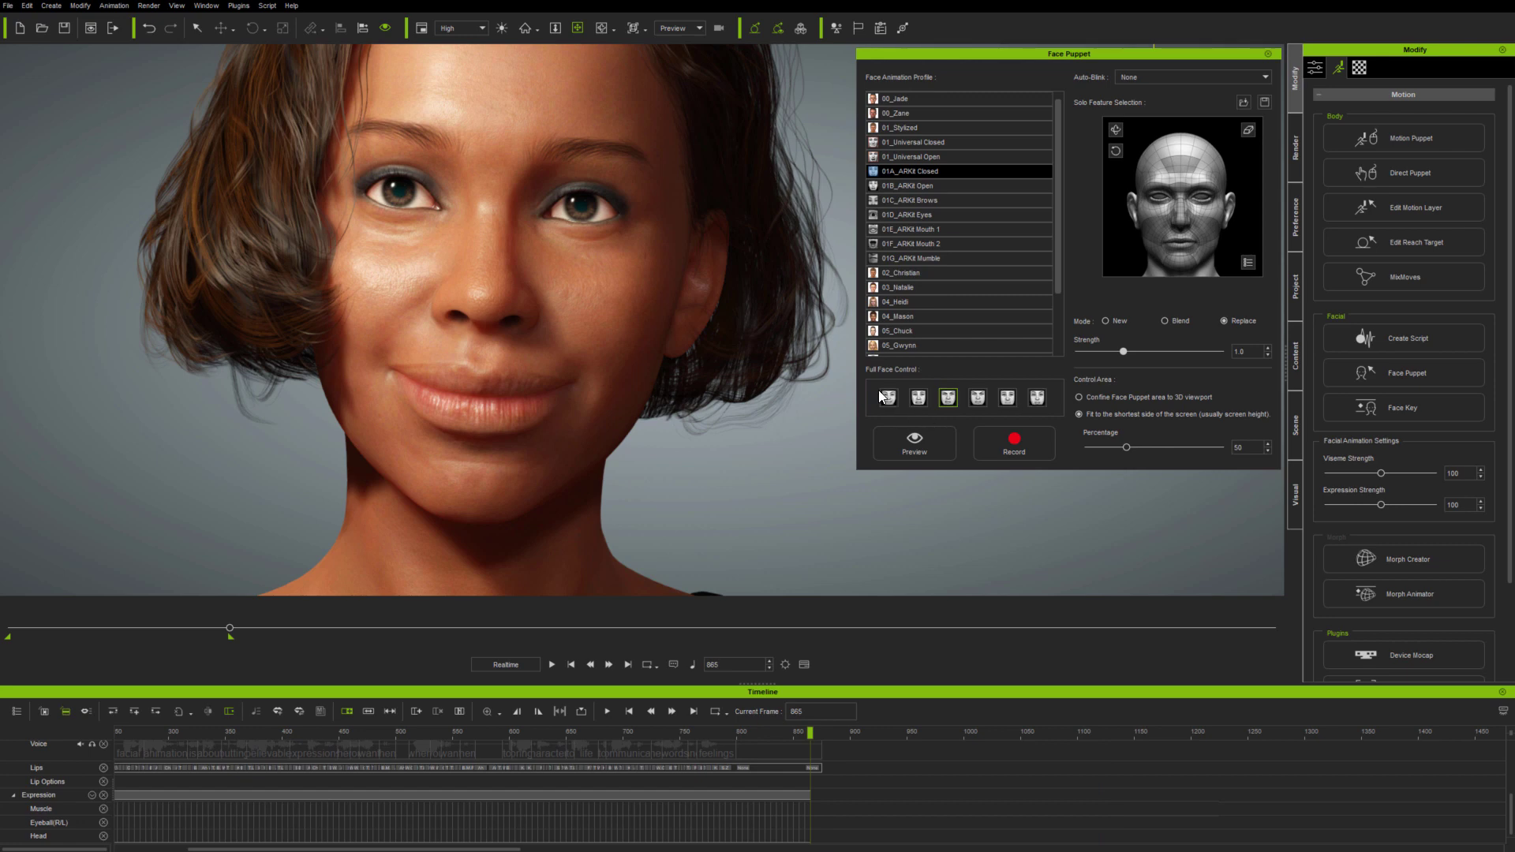
- Preview the first and fourth full face controls of the 01B_ARKit Open profile on the avatar
left_click(935, 186)
left_click(914, 442)
key("space")
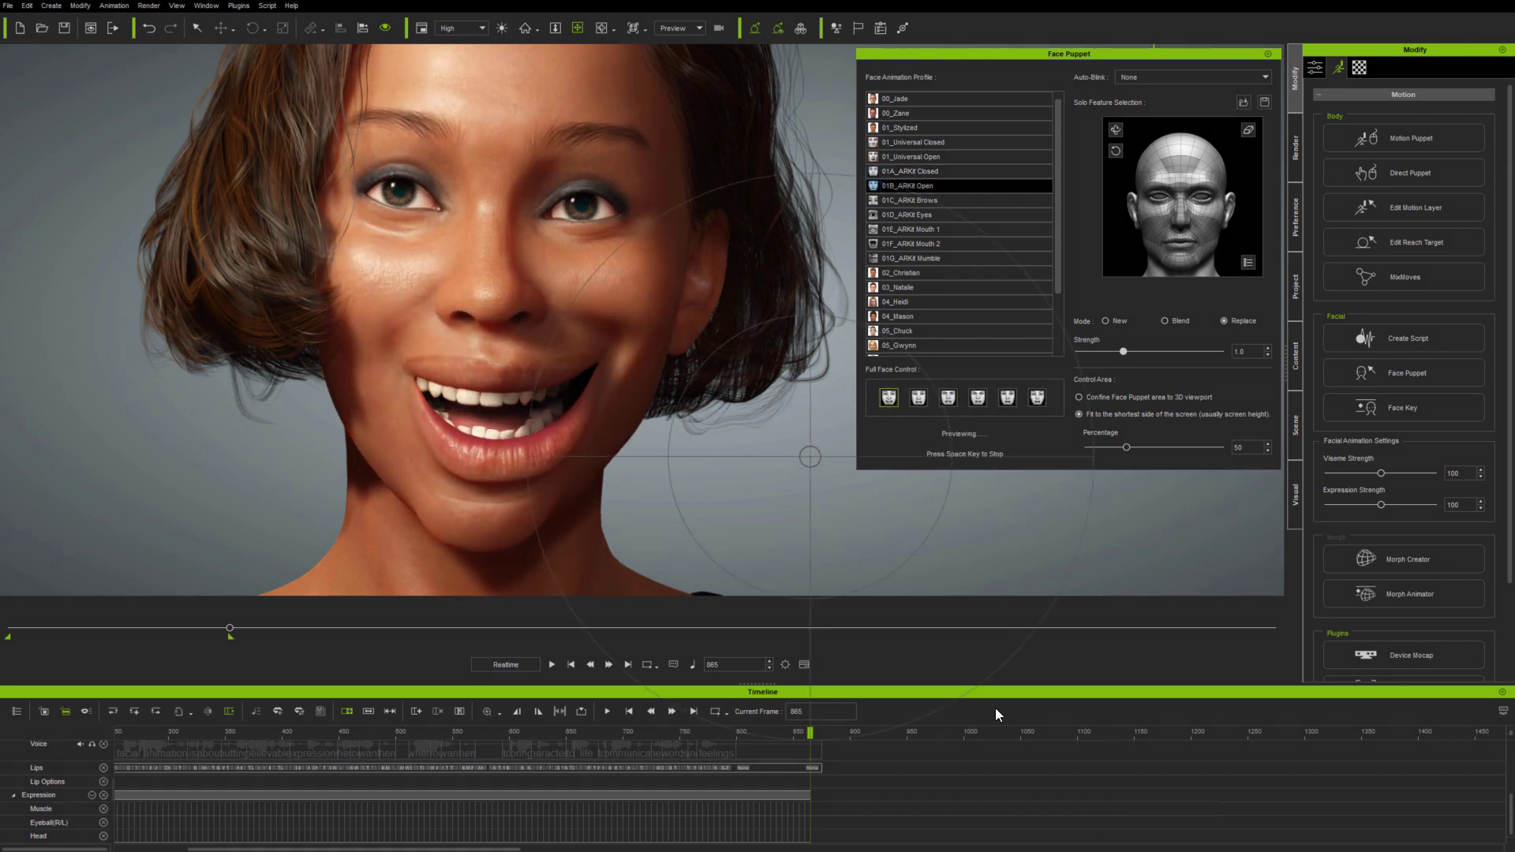
key("space")
left_click(975, 402)
left_click(917, 444)
key("space")
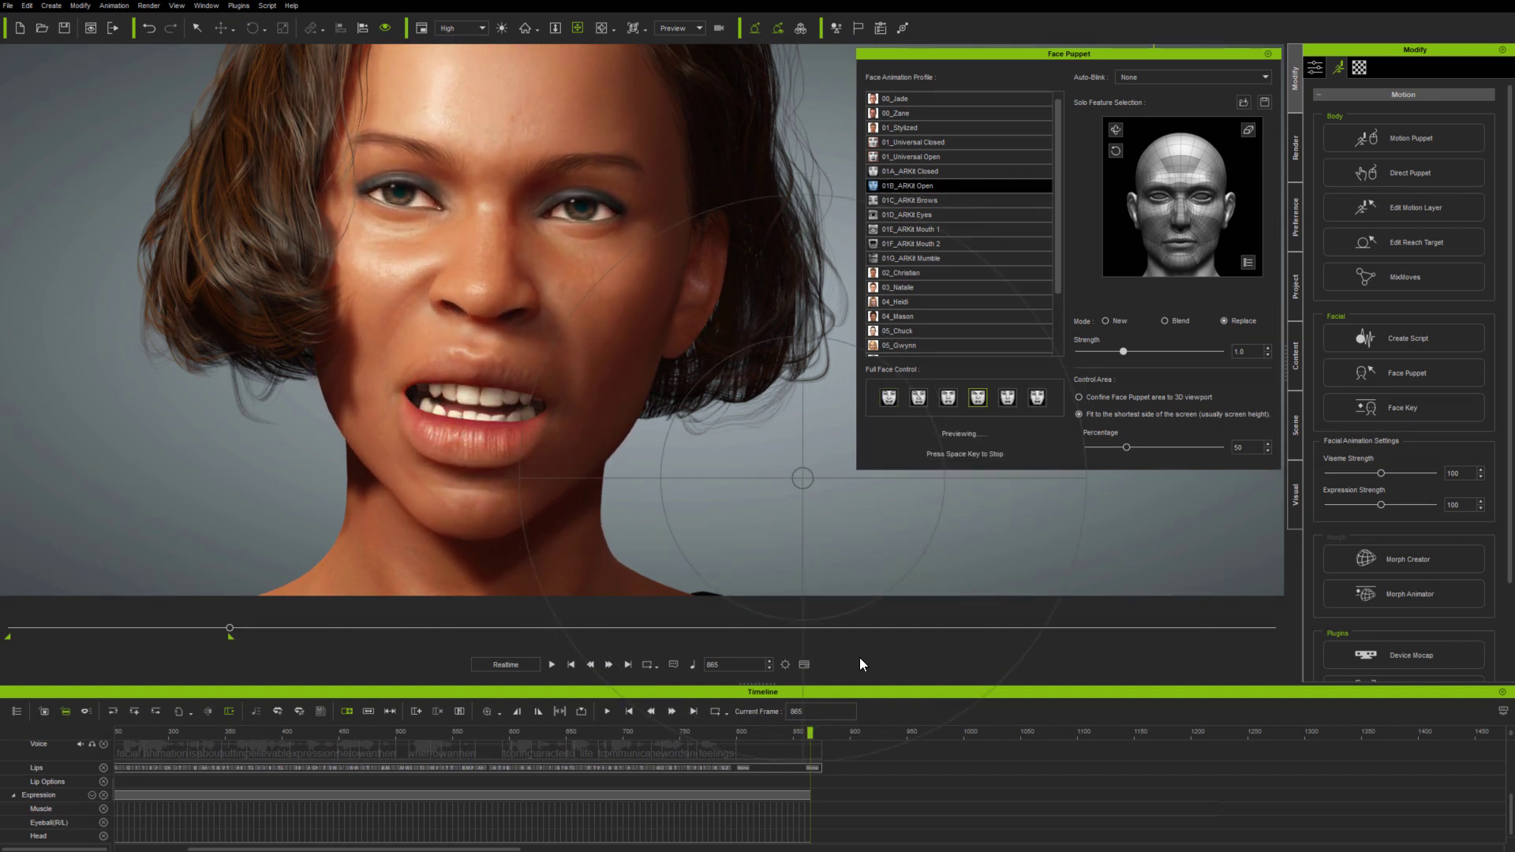
key("space")
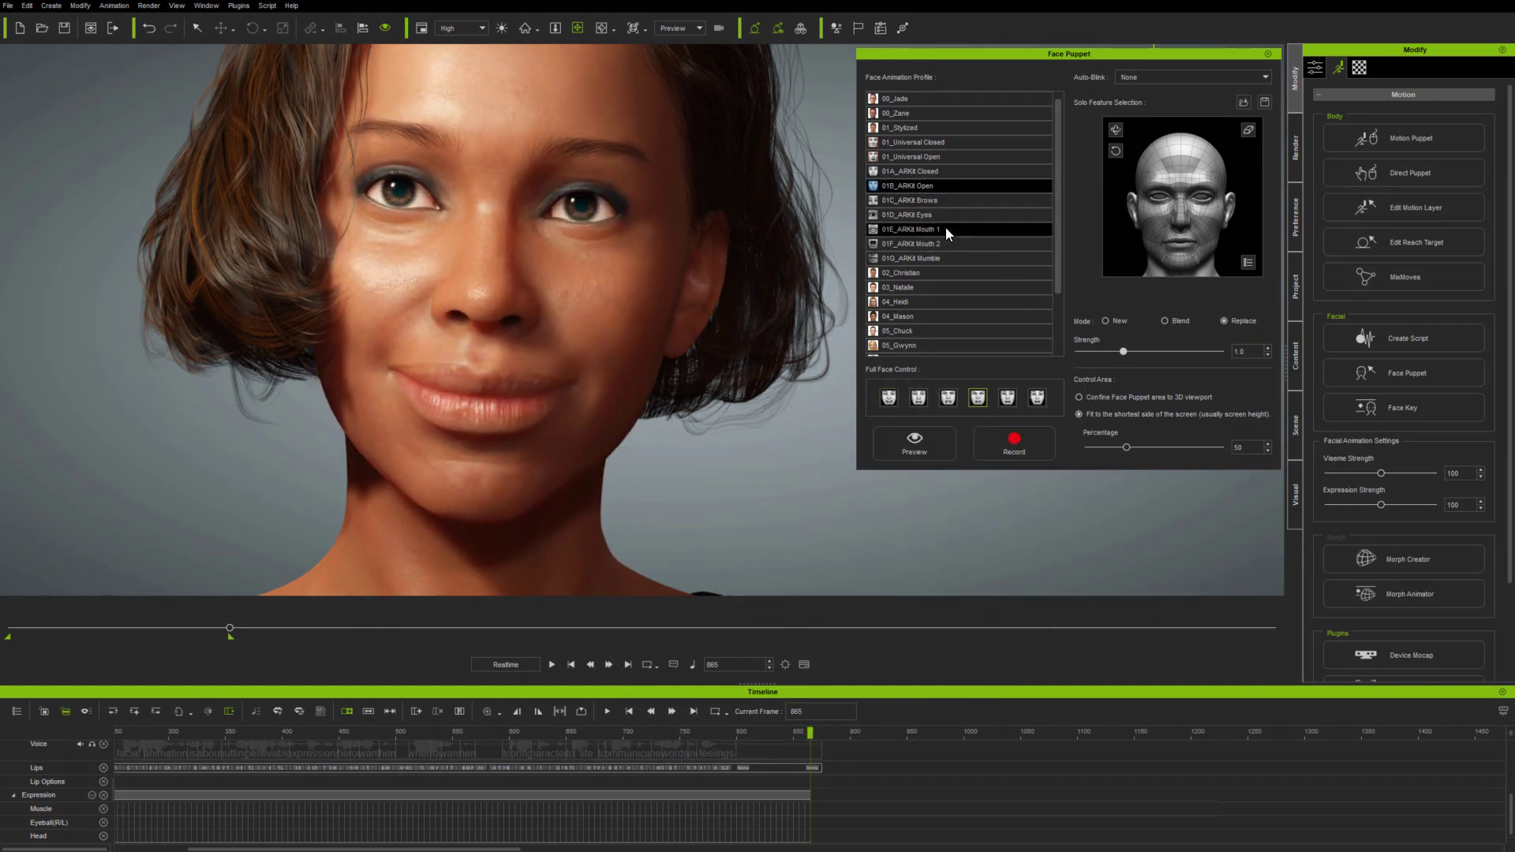
- Preview the first control of the 01C_ARKit Brows profile and record a brow performance with it in Replace mode
left_click(942, 200)
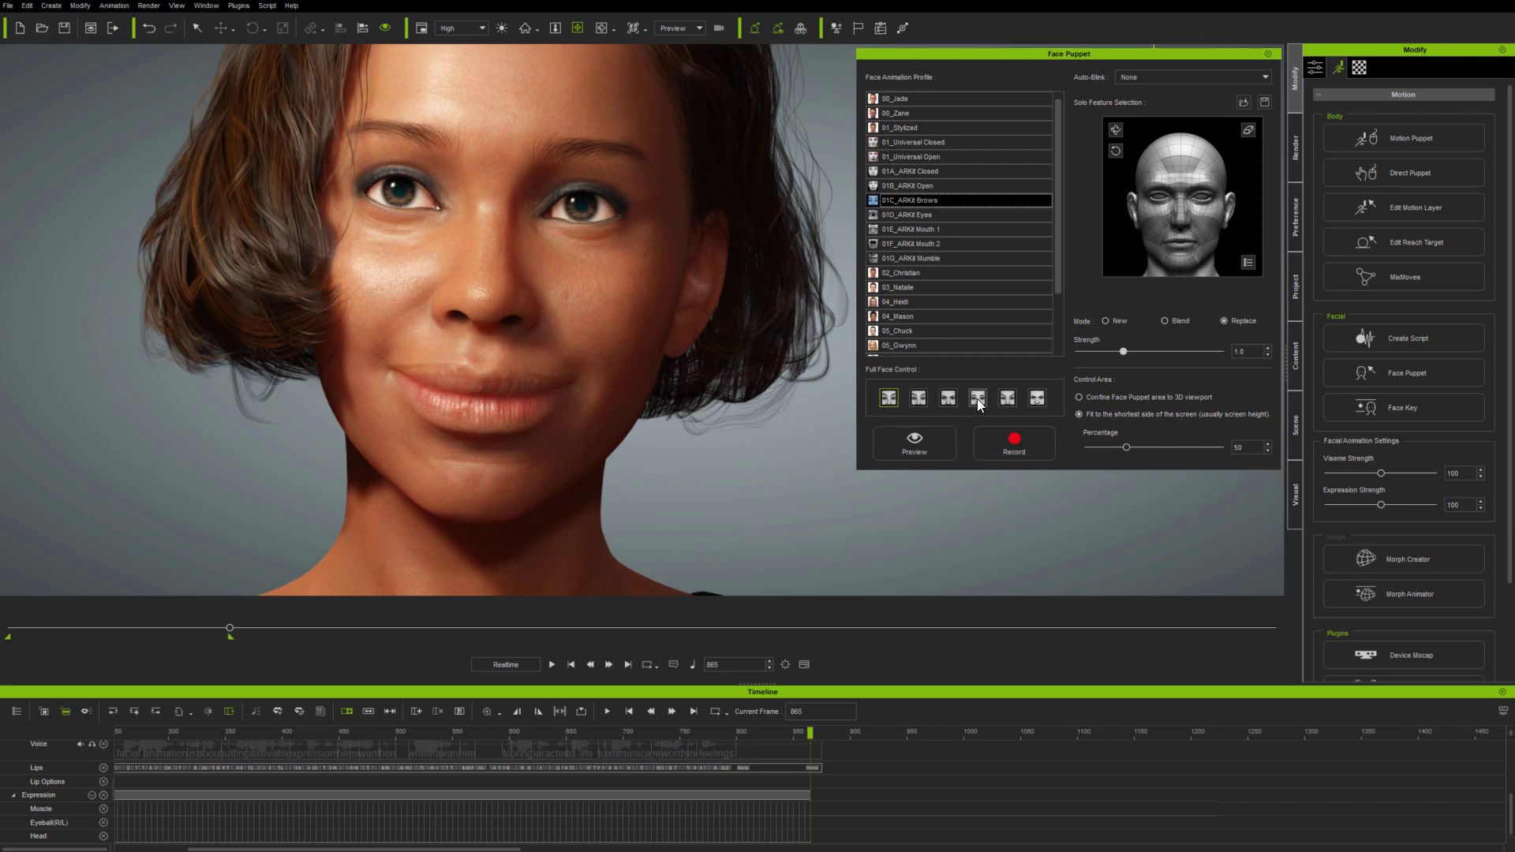
left_click(923, 449)
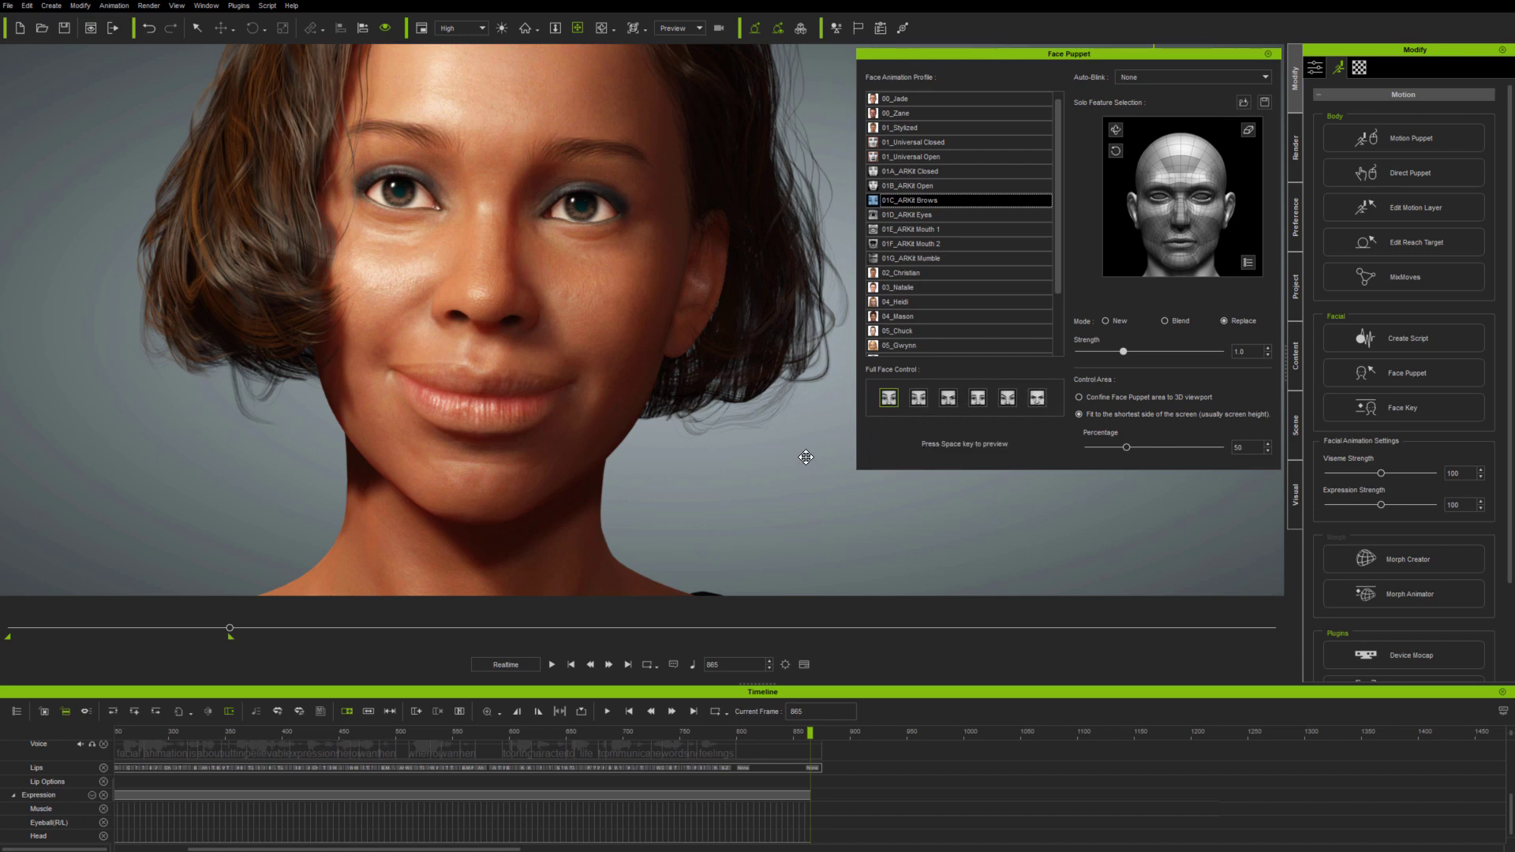
key("space")
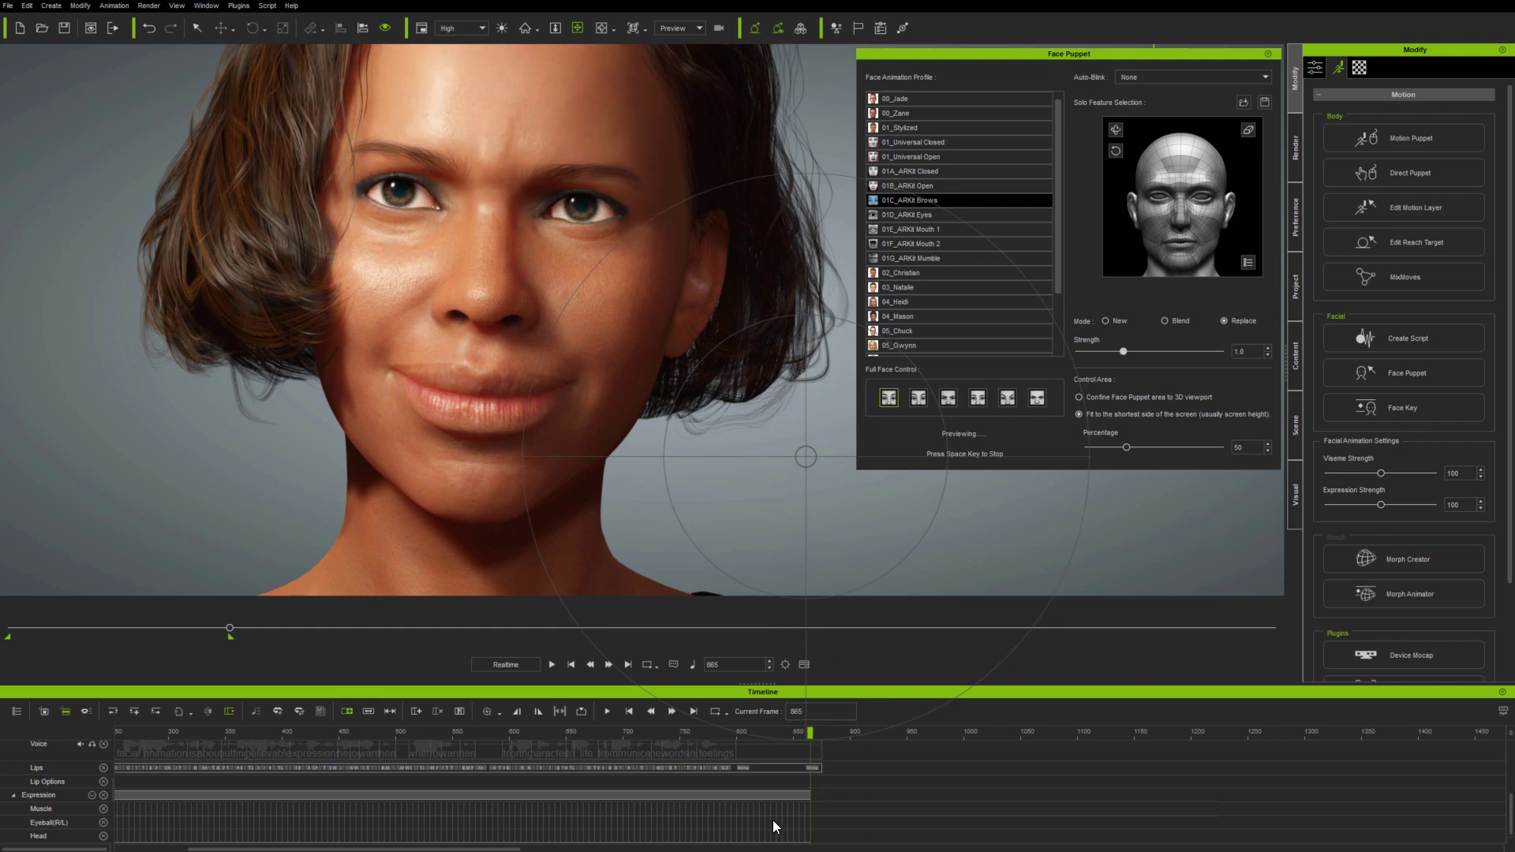
key("space")
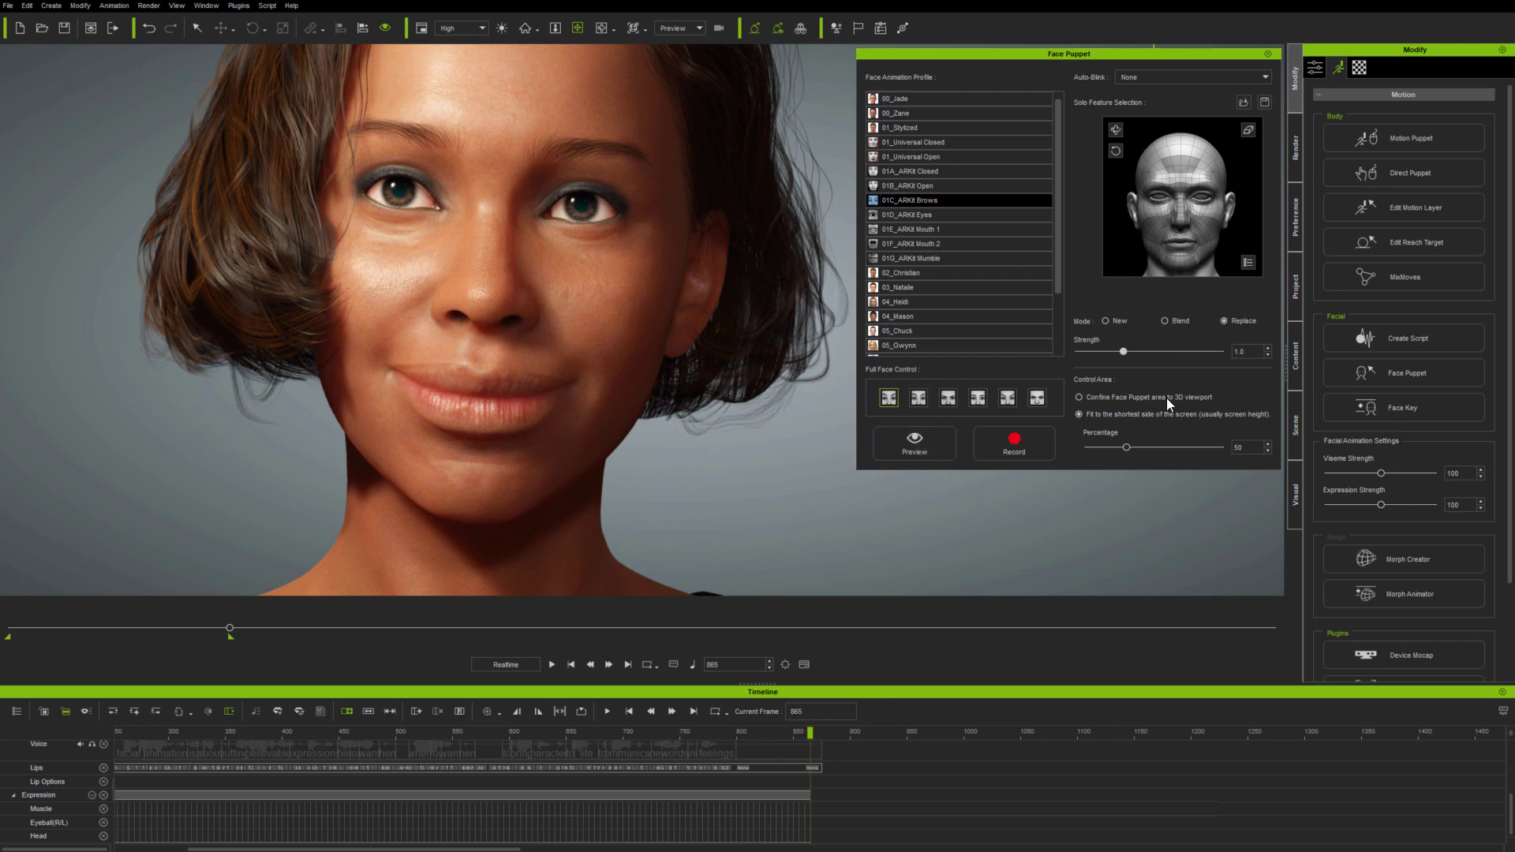
left_click(1020, 451)
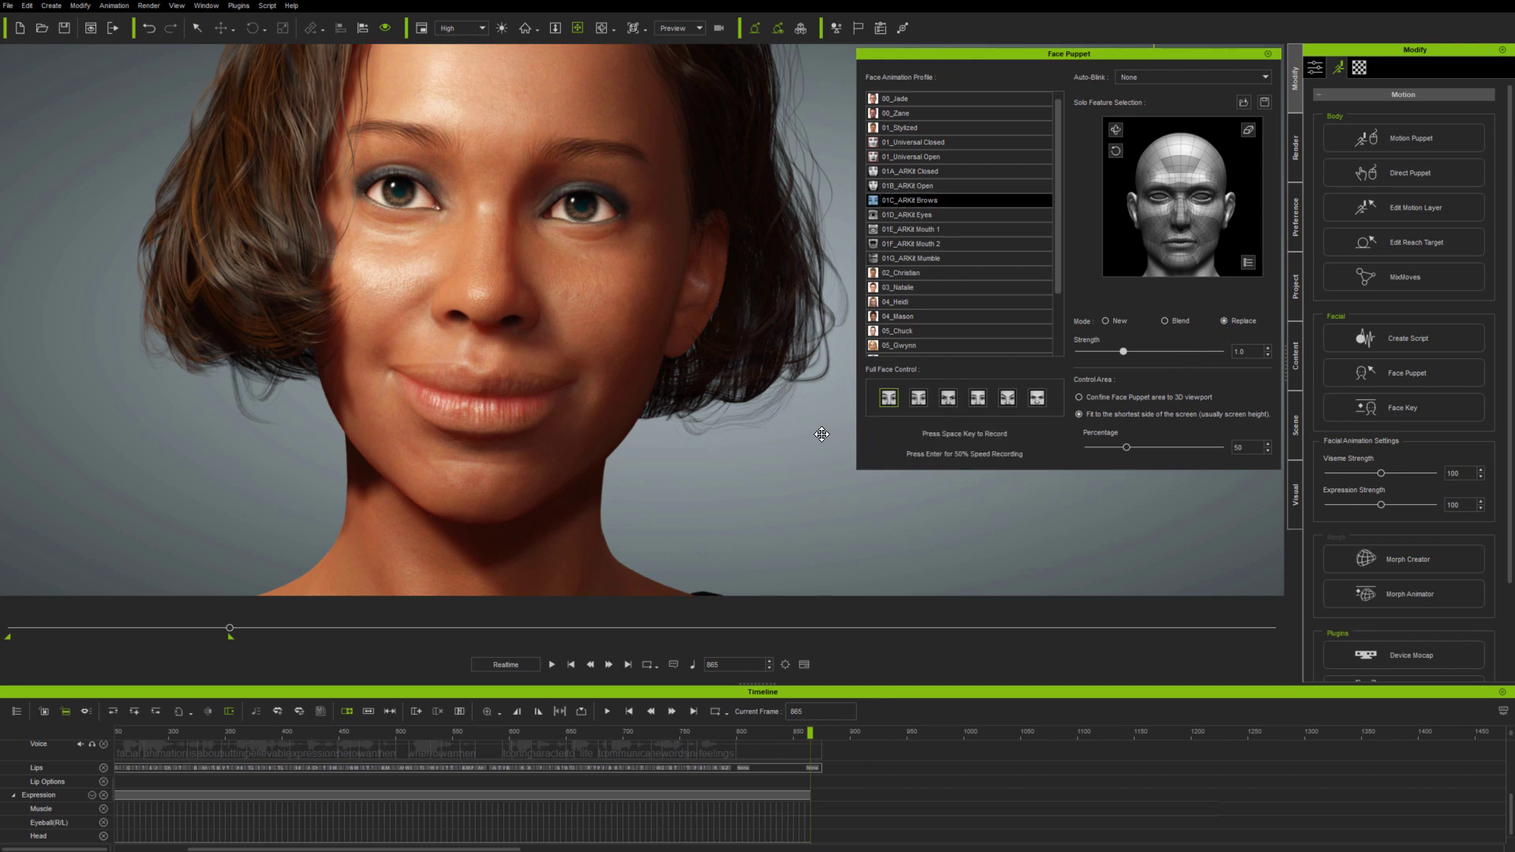
key("space")
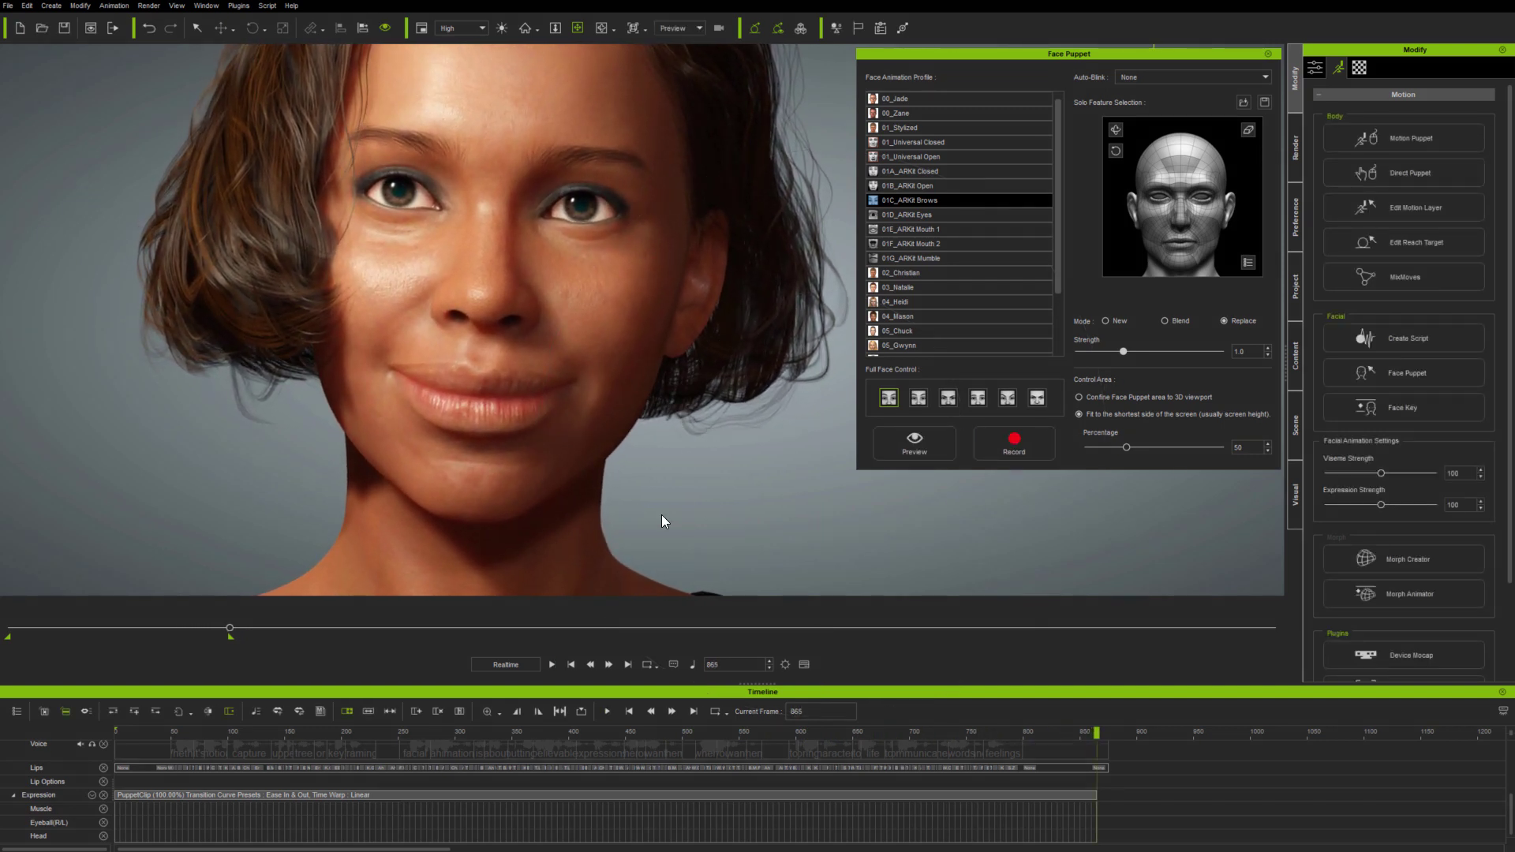
- From the first frame, preview the first full face control of the 01D_ARKit Eyes profile and record an eye performance with it in Replace mode
key("Home")
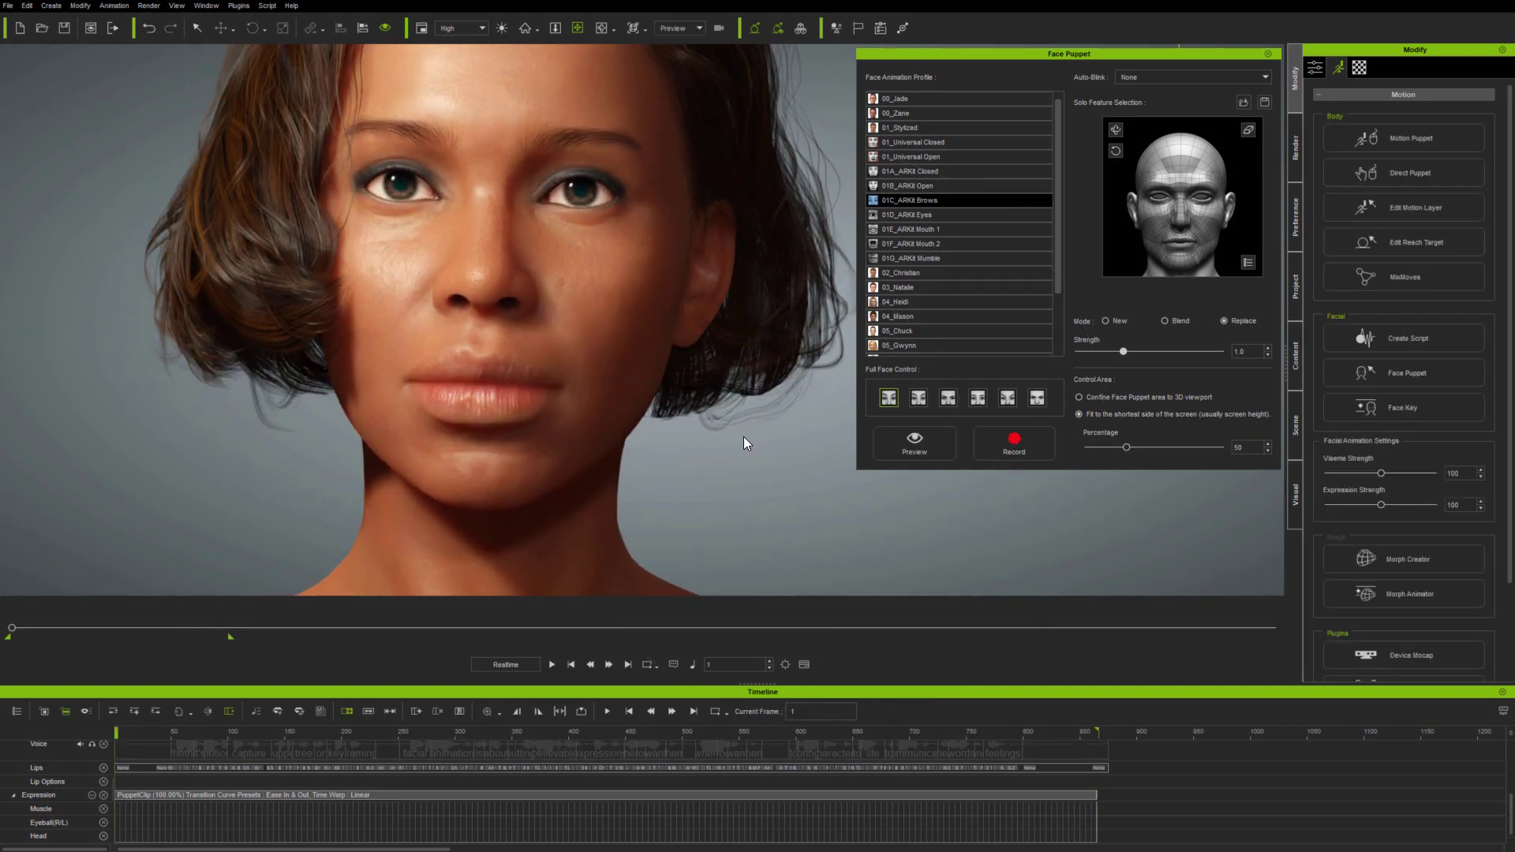
left_click(950, 215)
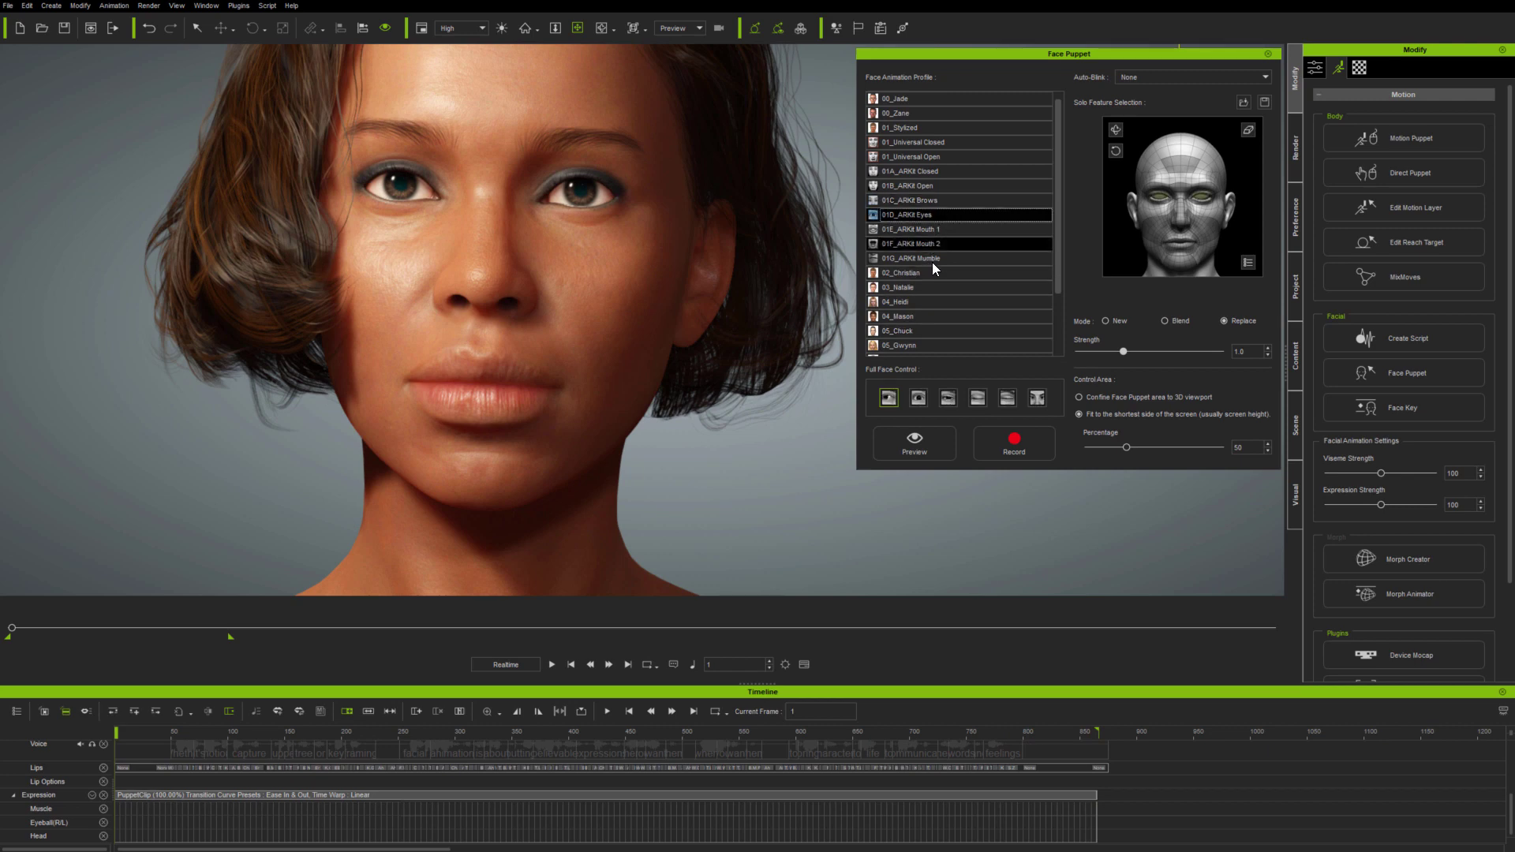
left_click(915, 444)
key("space")
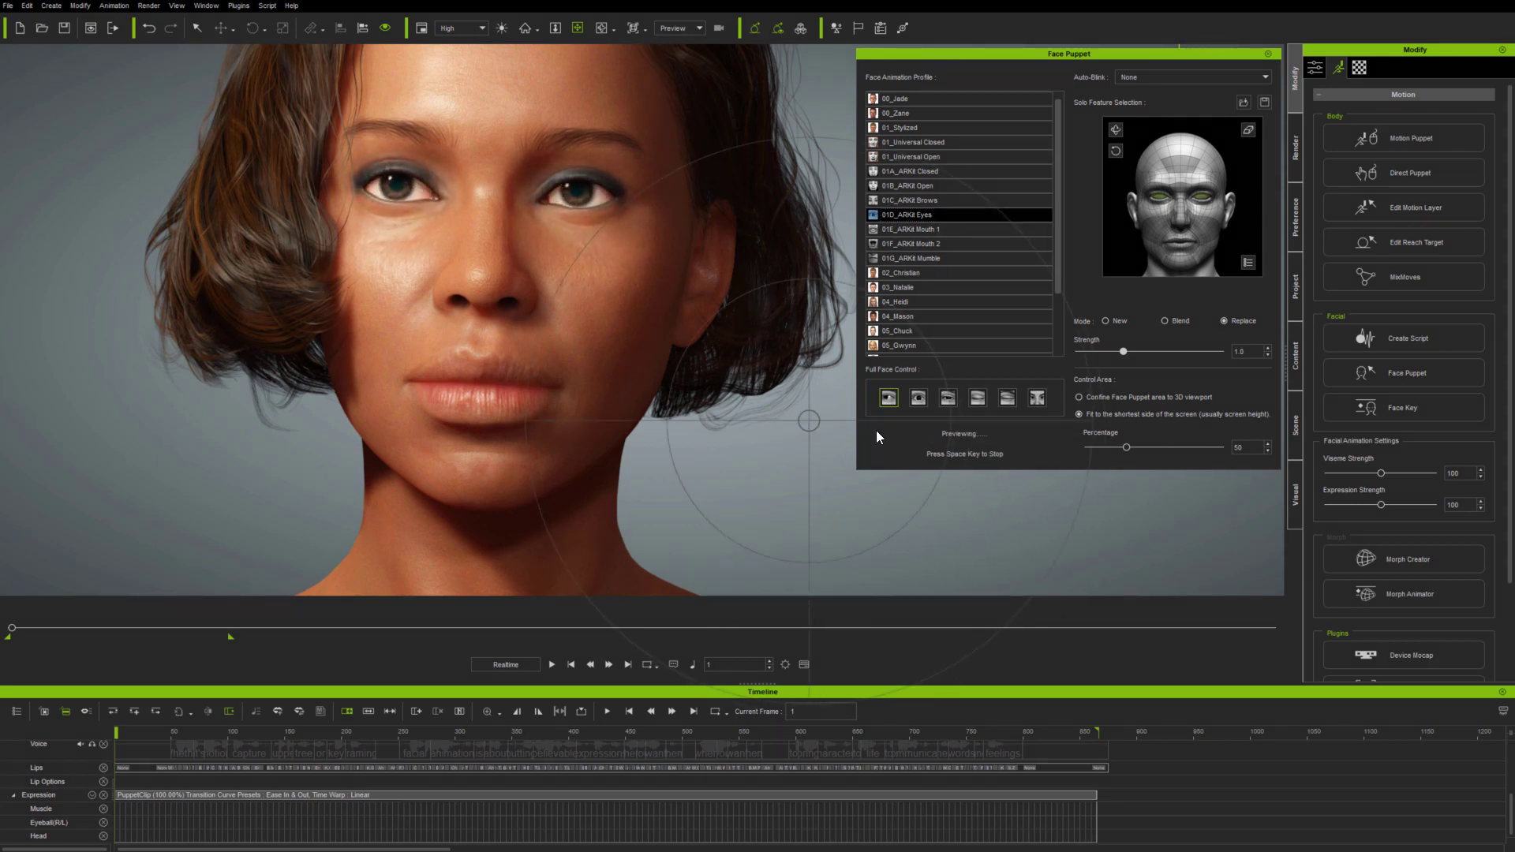
key("space")
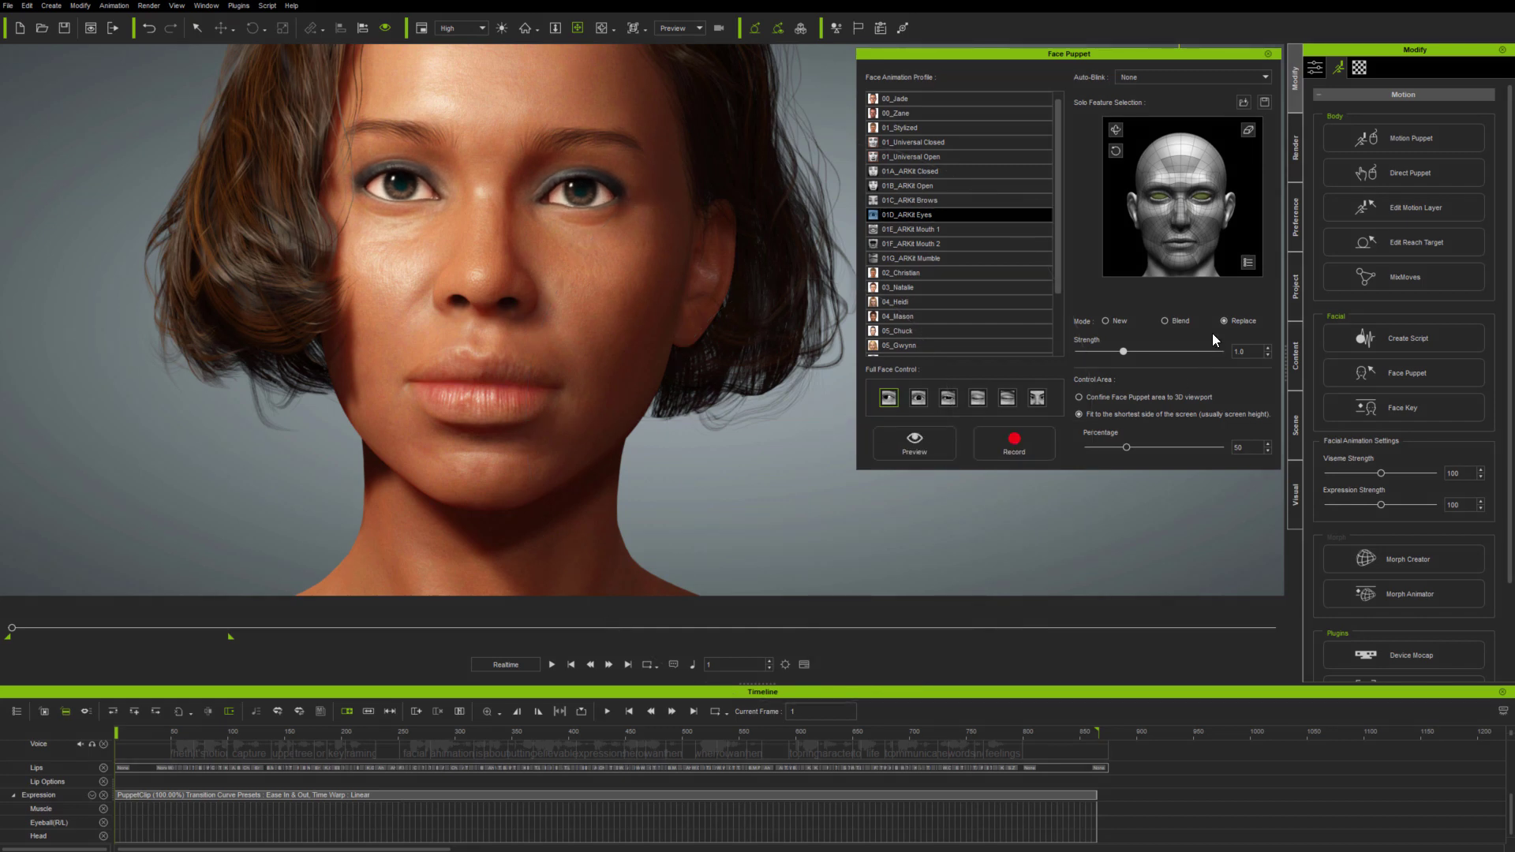
left_click(1009, 442)
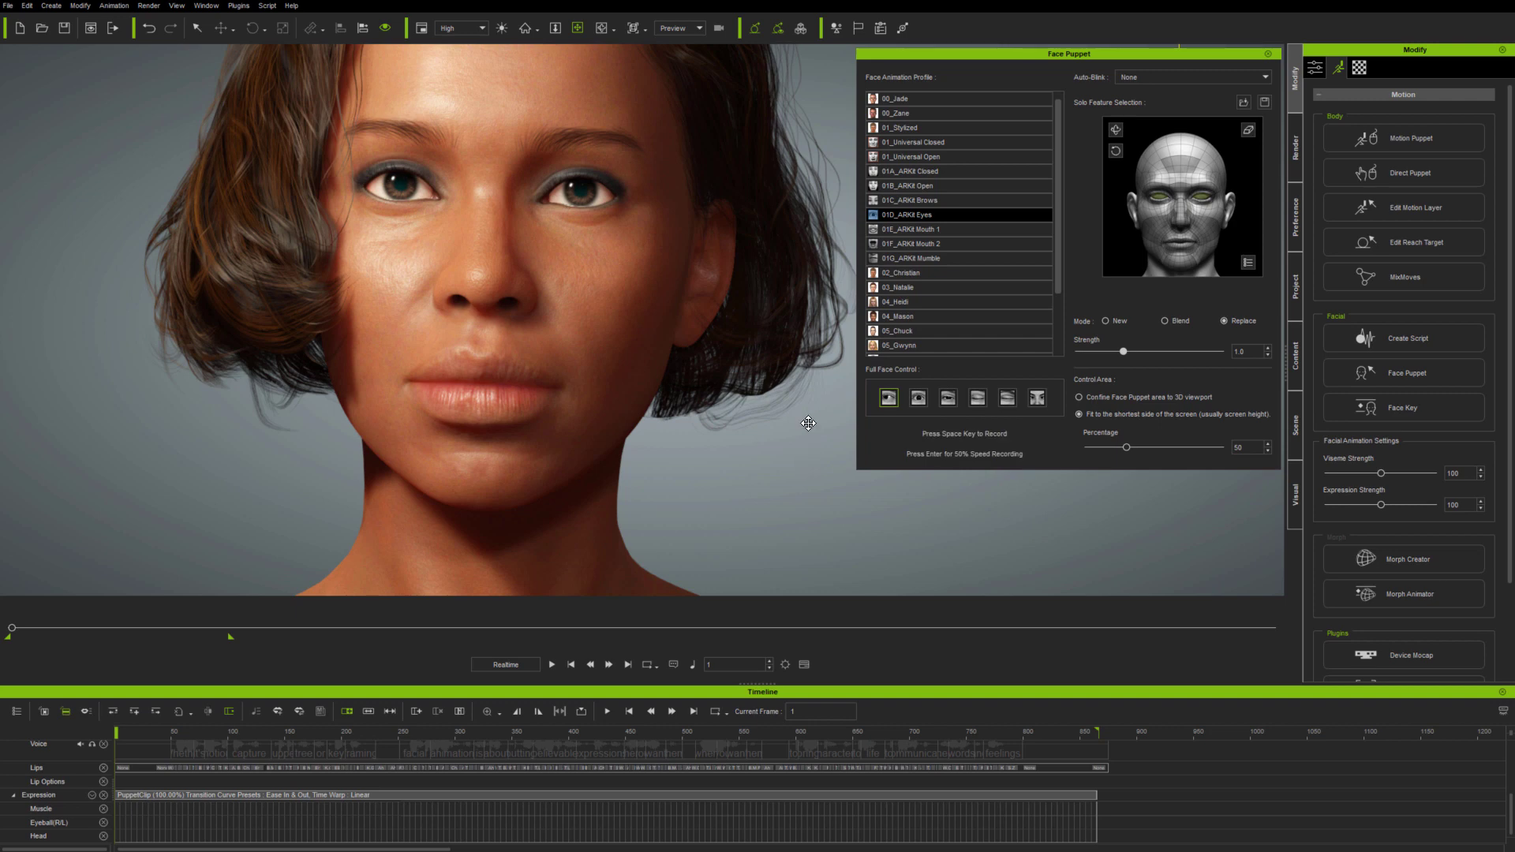
key("space")
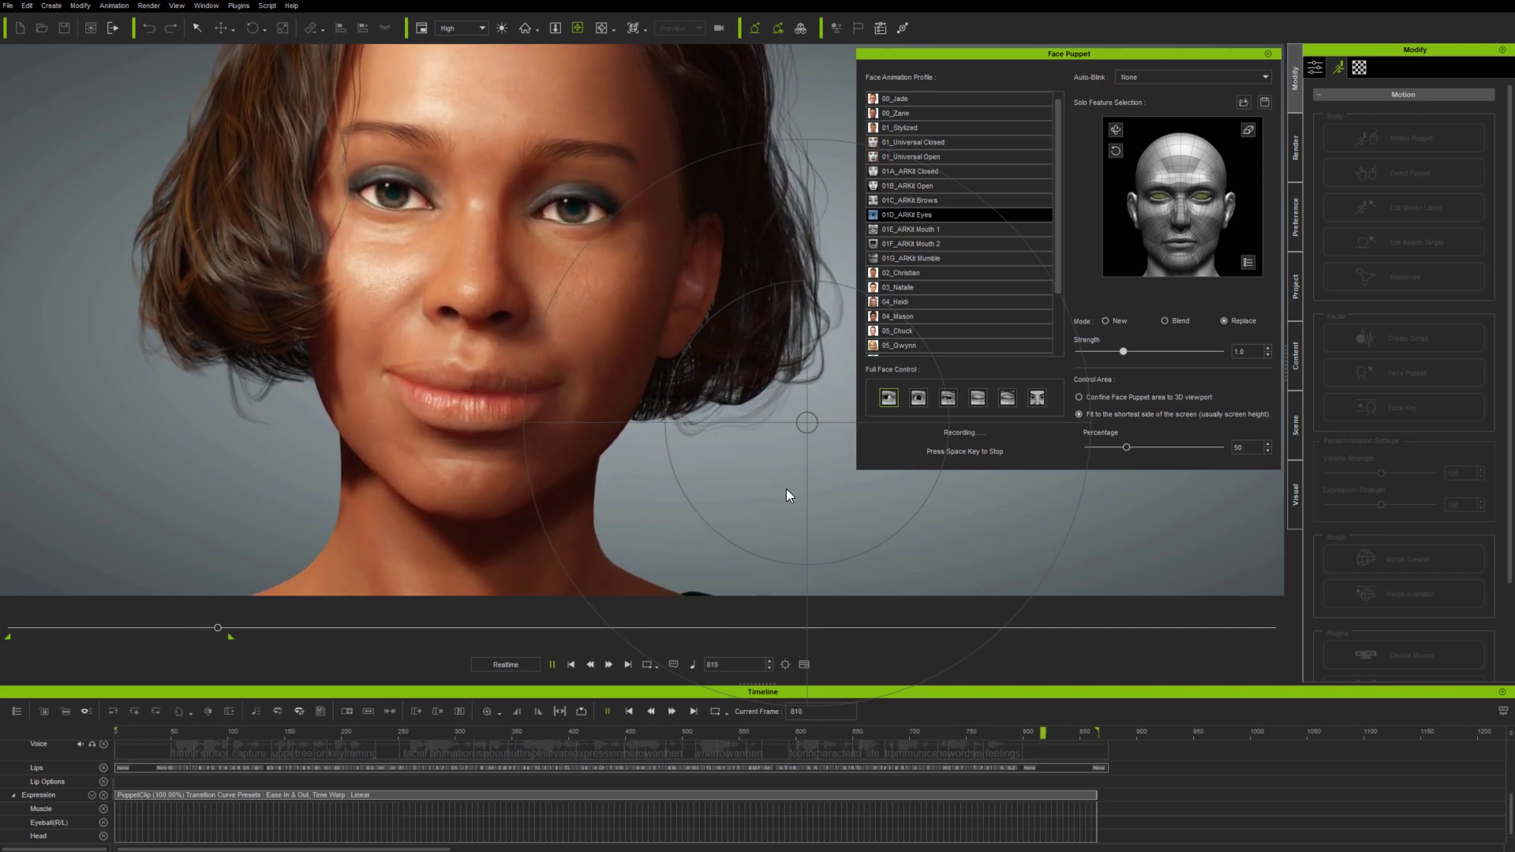
key("space")
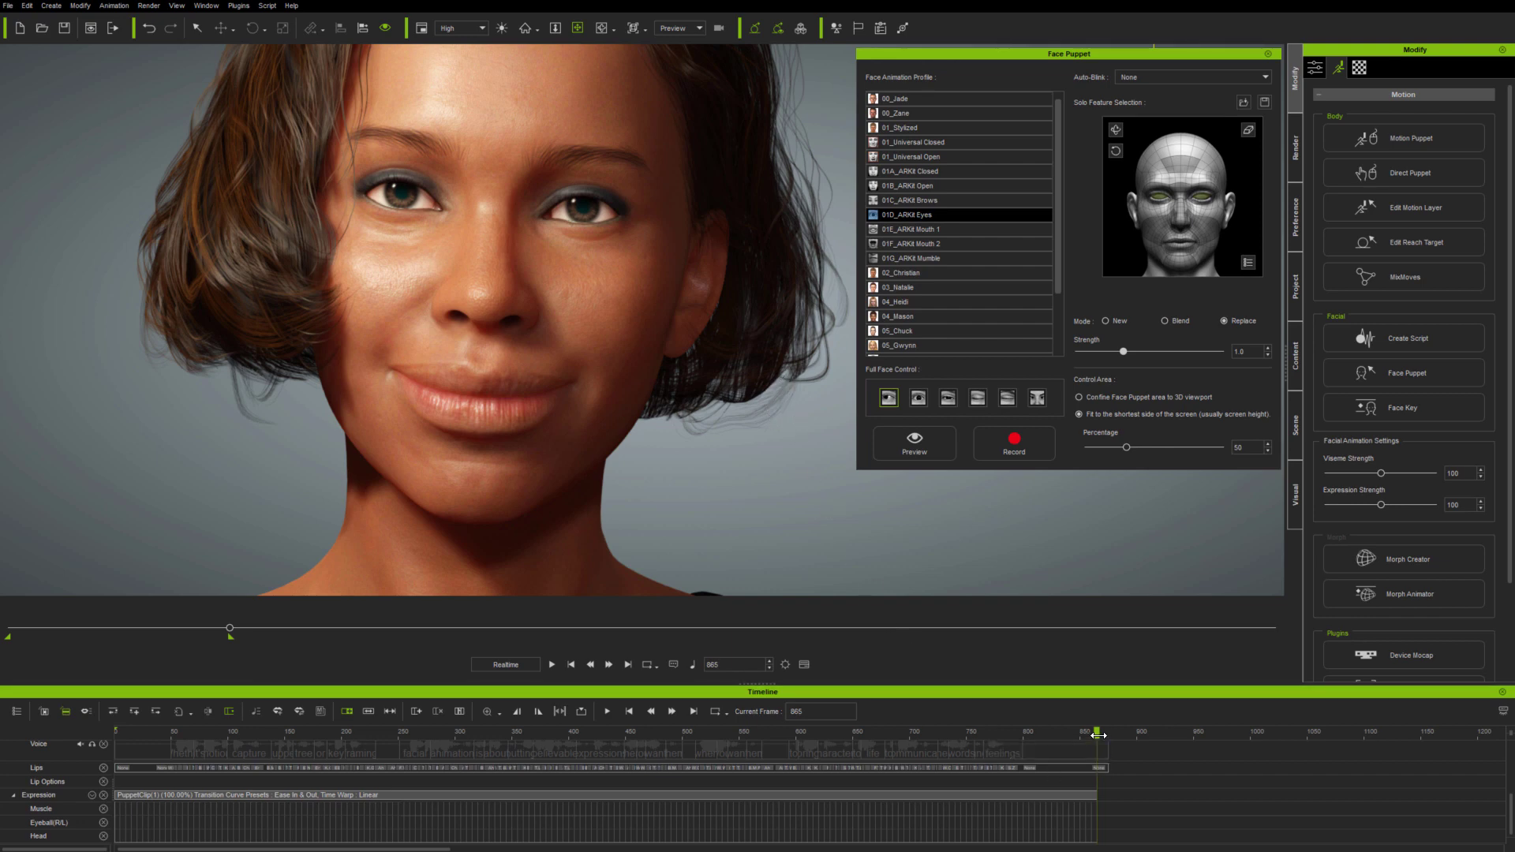
- Return to frame 1 and record a mouth performance with the first control of the 01E_ARKit Mouth 1 profile in Replace mode
left_click_drag(1096, 733, 81, 719)
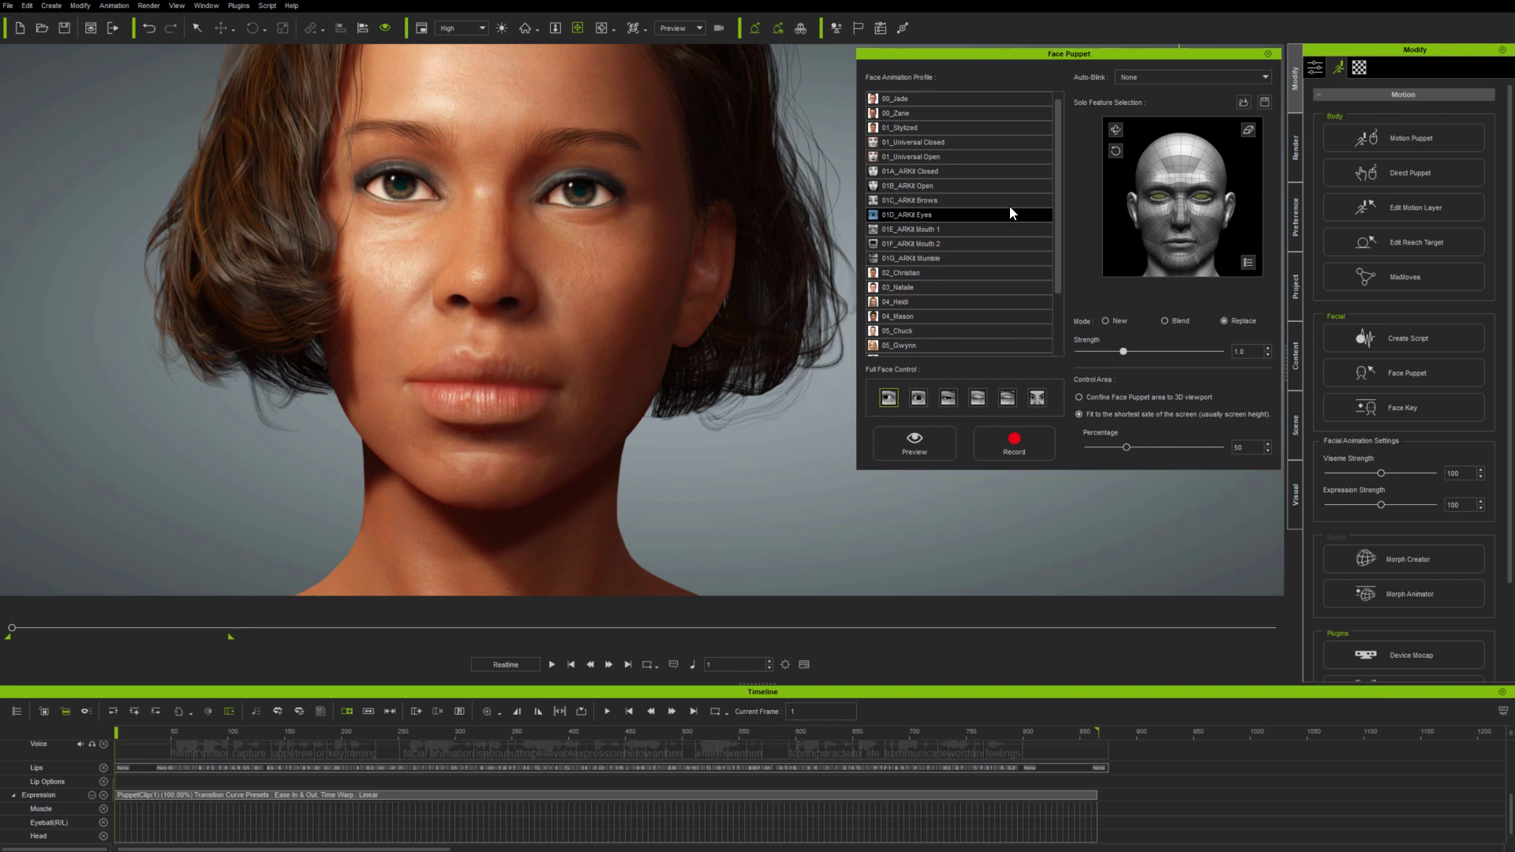
left_click(935, 229)
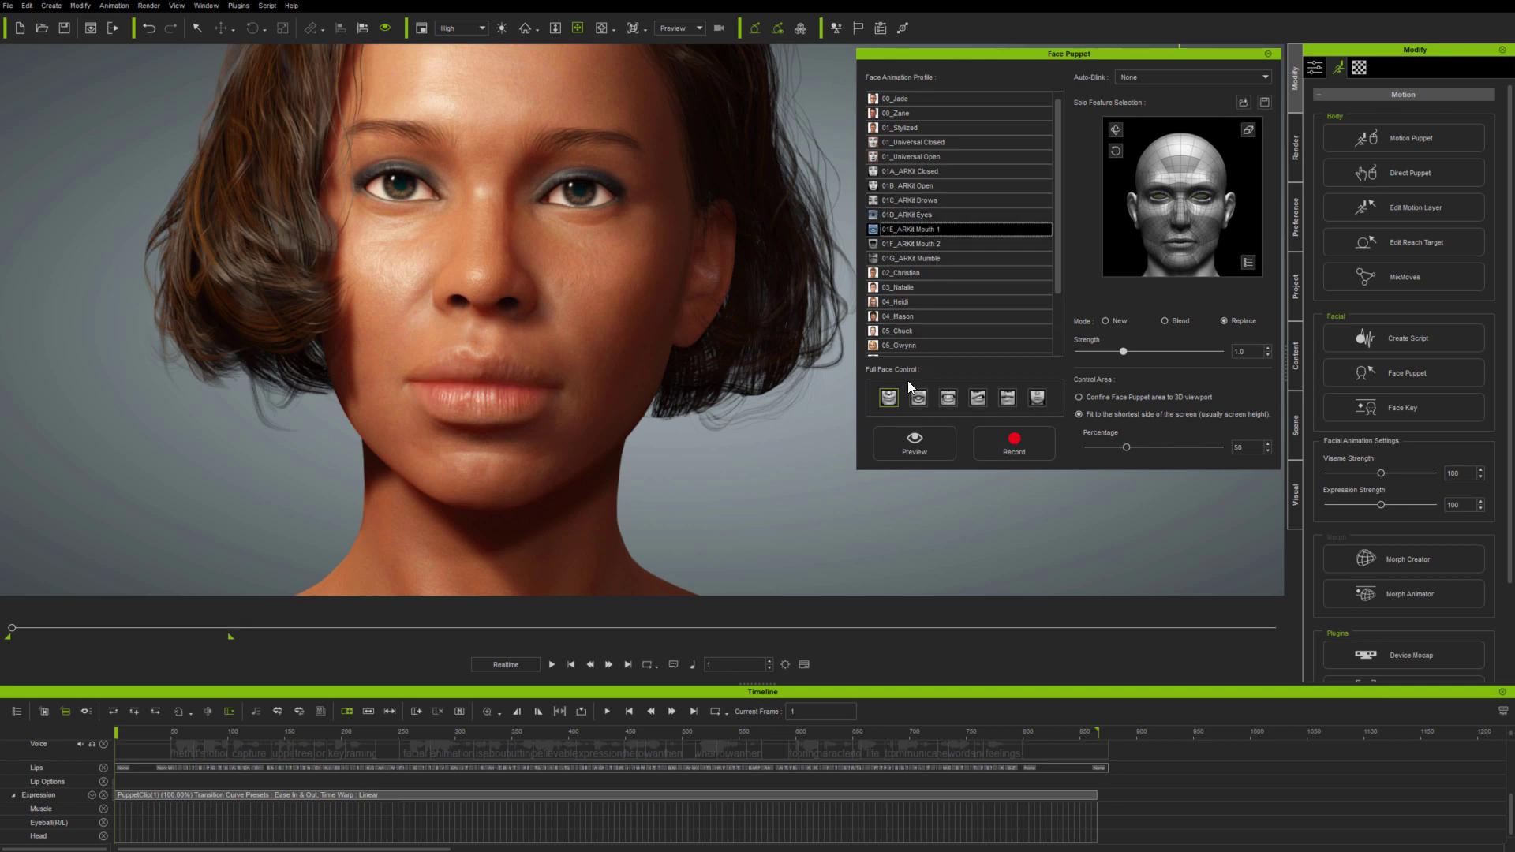
left_click(1018, 444)
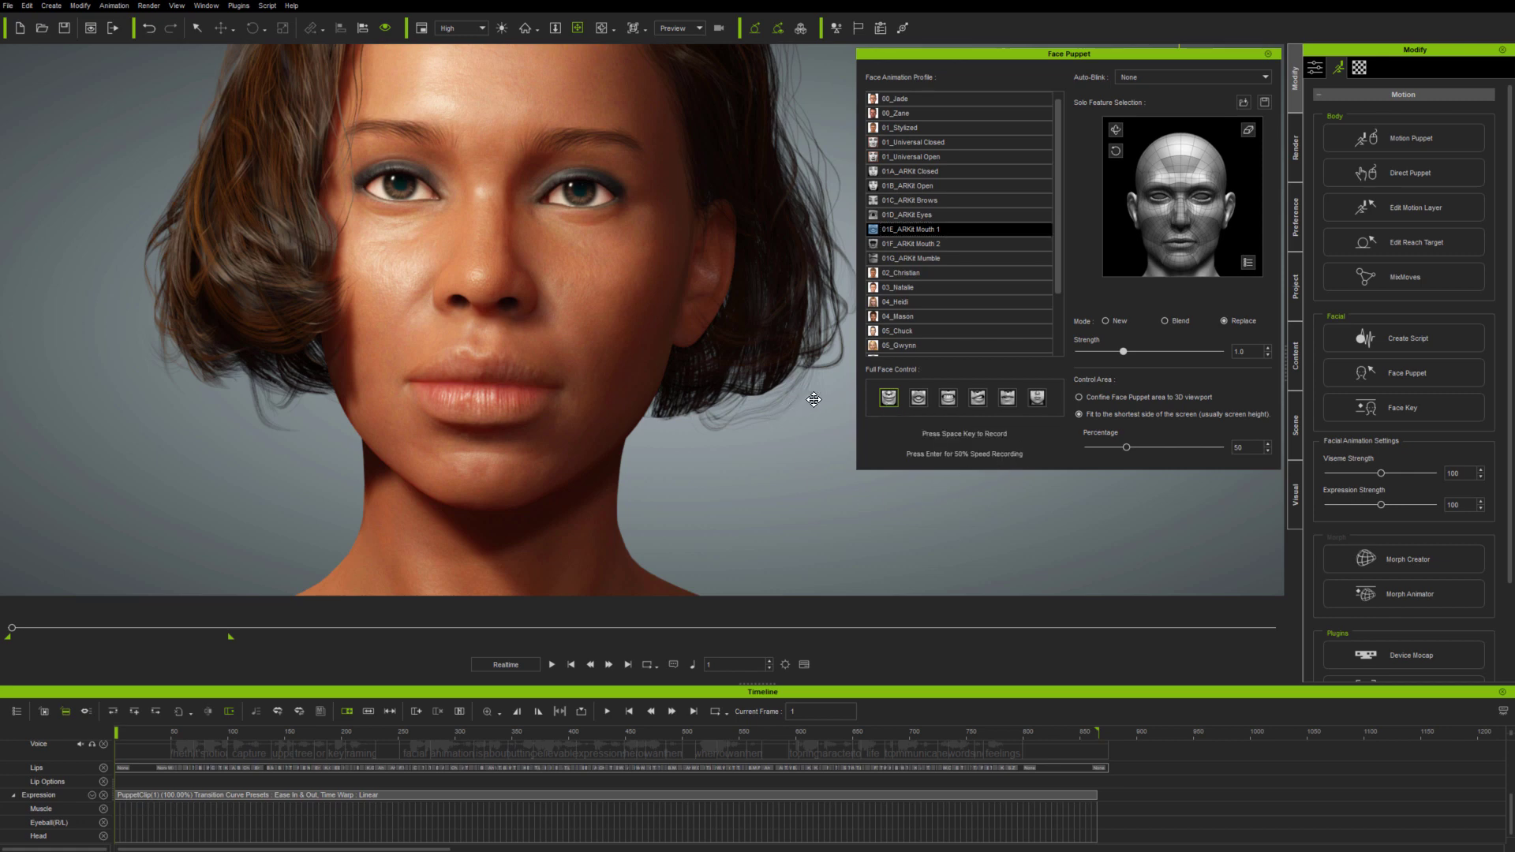
key("space")
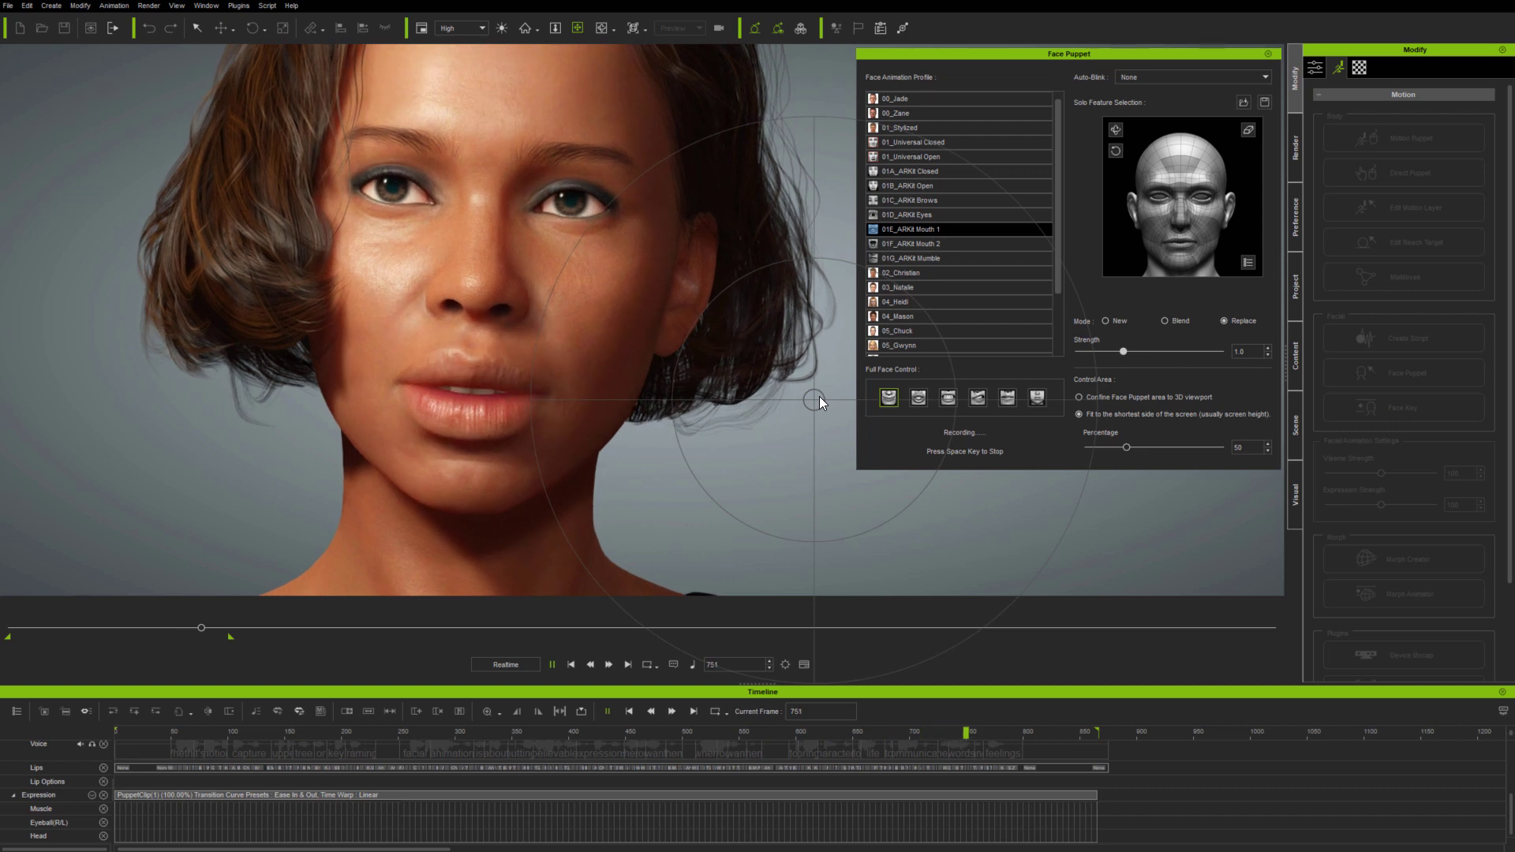
key("space")
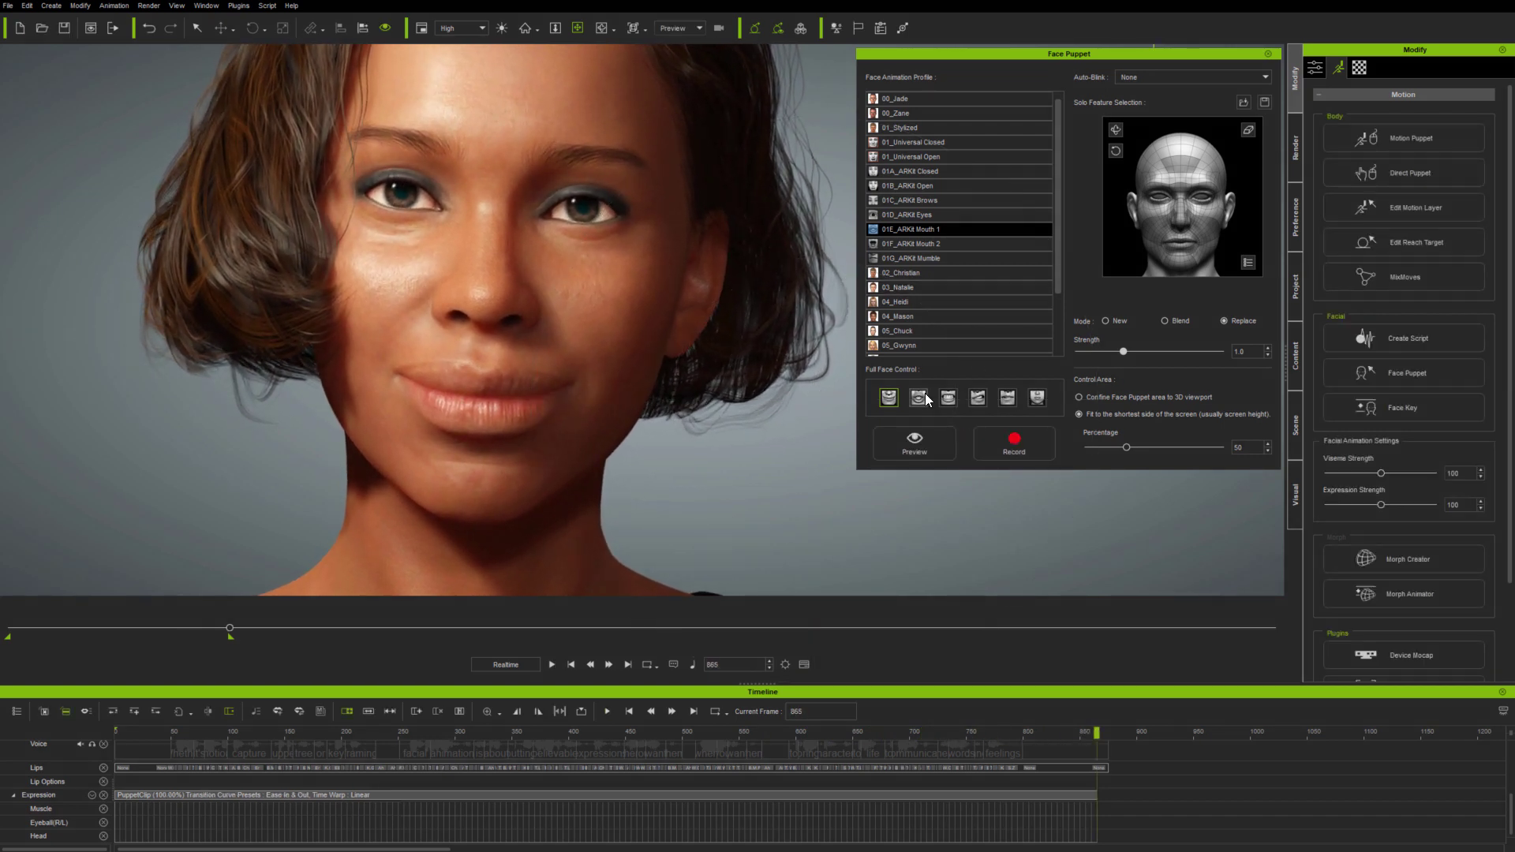
- Preview the second, third, fourth and sixth full face controls of the 01E_ARKit Mouth 1 profile on the avatar
key("space")
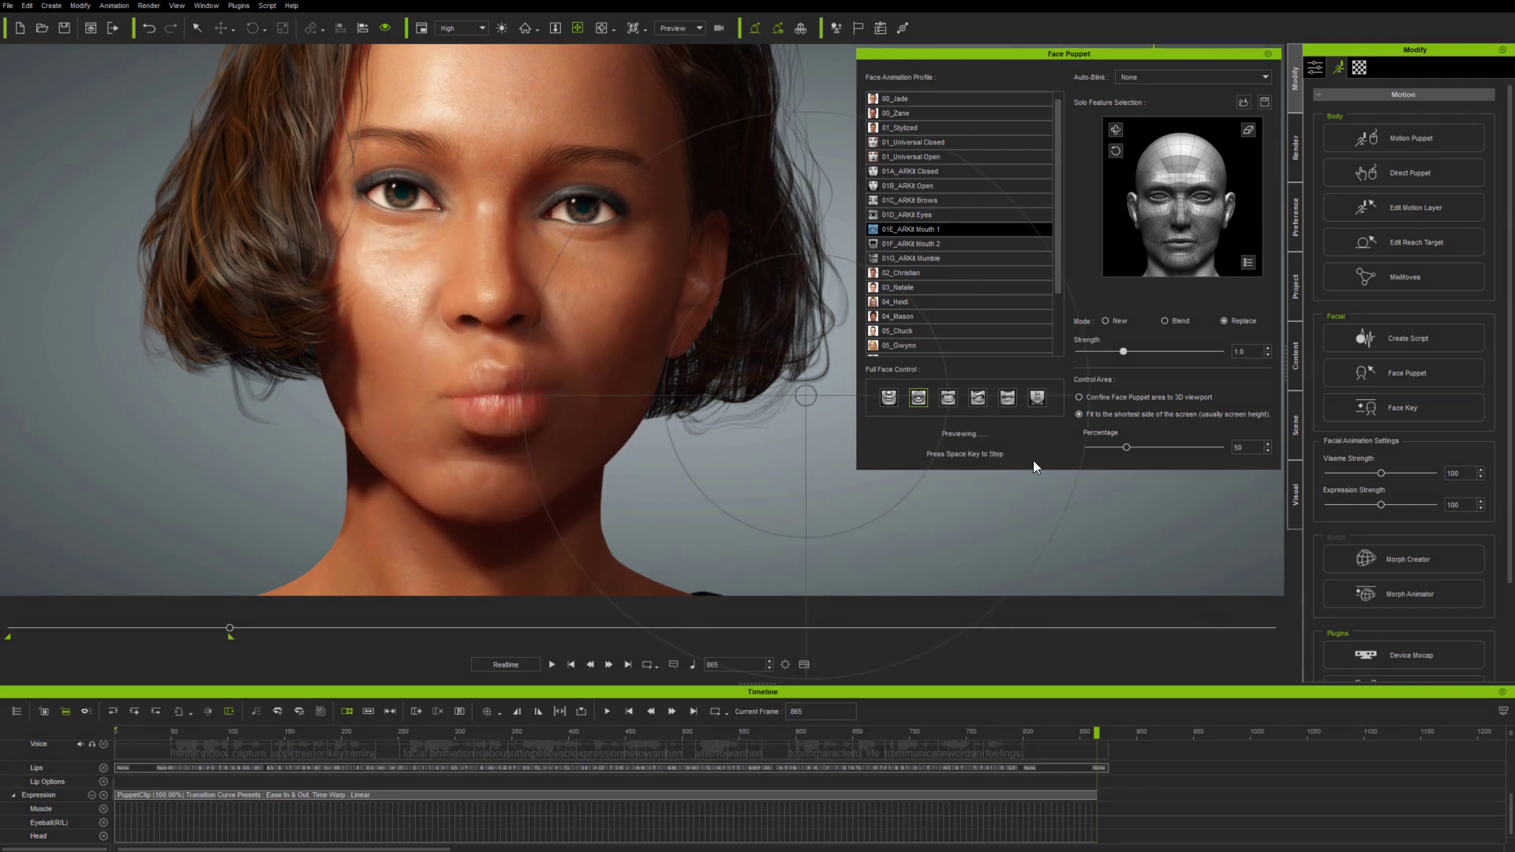
left_click(948, 397)
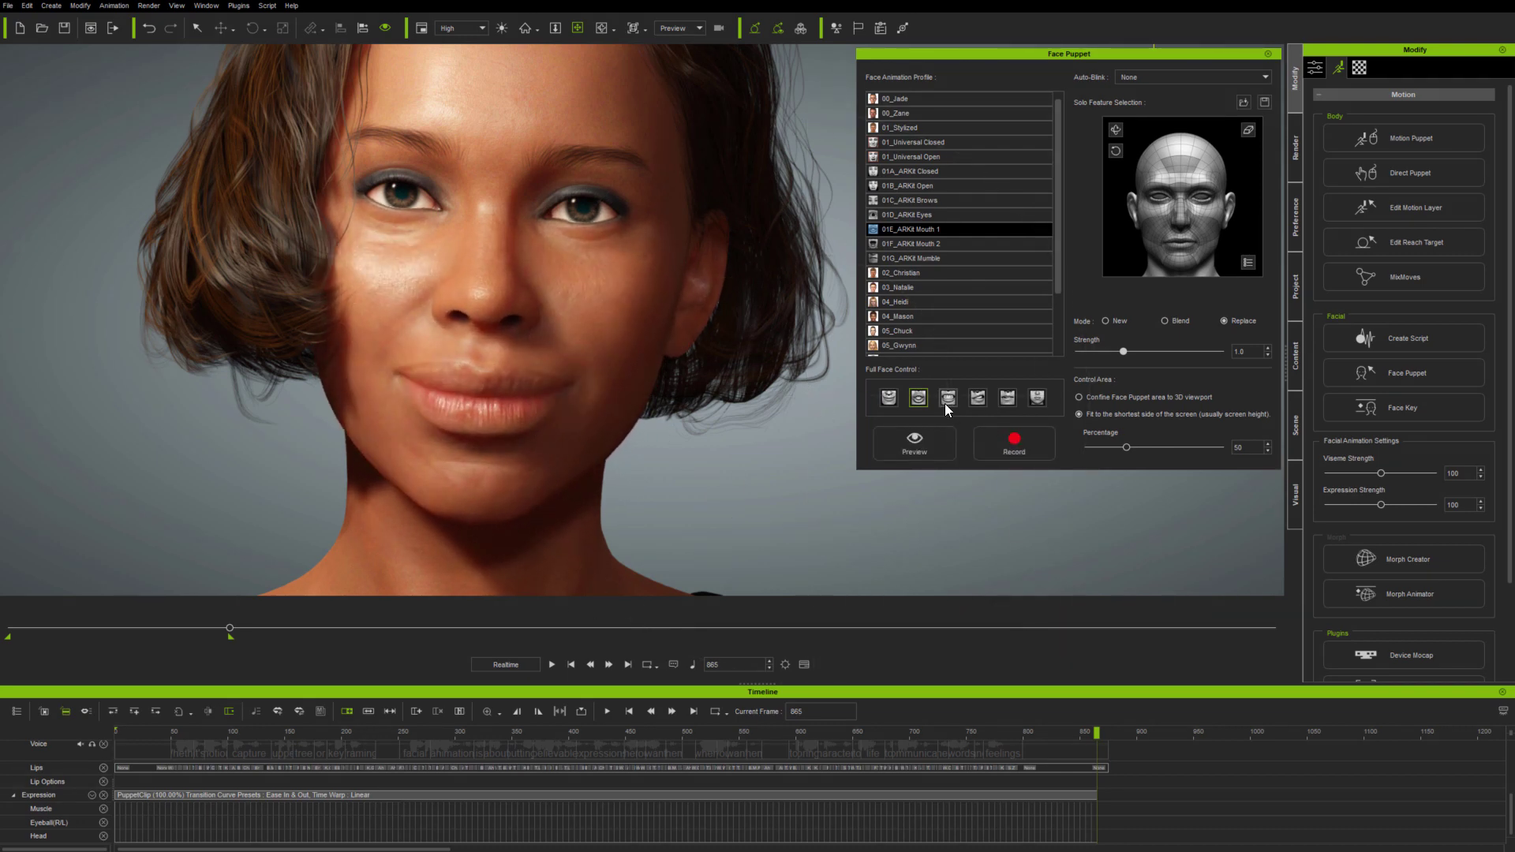
left_click(923, 441)
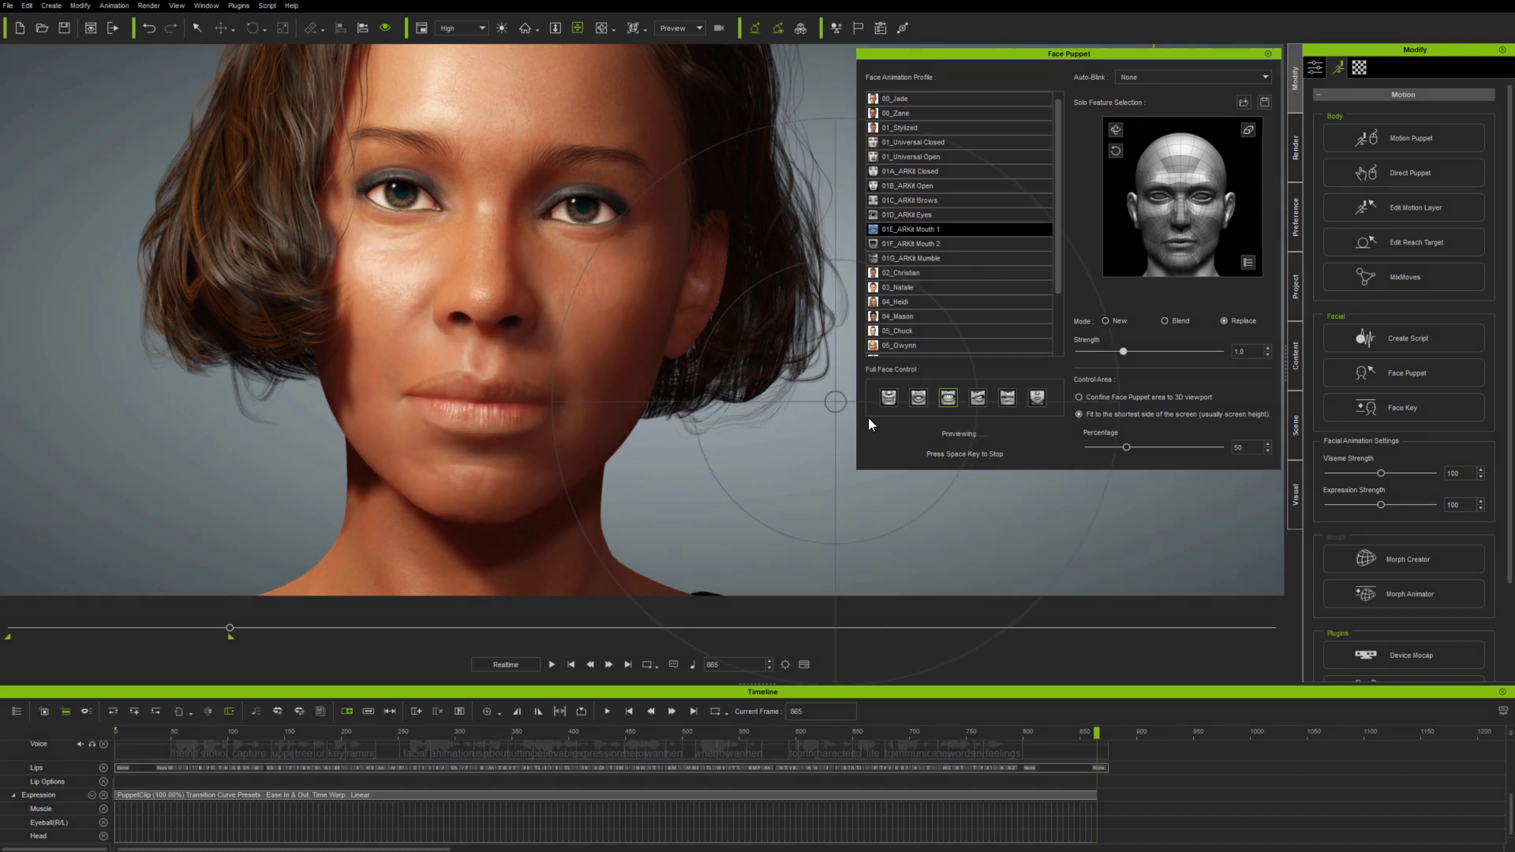
key("space")
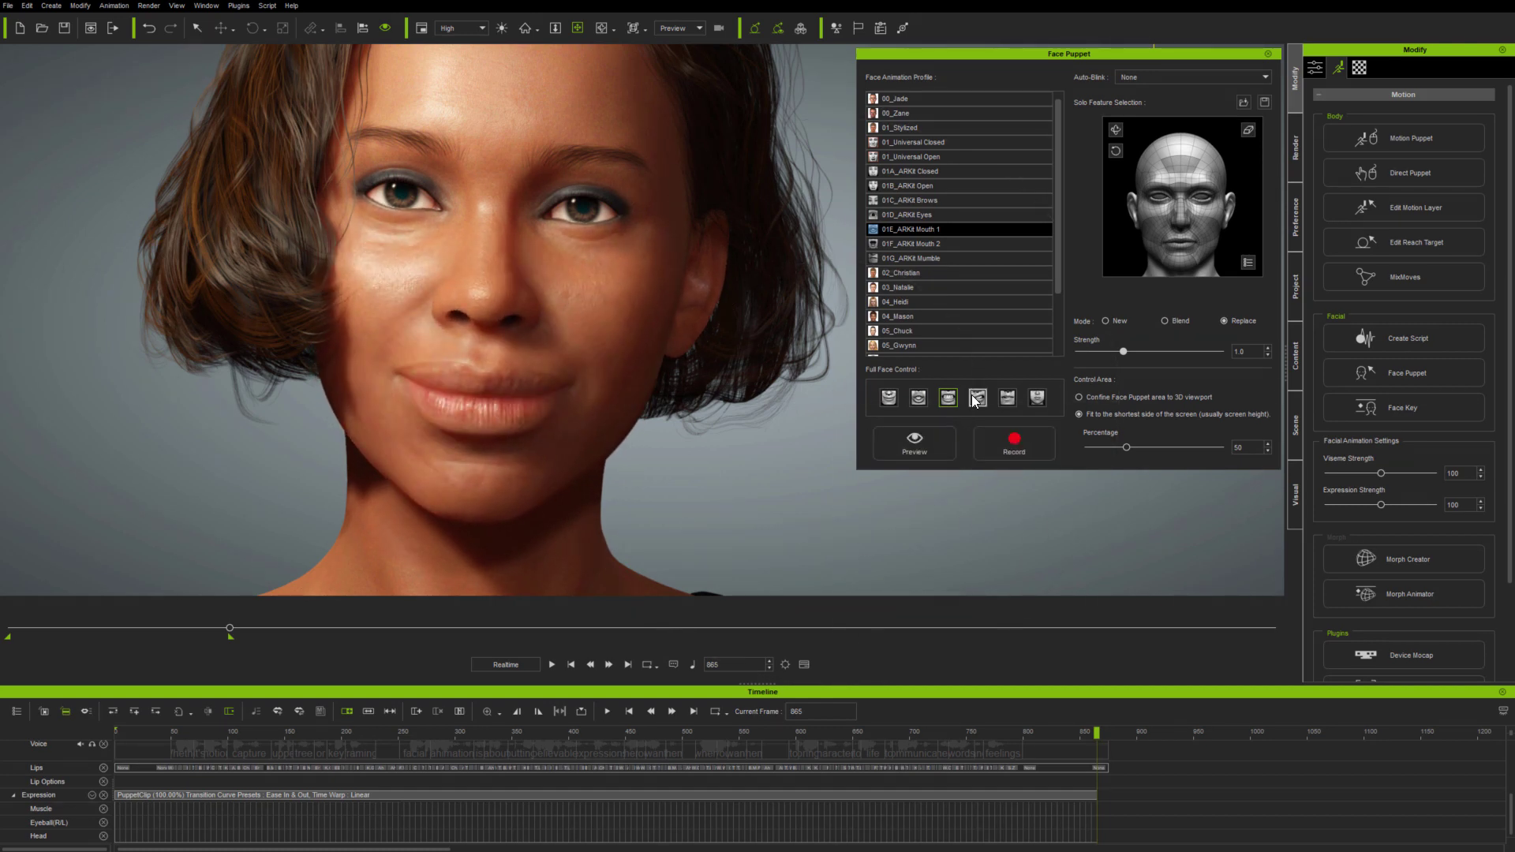
key("space")
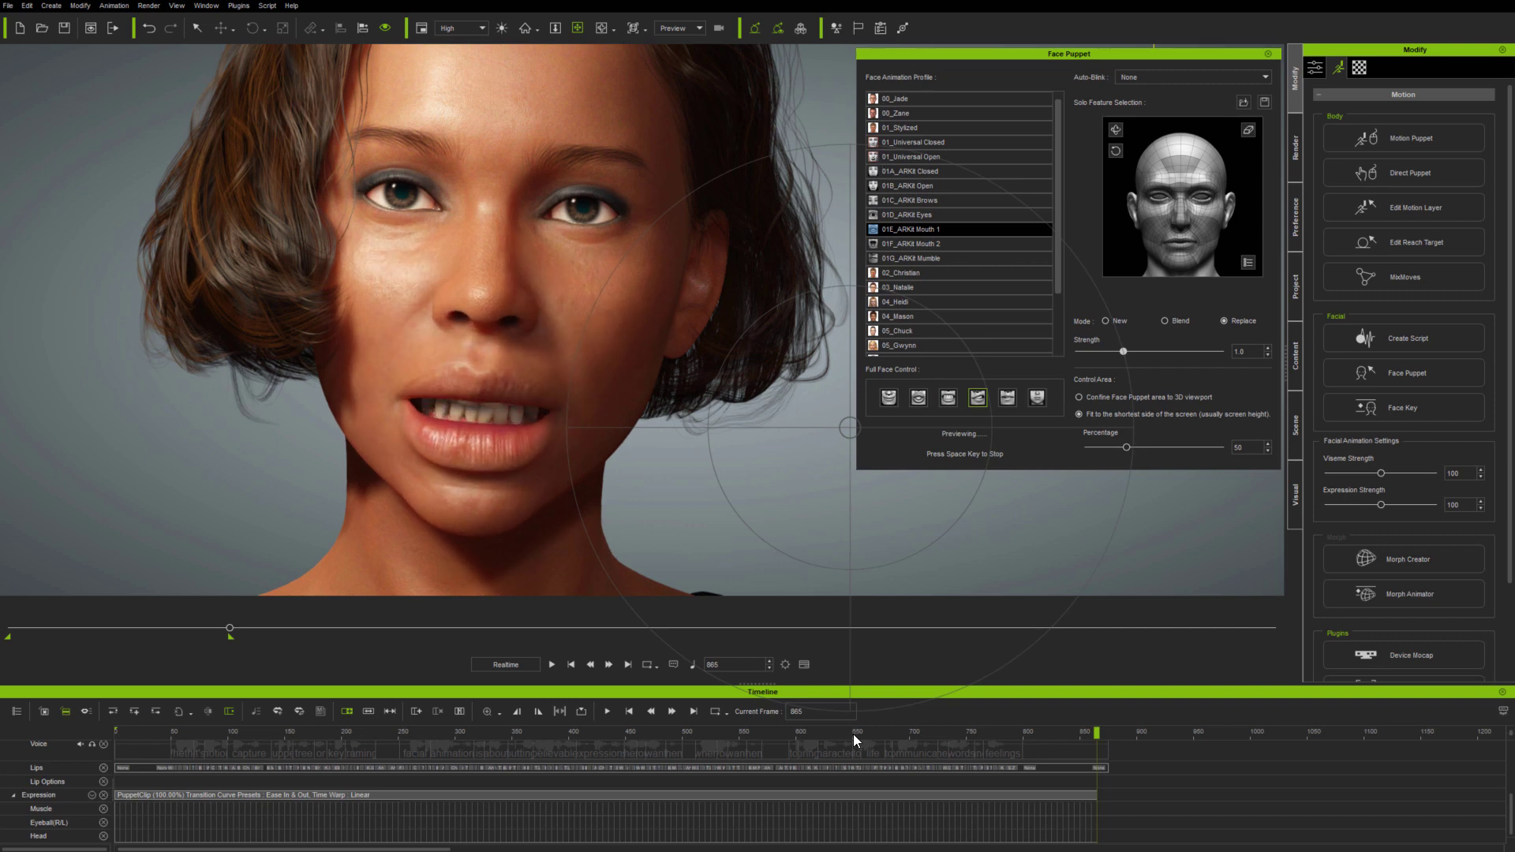
key("space")
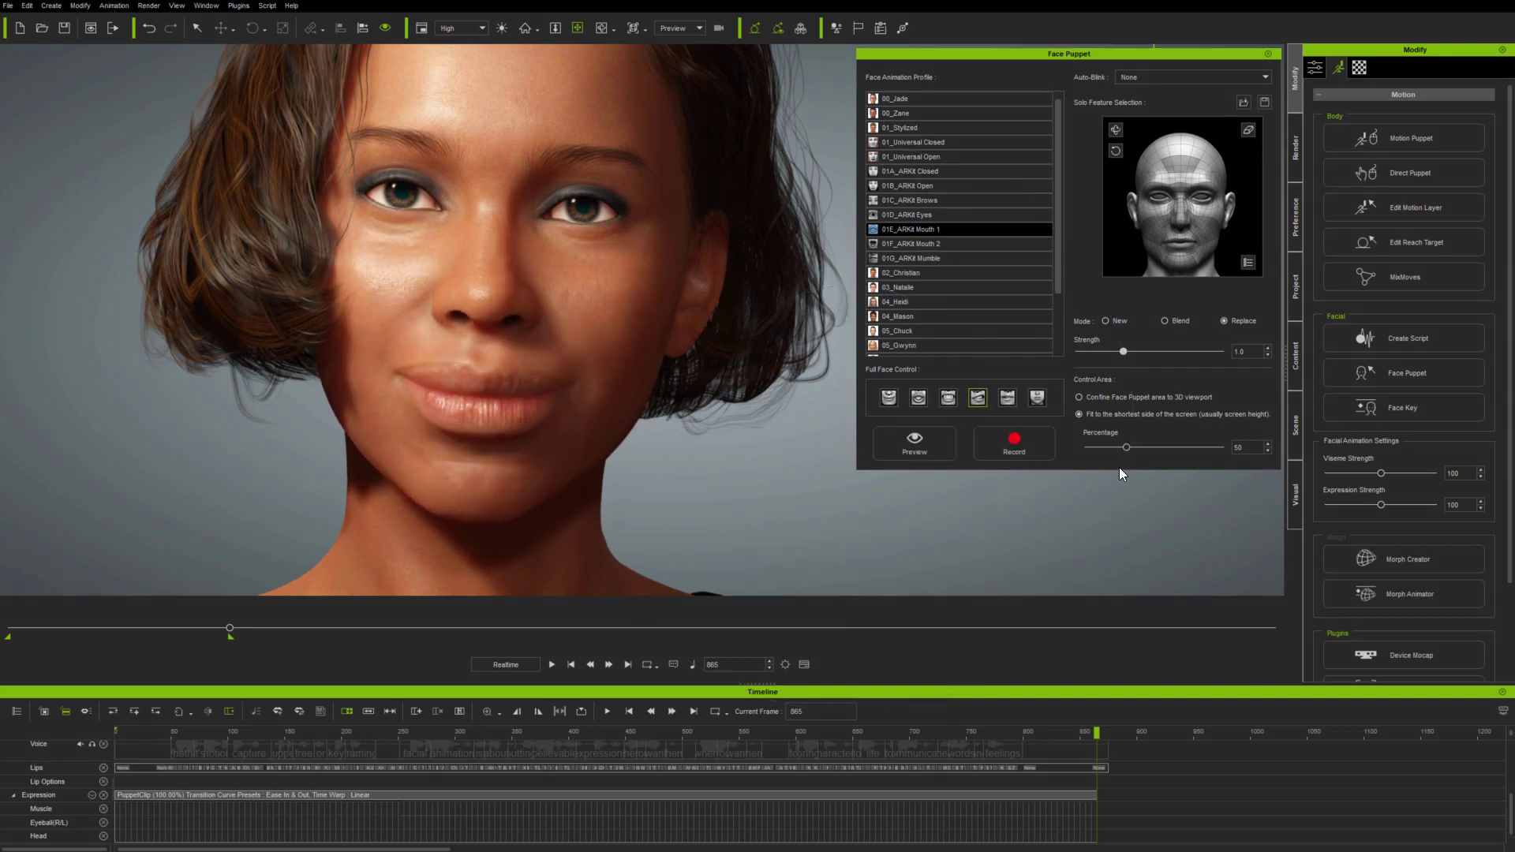
left_click(1036, 399)
key("space")
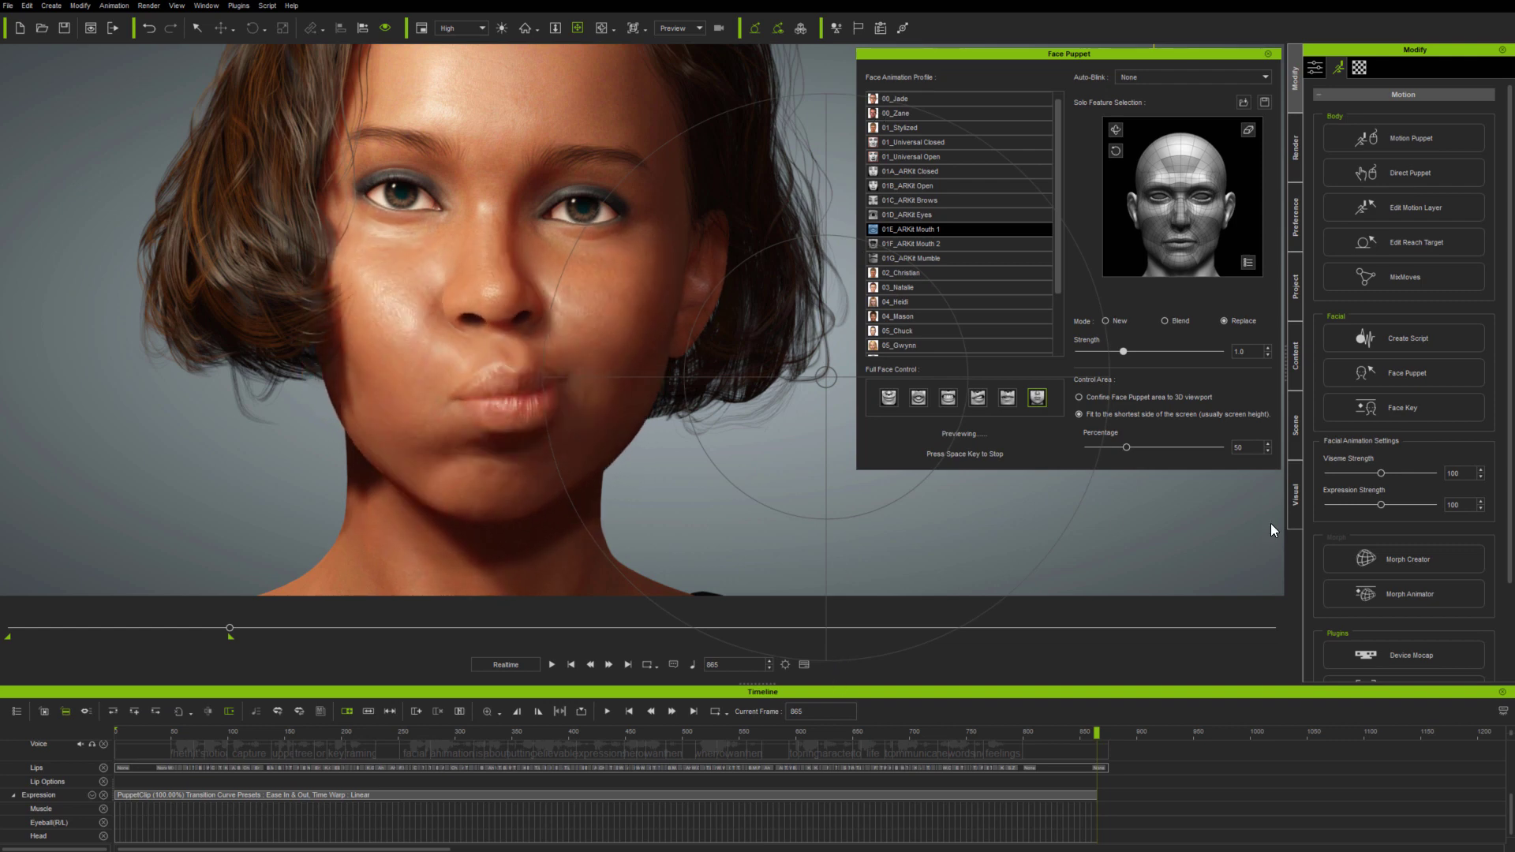
key("space")
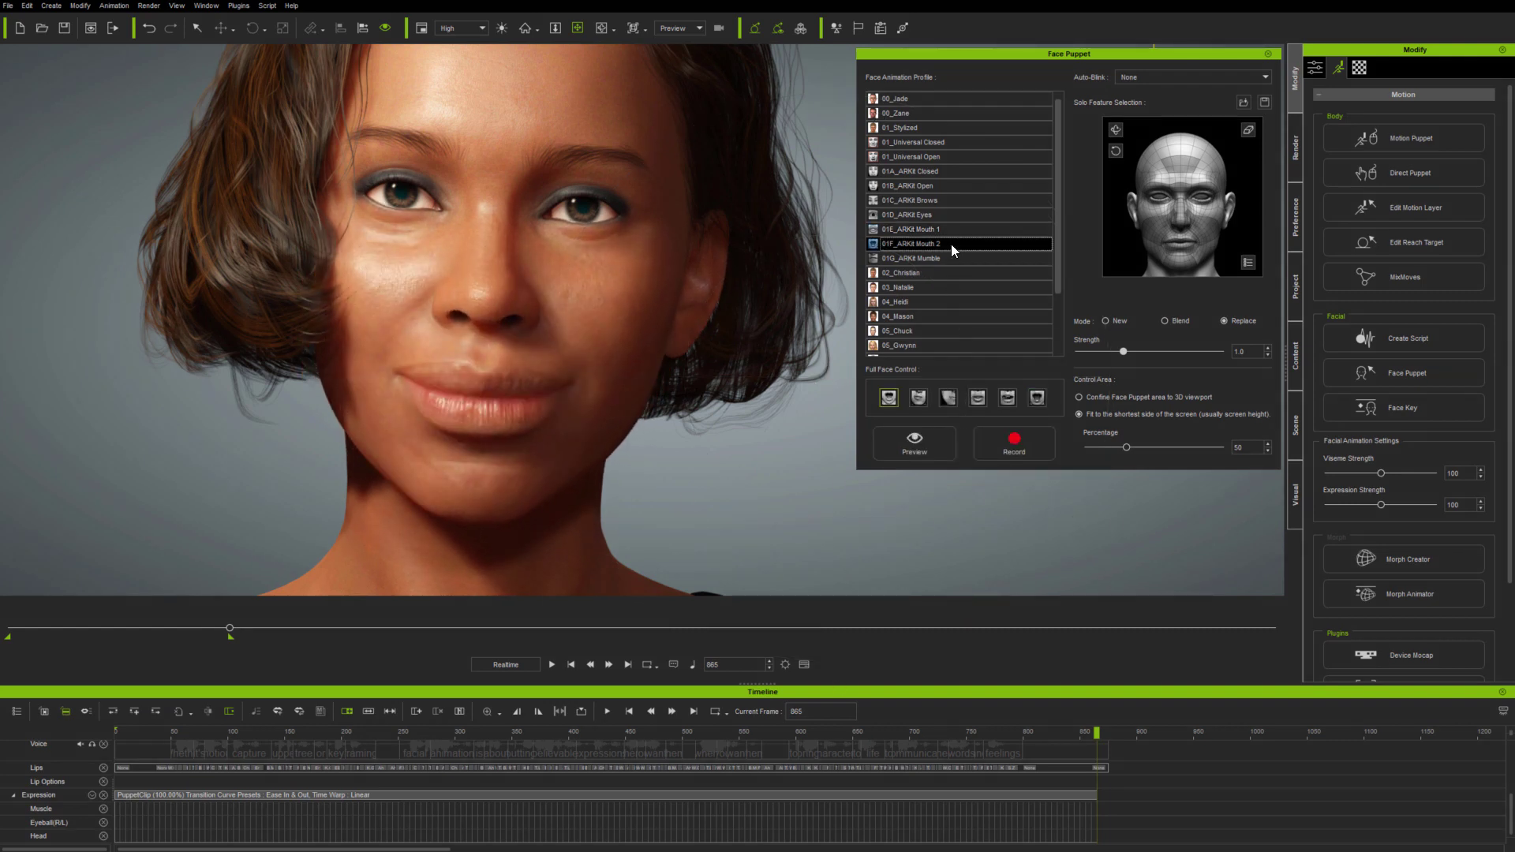
- Preview the first, second and third full face controls of the 01F_ARKit Mouth 2 profile on the avatar
left_click(915, 442)
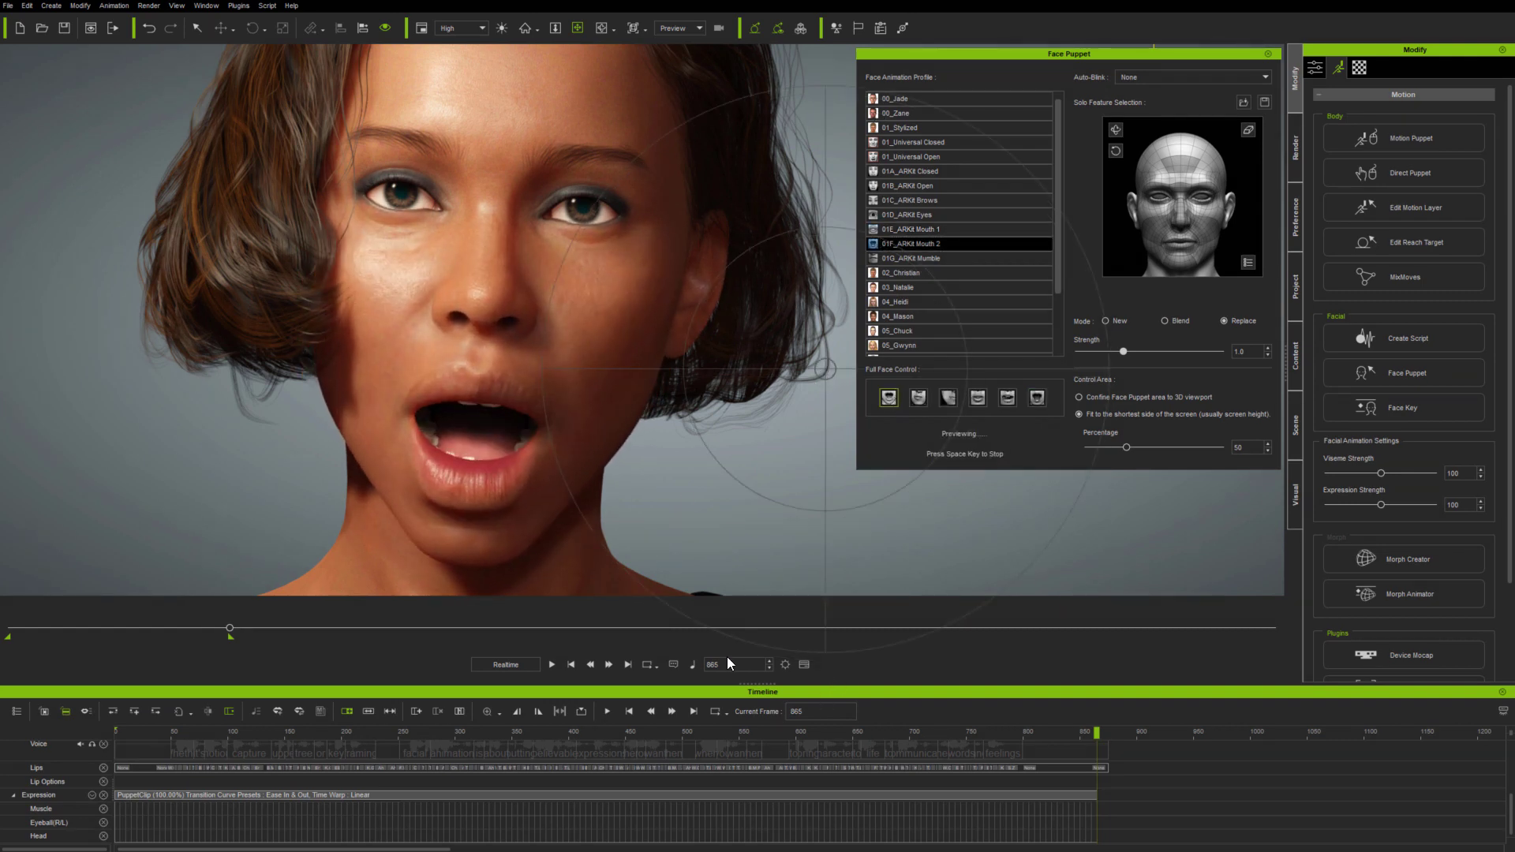
key("space")
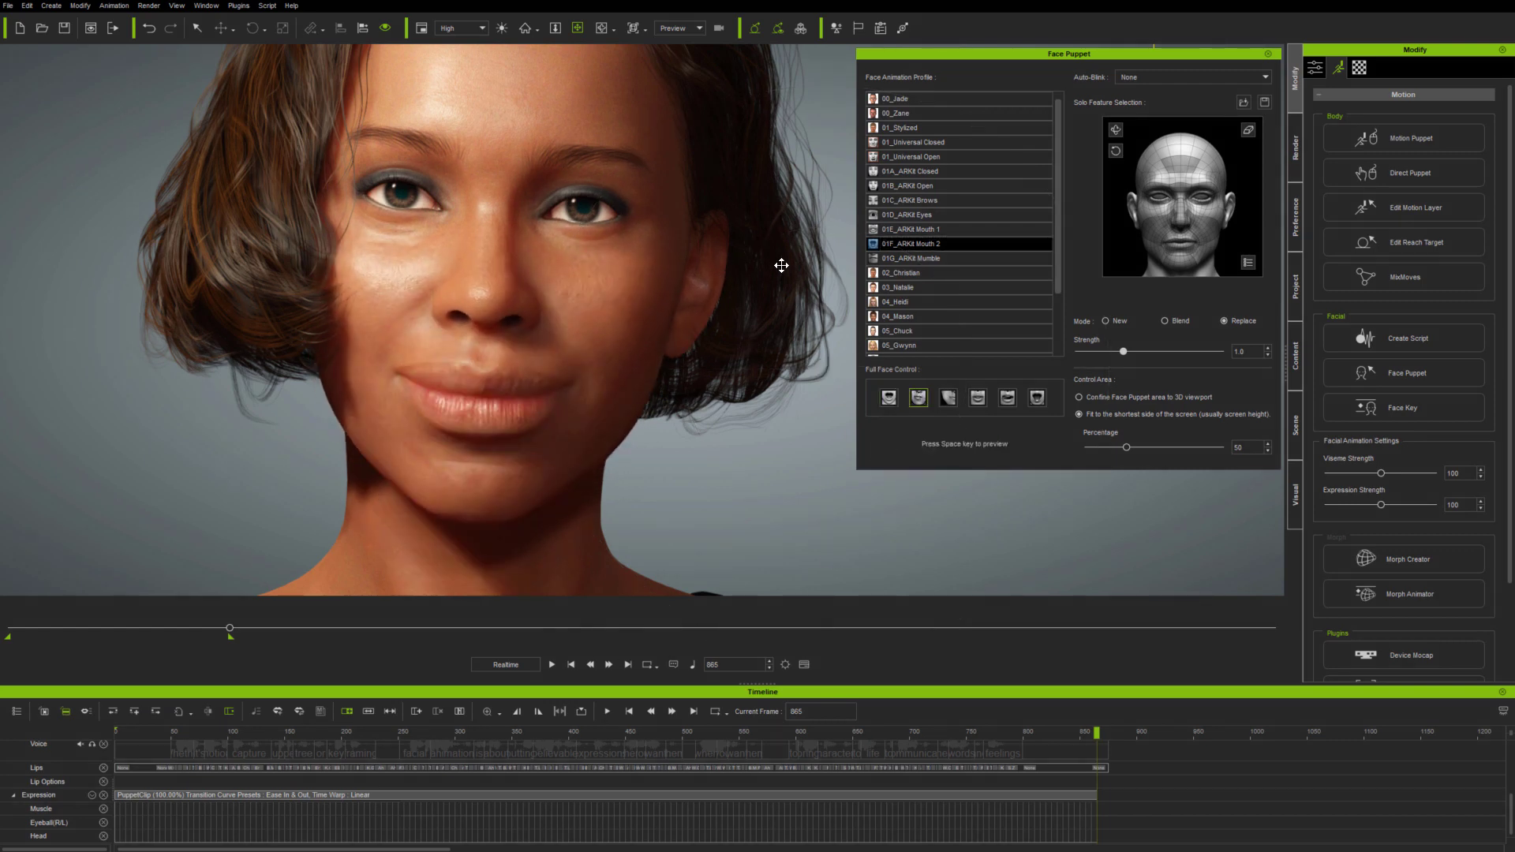
key("space")
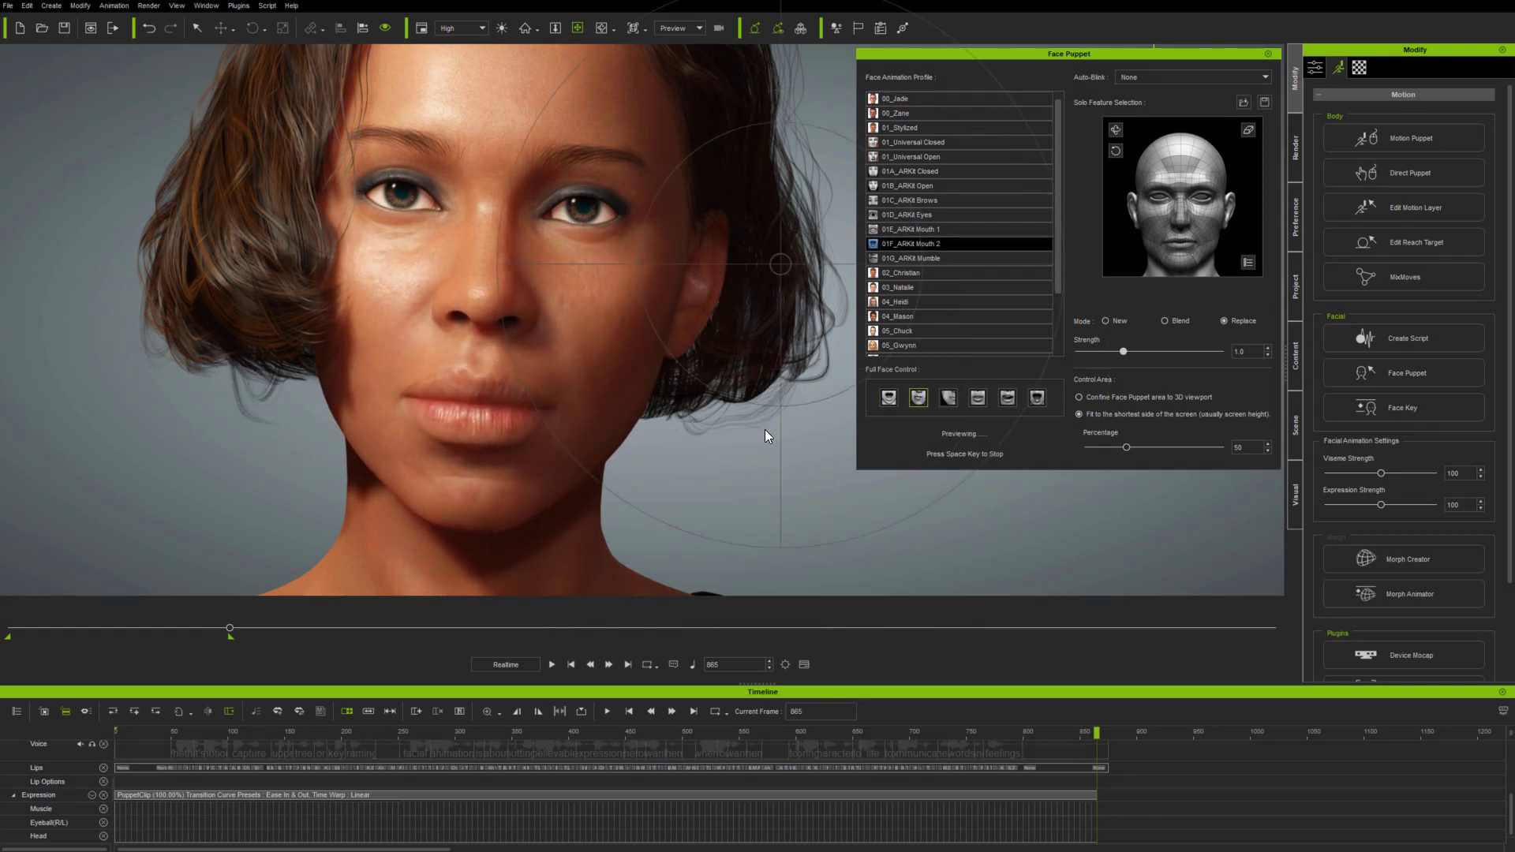
key("space")
left_click(931, 440)
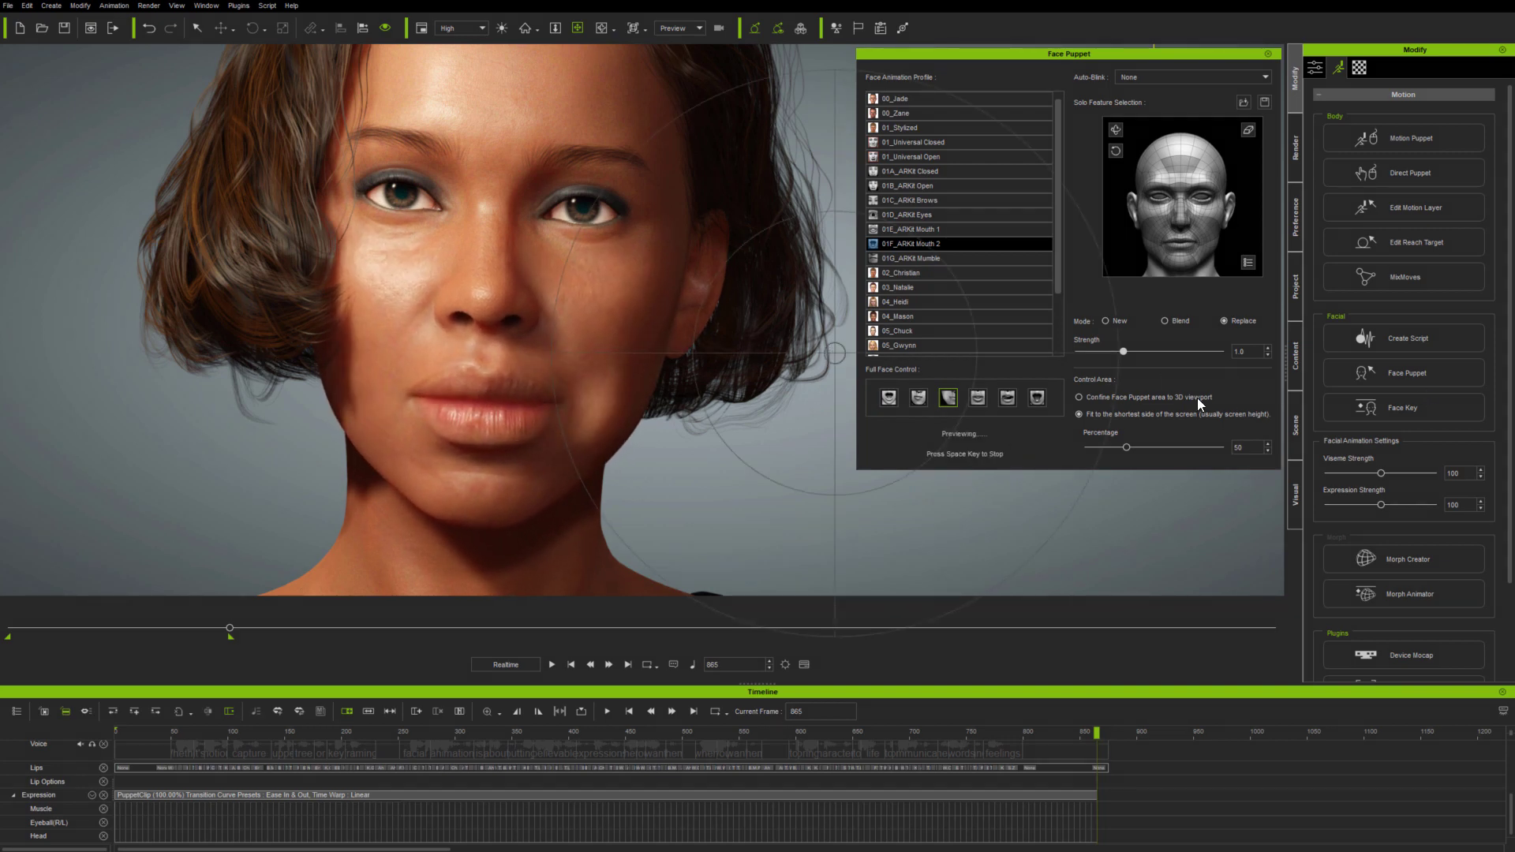
key("space")
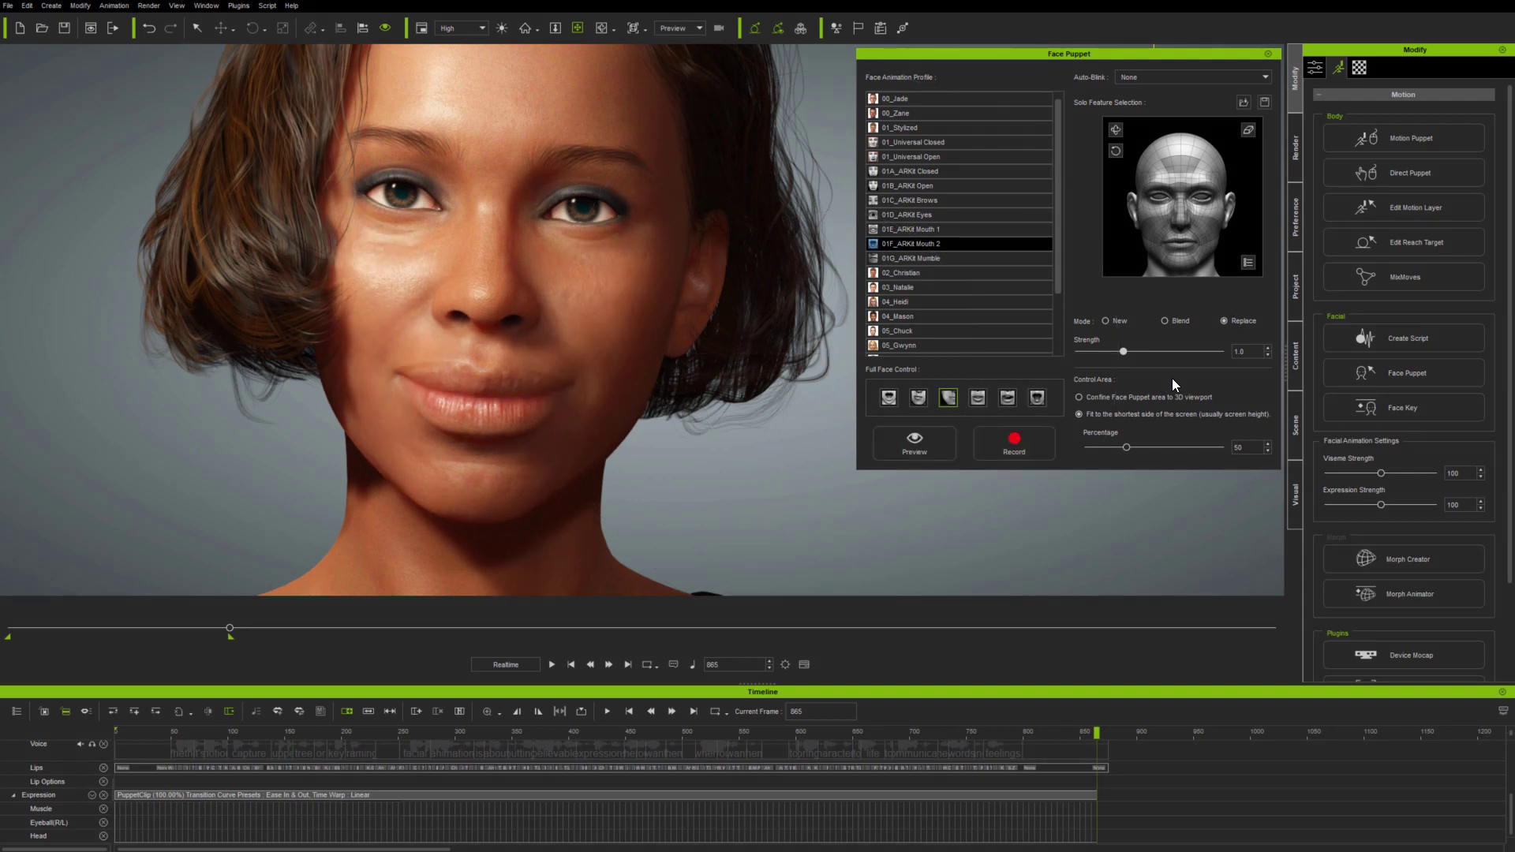
- Preview the fourth, fifth and sixth full face controls of the 01F_ARKit Mouth 2 profile on the avatar
left_click(915, 452)
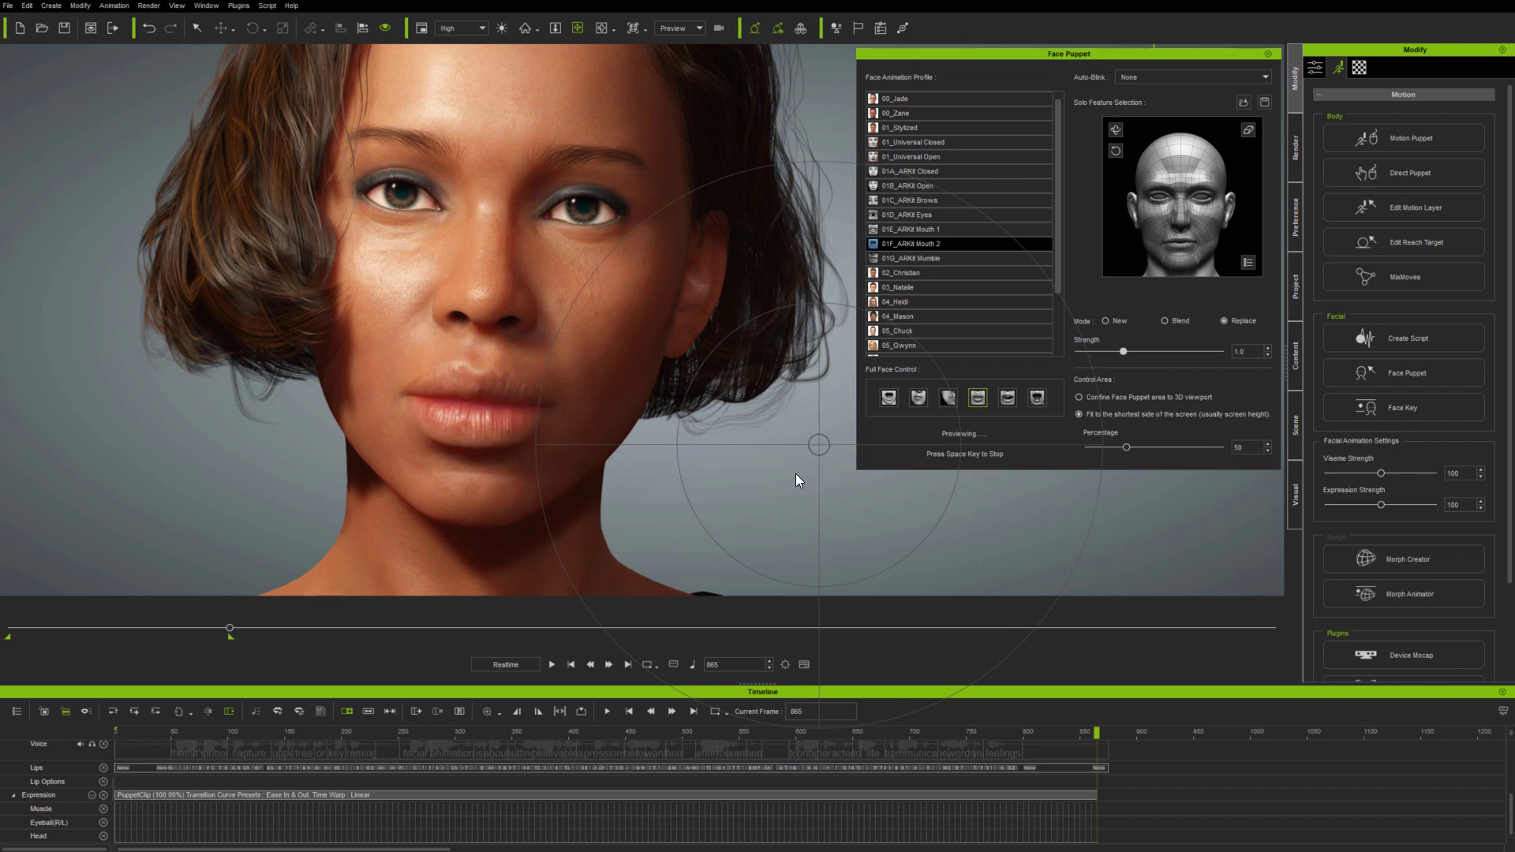
key("space")
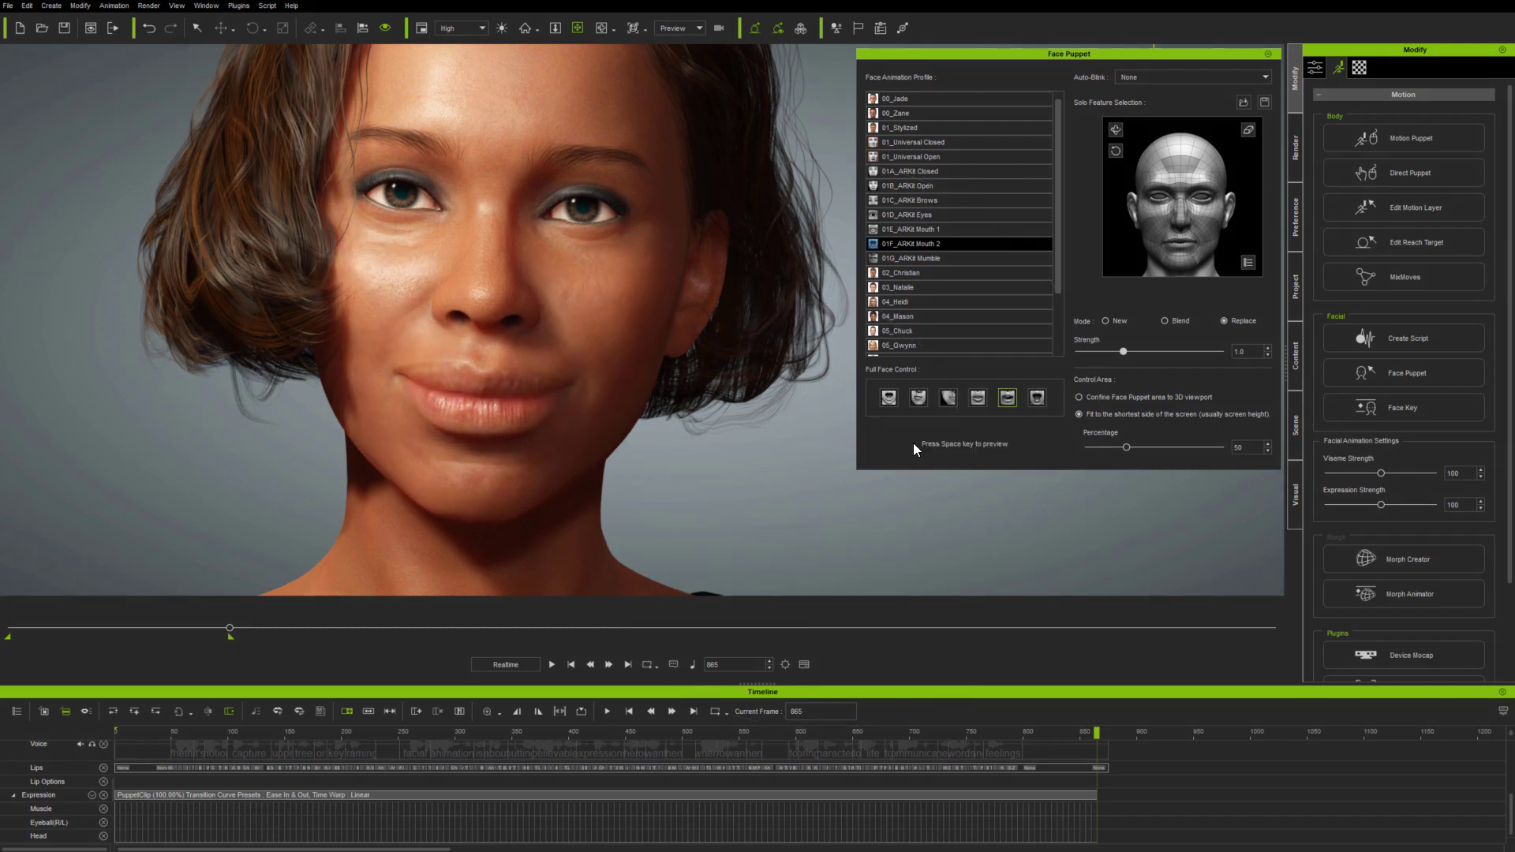
key("space")
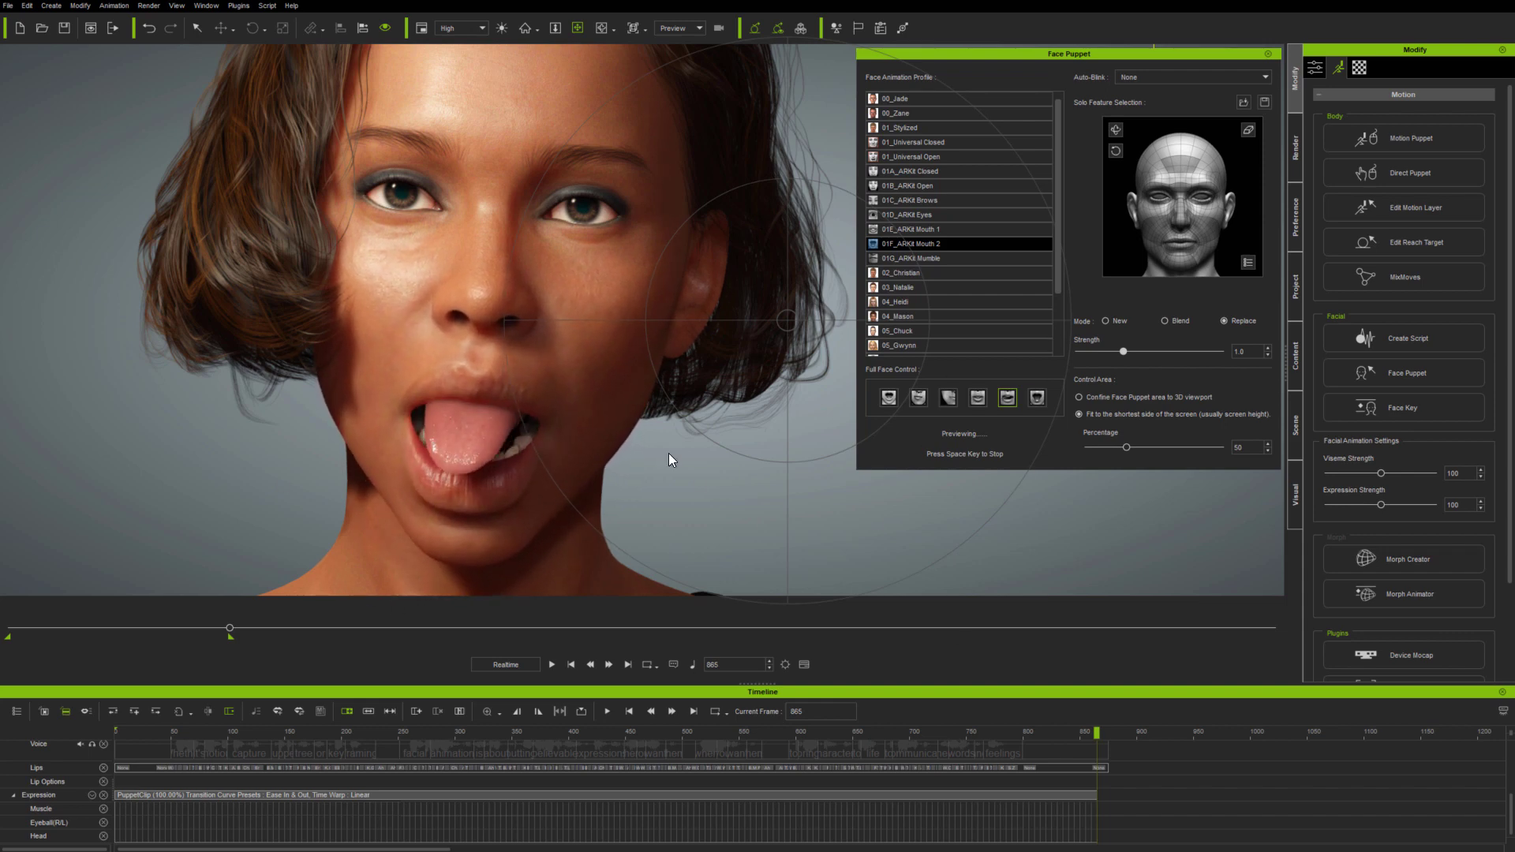
key("space")
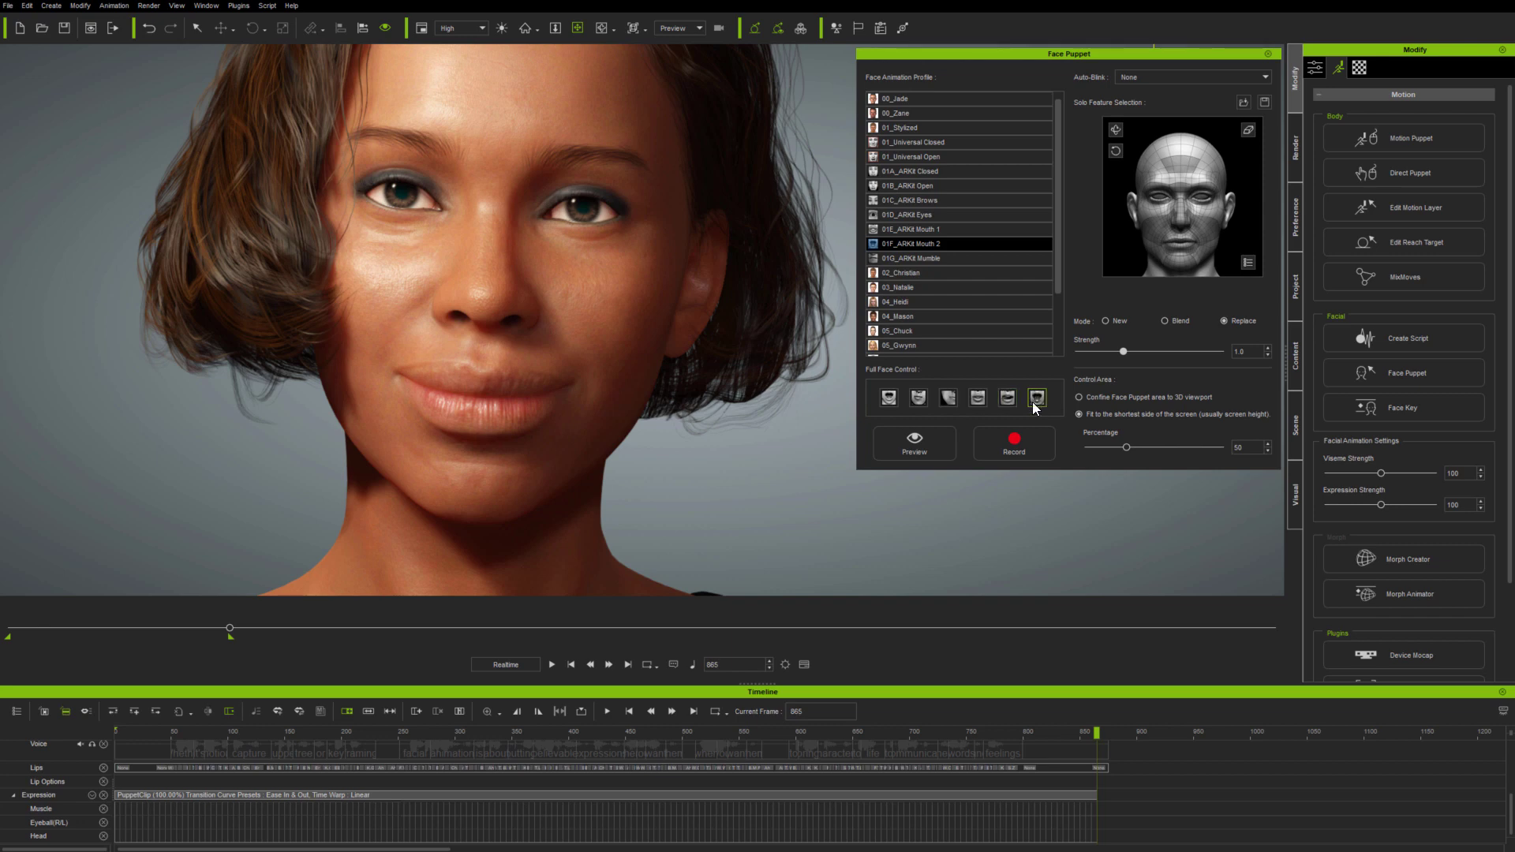
left_click(914, 447)
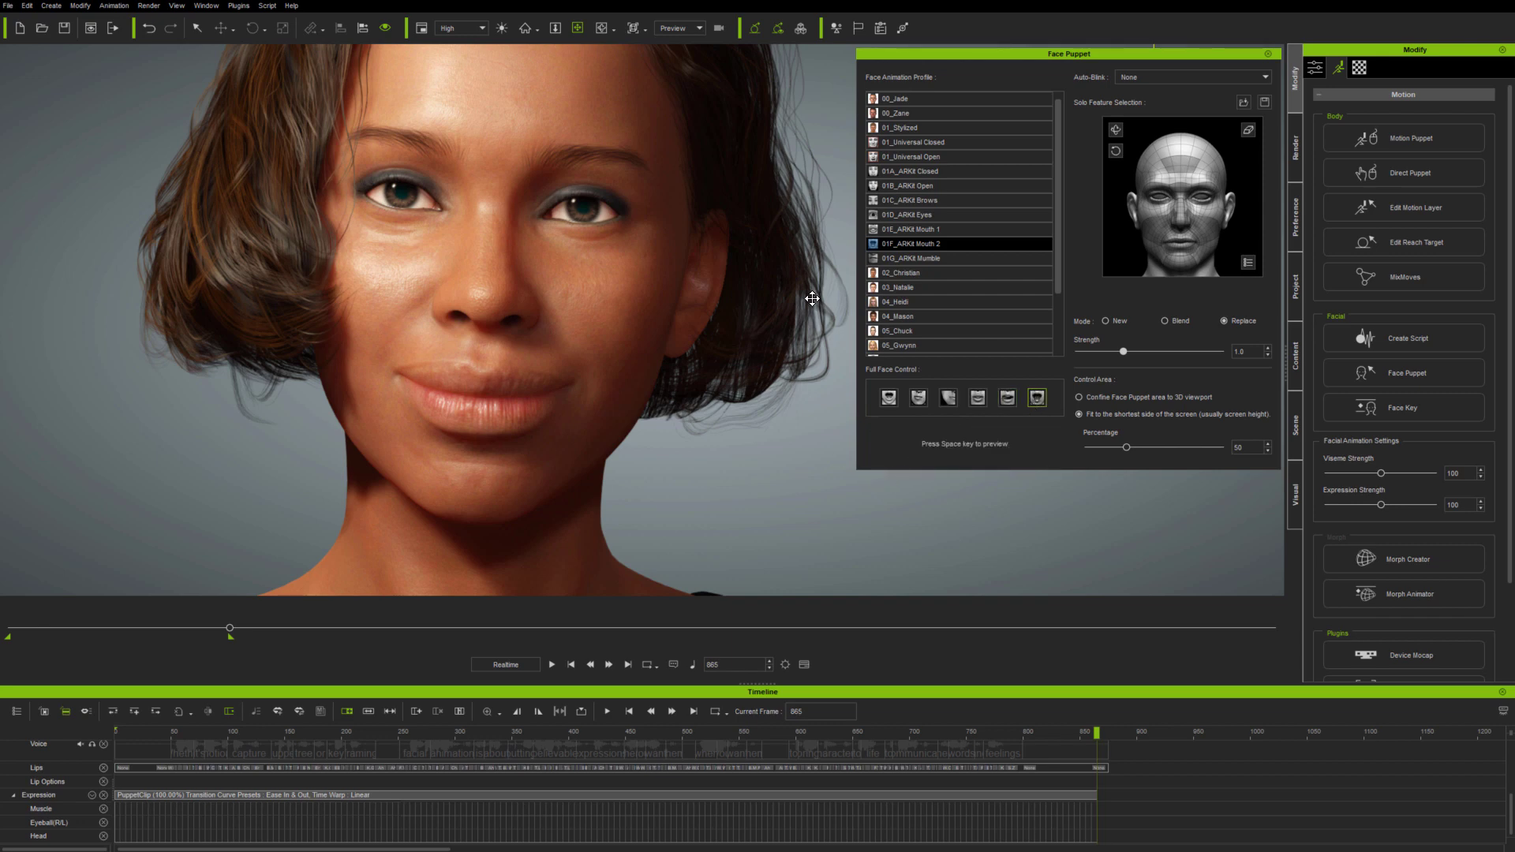
key("space")
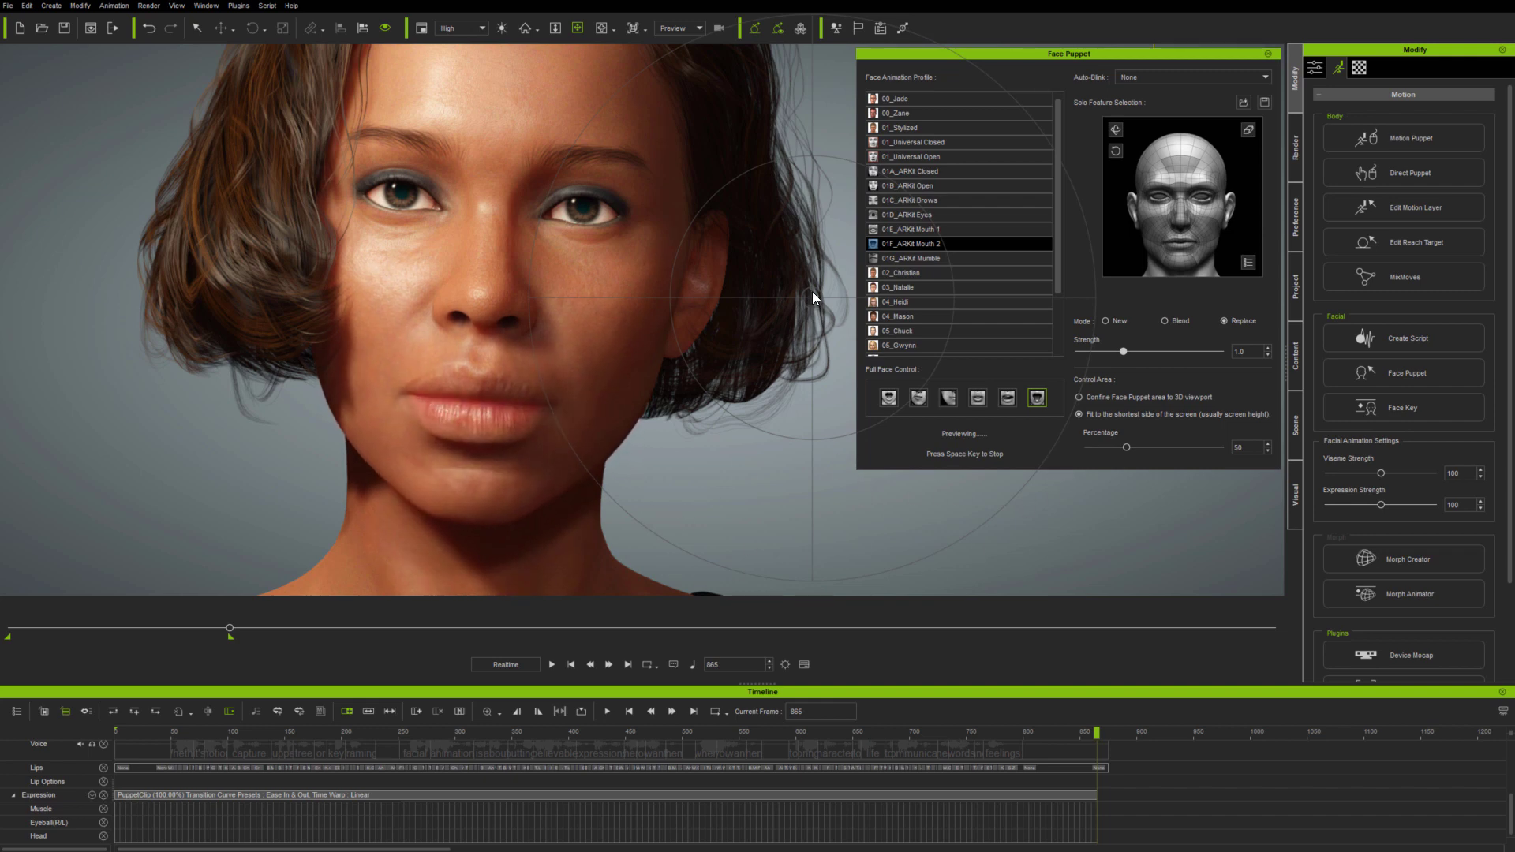
key("space")
- Preview the first and fourth full face controls of the 01G_ARKit Mumble profile on the avatar
left_click(922, 259)
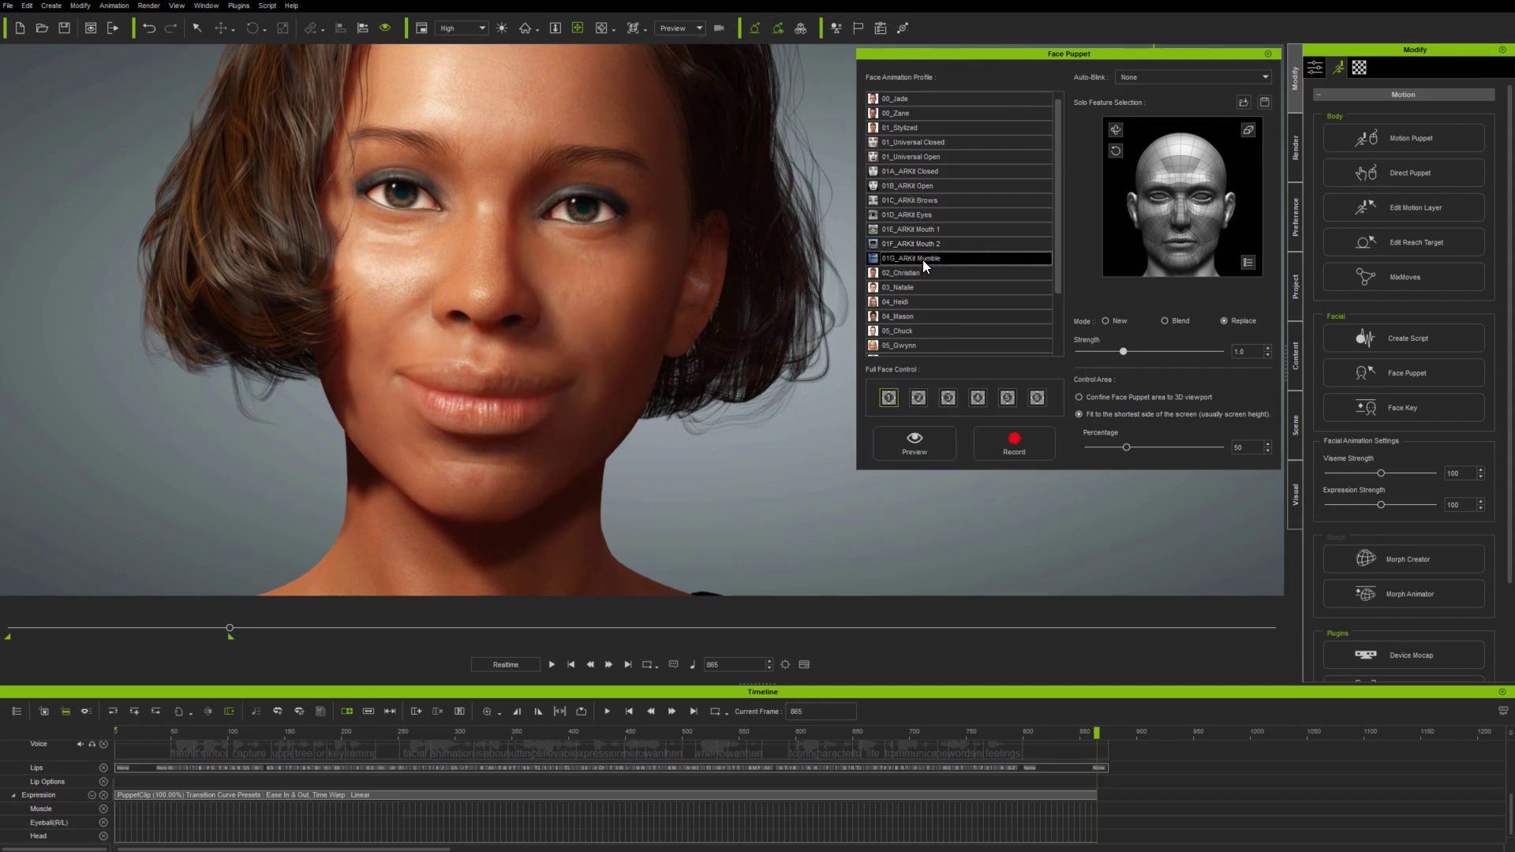
left_click(922, 444)
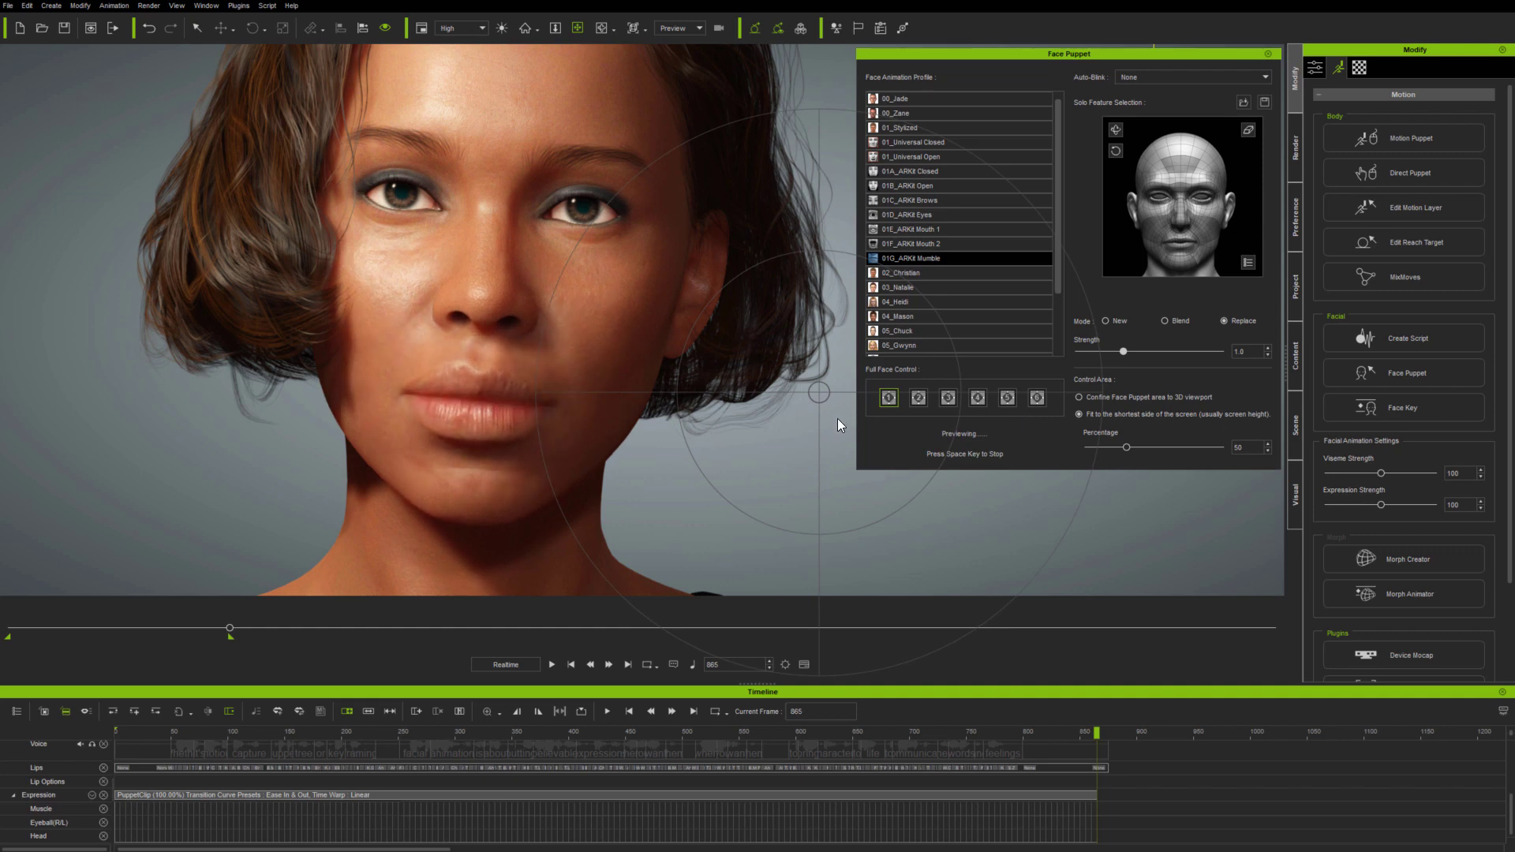
key("space")
left_click(977, 398)
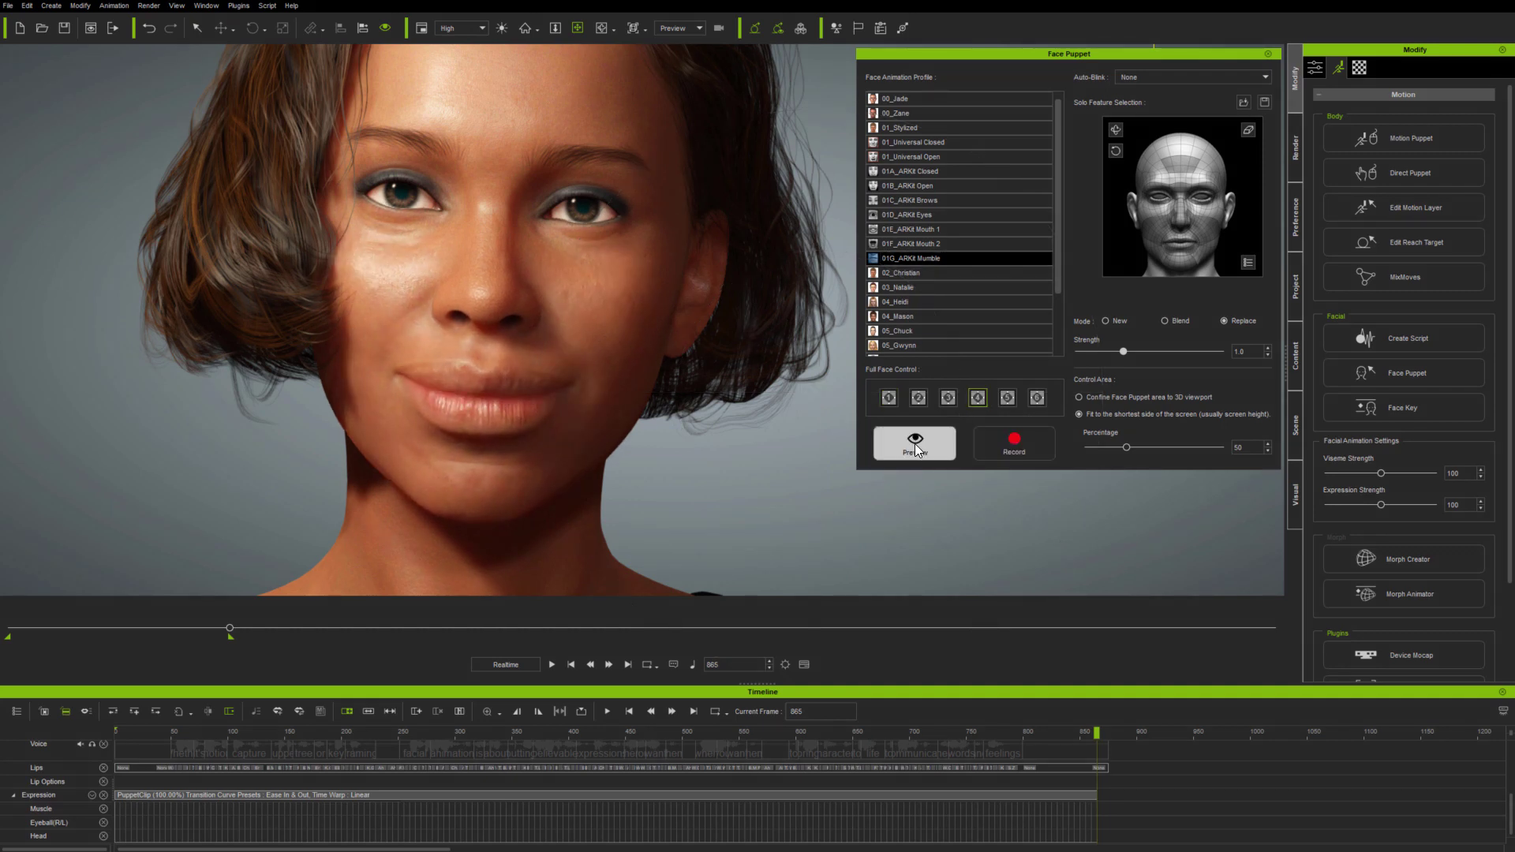
key("space")
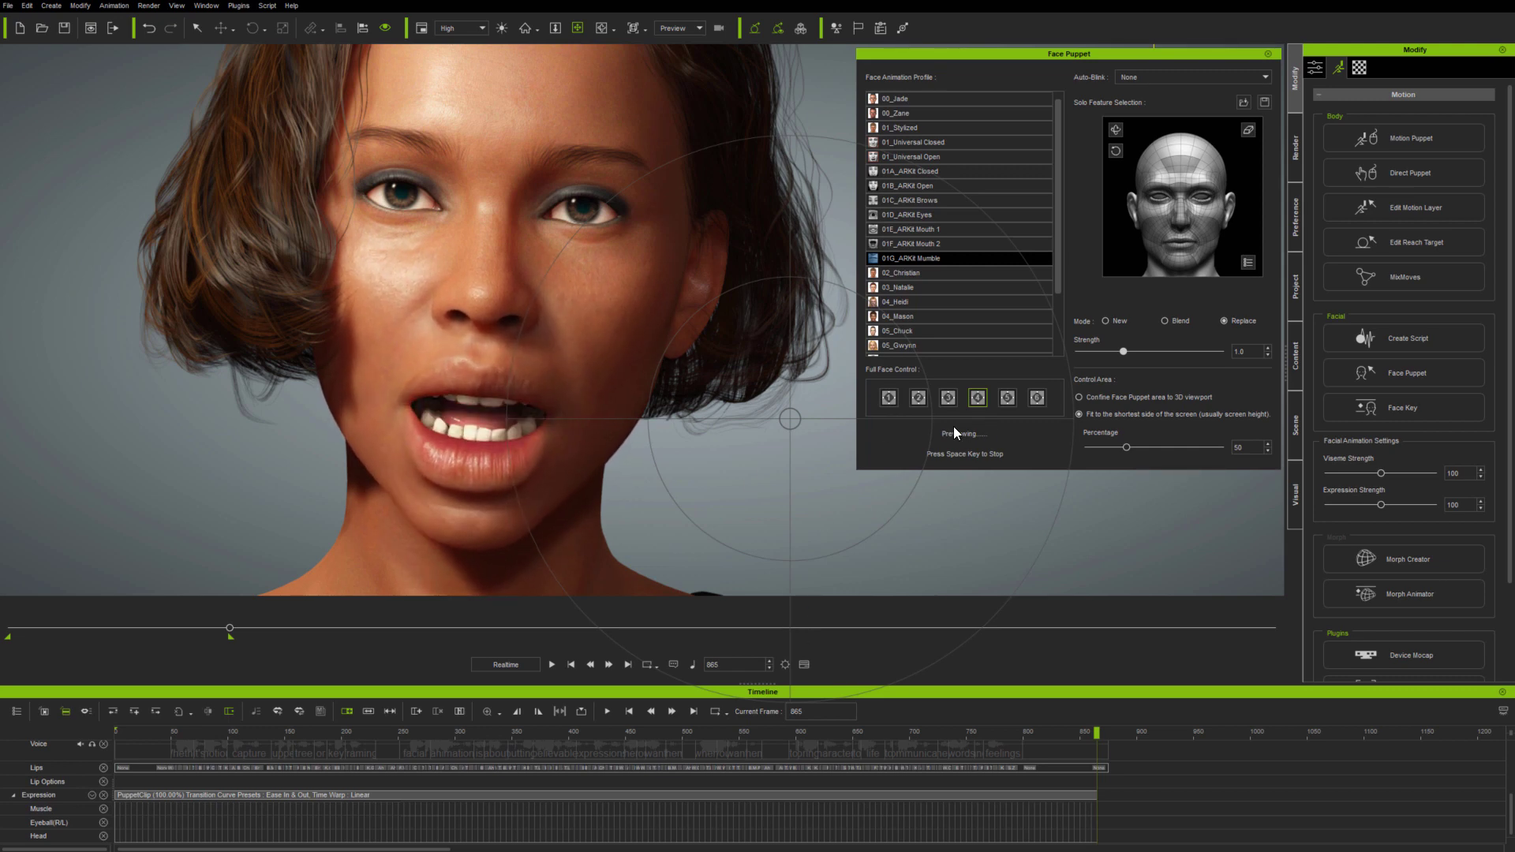
key("space")
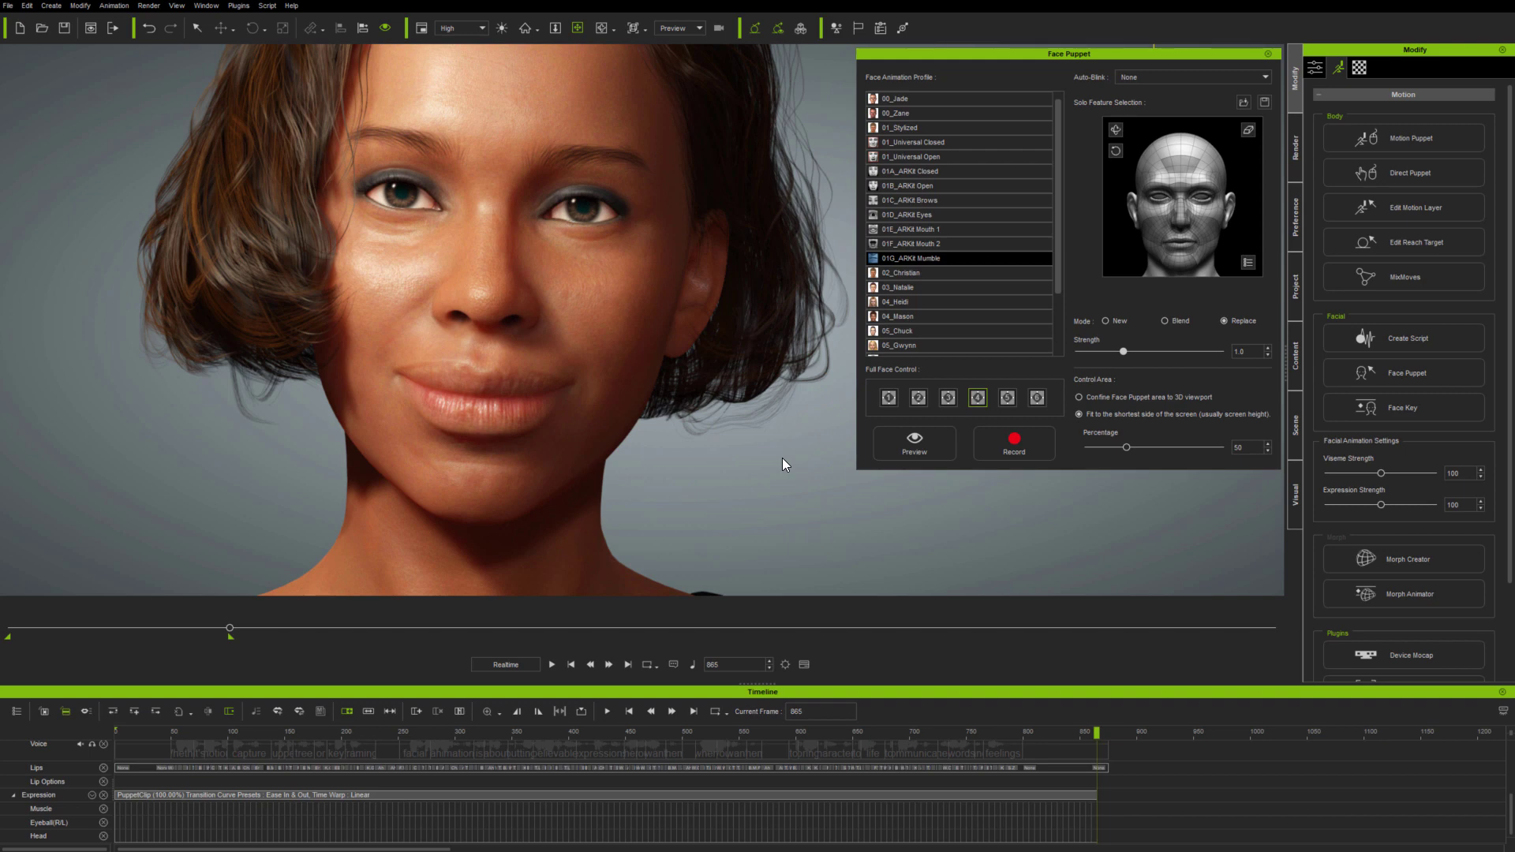
- Return to frame 1 and record an expression performance with the first control of the 01A_ARKit Closed profile in Replace mode
left_click(955, 173)
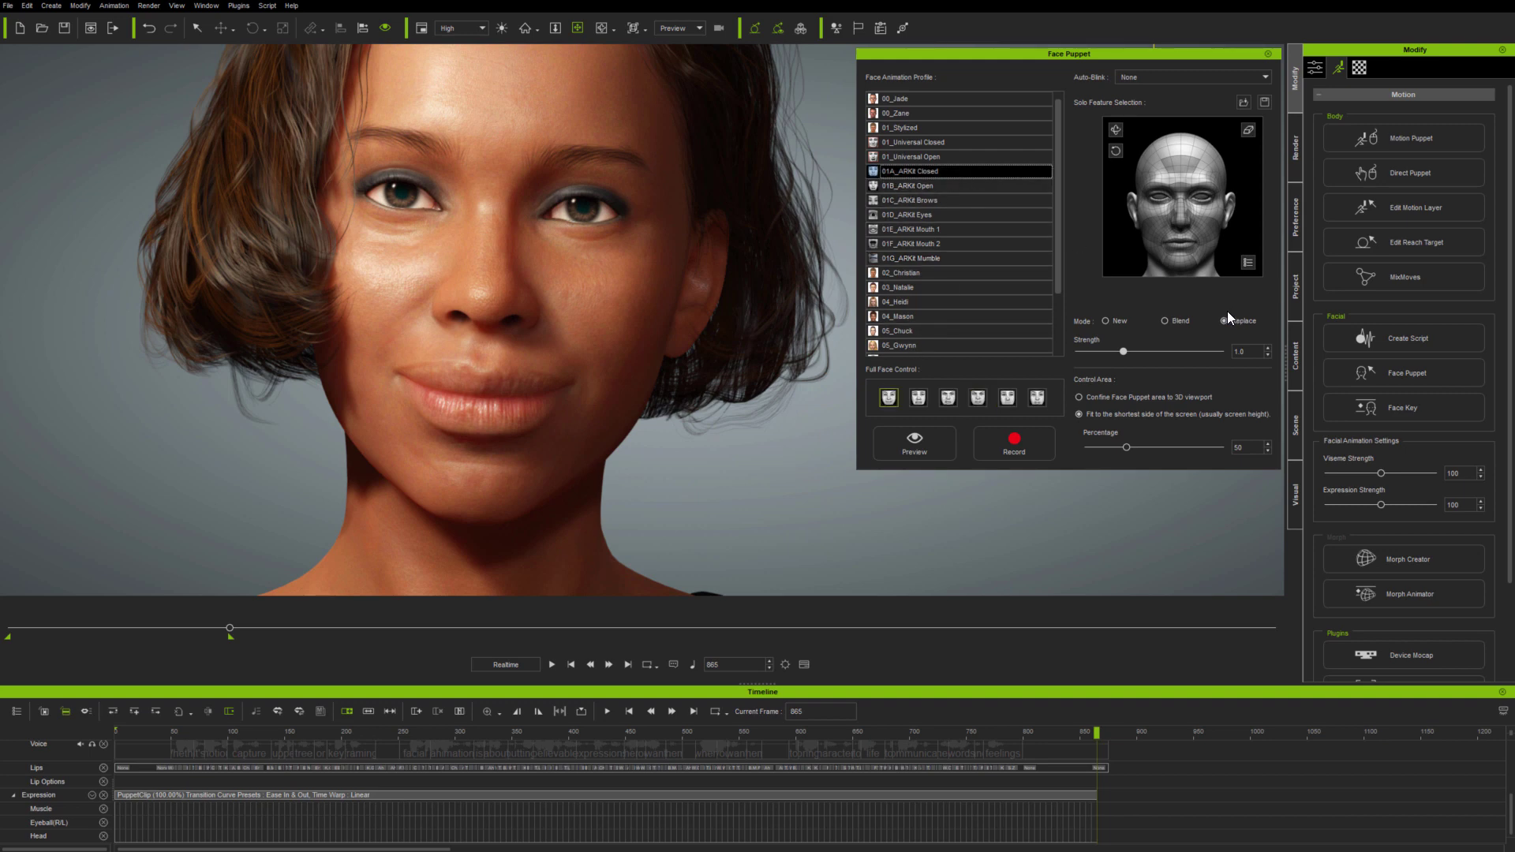
left_click(571, 666)
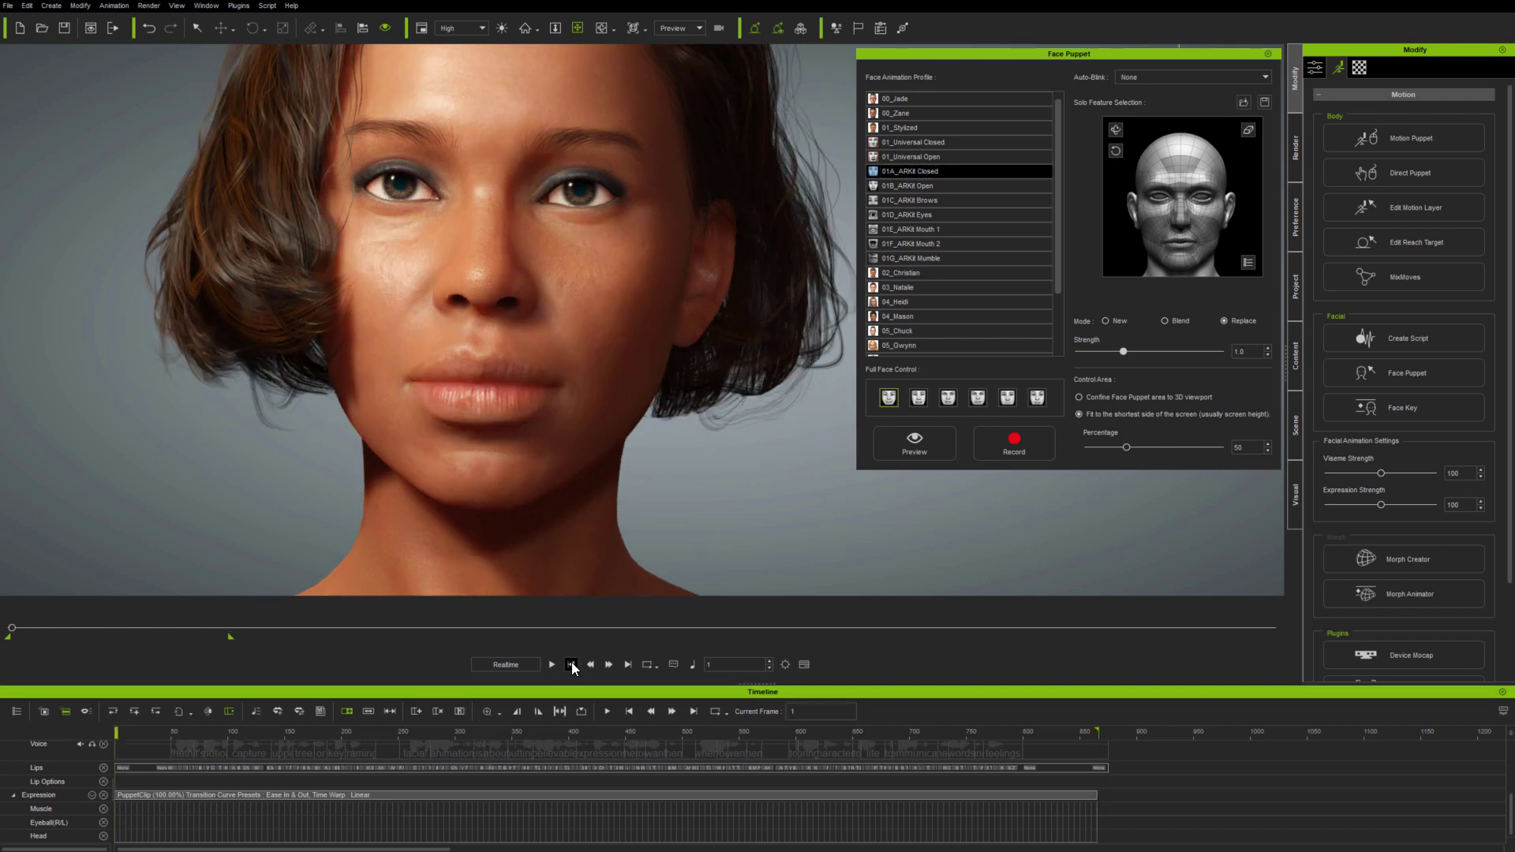
left_click(1017, 448)
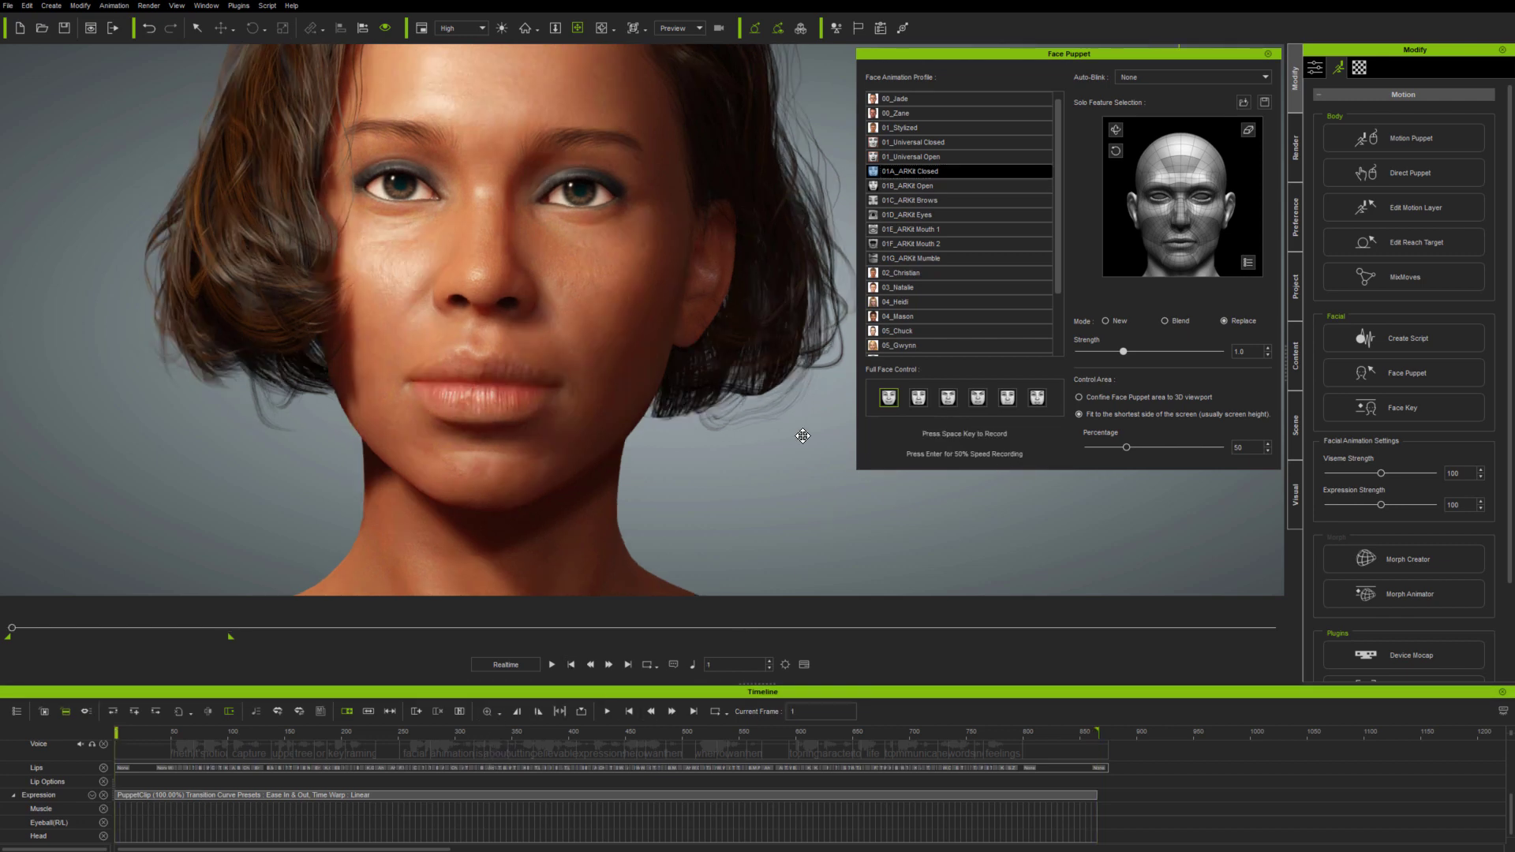
key("space")
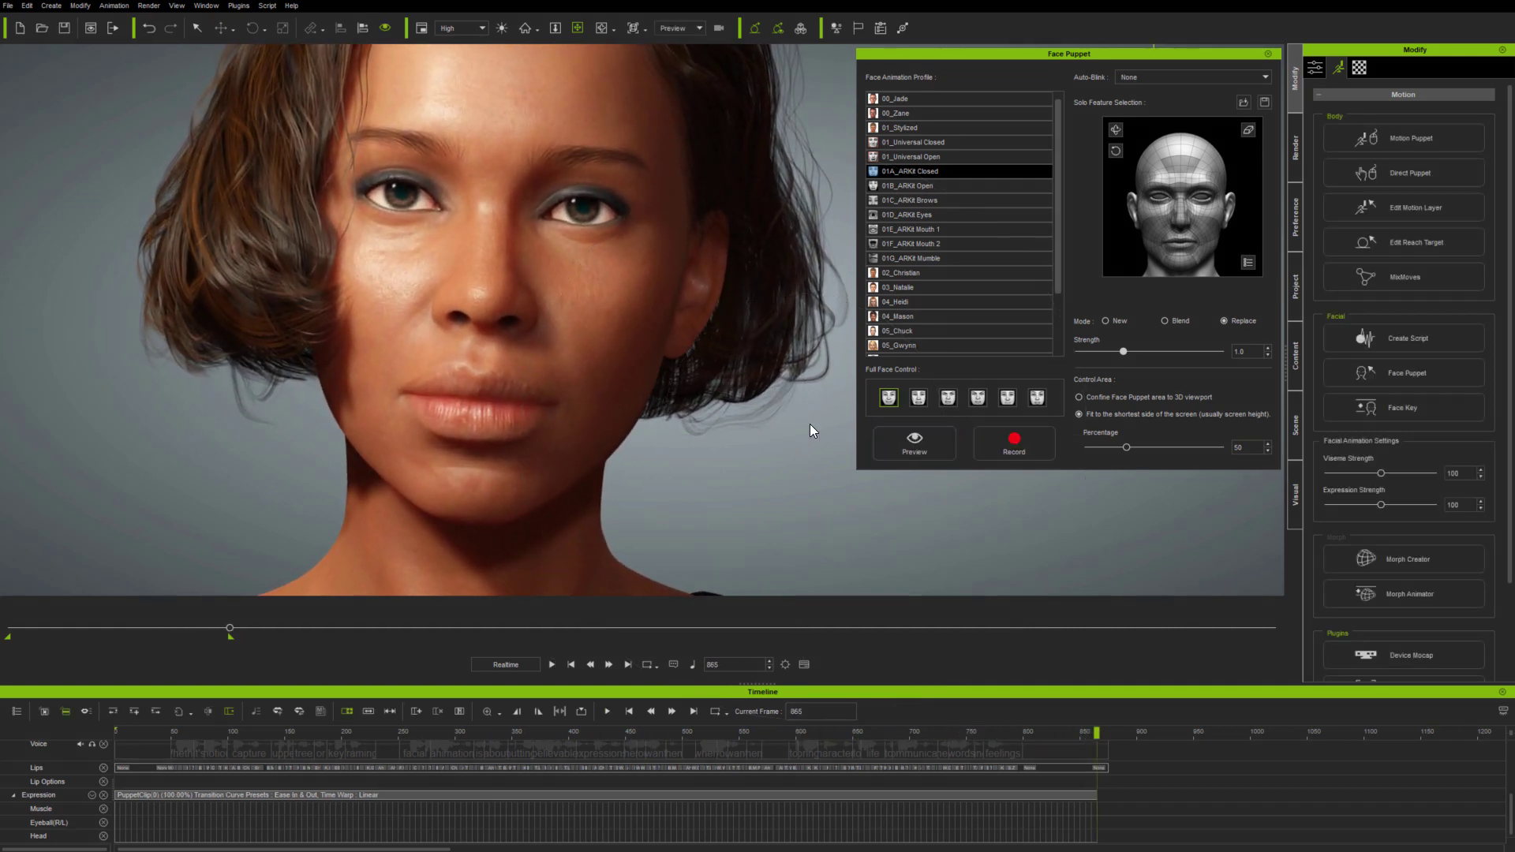
- Record an eye performance with the first full face control of the 01D_ARKit Eyes profile in Replace mode
left_click(938, 216)
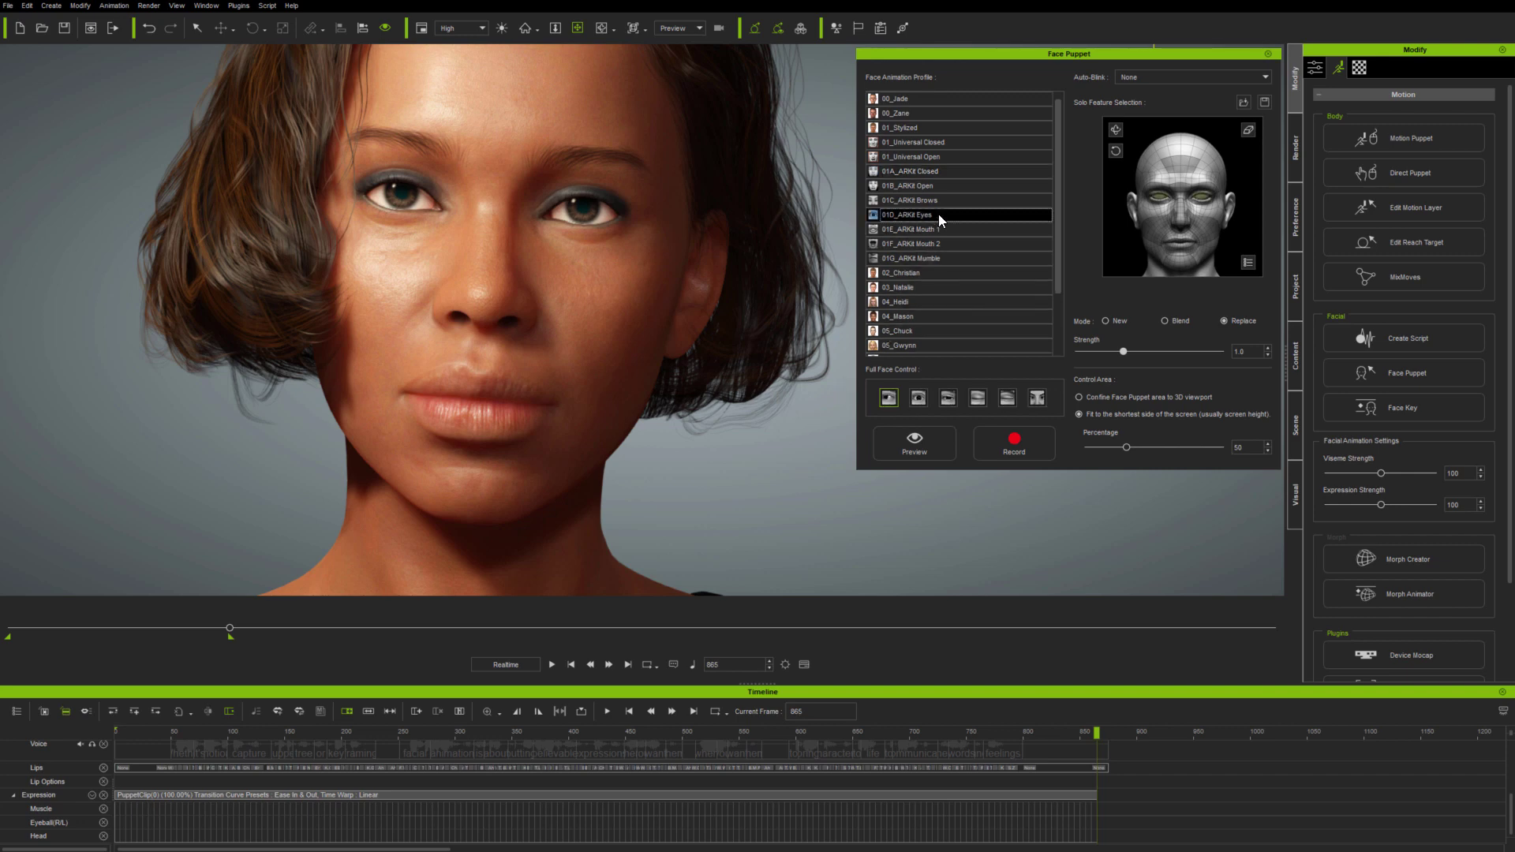
left_click(1020, 446)
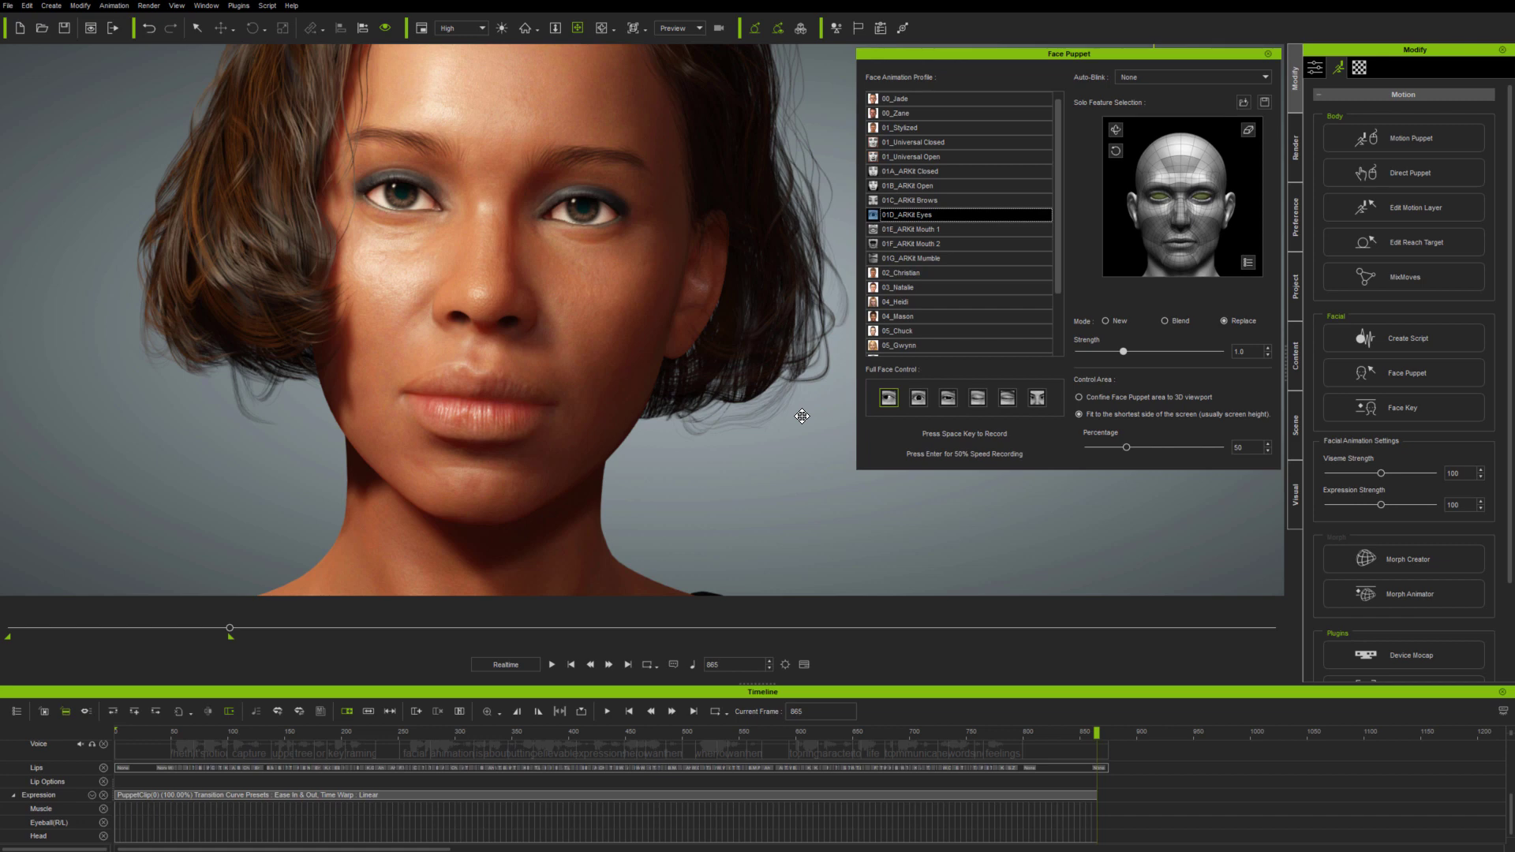
key("space")
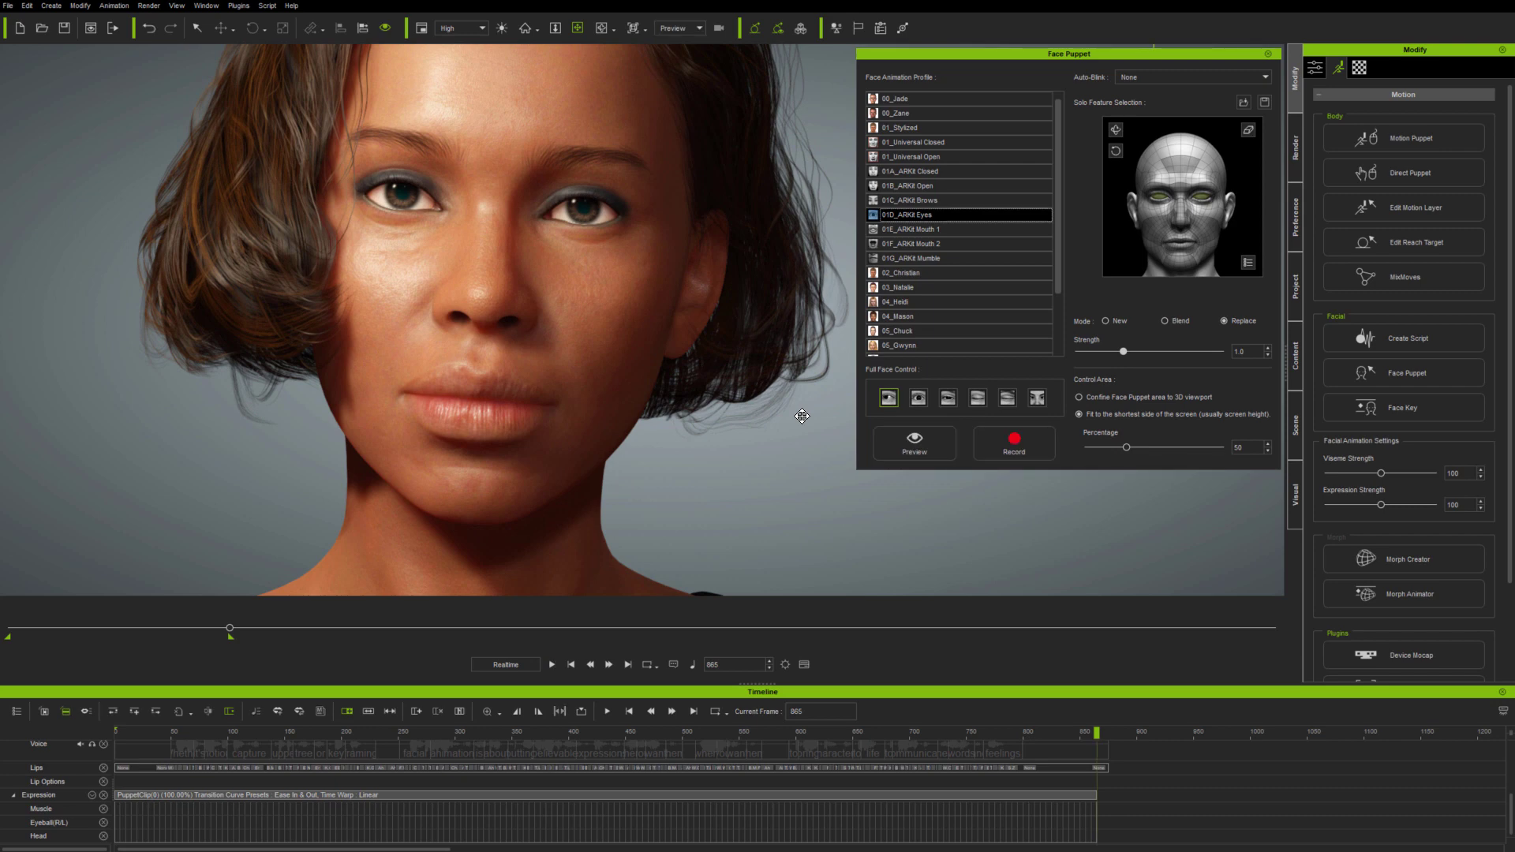
- Return the playhead to frame 1 and delete the trailing section of the viseme track after frame 579
scroll(893, 773, "up", 1)
left_click_drag(1097, 733, 91, 720)
right_click(771, 768)
left_click(797, 848)
left_click(867, 767)
key("Delete")
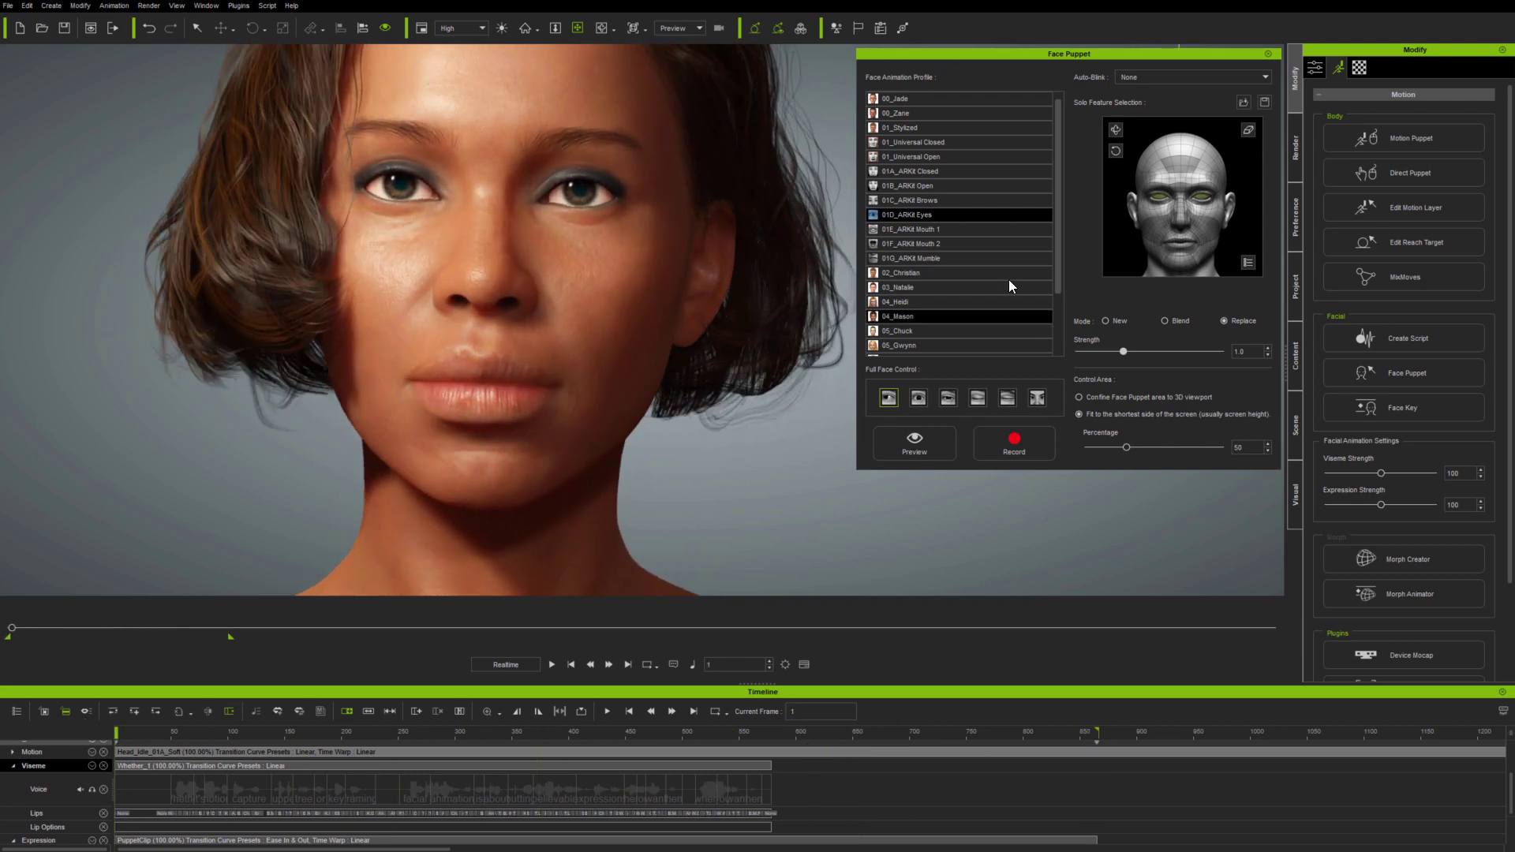
- Clear the solo feature selection, enable only the head movement feature, and record head motion passes from frame 1 in Replace mode
left_click(1247, 131)
left_click(1116, 131)
left_click(1014, 458)
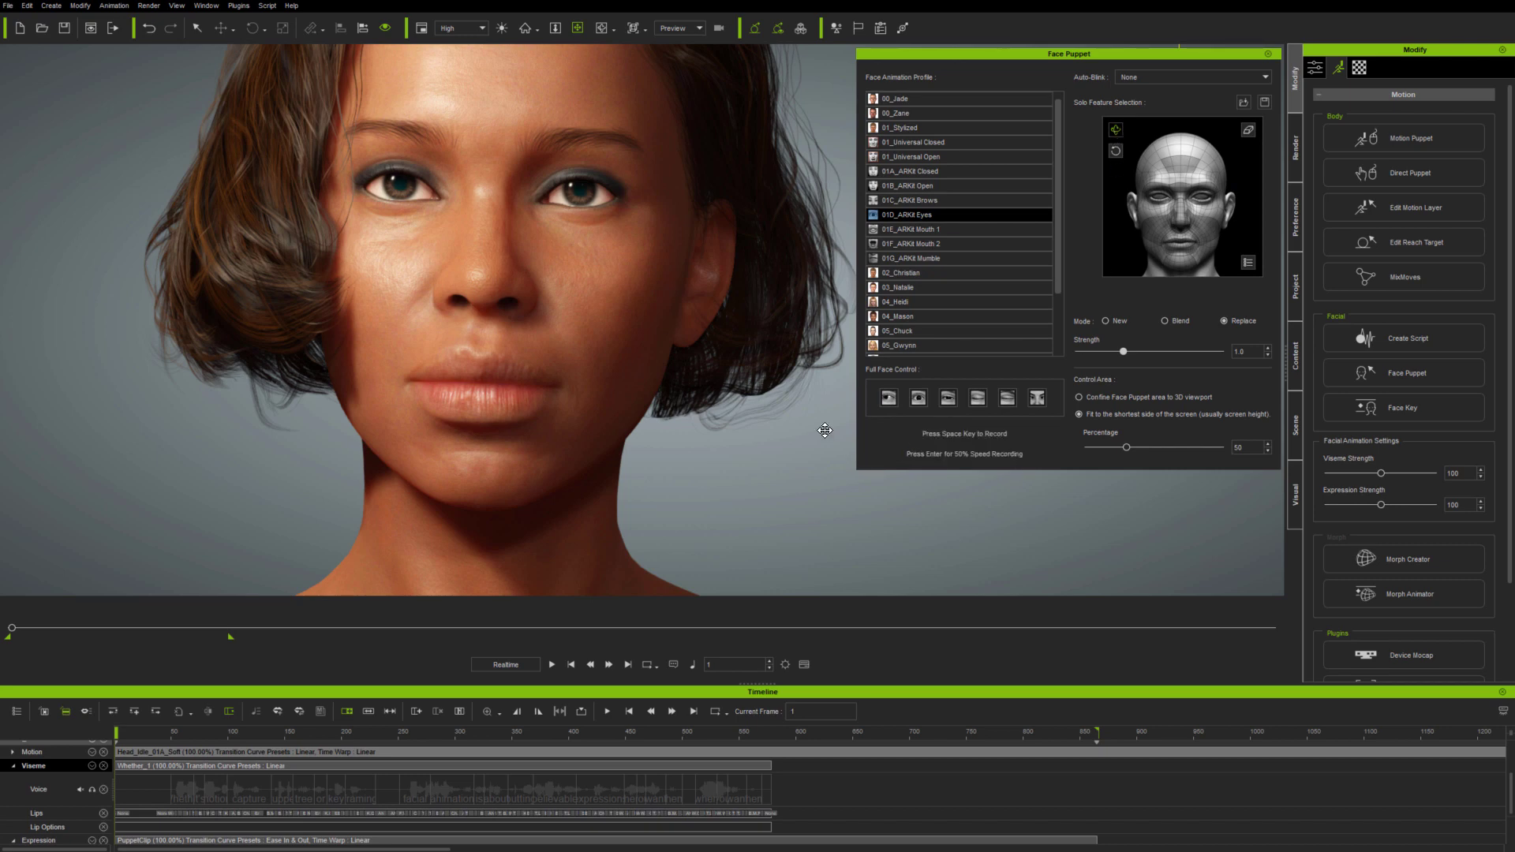
key("space")
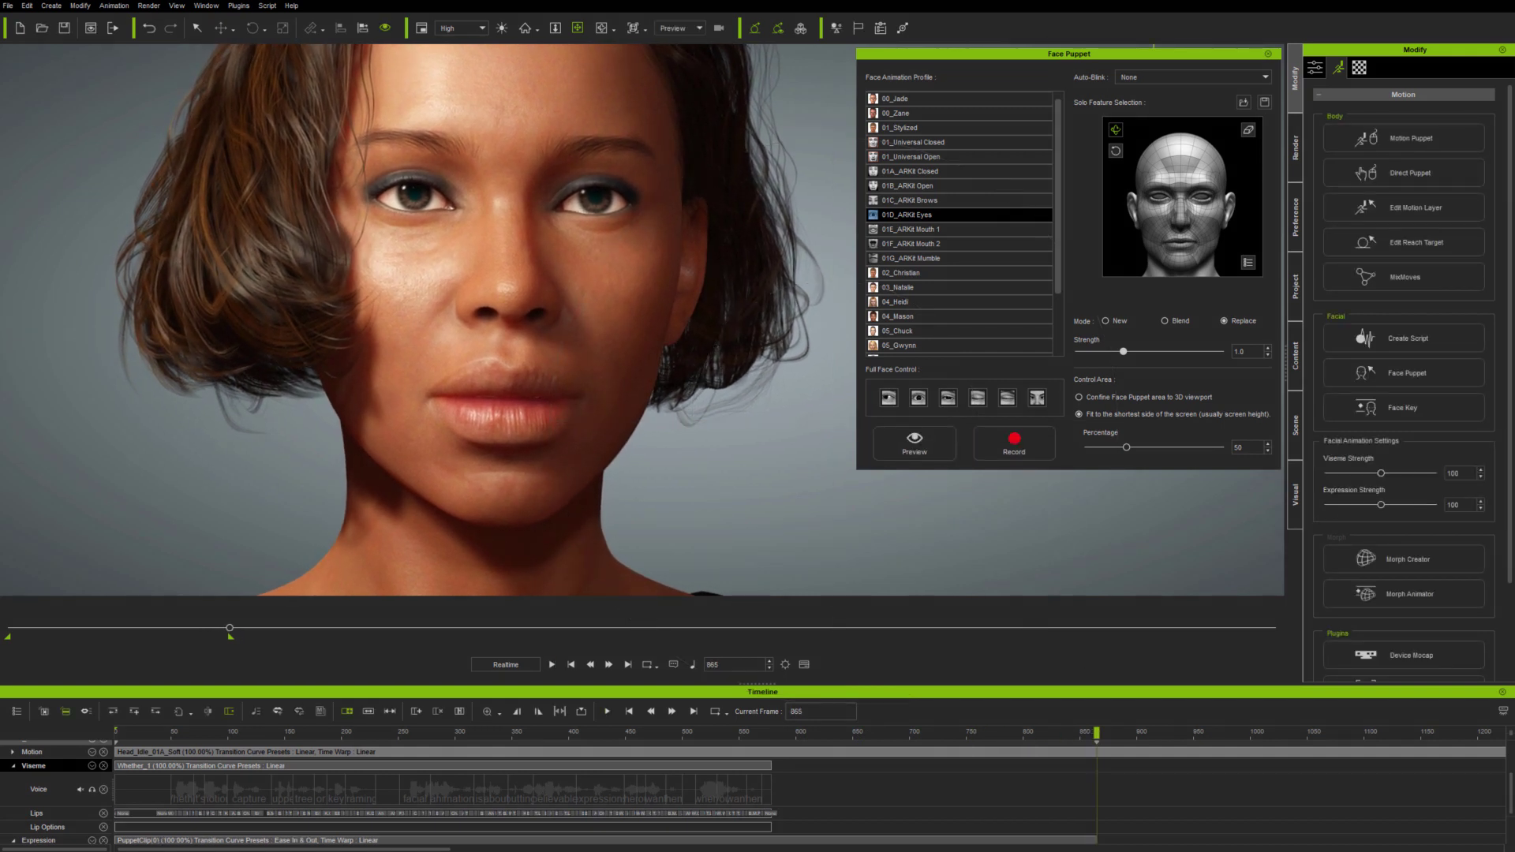
left_click(570, 664)
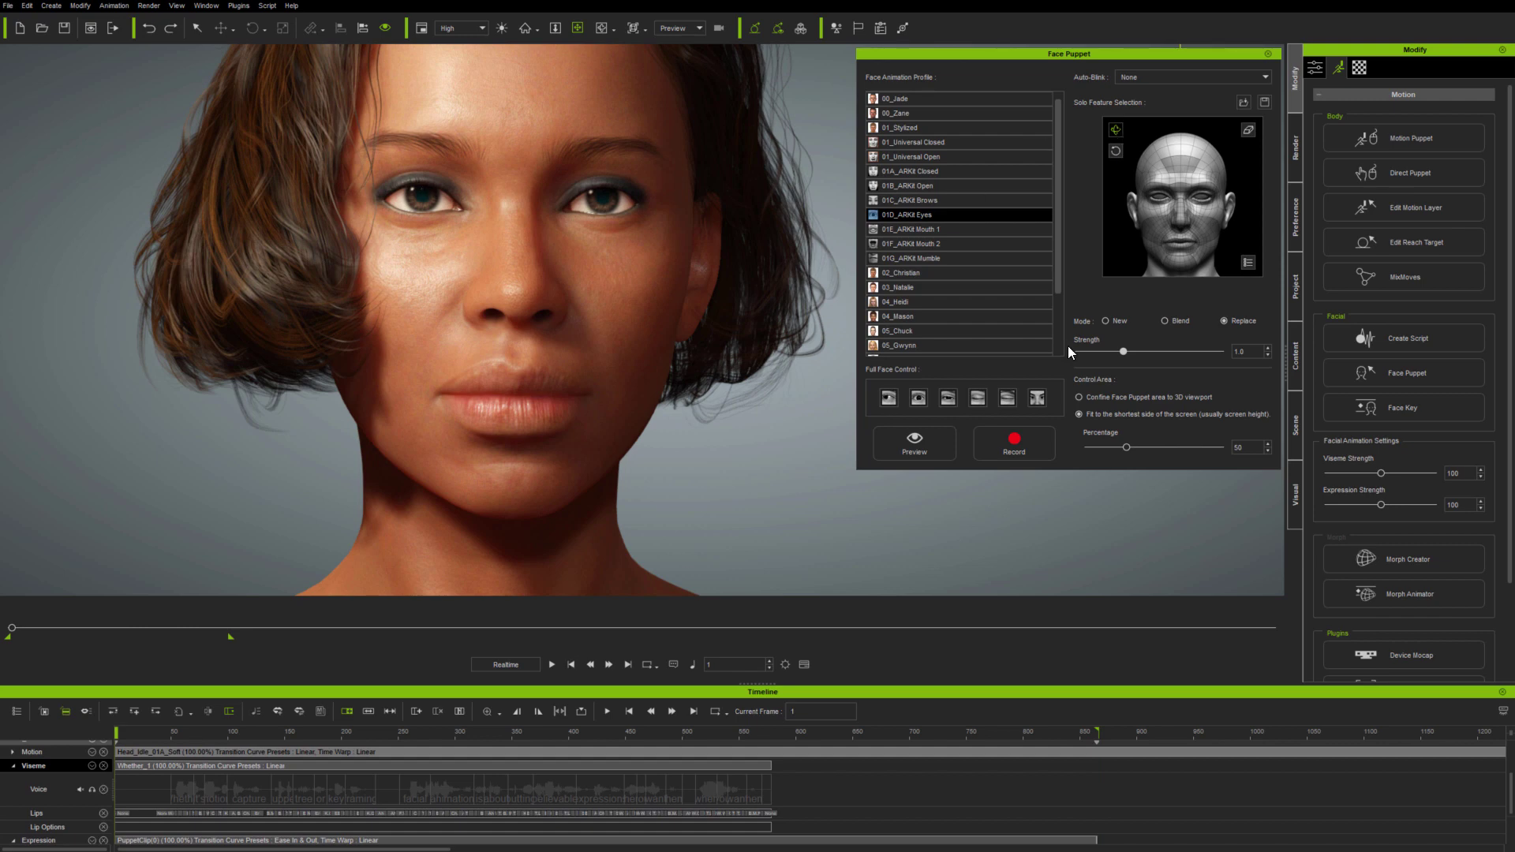
left_click(1014, 442)
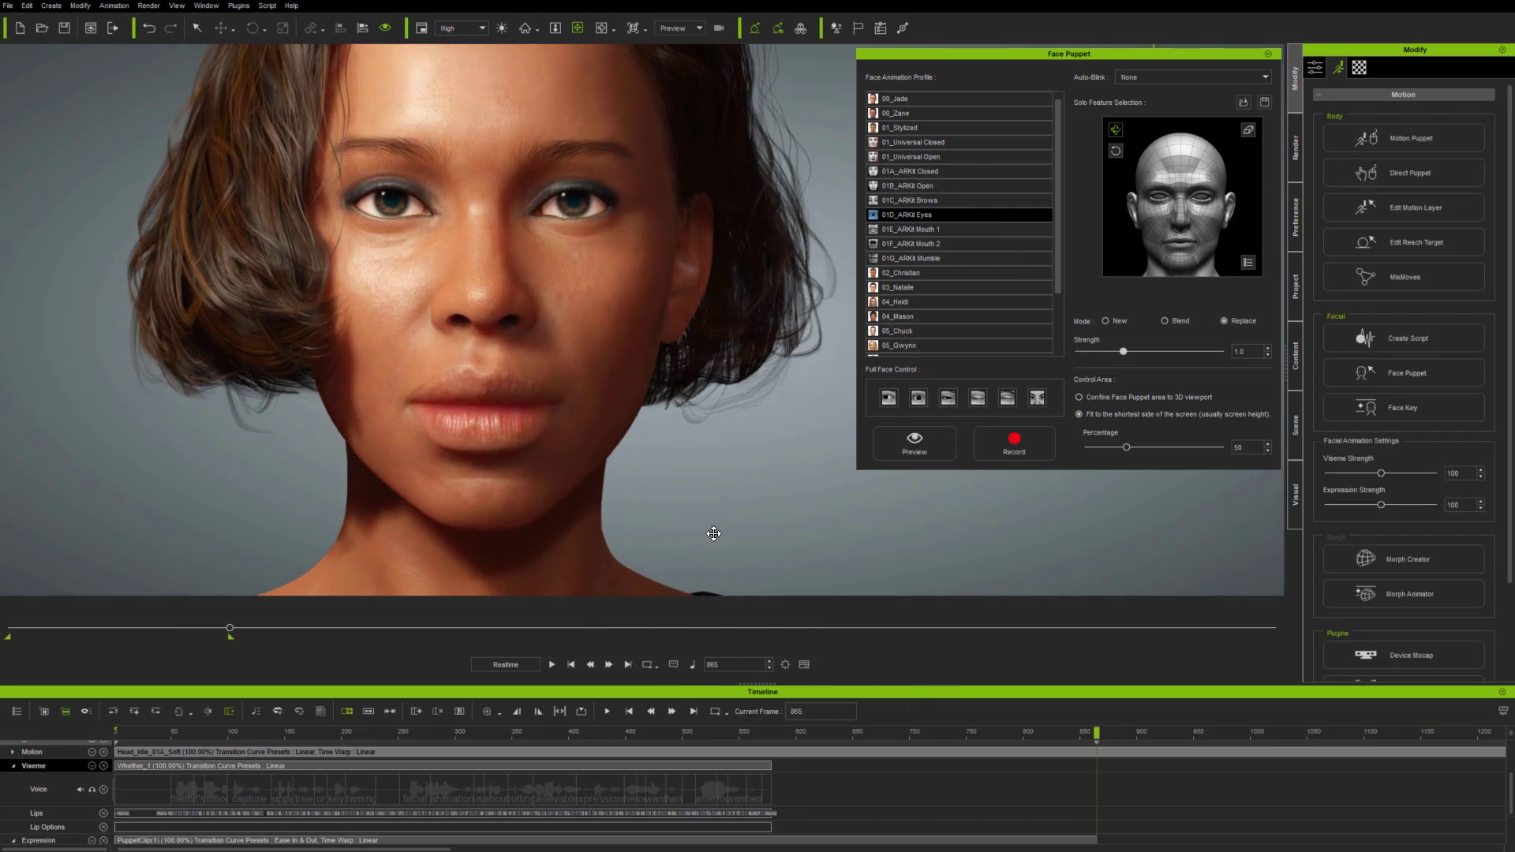
- Record eye and mouth passes from frame 1 with the first controls of the 01D_ARKit Eyes and 01E_ARKit Mouth 1 profiles in Replace mode
left_click(571, 664)
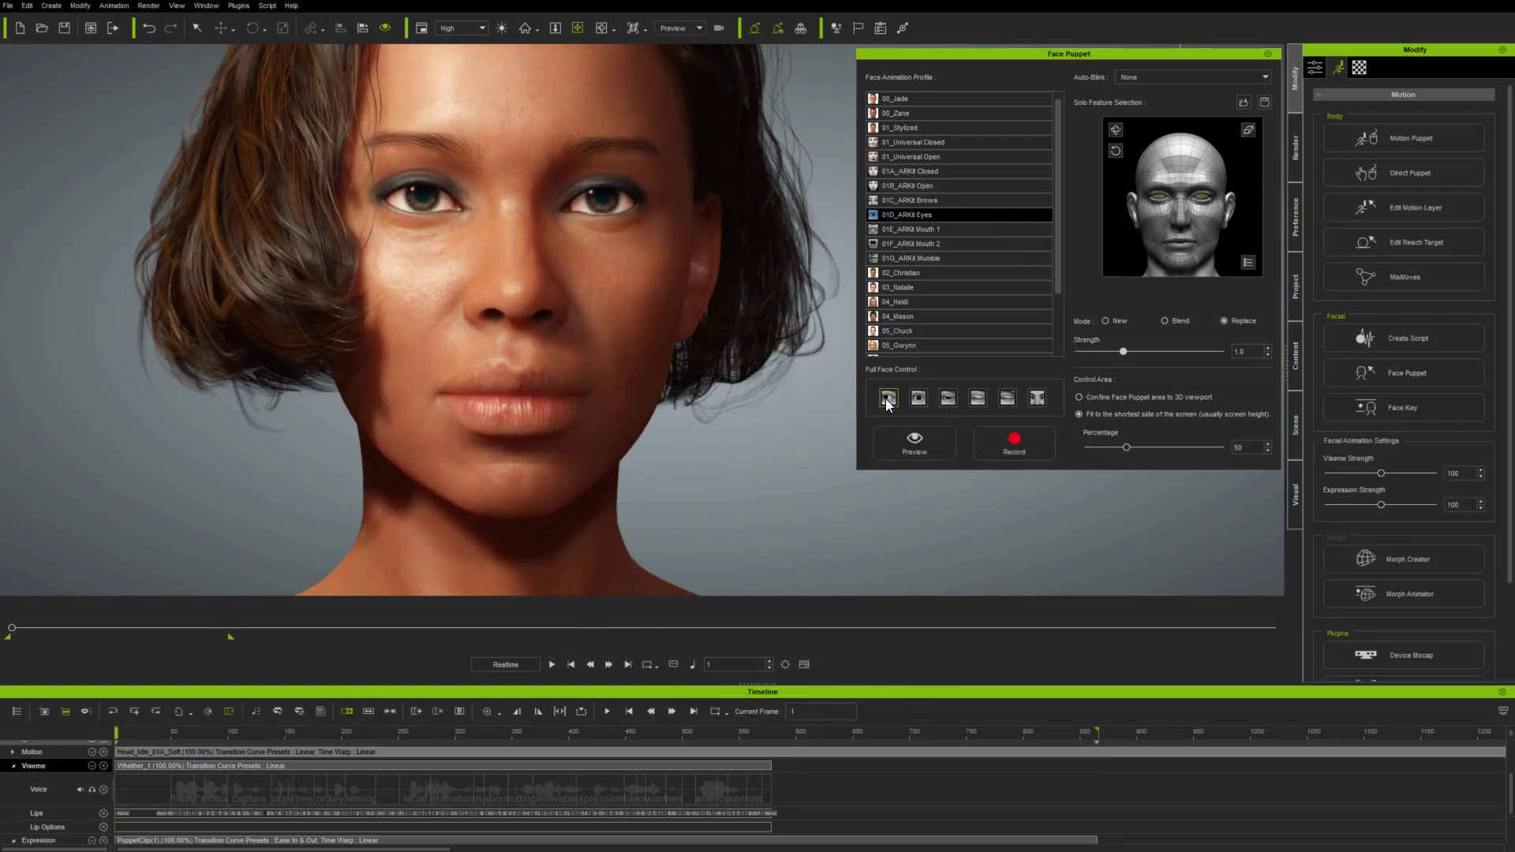
key("space")
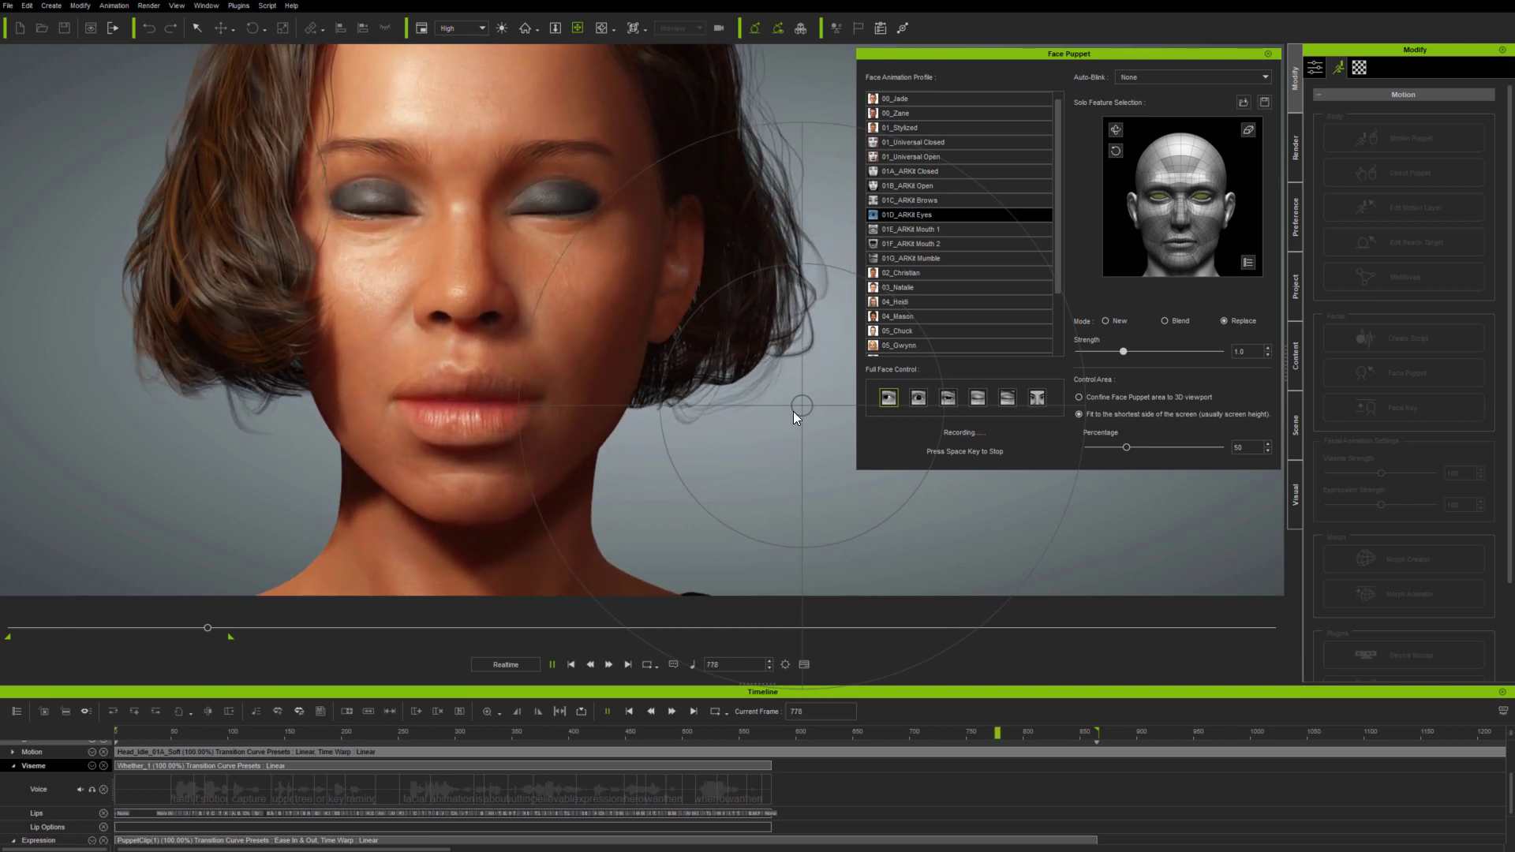
left_click(571, 664)
left_click(933, 229)
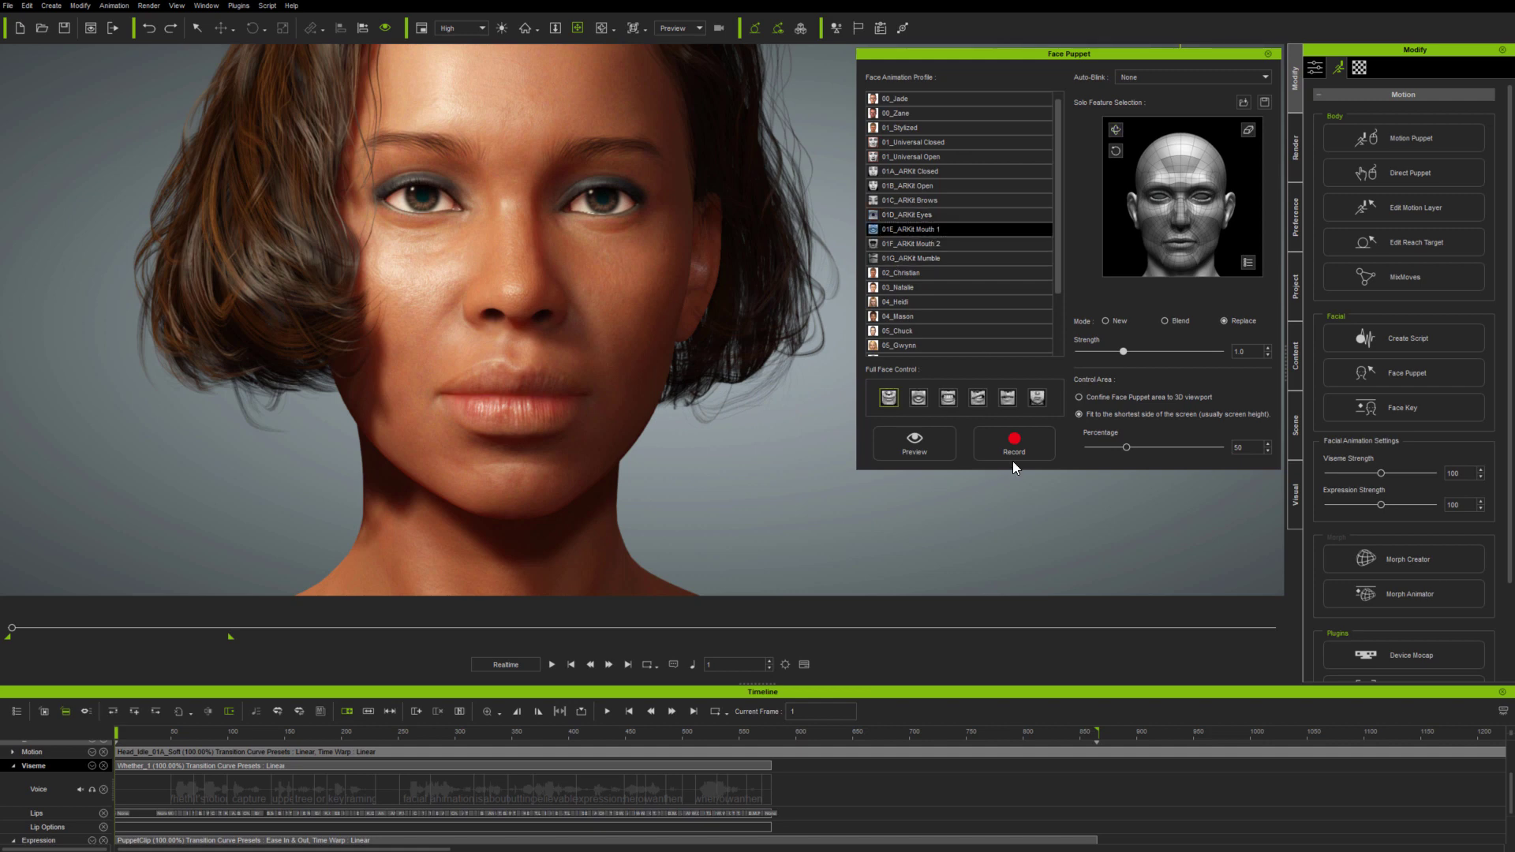
left_click(1014, 439)
key("space")
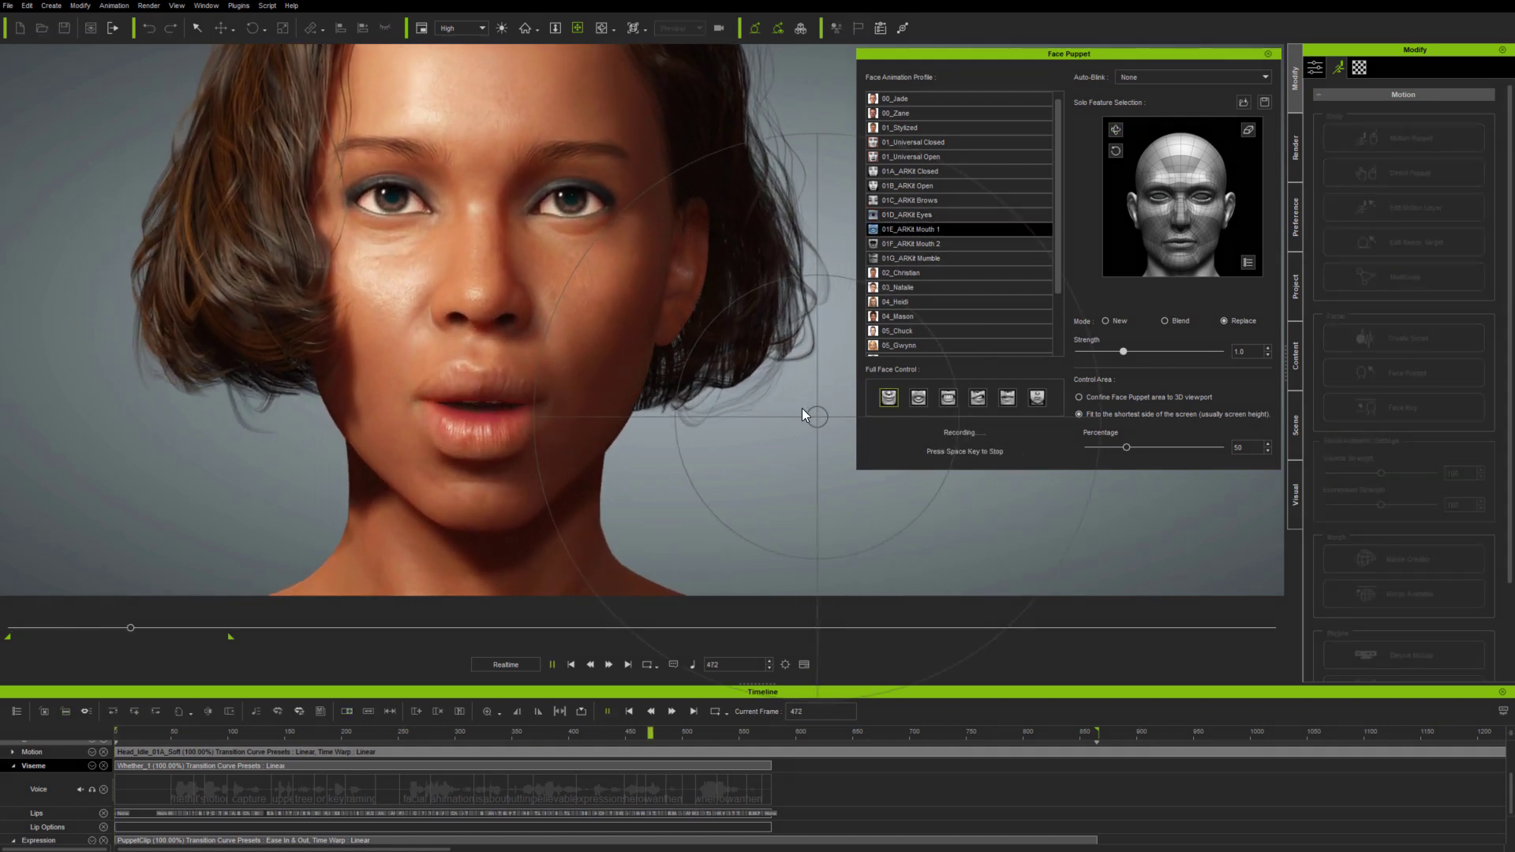
key("space")
- Return to frame 1 and record a brow performance with the first control of the 01C_ARKit Brows profile in Replace mode
left_click(571, 664)
left_click(933, 200)
left_click(1014, 443)
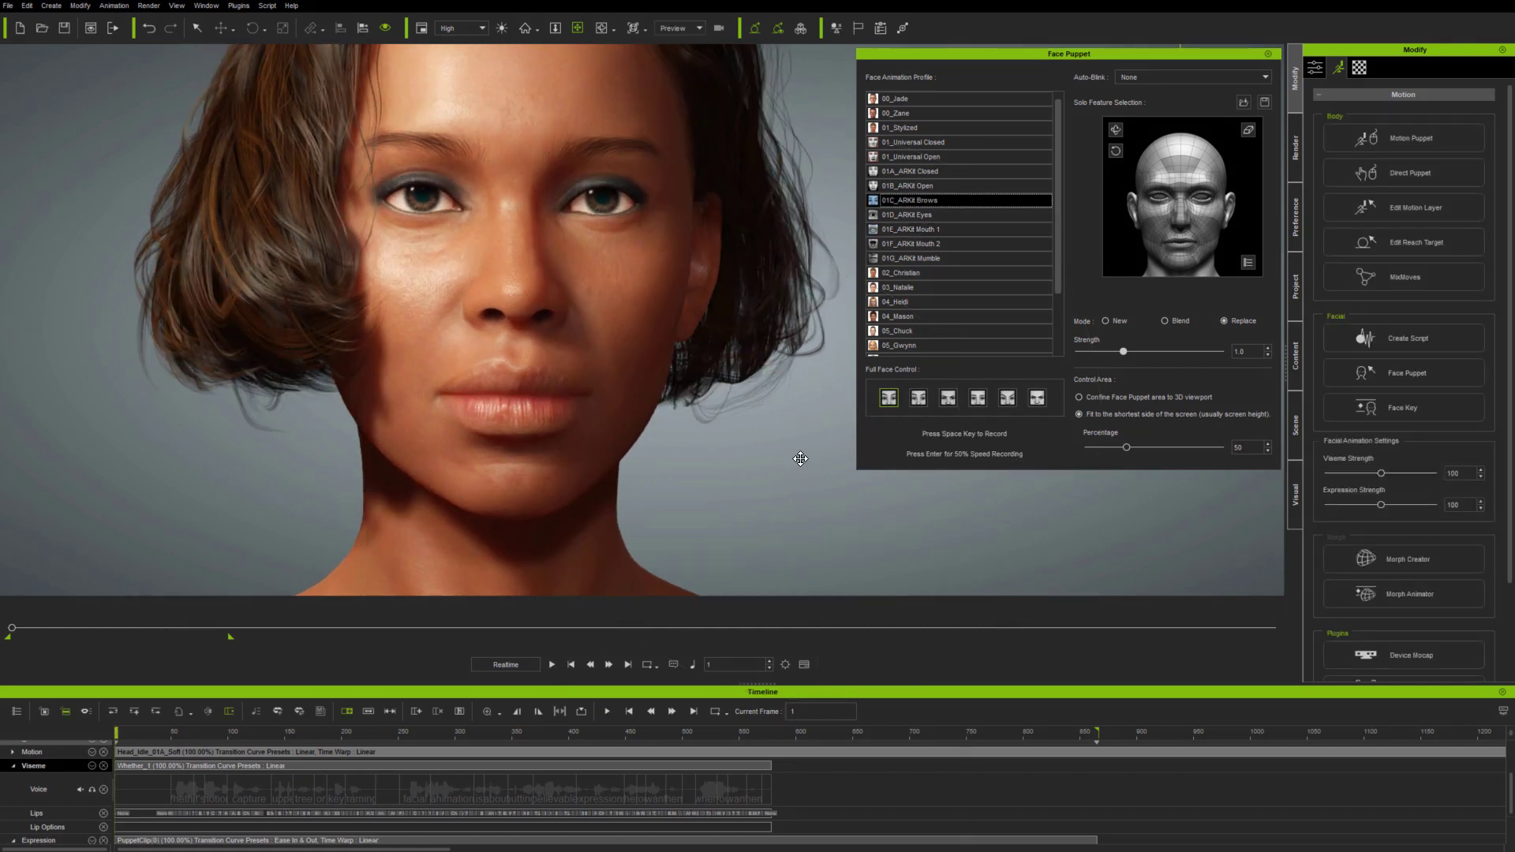
key("space")
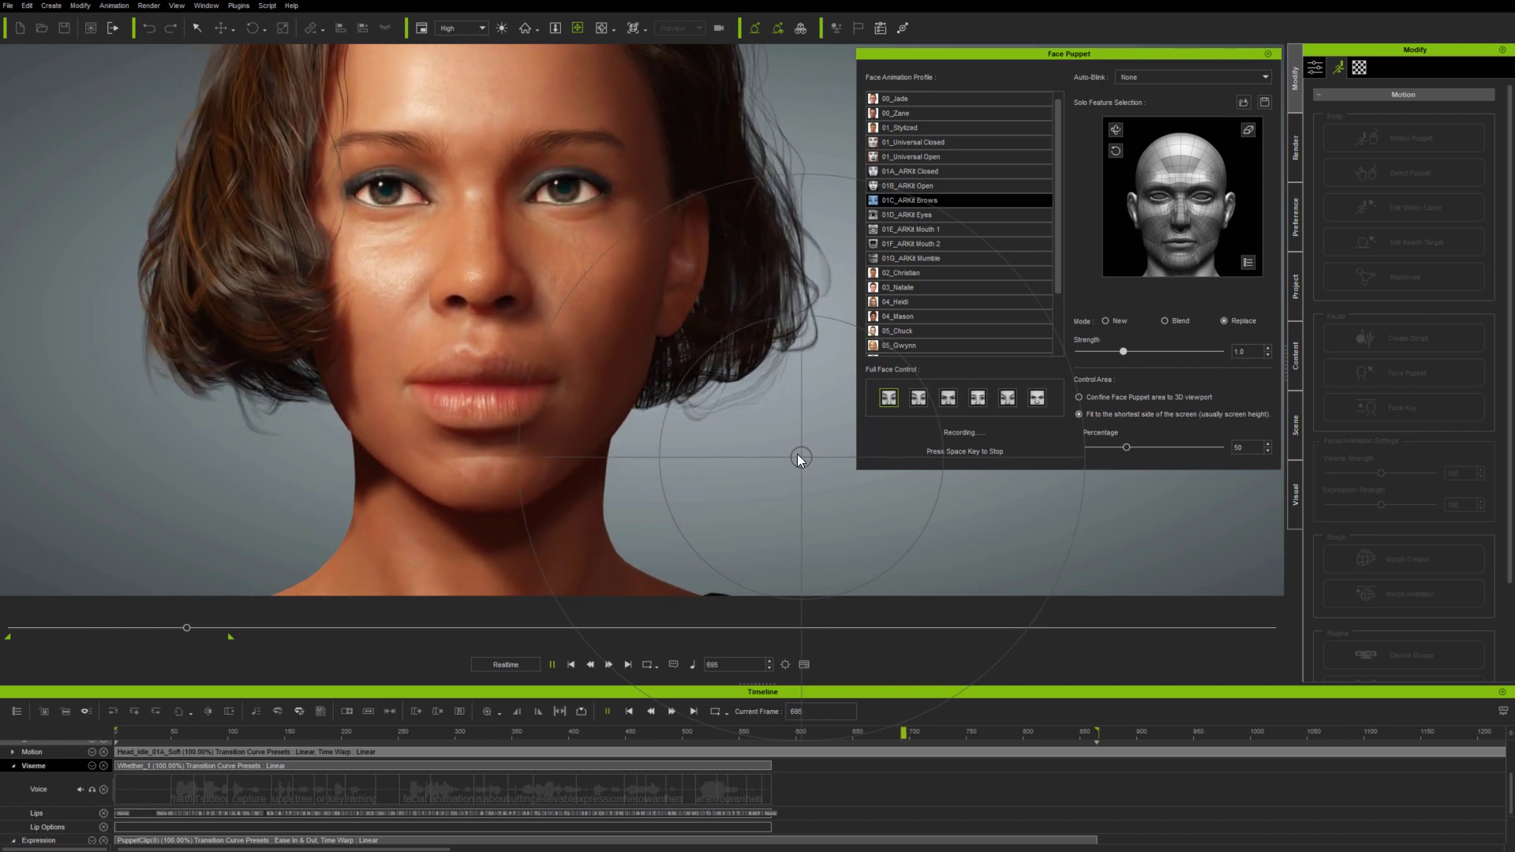
key("space")
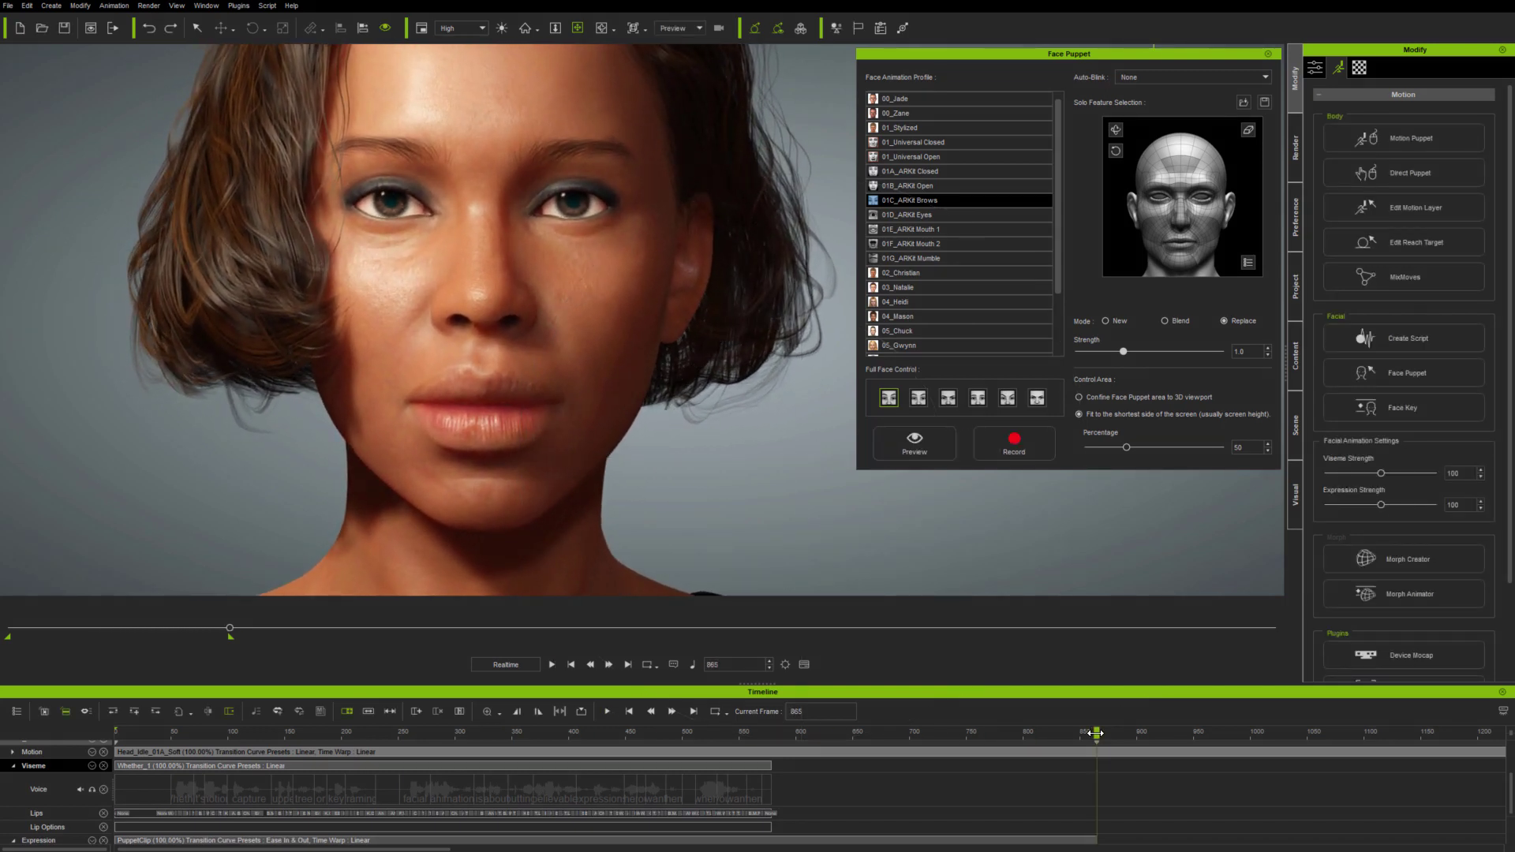
- From frame 446, record a tongue performance with the fifth control of the 01F_ARKit Mouth 2 profile in Blend mode
left_click_drag(1095, 734, 621, 733)
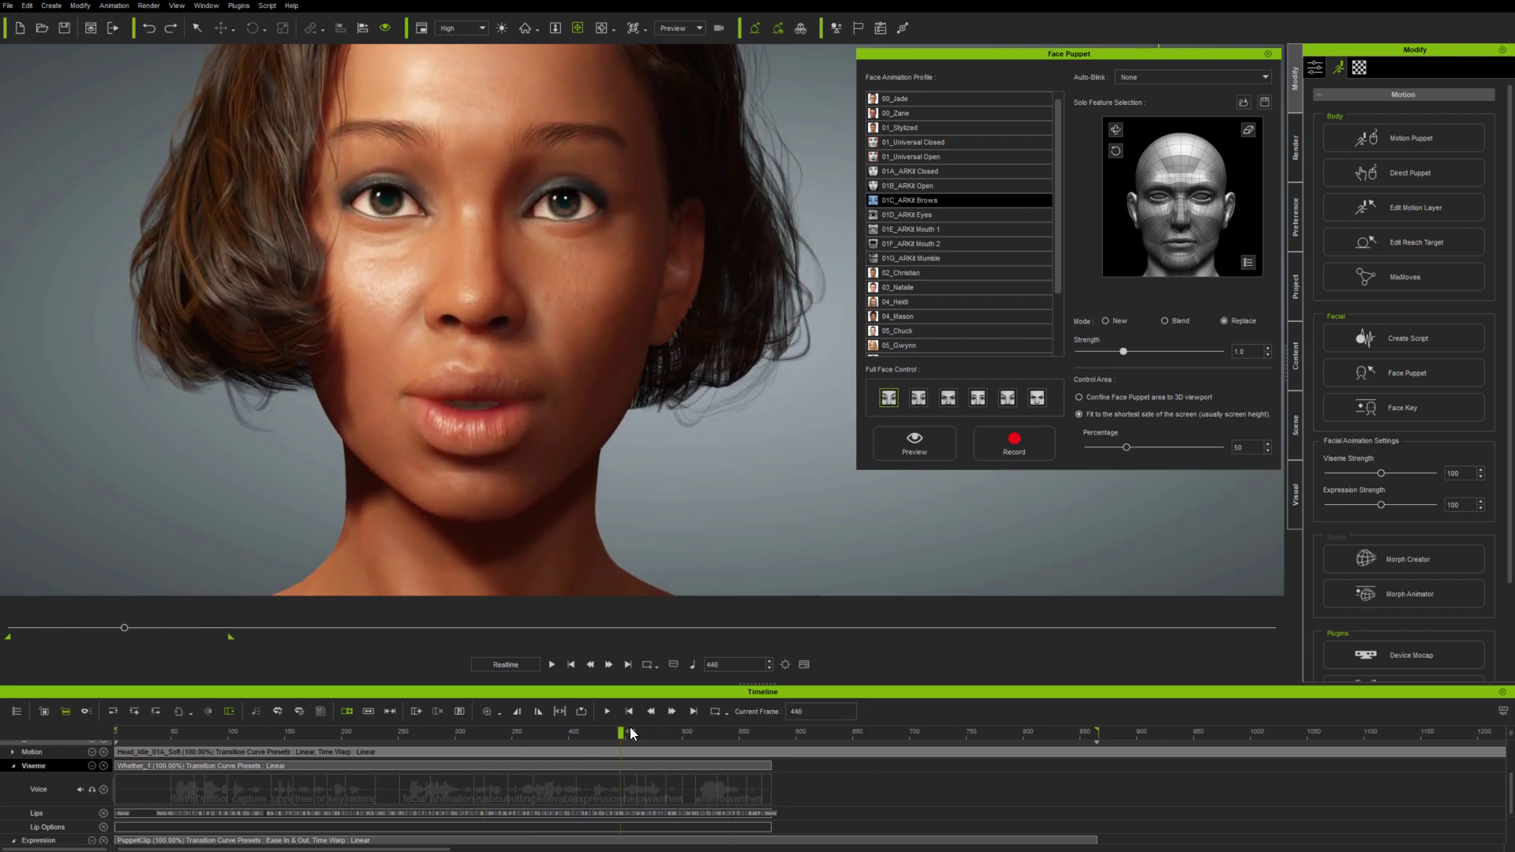
left_click(1165, 320)
left_click(925, 243)
left_click(1008, 401)
left_click(1017, 449)
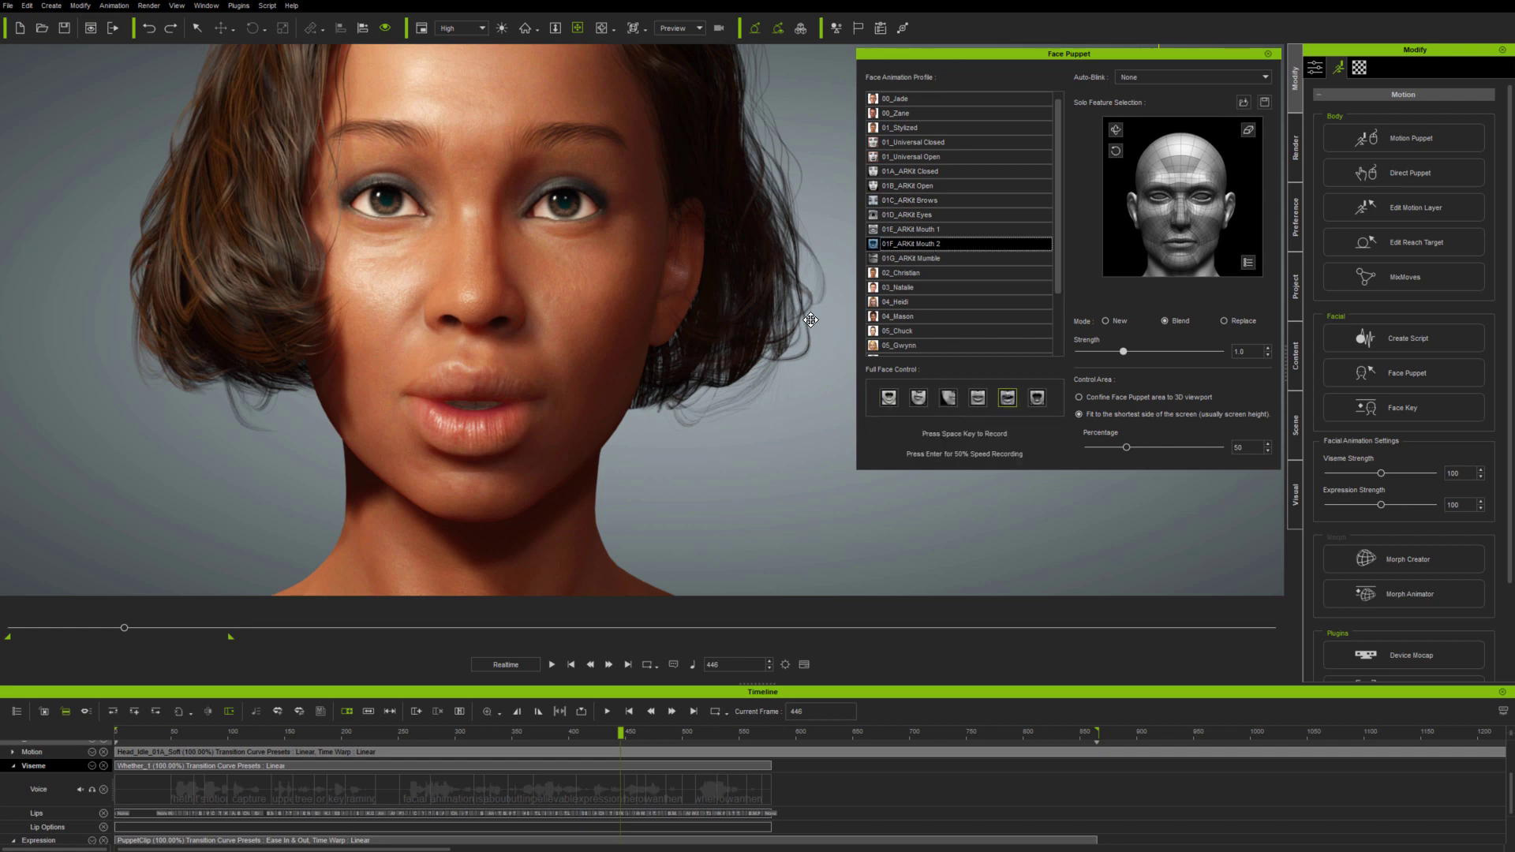
key("space")
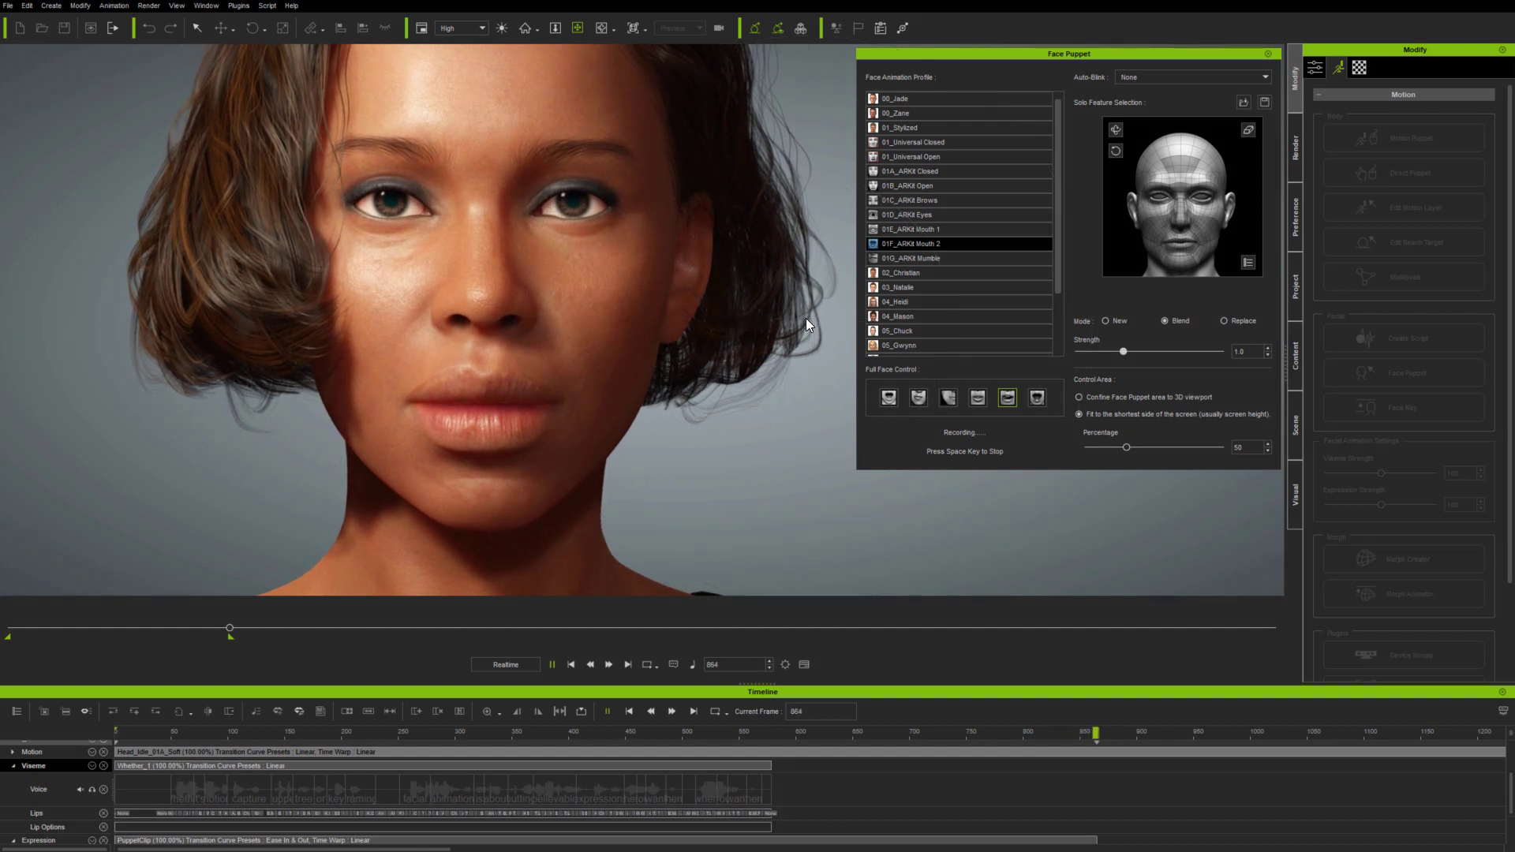
- From frame 697, record an expression pass with the first control of the 01A_ARKit Closed profile in Blend mode
left_click_drag(1074, 736, 906, 732)
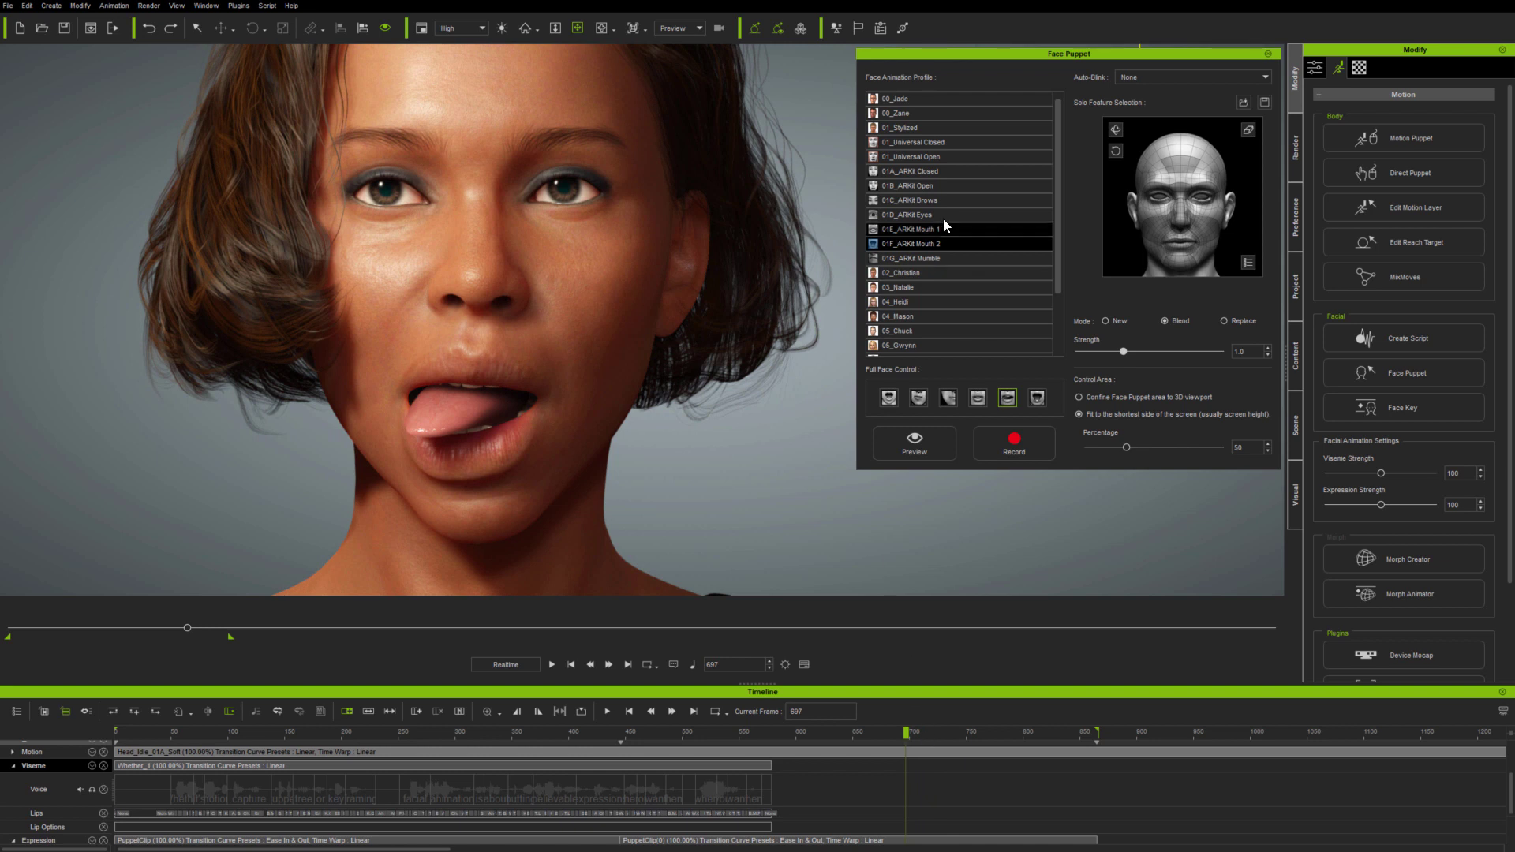
left_click(944, 170)
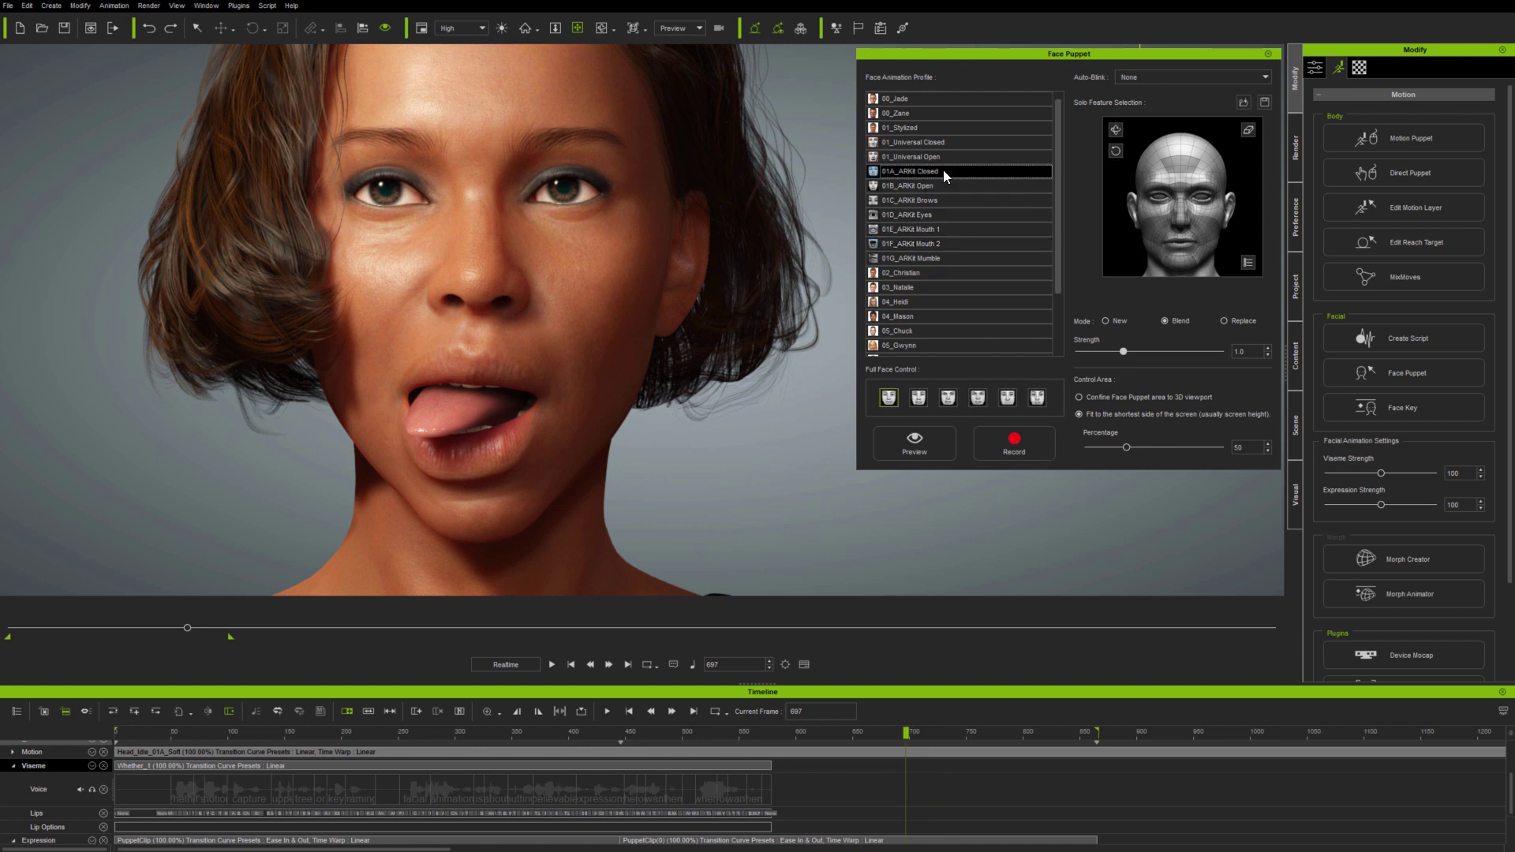
left_click(1017, 449)
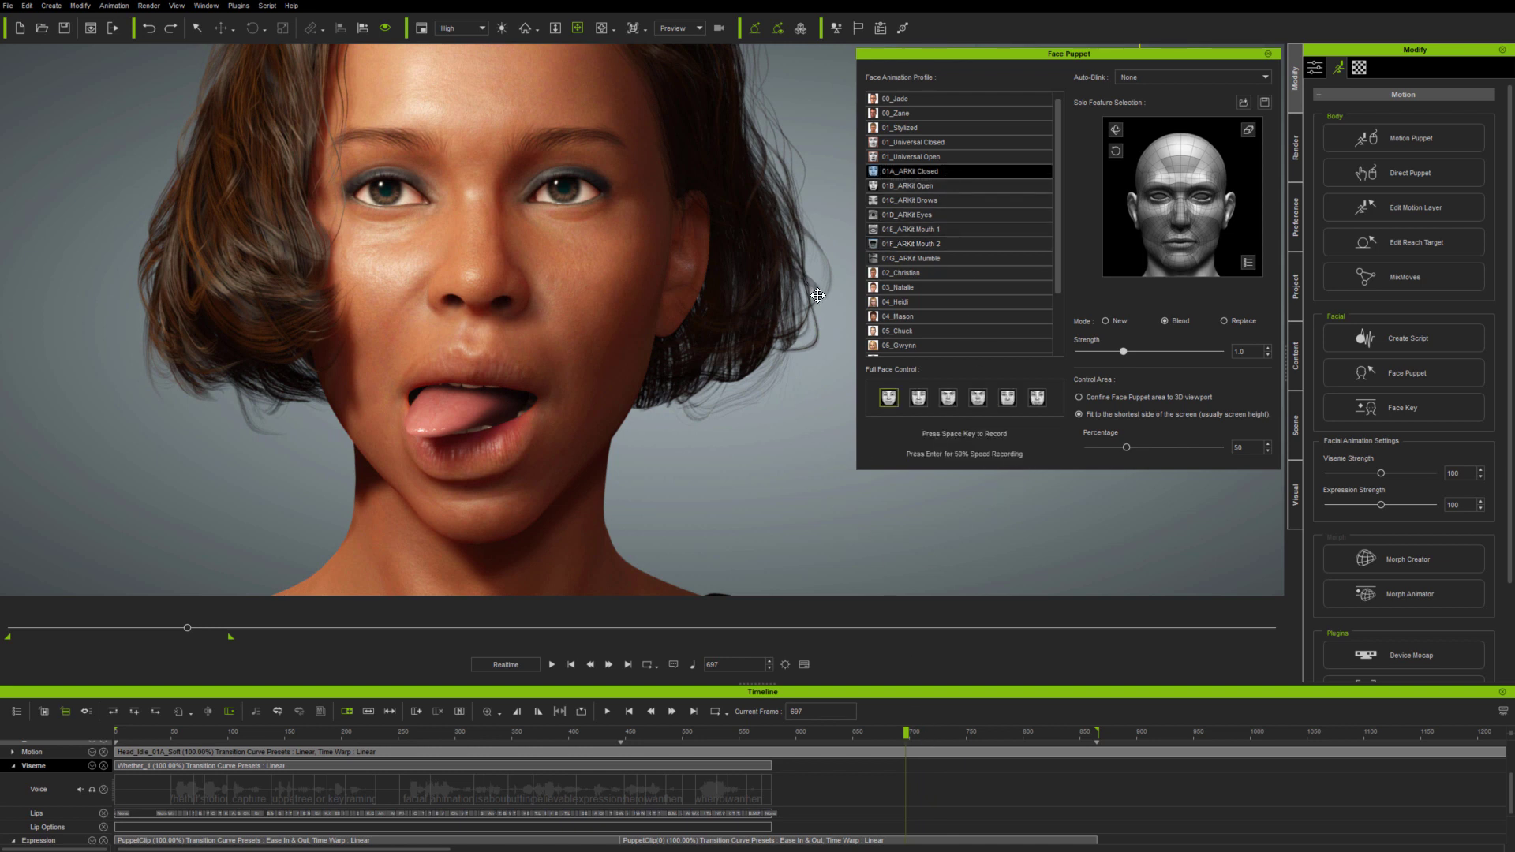
key("space")
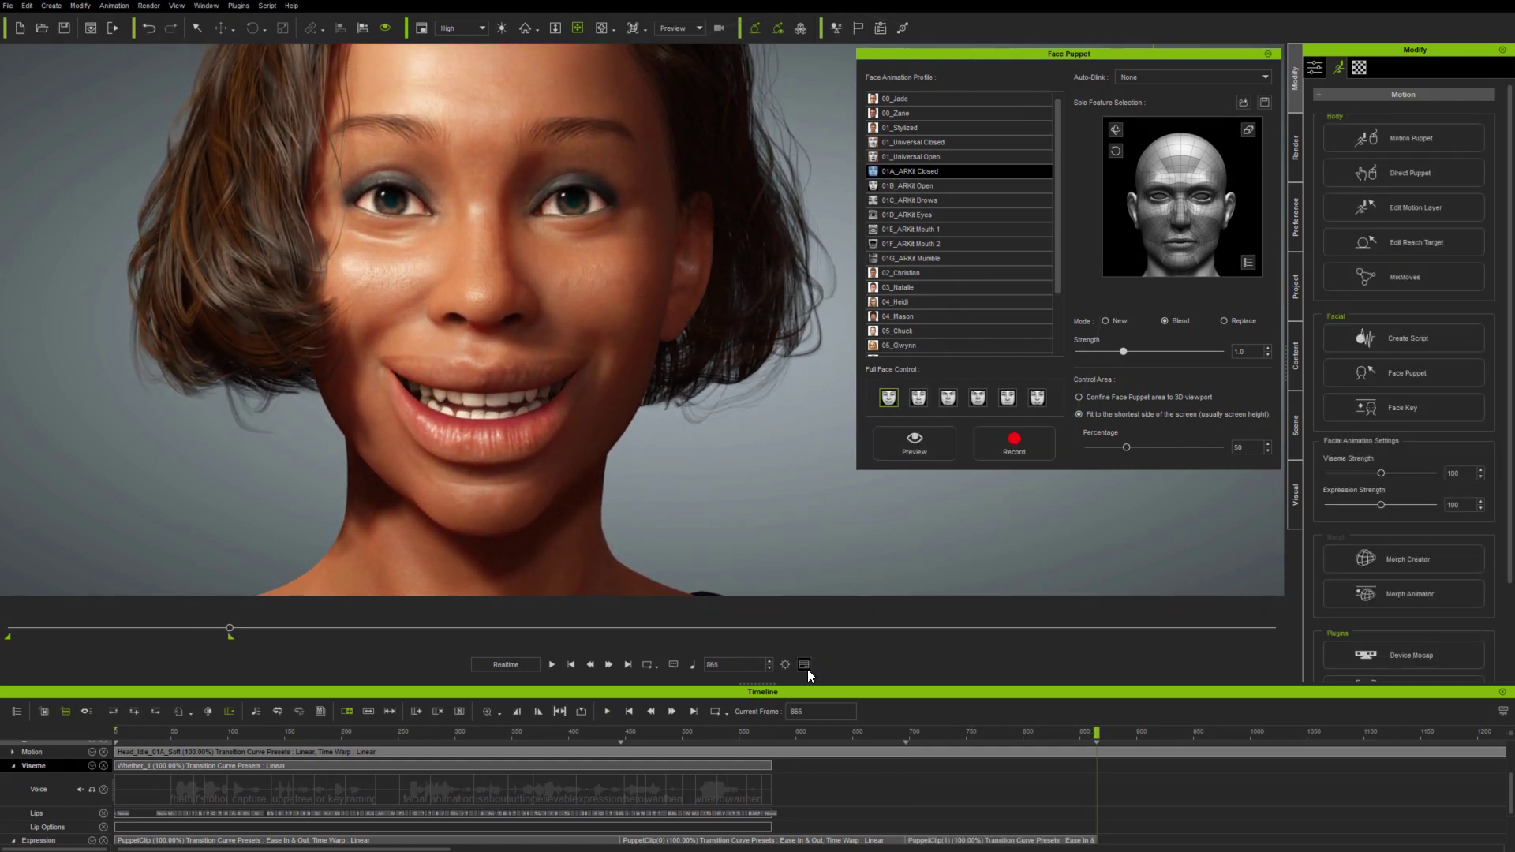
- Play back the blended facial performance, then move the playhead to frame 579 at the end of the viseme clip
left_click_drag(1098, 736, 545, 735)
left_click(552, 664)
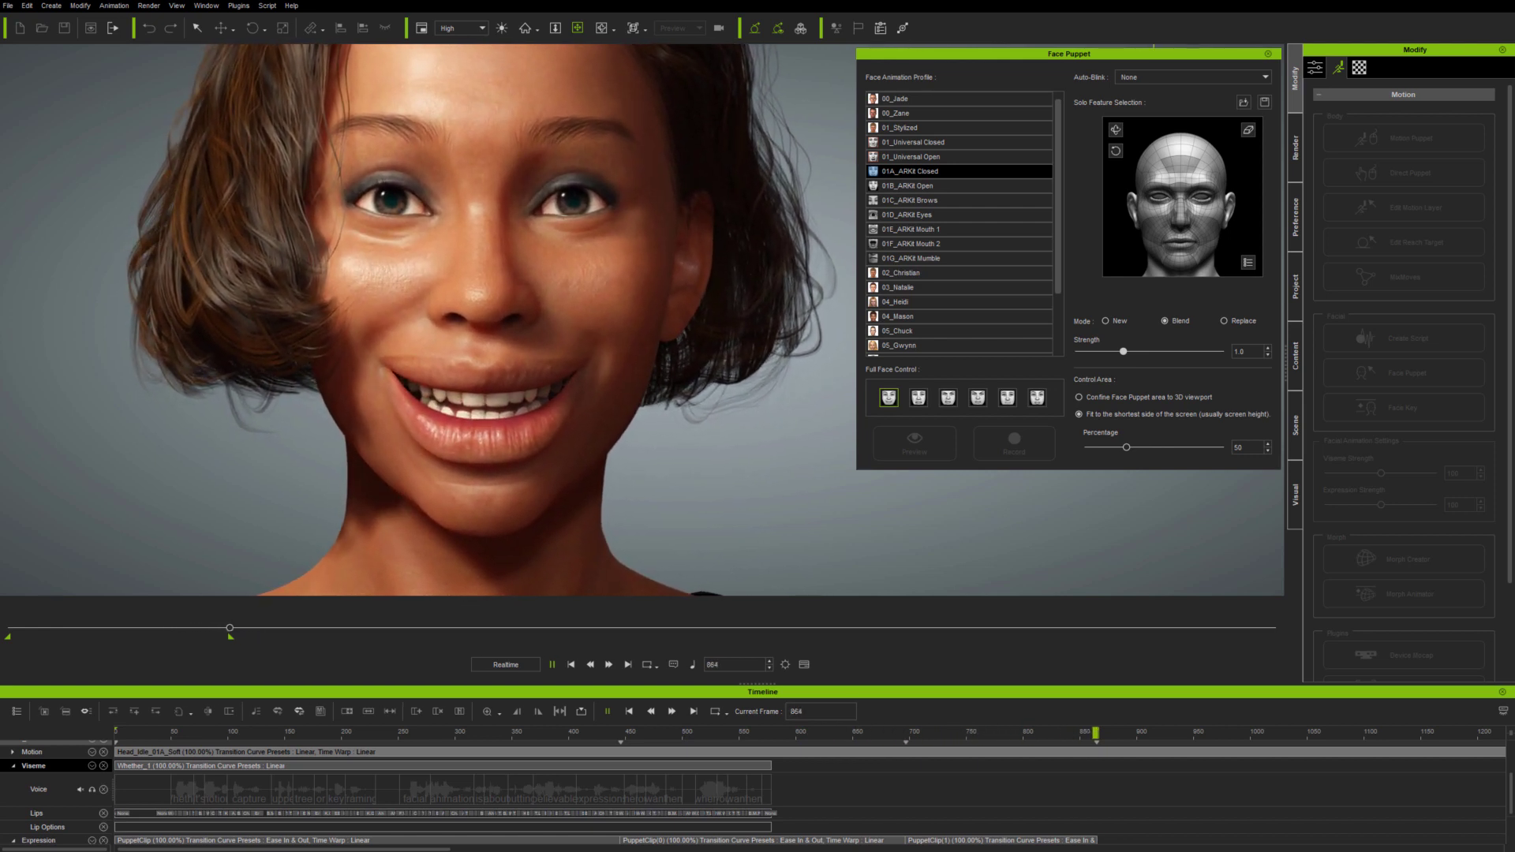
scroll(1095, 736, "down", 1)
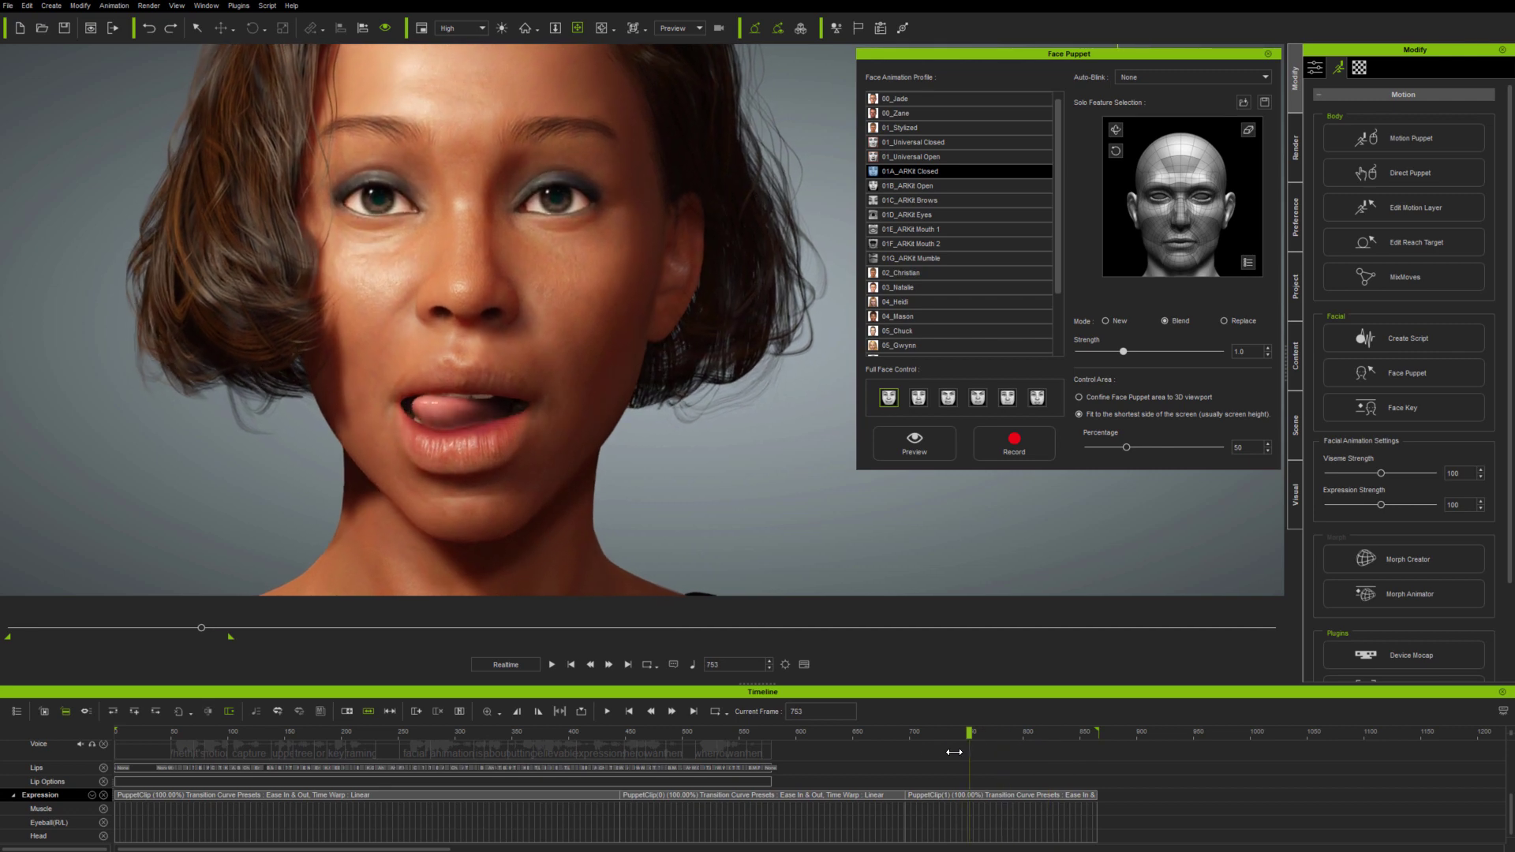
left_click_drag(839, 752, 666, 761)
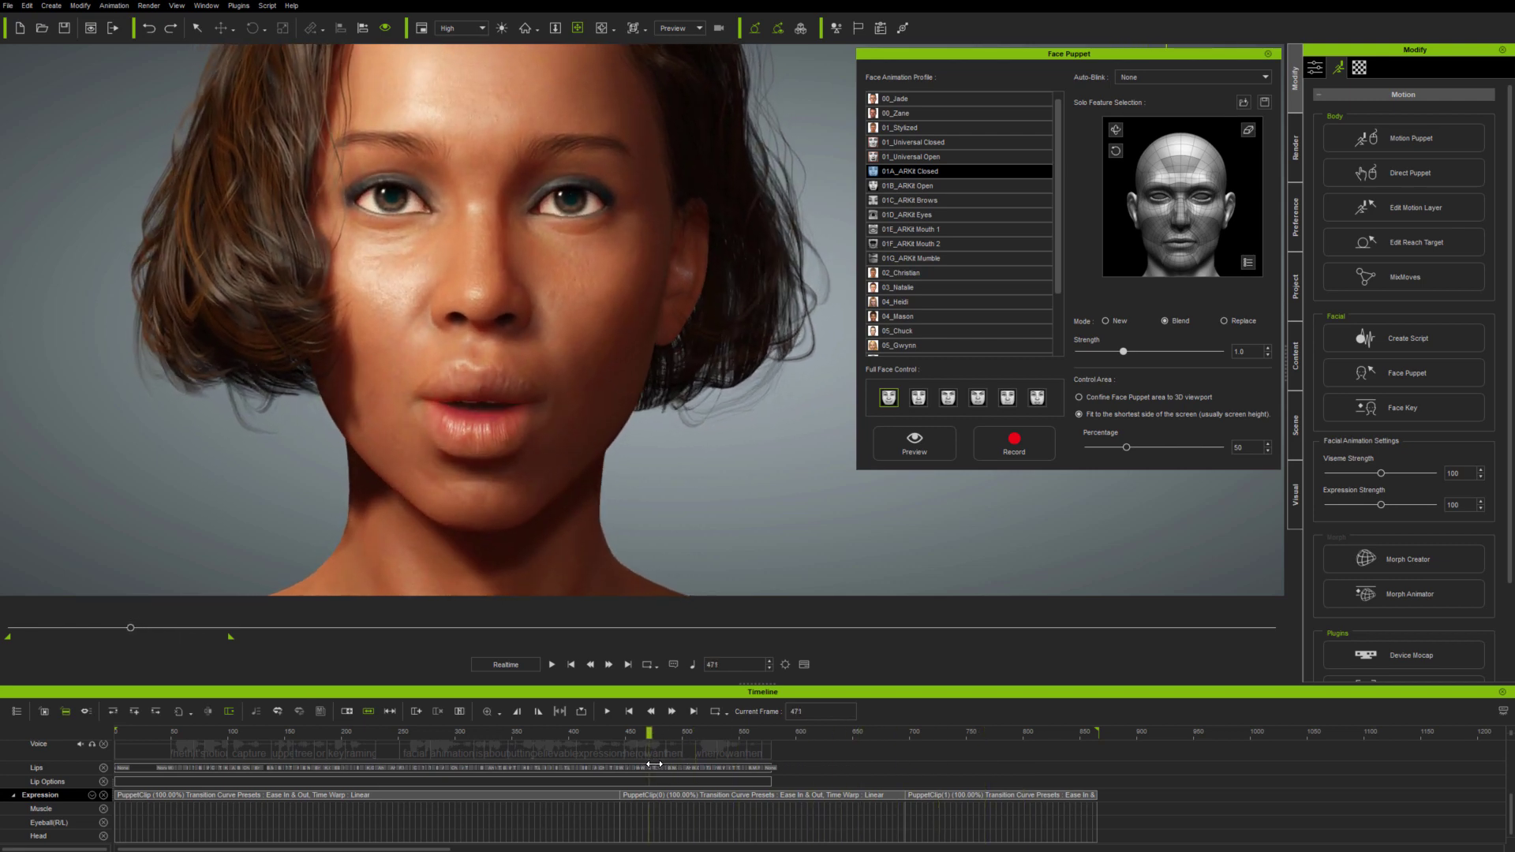
left_click_drag(769, 763, 780, 763)
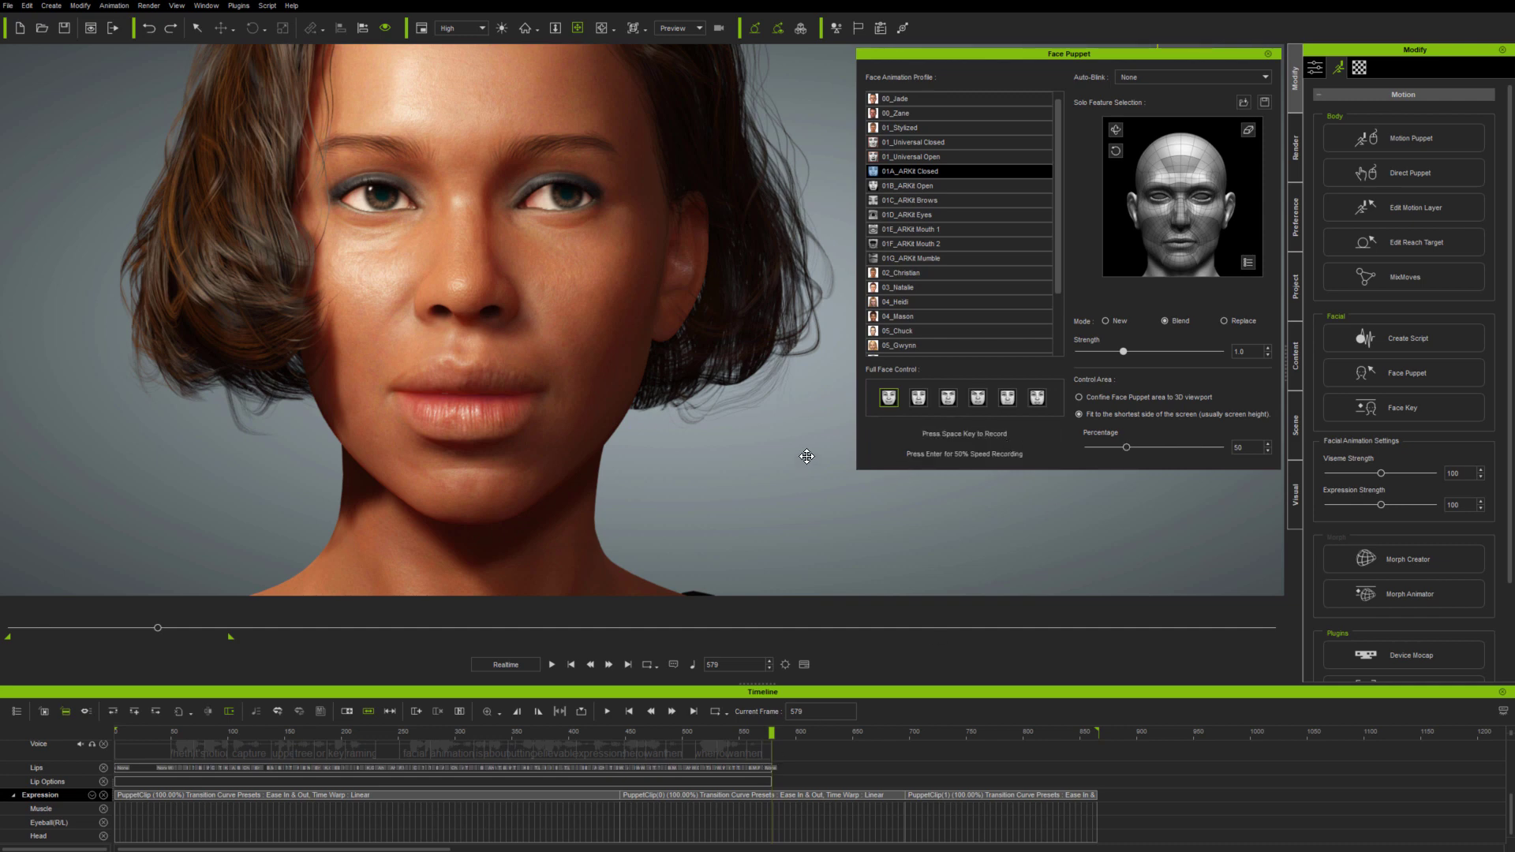
- Record Blend-mode Face Puppet passes with the 01A_ARKit Closed profile from frame 579 and from frame 301
key("space")
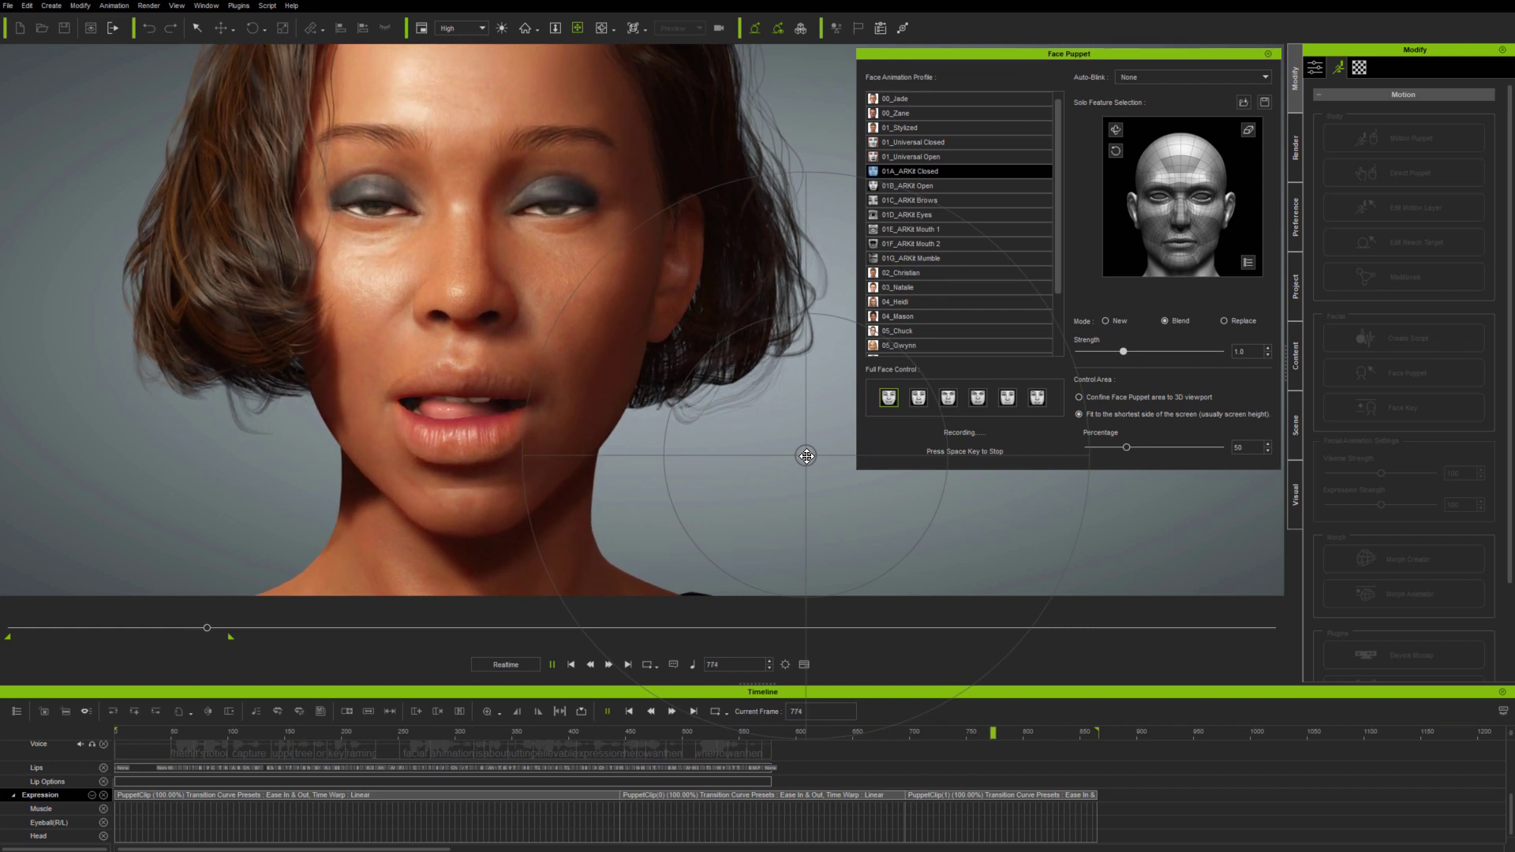
key("space")
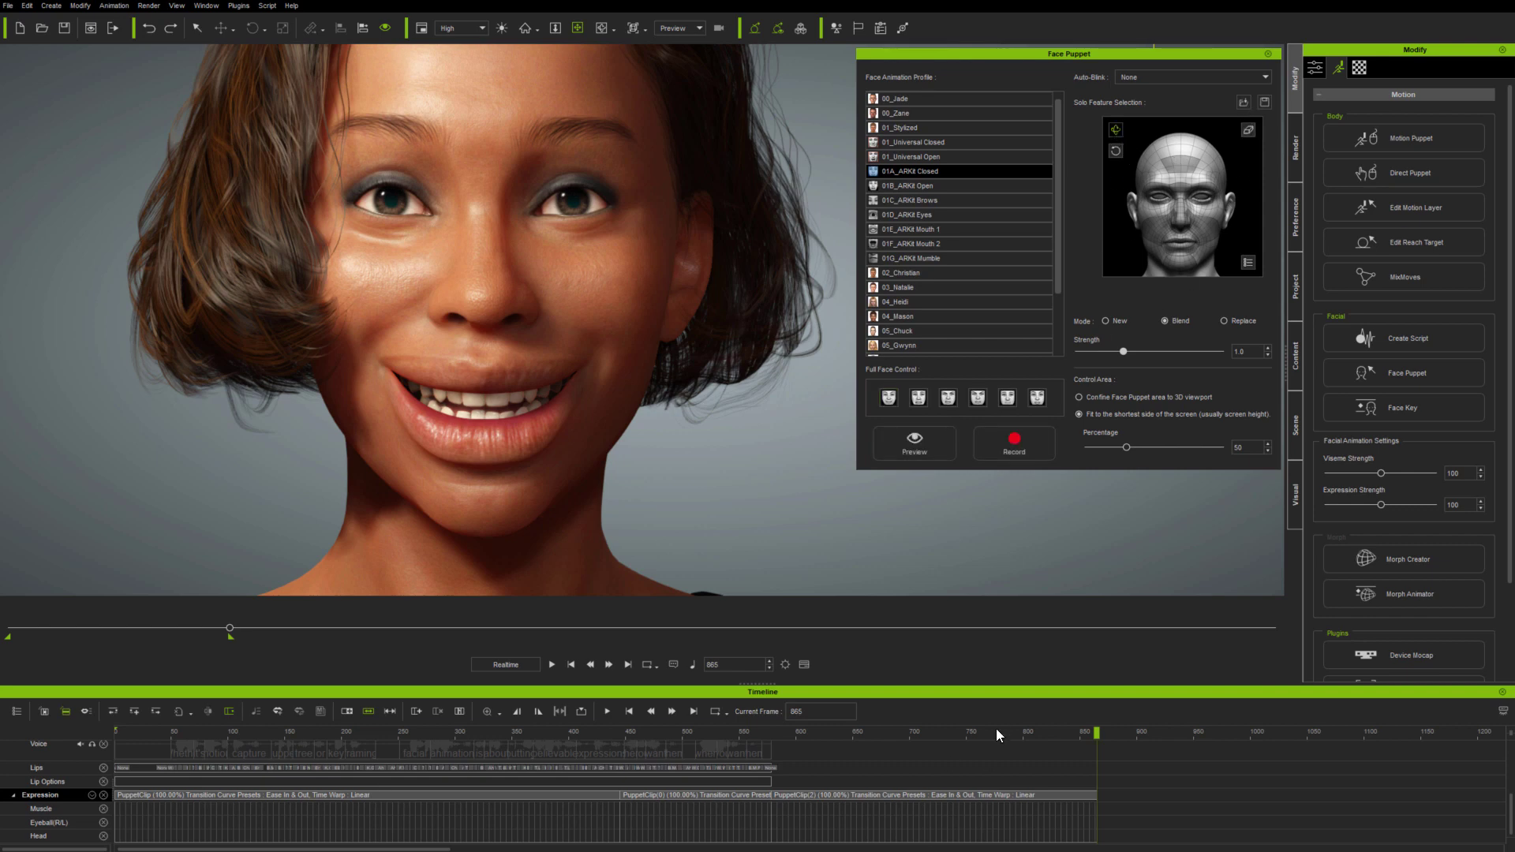
left_click_drag(1028, 729, 455, 736)
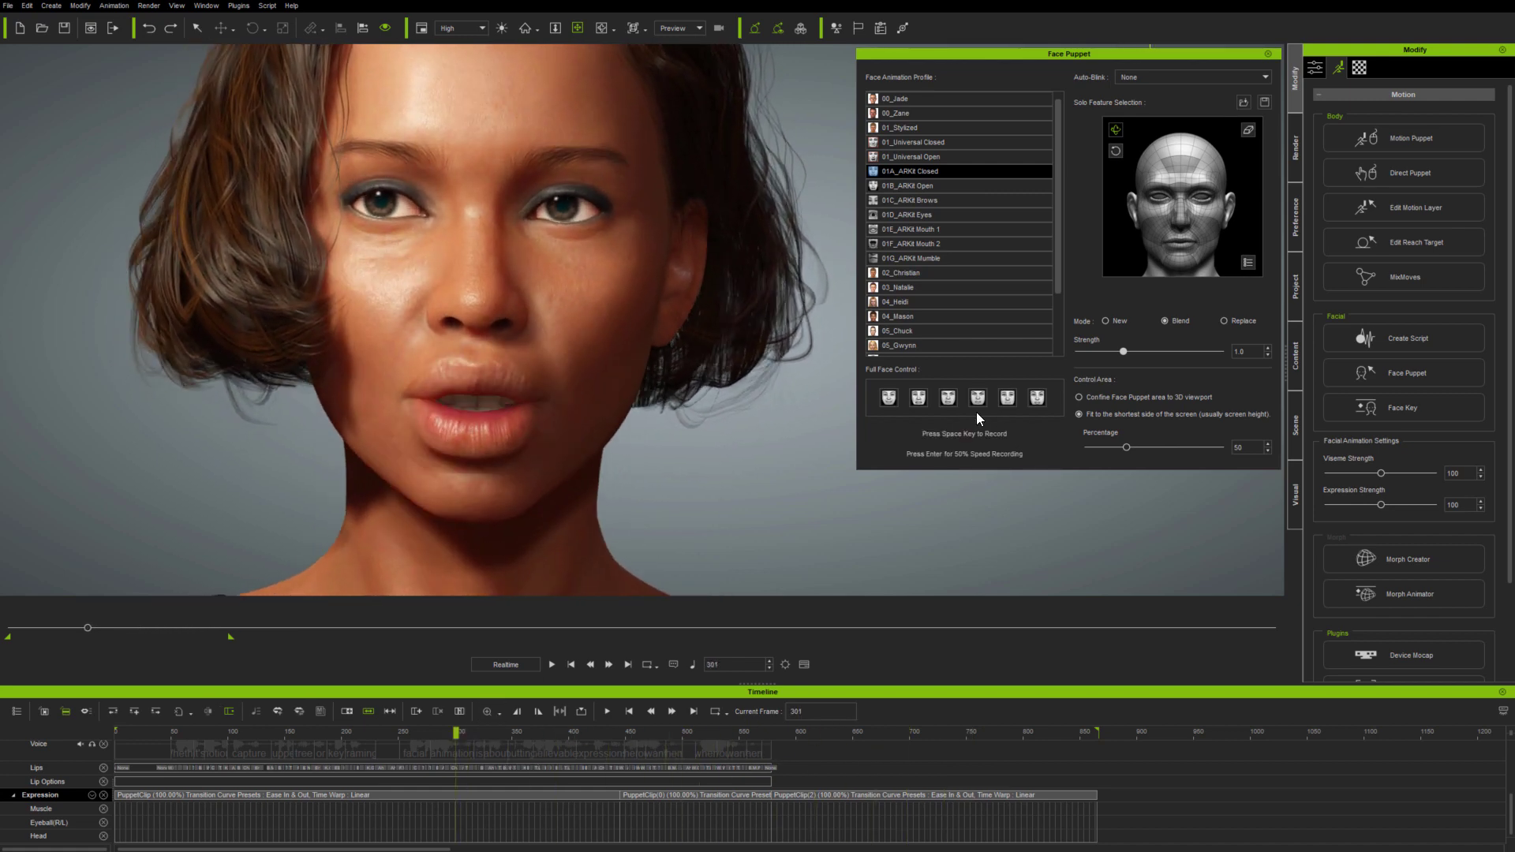
key("space")
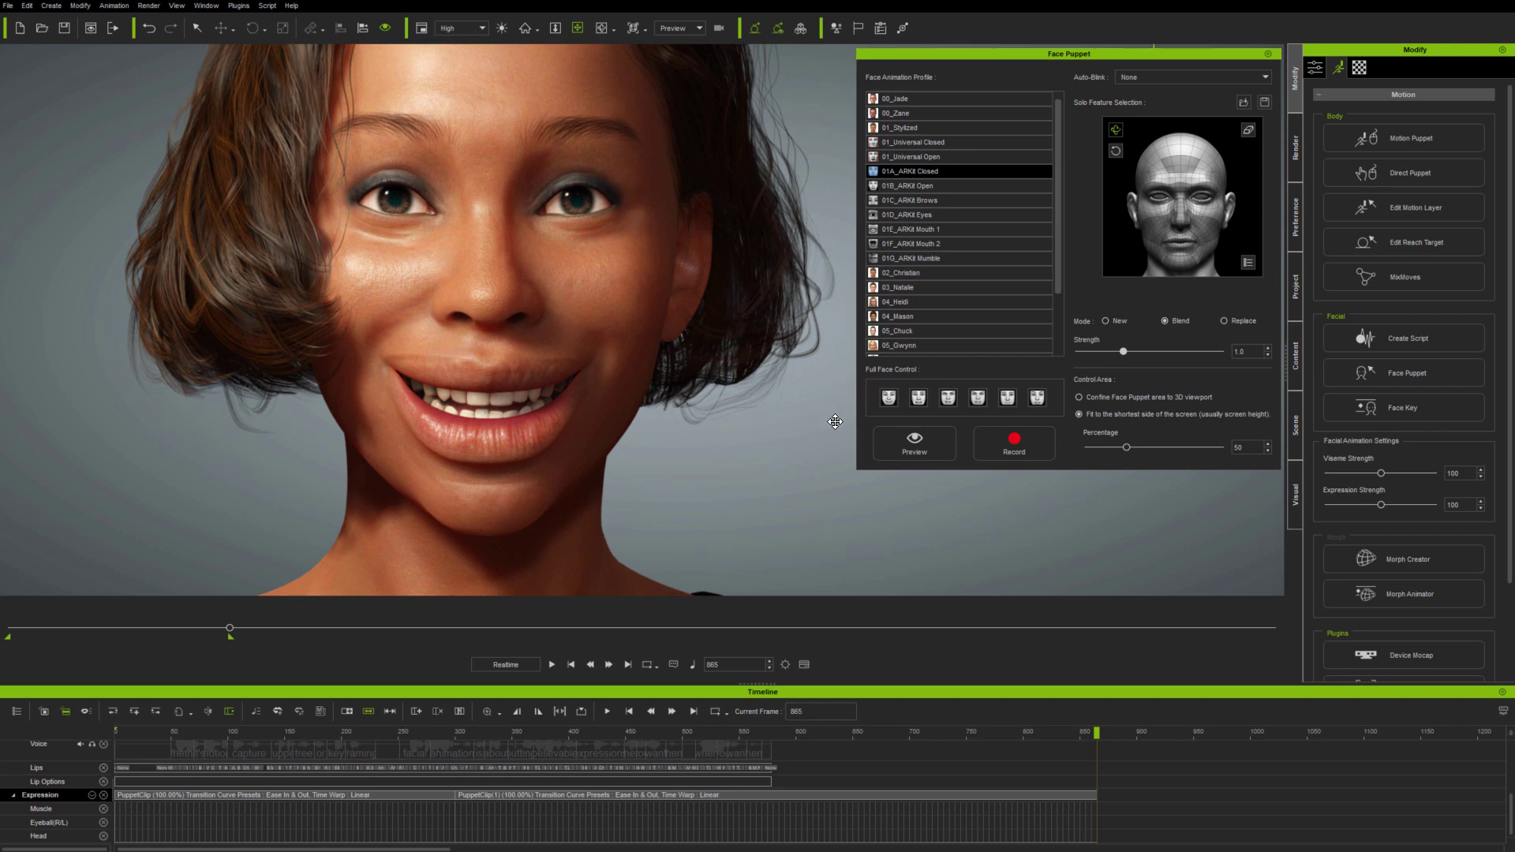
- Downsample the second expression clip with Head Rotation at 100 and Muscle, Eyeball and Blink at 0, and play back the result
left_click_drag(1085, 732, 301, 759)
left_click_drag(513, 734, 778, 734)
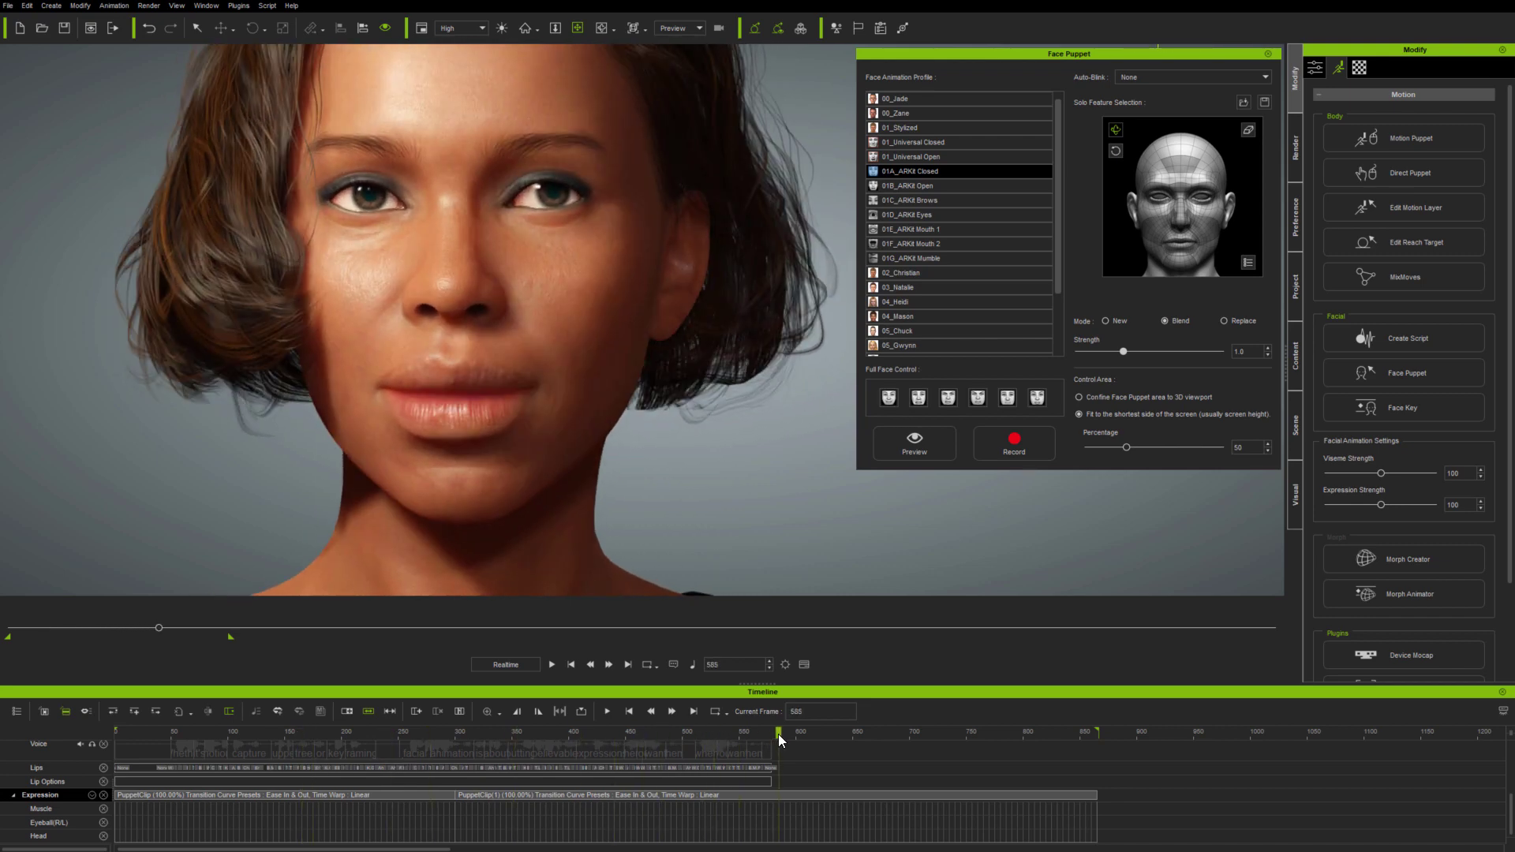
left_click(792, 795)
right_click(806, 804)
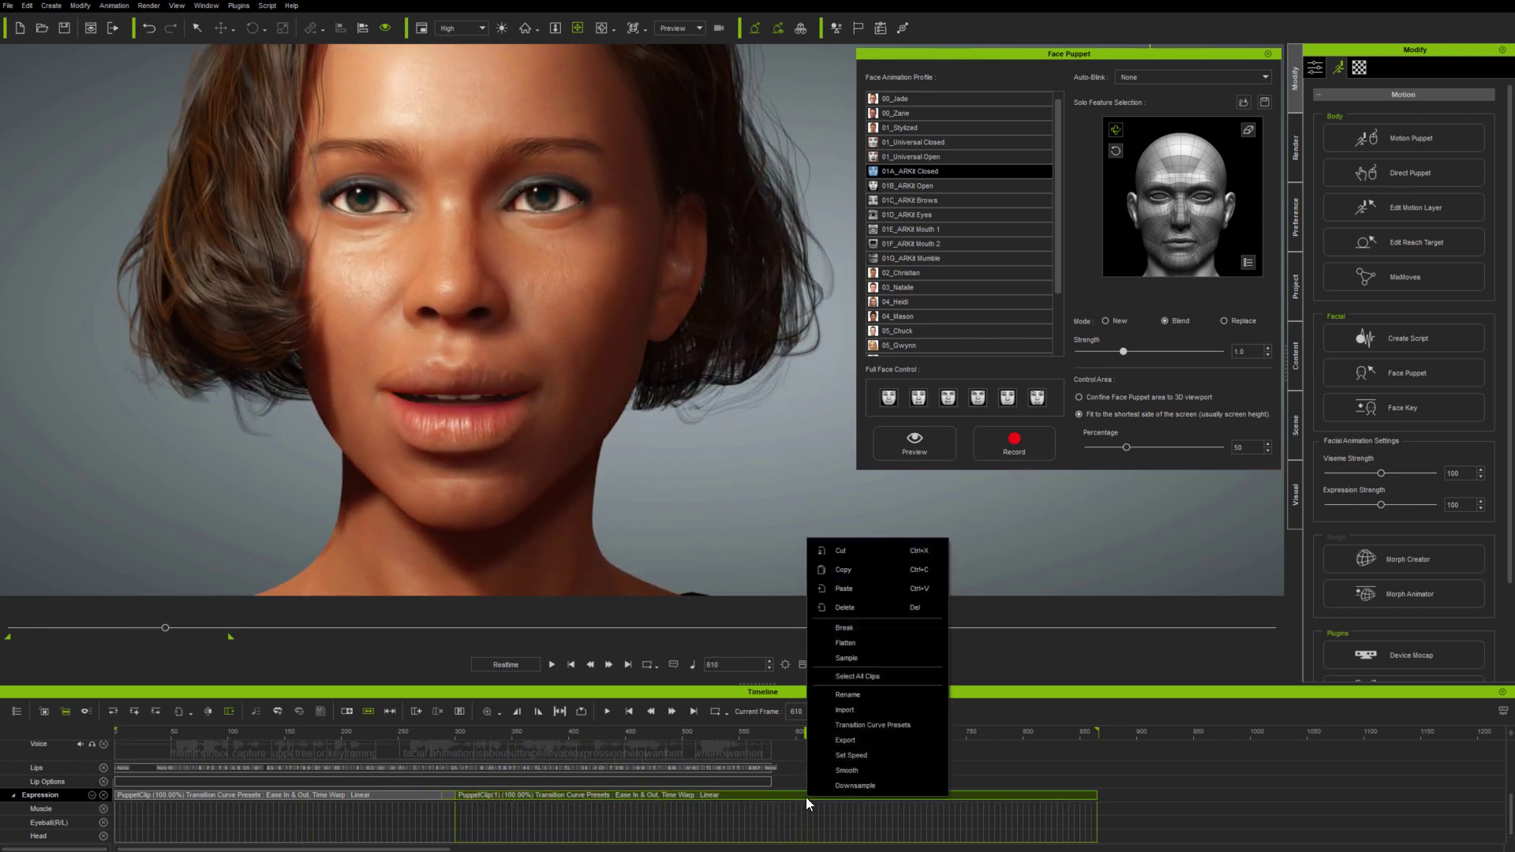
left_click(859, 785)
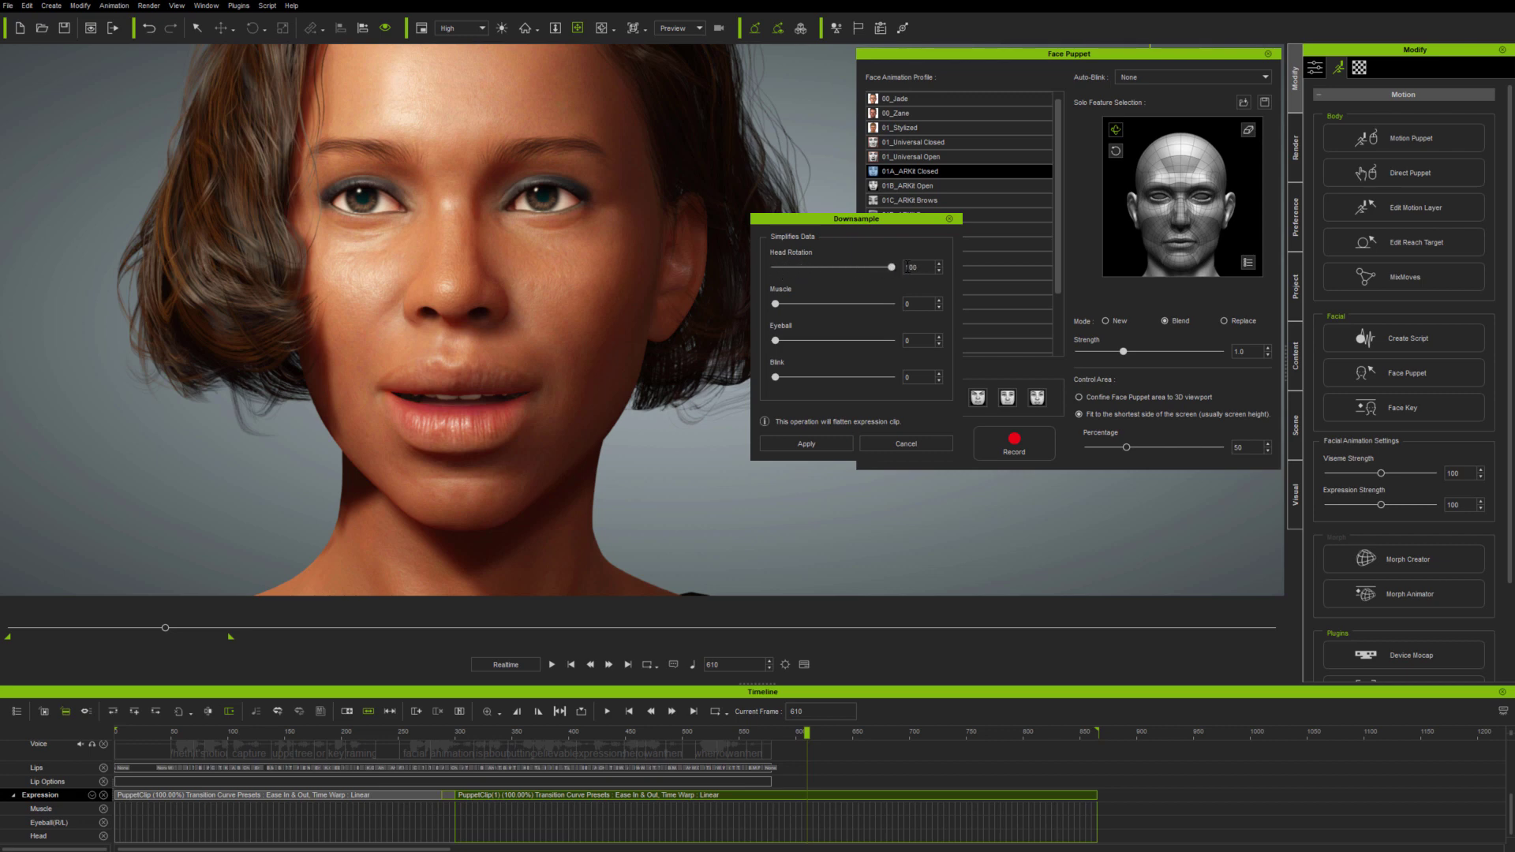
left_click(815, 444)
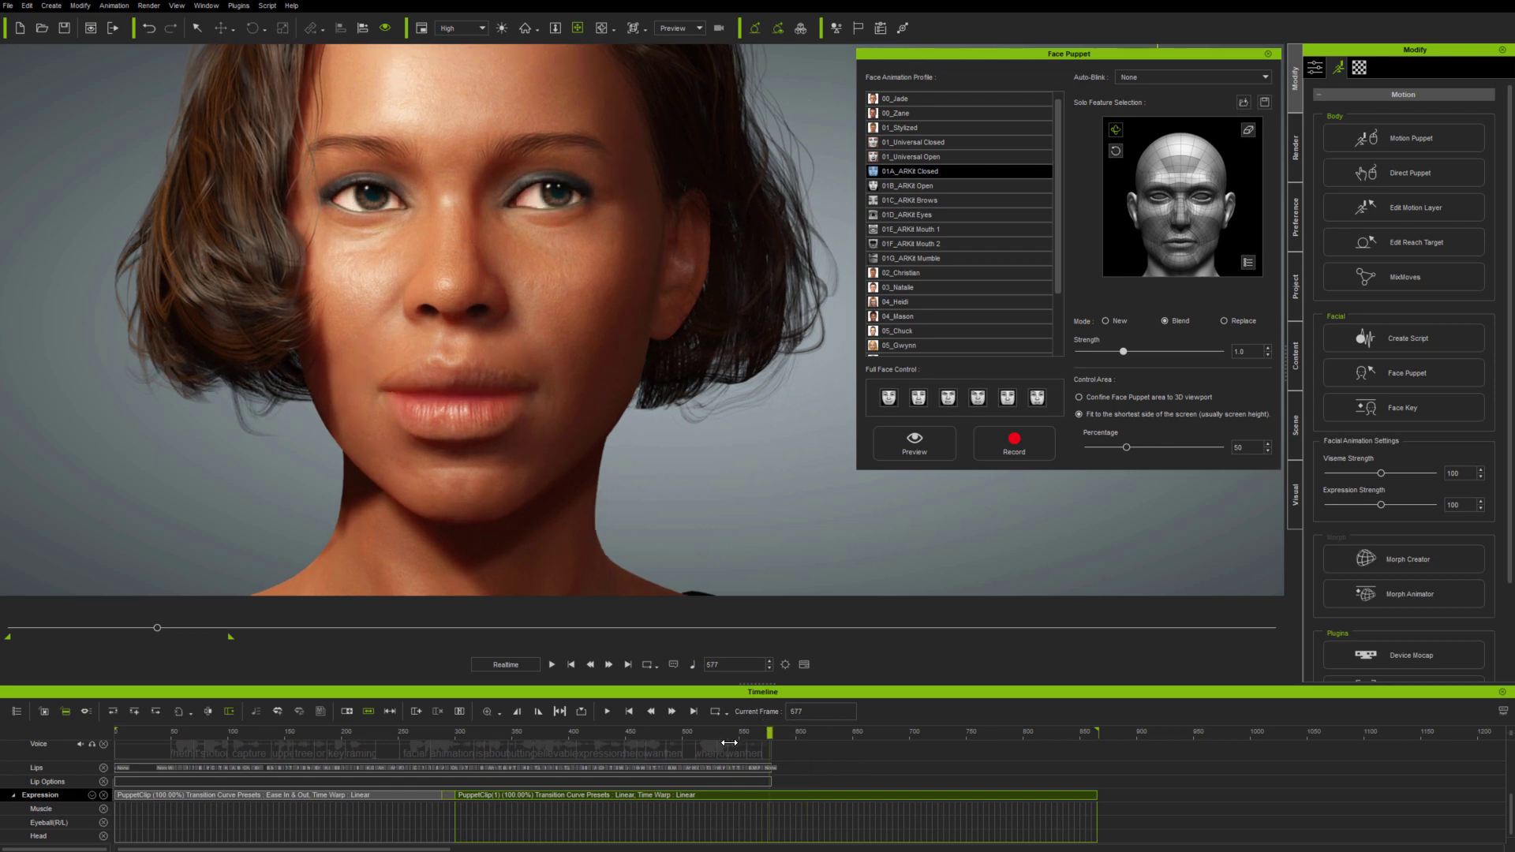
left_click_drag(724, 743, 465, 755)
key("space")
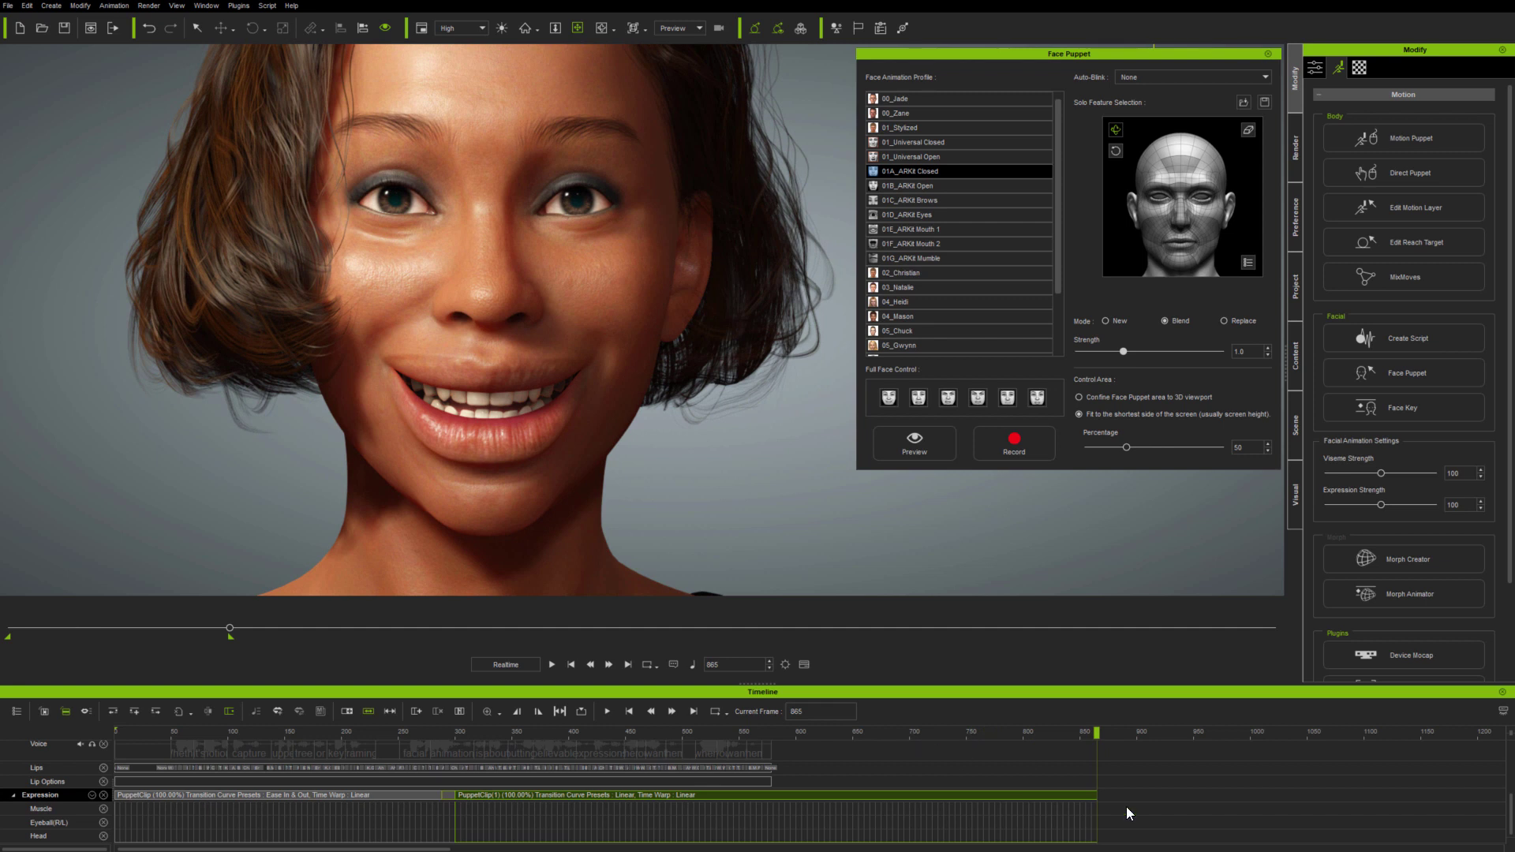
- Delete the avatar's expression clips and its viseme clip from the timeline
left_click(296, 803)
left_click(554, 771)
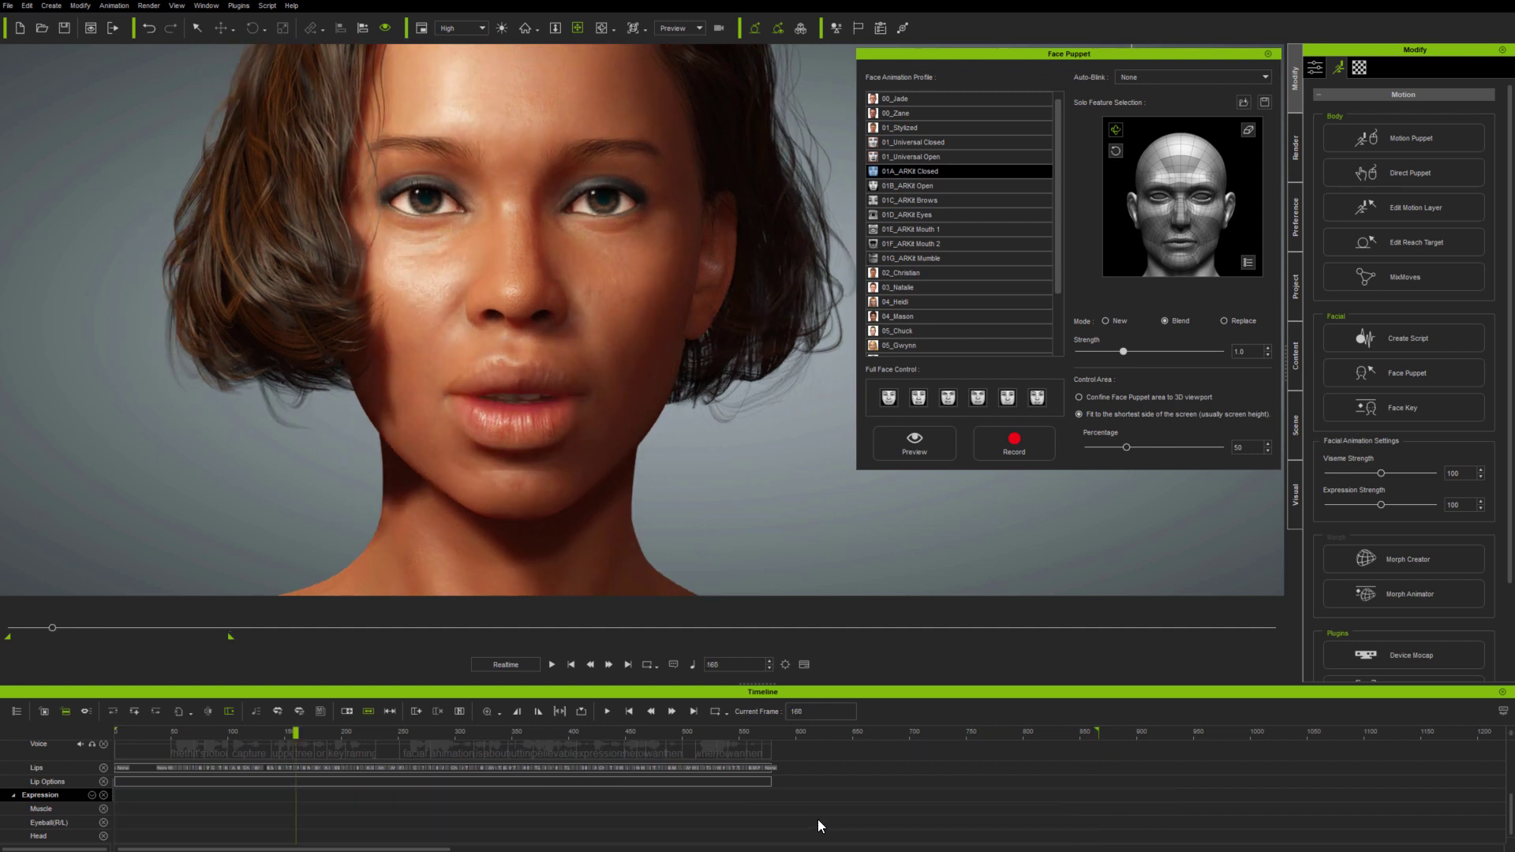
scroll(829, 816, "up", 3)
left_click(665, 795)
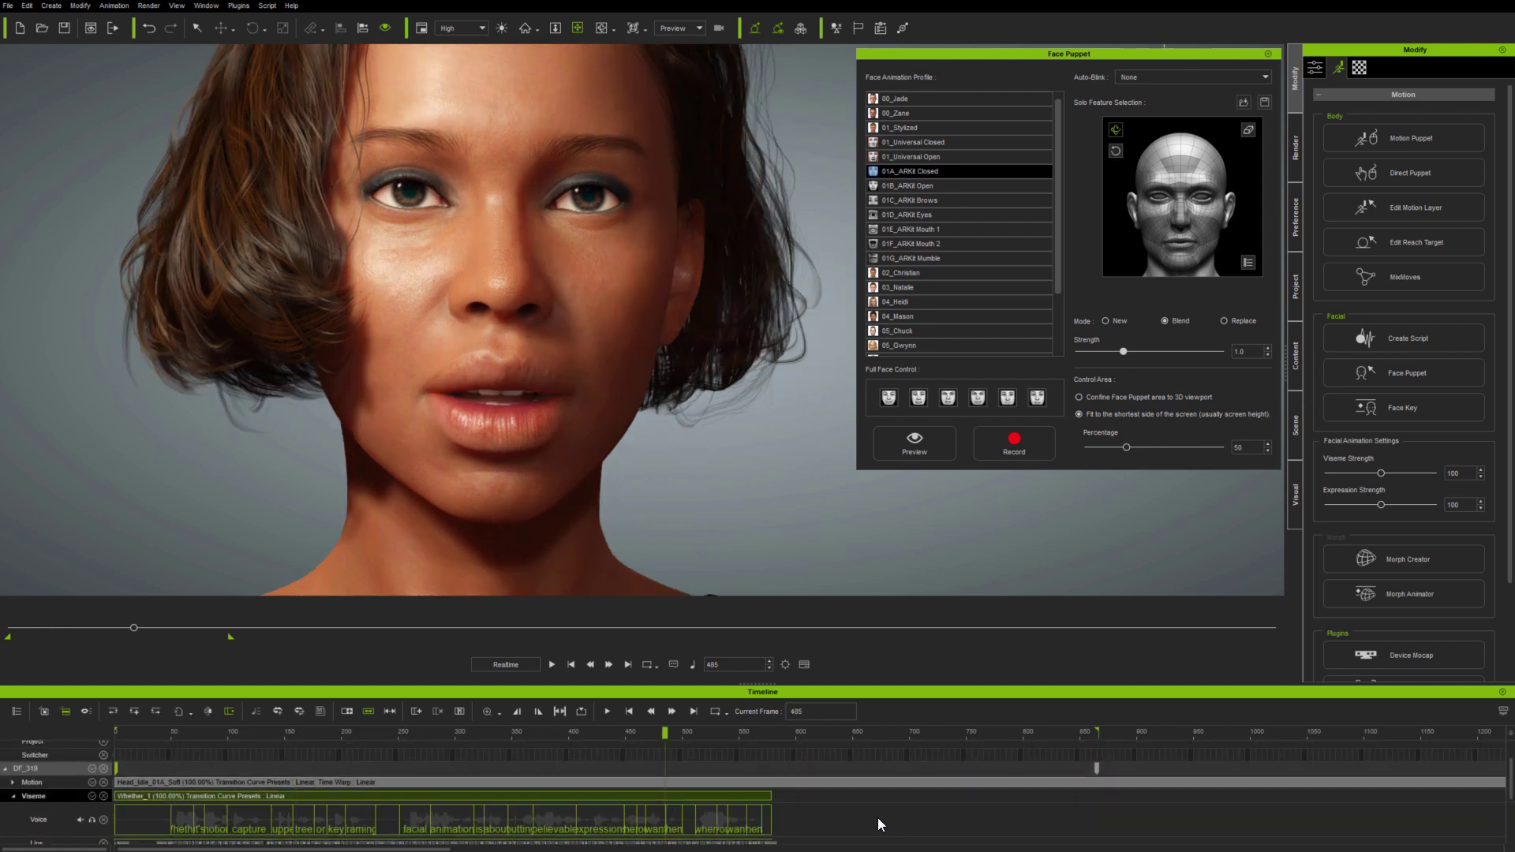
key("Delete")
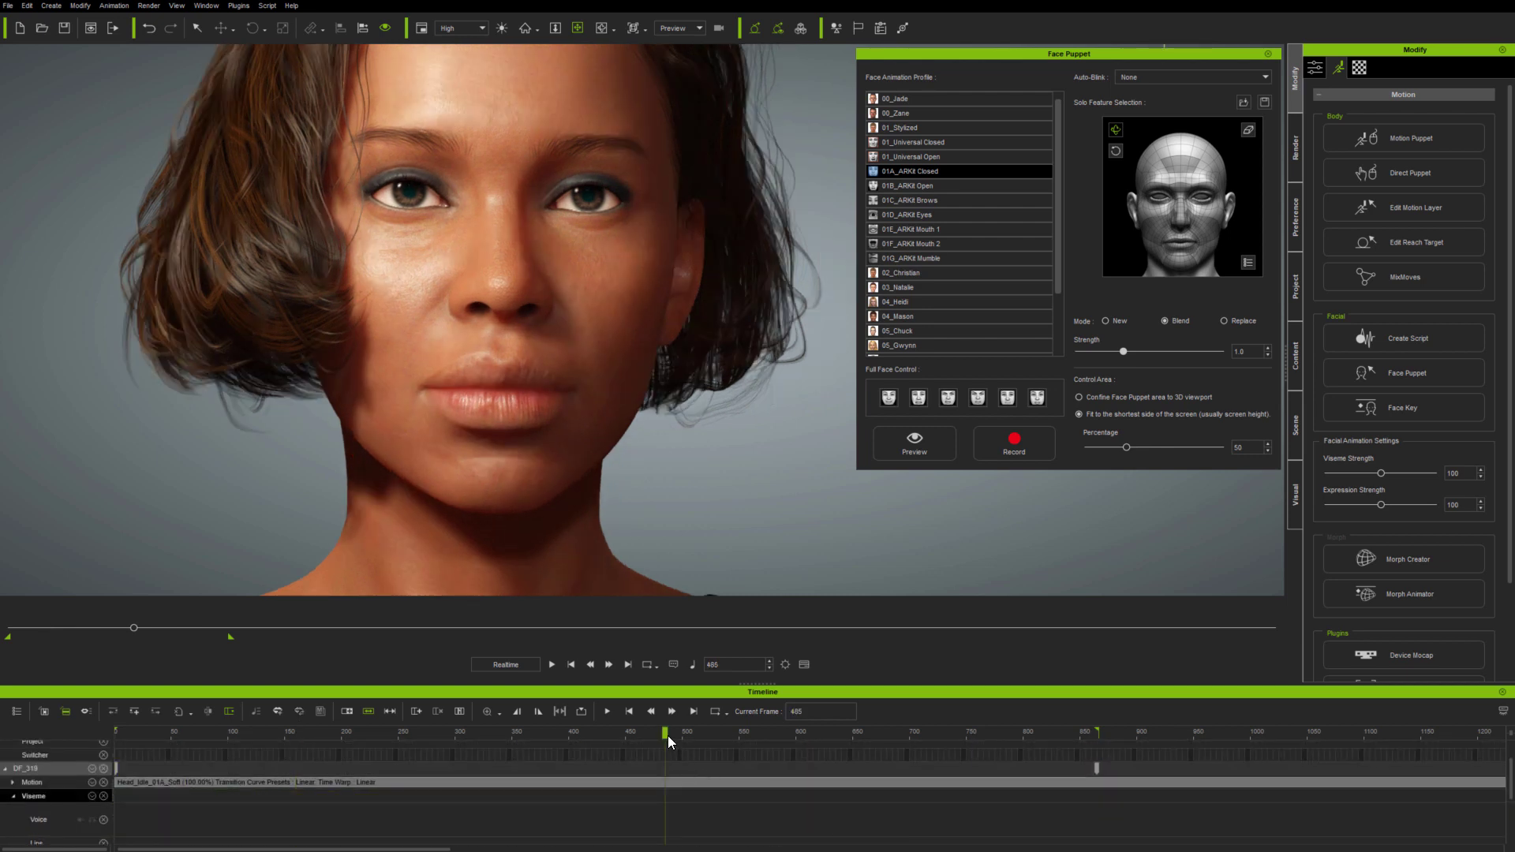
- From frame 1, record a short pass with the second control of the 01A_ARKit Closed profile in Blend mode
left_click_drag(668, 735, 90, 743)
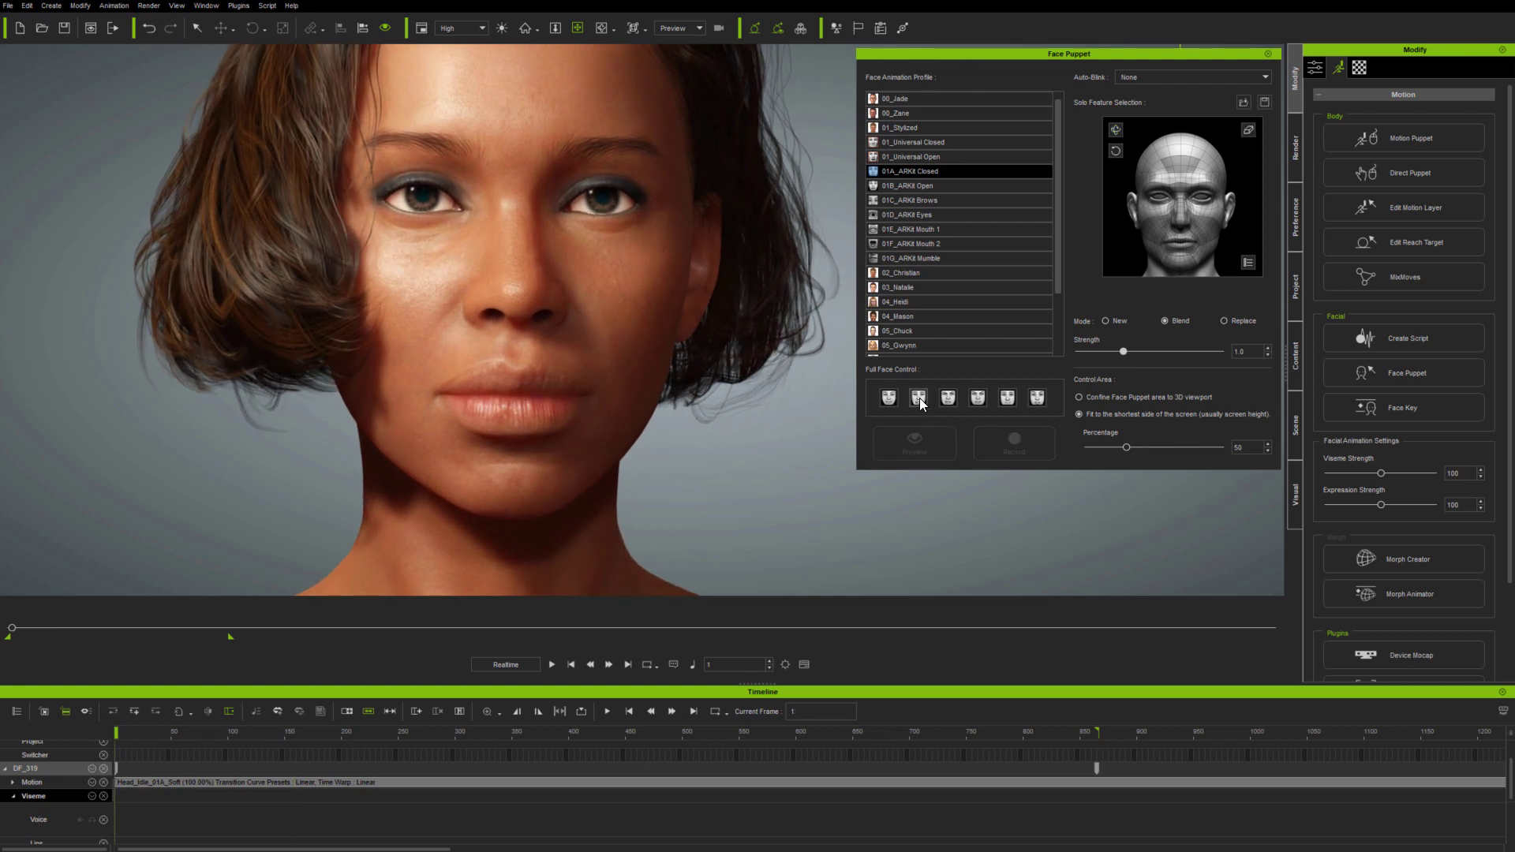
key("space")
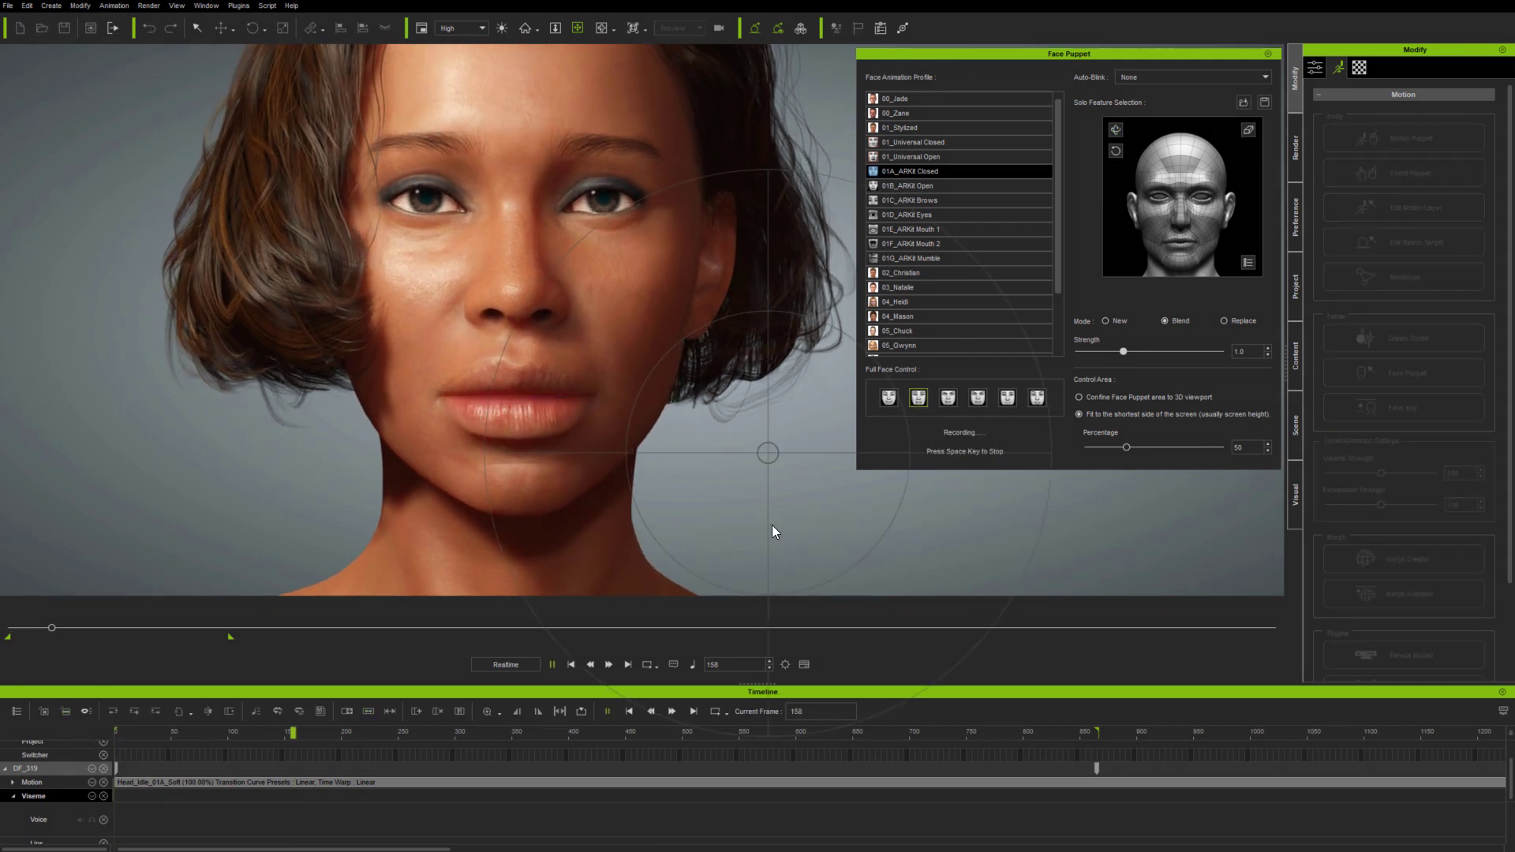
key("space")
- From frame 257, record a pass with the fifth control of the 01A_ARKit Closed profile in Blend mode
left_click_drag(371, 735, 406, 735)
scroll(532, 820, "down", 3)
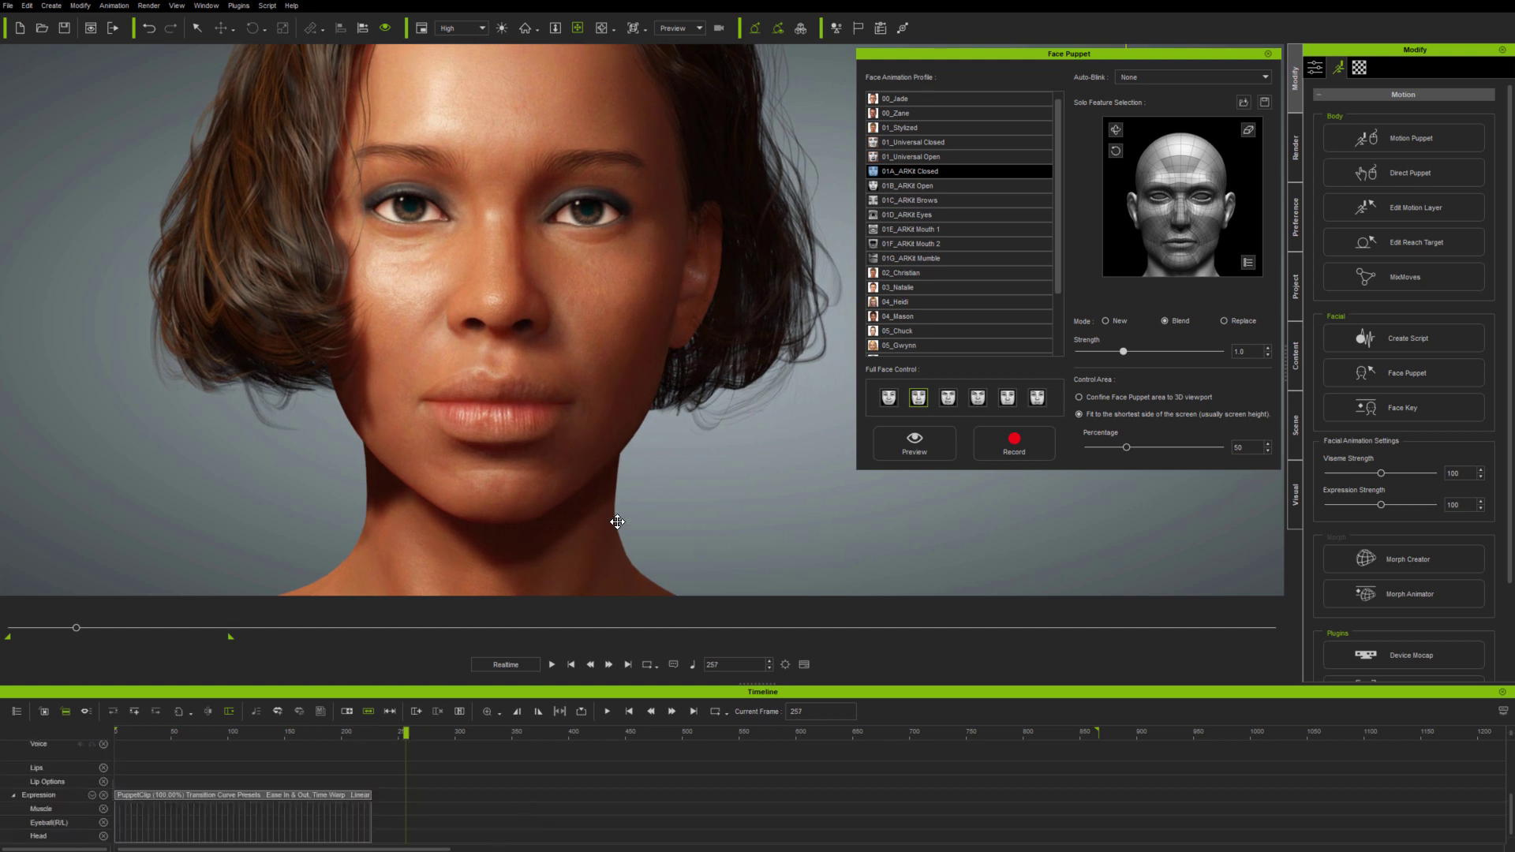
left_click(1014, 444)
key("space")
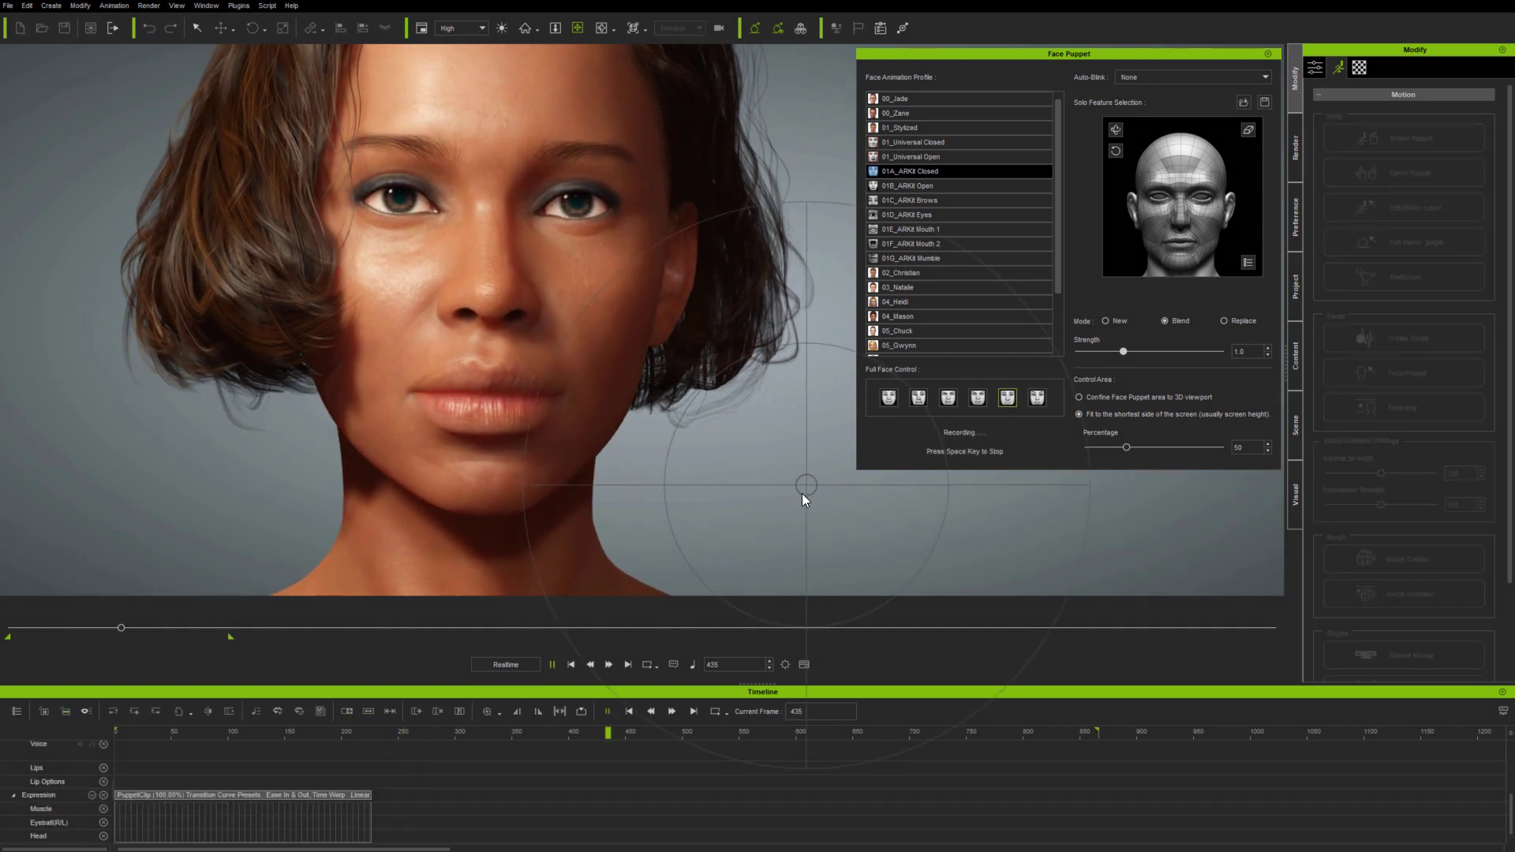
key("space")
- Past the second clip, record a pass with the first control of the 01A_ARKit Closed profile in Blend mode
left_click_drag(664, 734, 741, 736)
left_click(888, 398)
left_click(1014, 444)
key("space")
key("space")
- Reorder the three puppet clips on the Expression track, placing PuppetClip(1) first
left_click_drag(925, 795, 442, 835)
left_click_drag(509, 795, 933, 790)
left_click_drag(206, 795, 656, 796)
left_click_drag(417, 796, 274, 796)
left_click_drag(693, 795, 475, 798)
left_click_drag(890, 796, 740, 808)
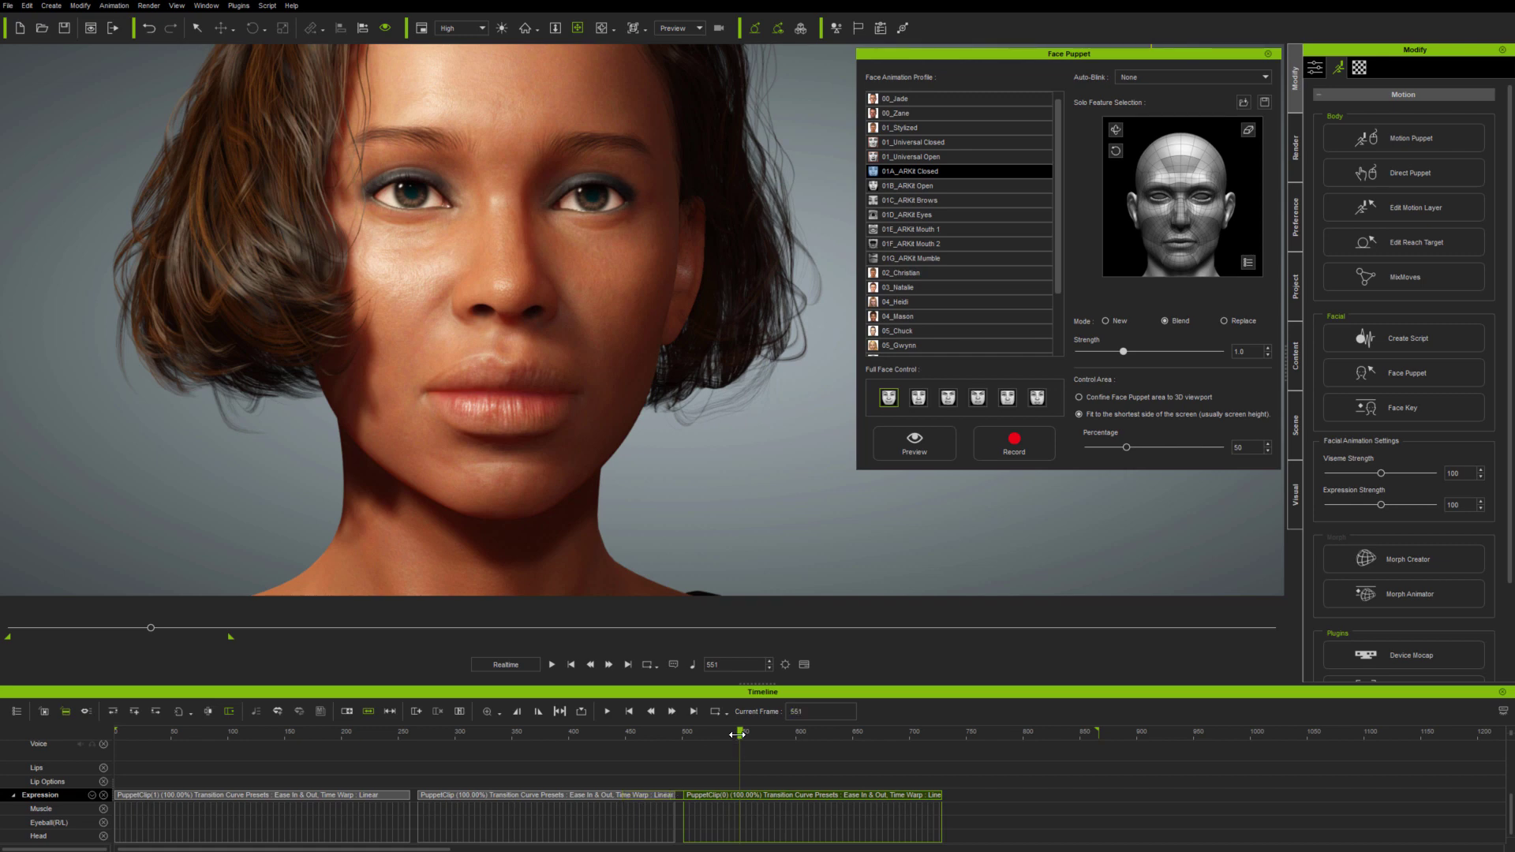
- Compress the three puppet clips to speeds of about 220%, 251% and 334%, lined up from the start of the Expression track
left_click_drag(737, 735, 520, 796)
left_click_drag(410, 795, 285, 798)
left_click_drag(721, 798, 398, 798)
- From frame 296, record a pass with the sixth control of the 01B_ARKit Open profile in Blend mode and shorten the resulting clip
left_click(451, 739)
left_click(907, 187)
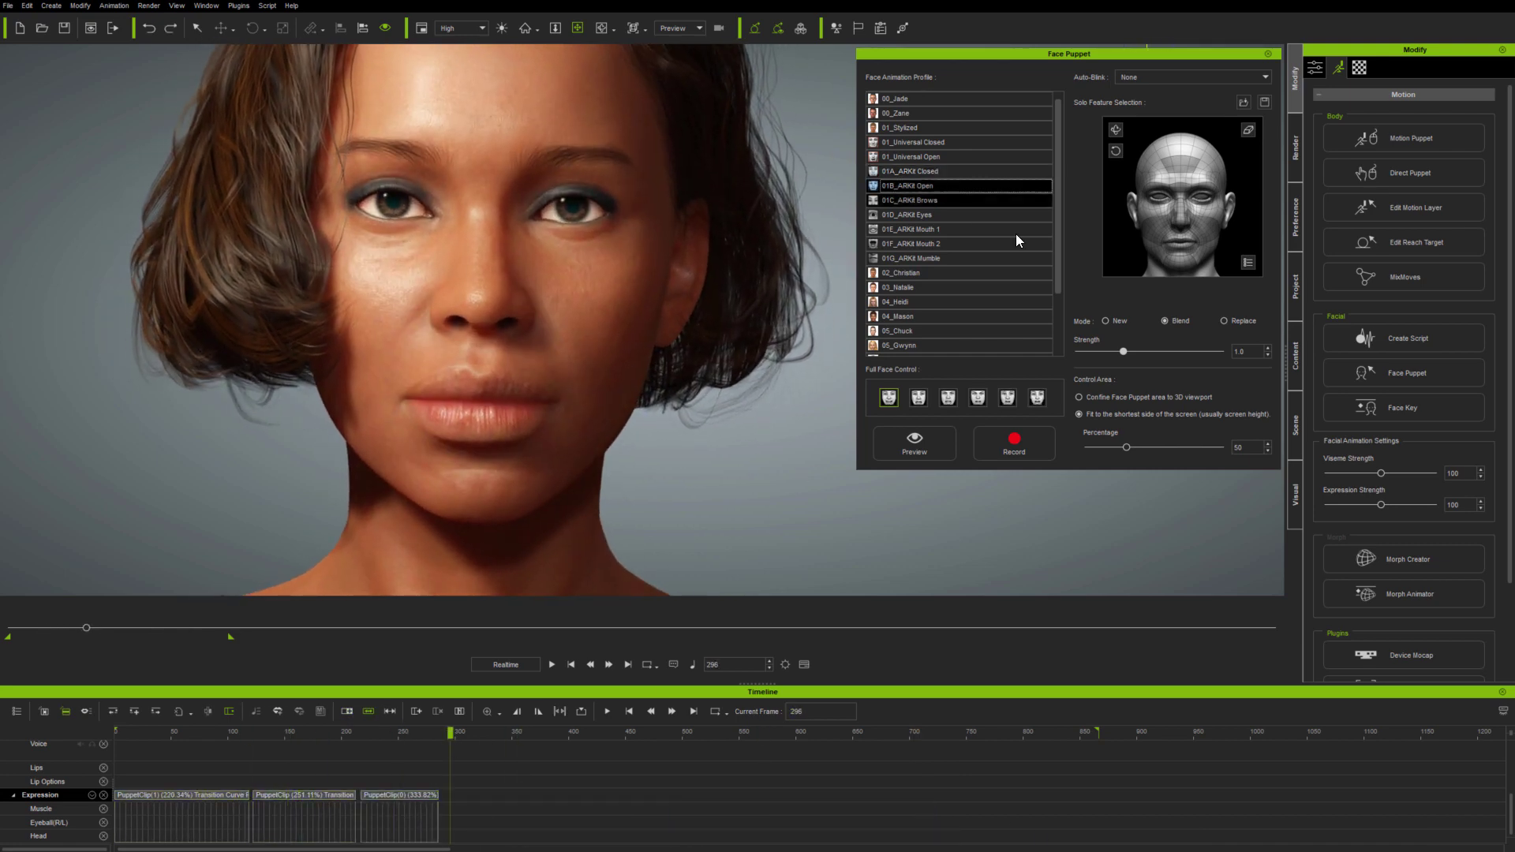
left_click(1037, 397)
left_click(1013, 443)
key("space")
- Just past the shortened fourth clip, record a pass with the third control of the 01B_ARKit Open profile in Blend mode
key("space")
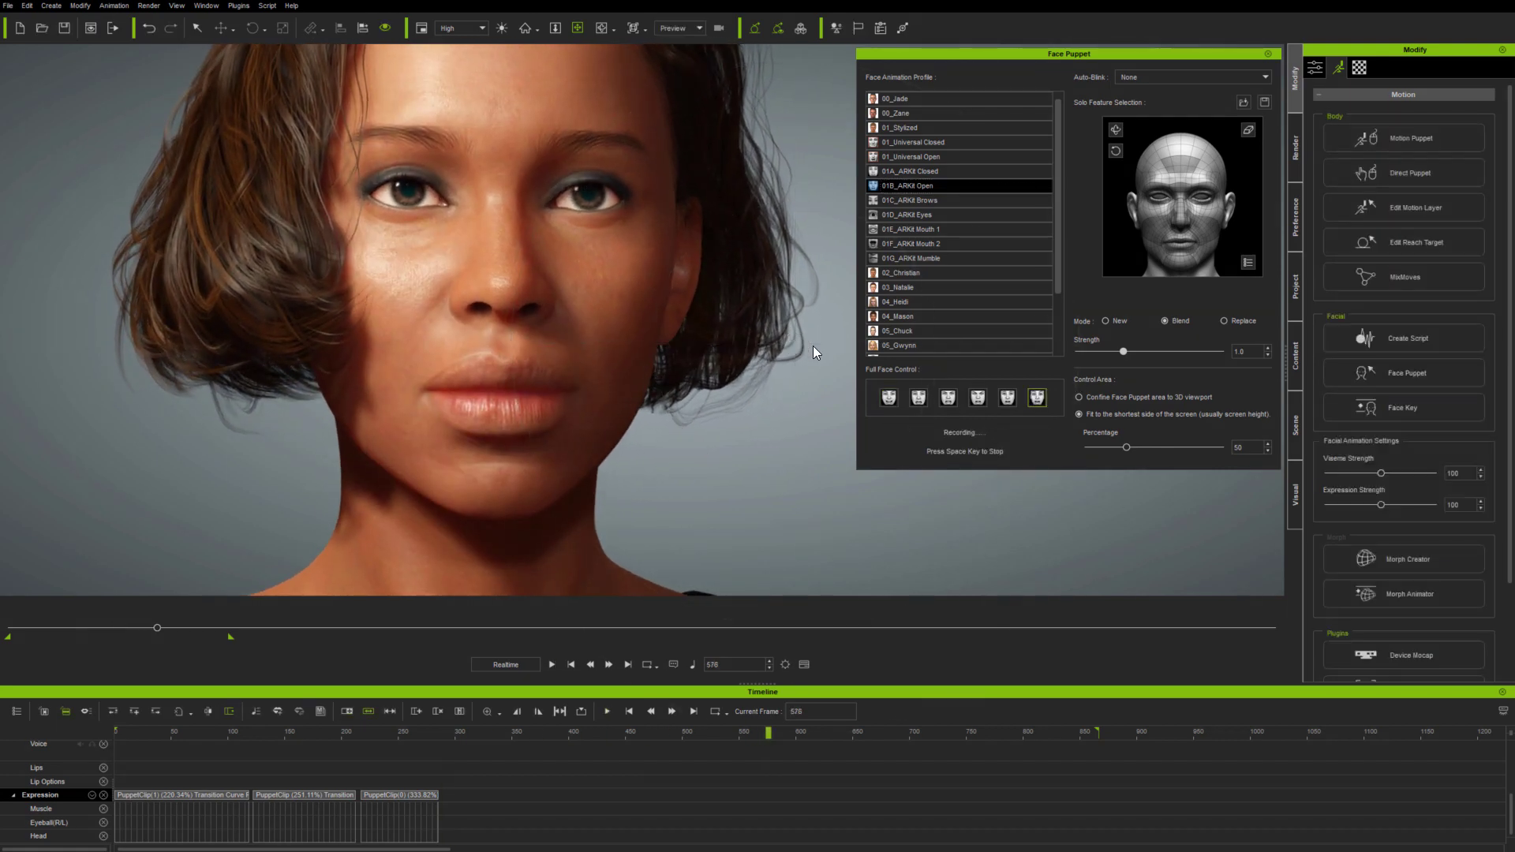
left_click_drag(760, 795, 509, 795)
left_click_drag(510, 734, 531, 733)
left_click(947, 397)
left_click(1014, 443)
key("space")
key("space")
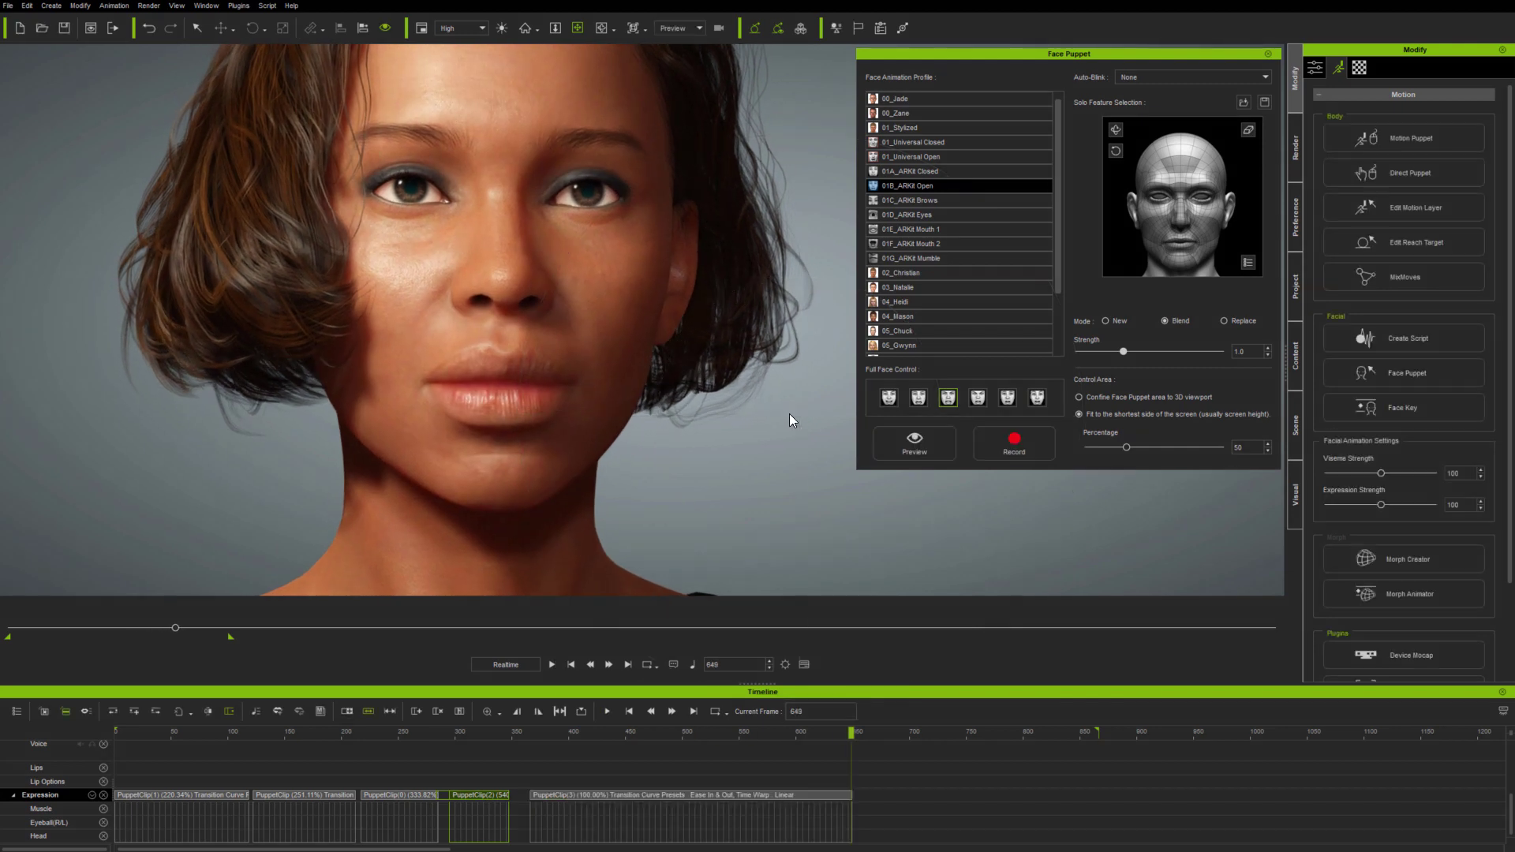
- Shorten the newest puppet clip and rearrange the clips in a new order along the Expression track
left_click_drag(844, 795, 639, 802)
left_click_drag(475, 797, 929, 798)
left_click_drag(292, 796, 764, 796)
left_click_drag(390, 798, 286, 800)
left_click_drag(553, 798, 405, 798)
left_click_drag(753, 797, 506, 815)
left_click_drag(942, 798, 621, 819)
left_click_drag(507, 734, 663, 750)
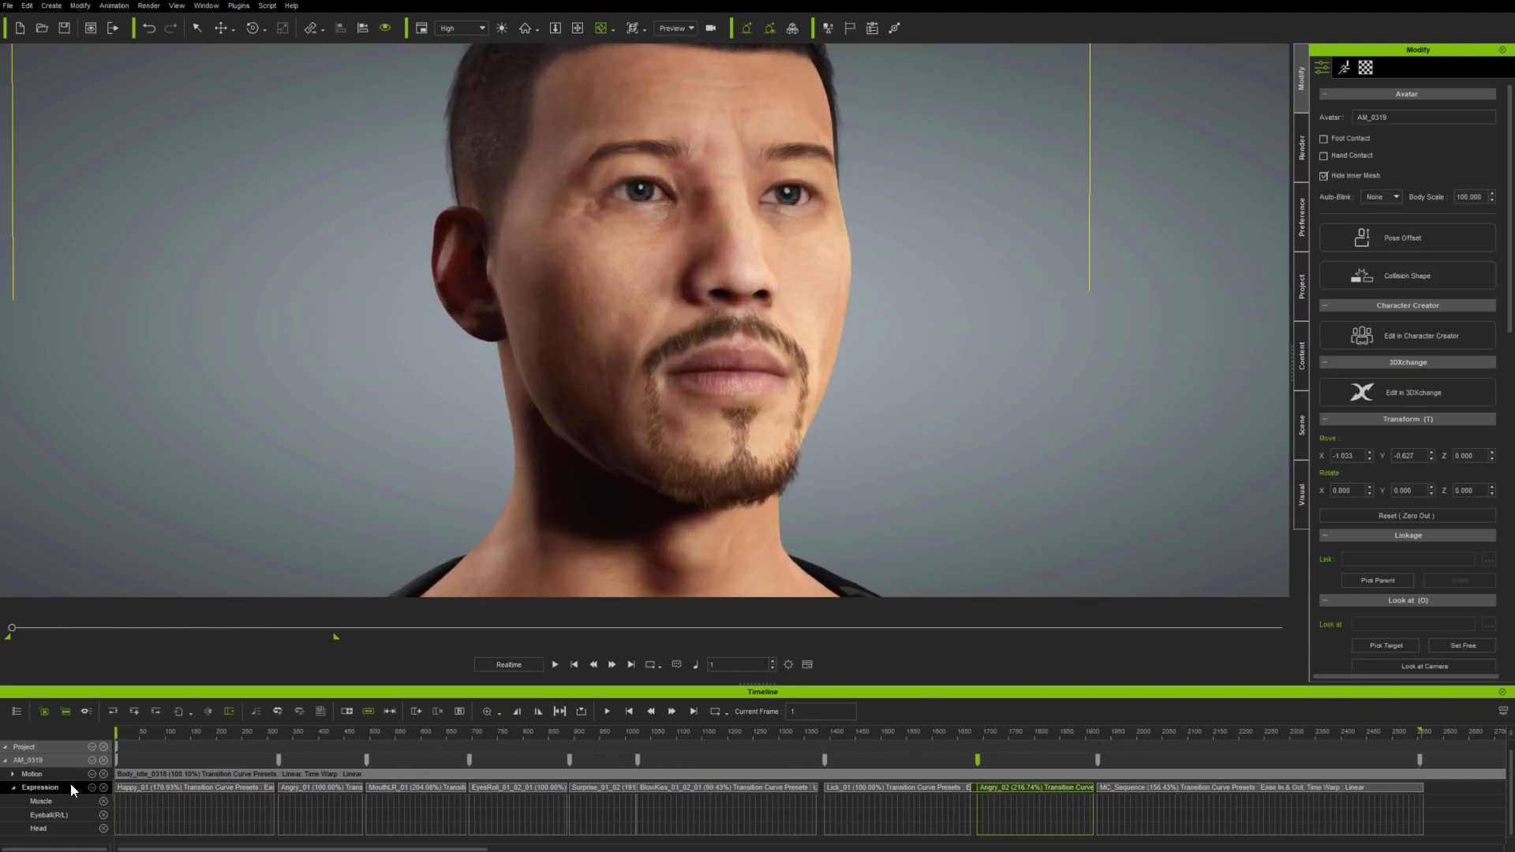
- Delete all expression clips of the AM_0319 avatar and open the Face Key editor
left_click(178, 789)
key("Delete")
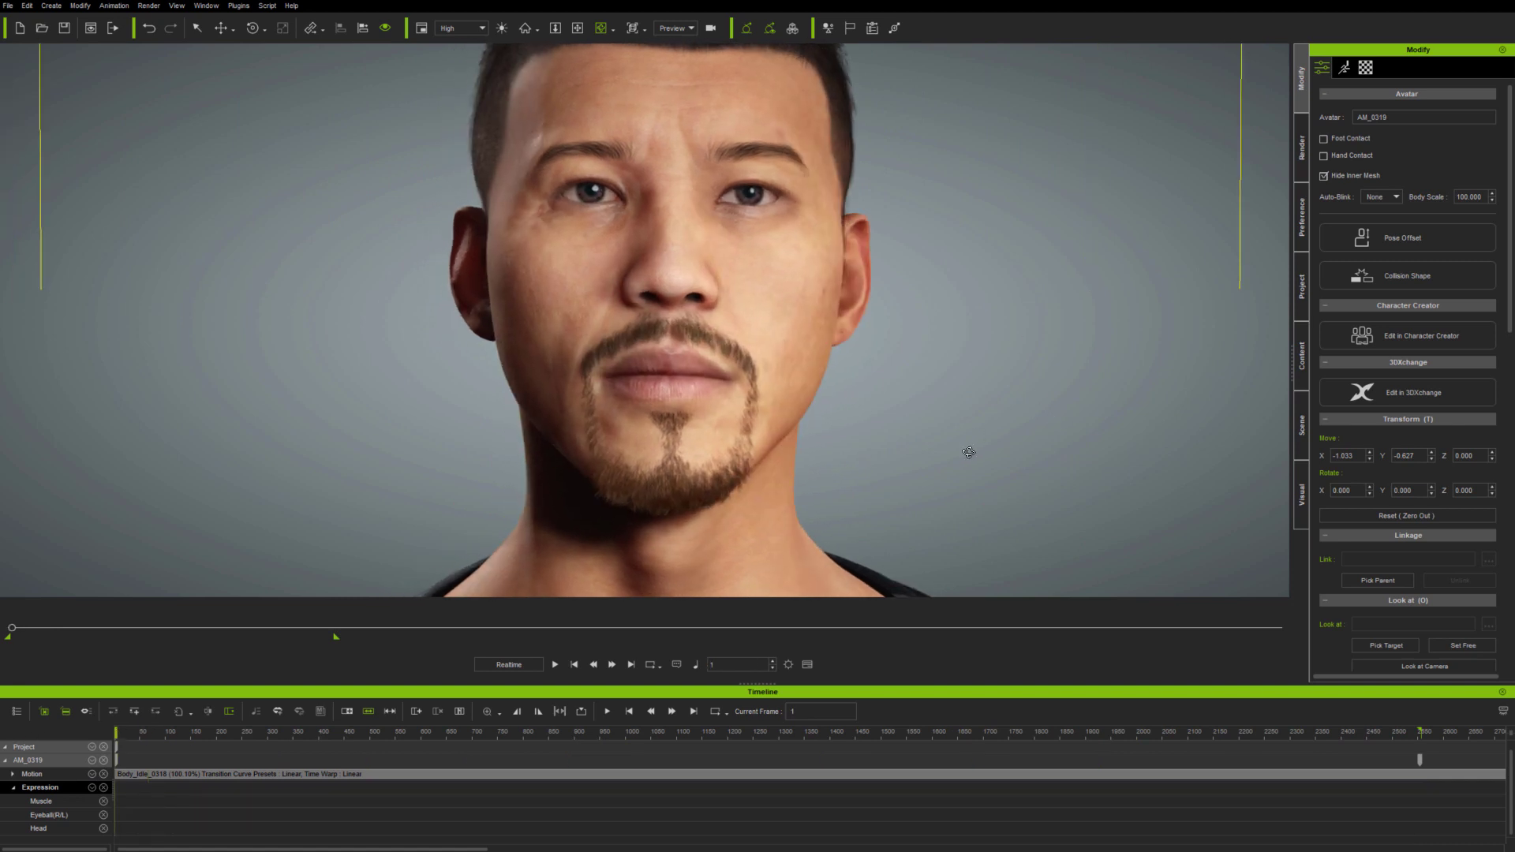
left_click(1344, 68)
left_click(1398, 407)
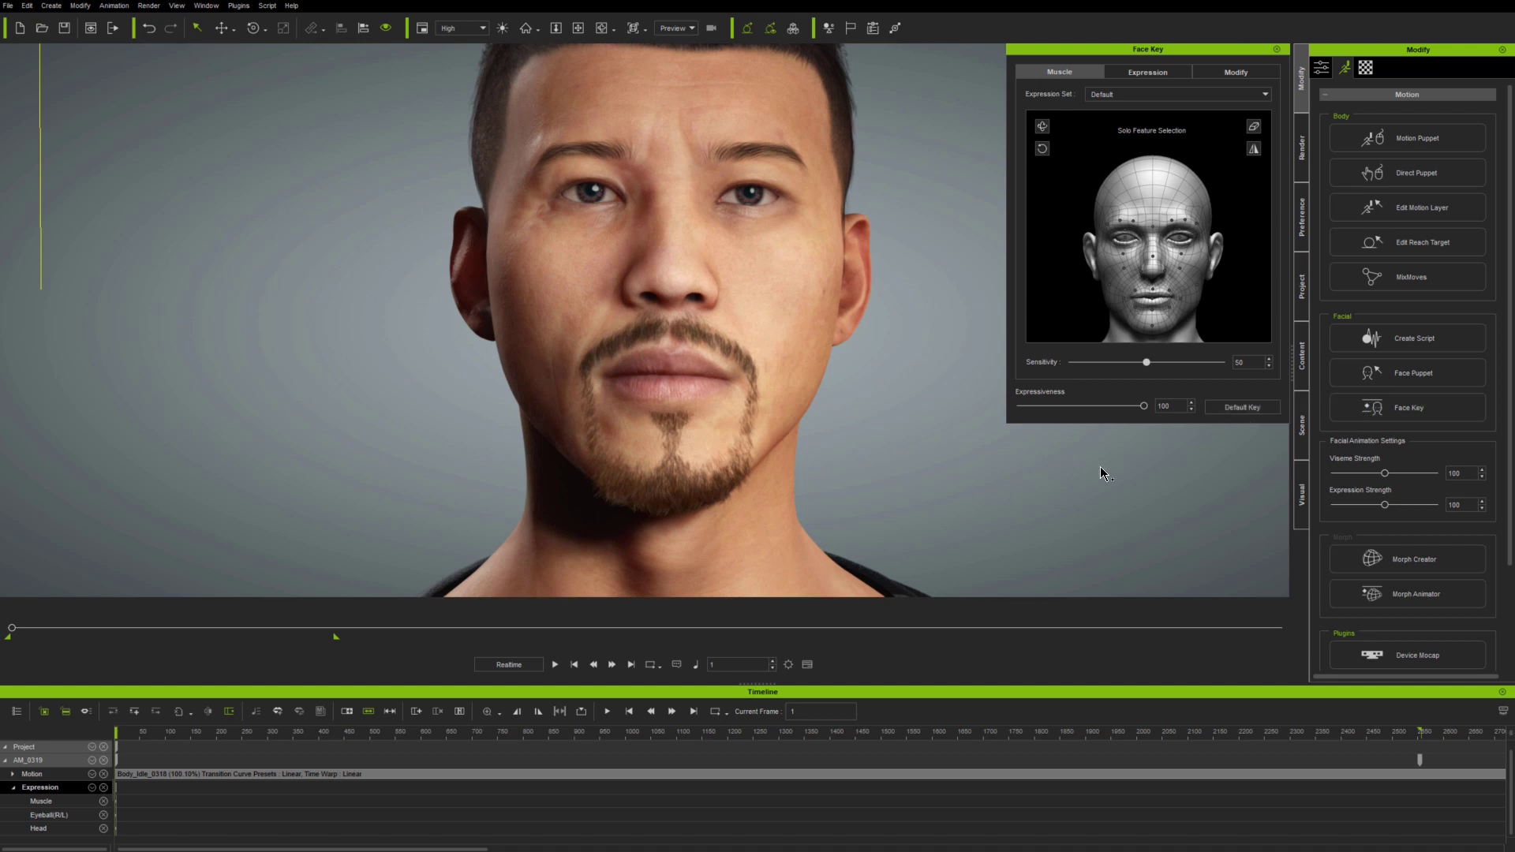
- Shorten the playback range and place the playhead at its end on frame 244
left_click_drag(136, 737, 240, 734)
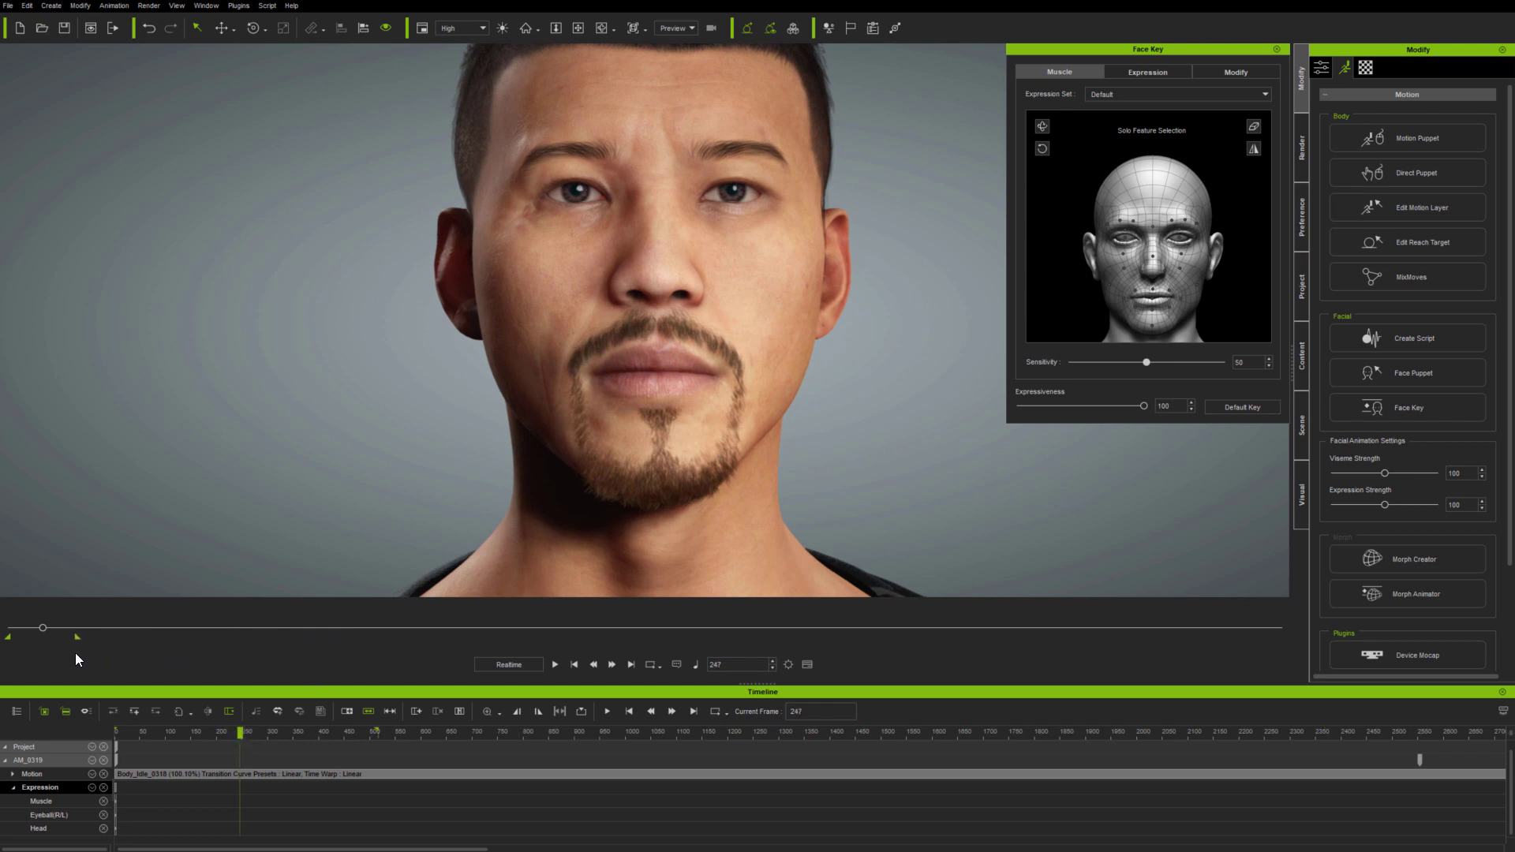
left_click_drag(52, 651, 44, 652)
key("Left")
key("Left")
key("Left")
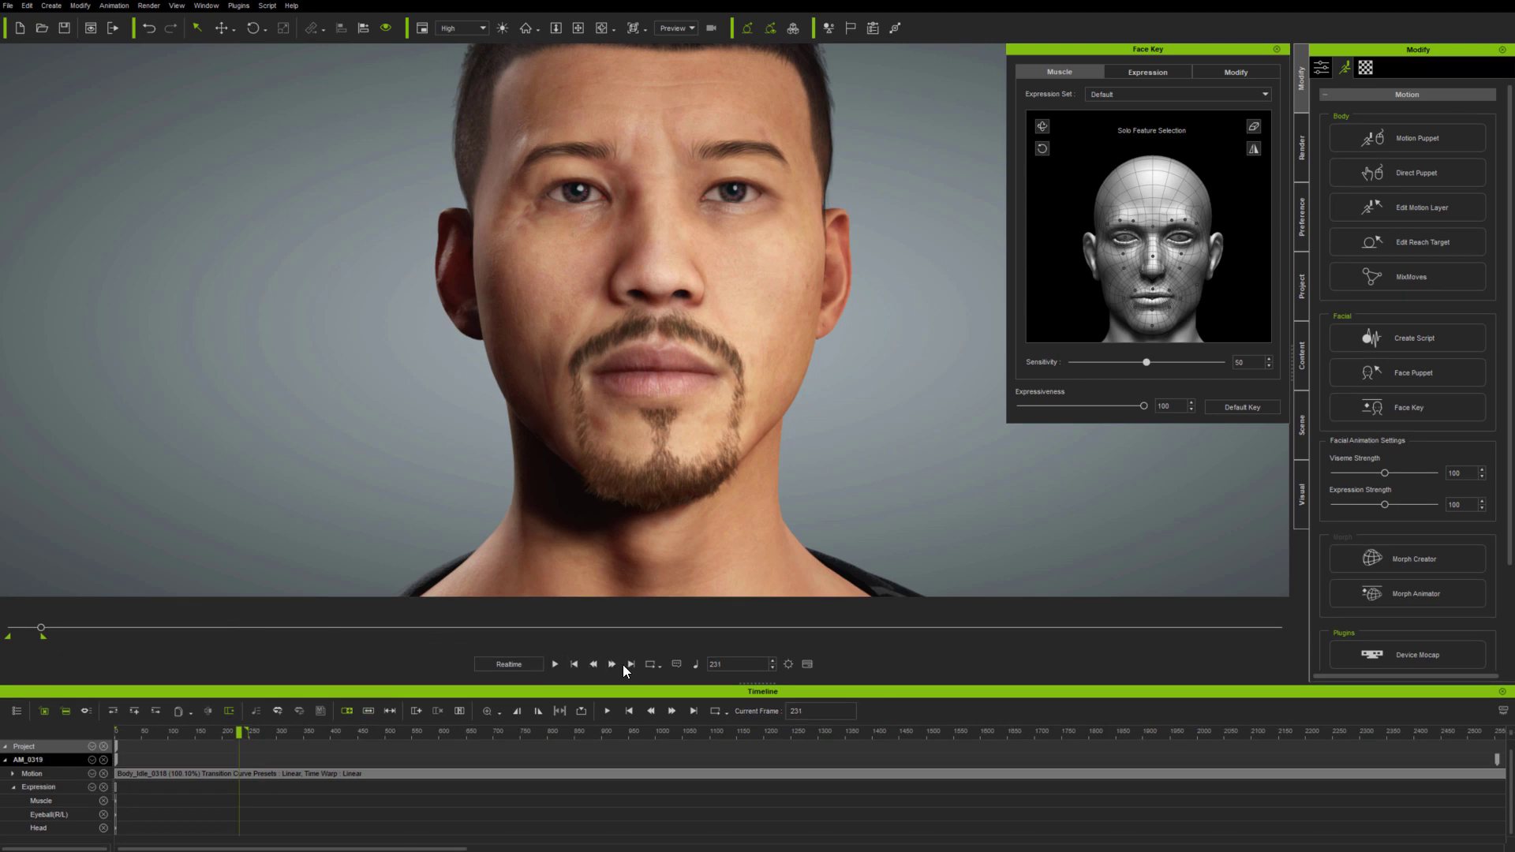
key("Right")
key("Right")
key("Right")
key("Right")
key("Right")
key("Right")
key("Right")
key("Right")
key("Right")
key("Right")
key("Right")
key("Right")
key("Right")
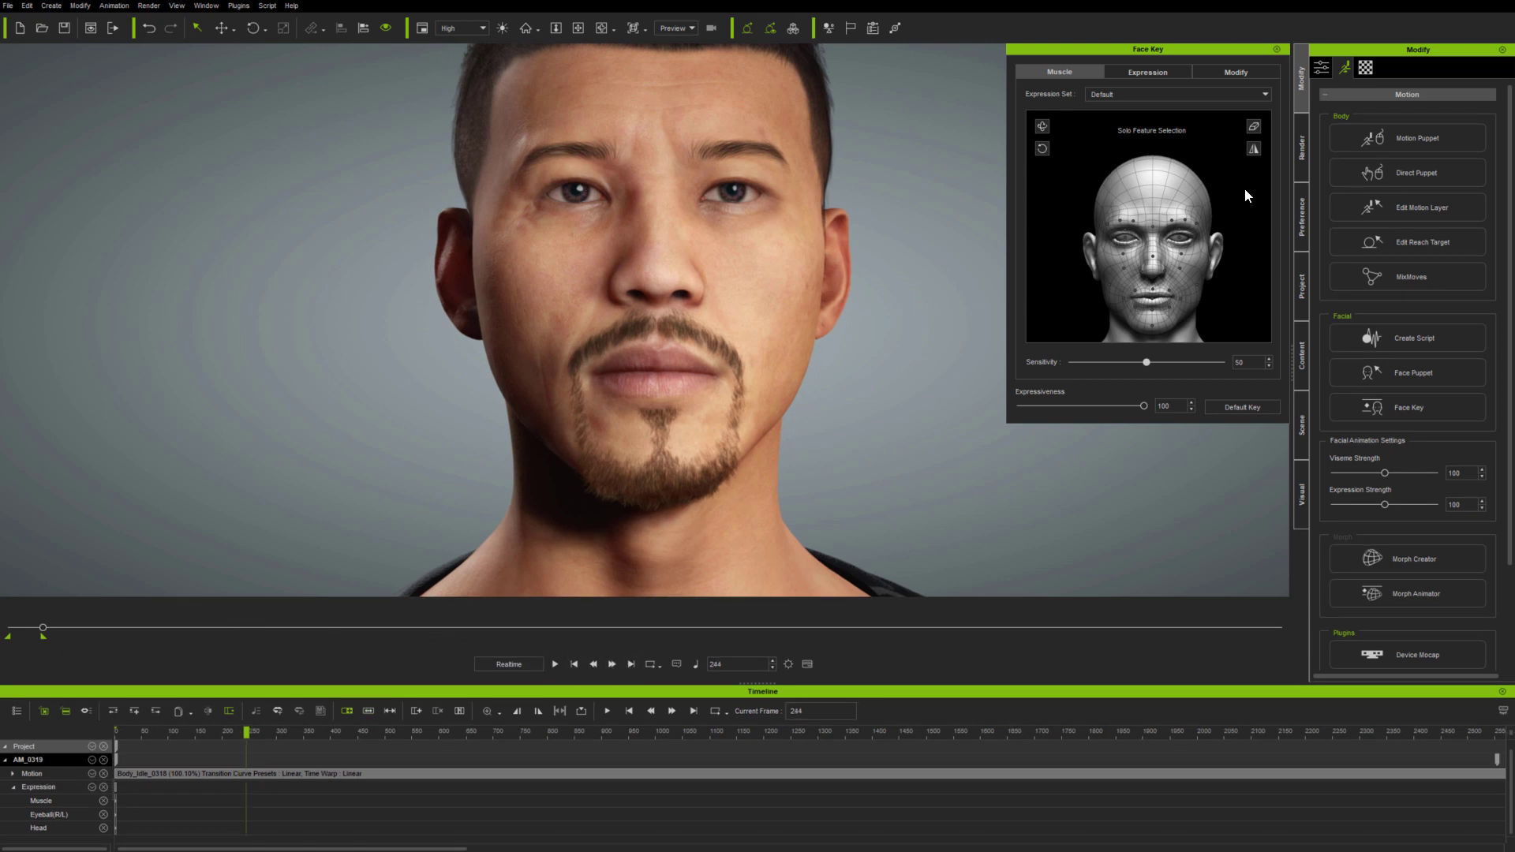
- Try several happy and sad presets from the 08-ExPlus Happy Sad expression style, including 1_Happy, 6_Happy, 14_Happy, 12_Sad and 4_Sad
left_click(1159, 72)
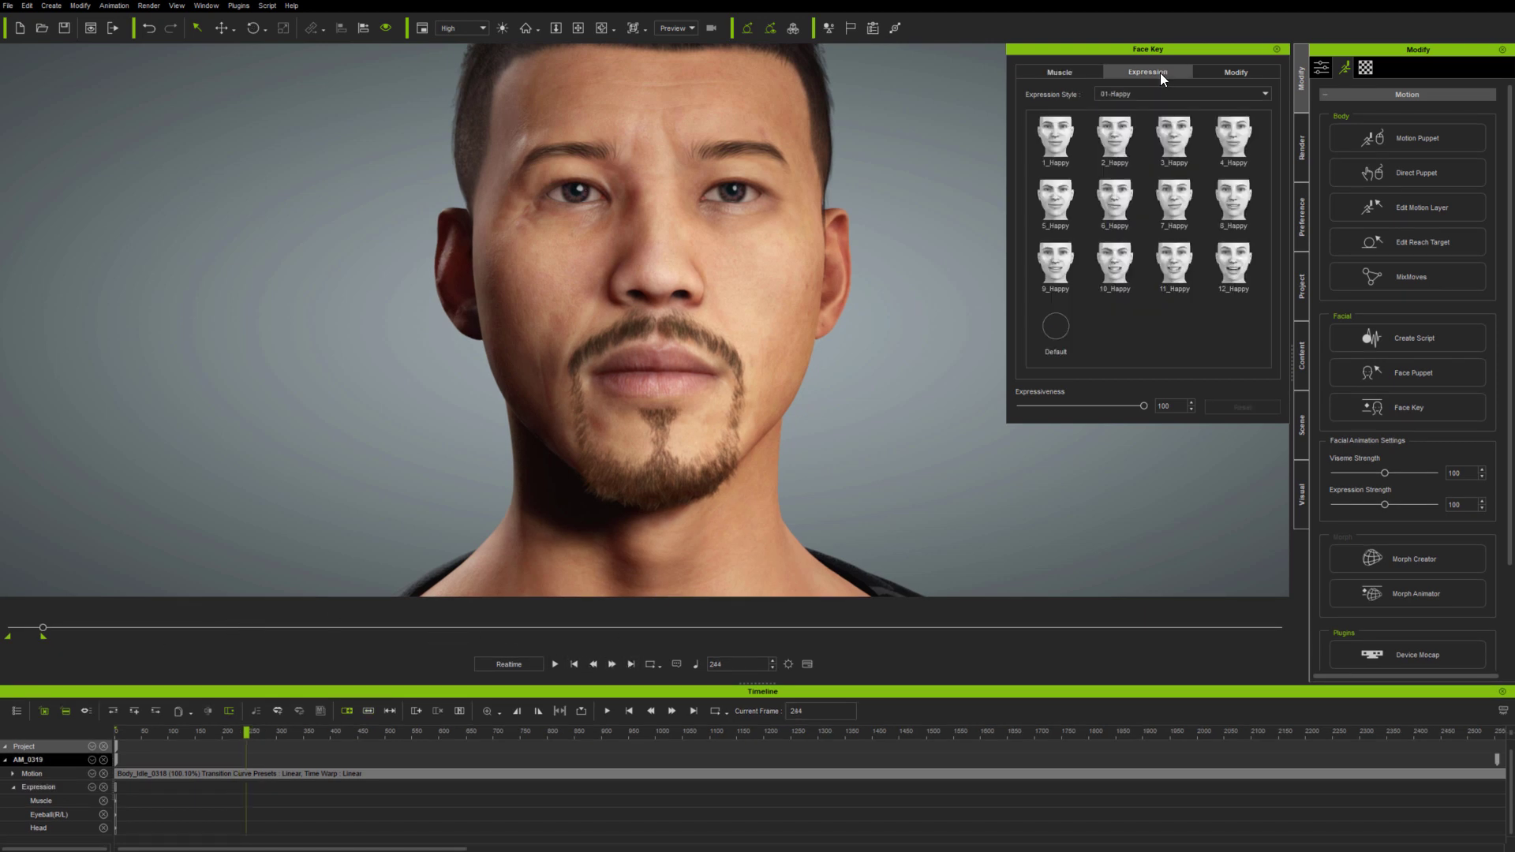
left_click(1204, 93)
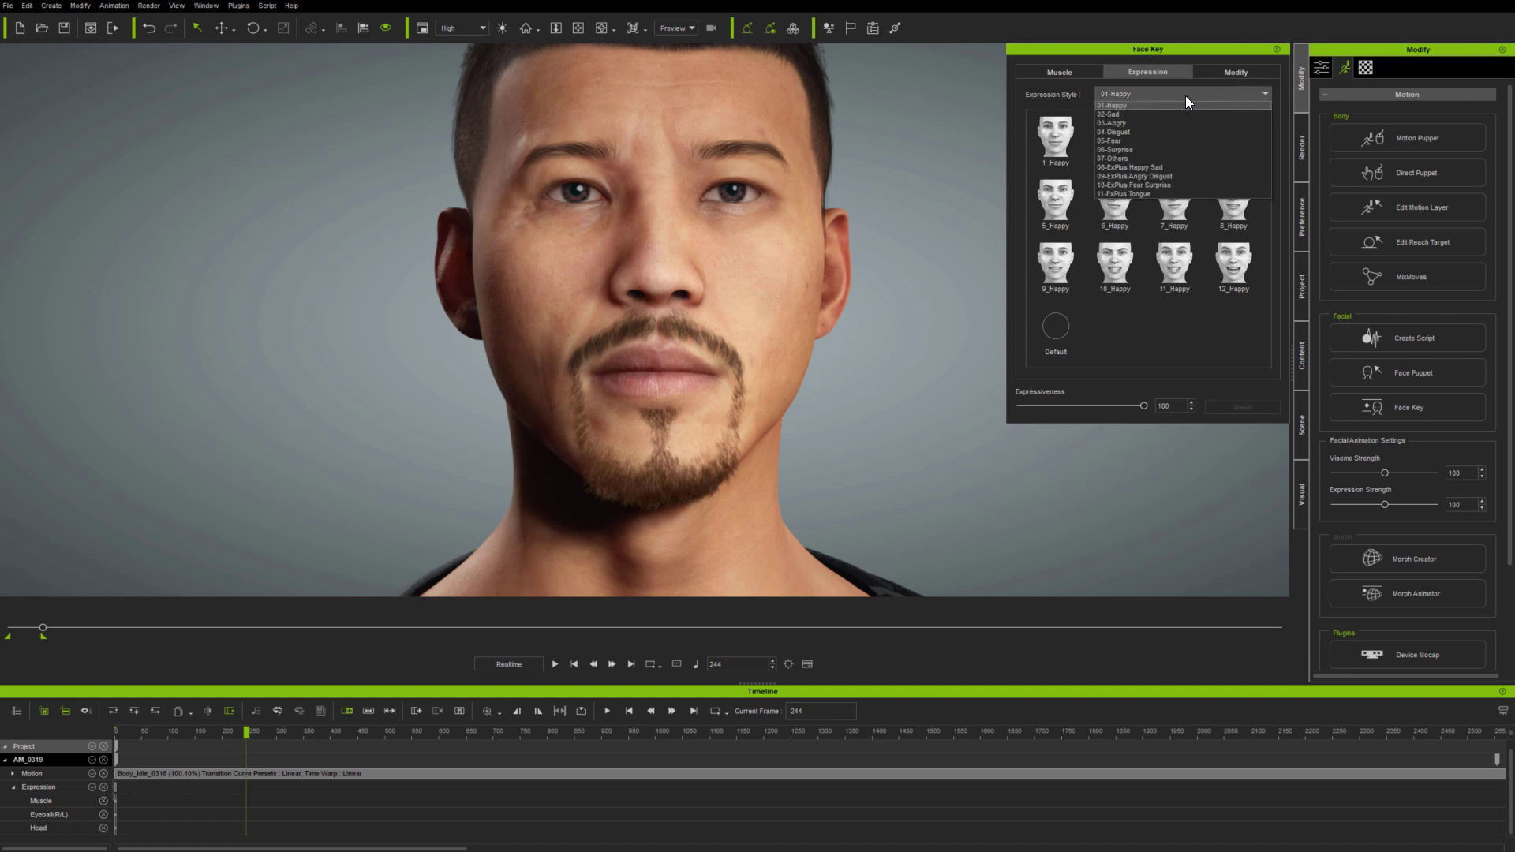
left_click(1152, 167)
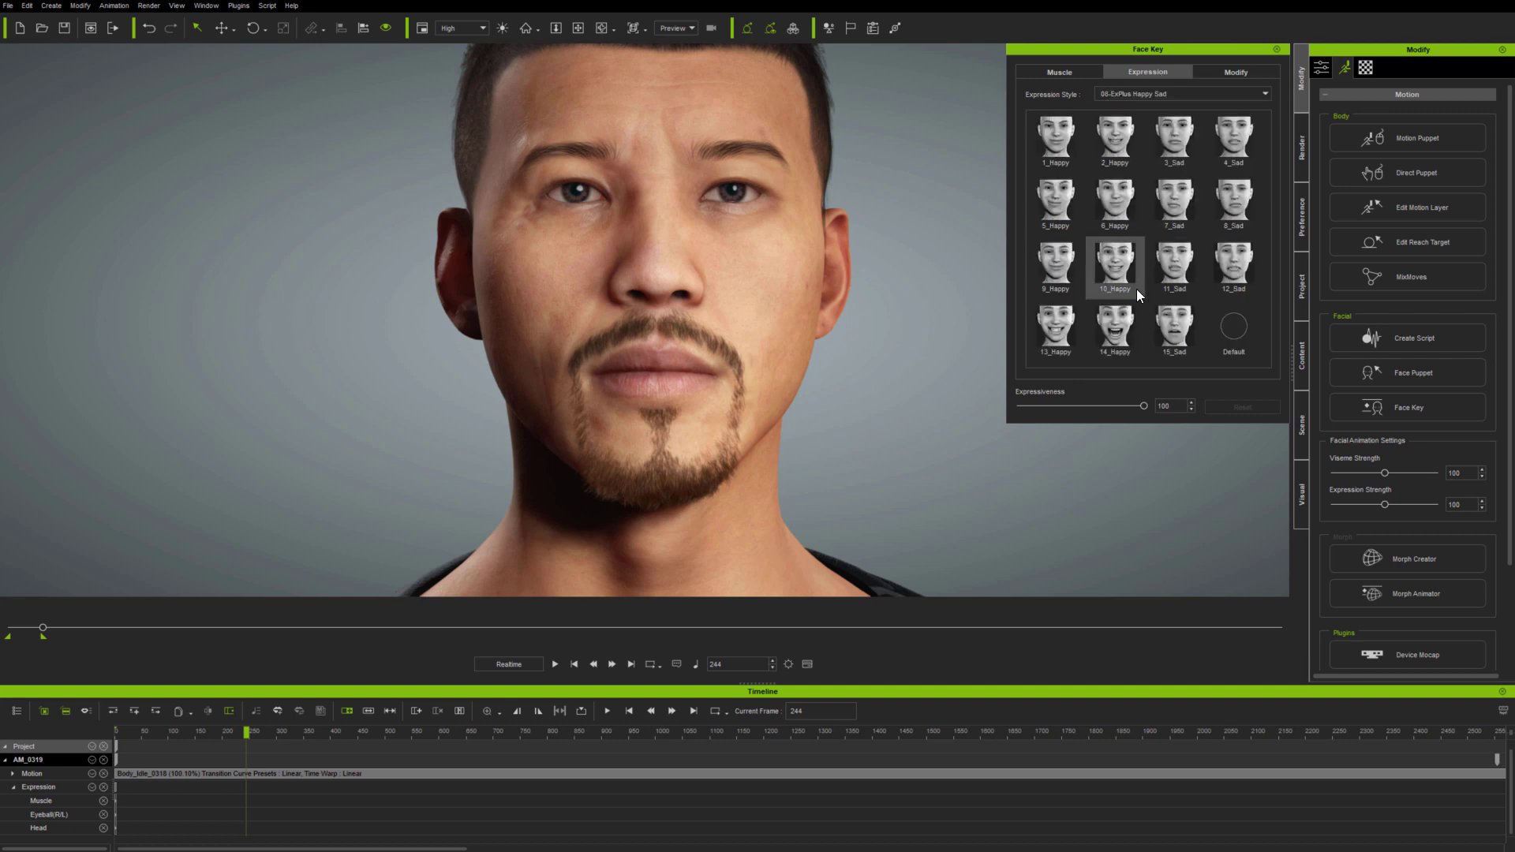
left_click(1054, 131)
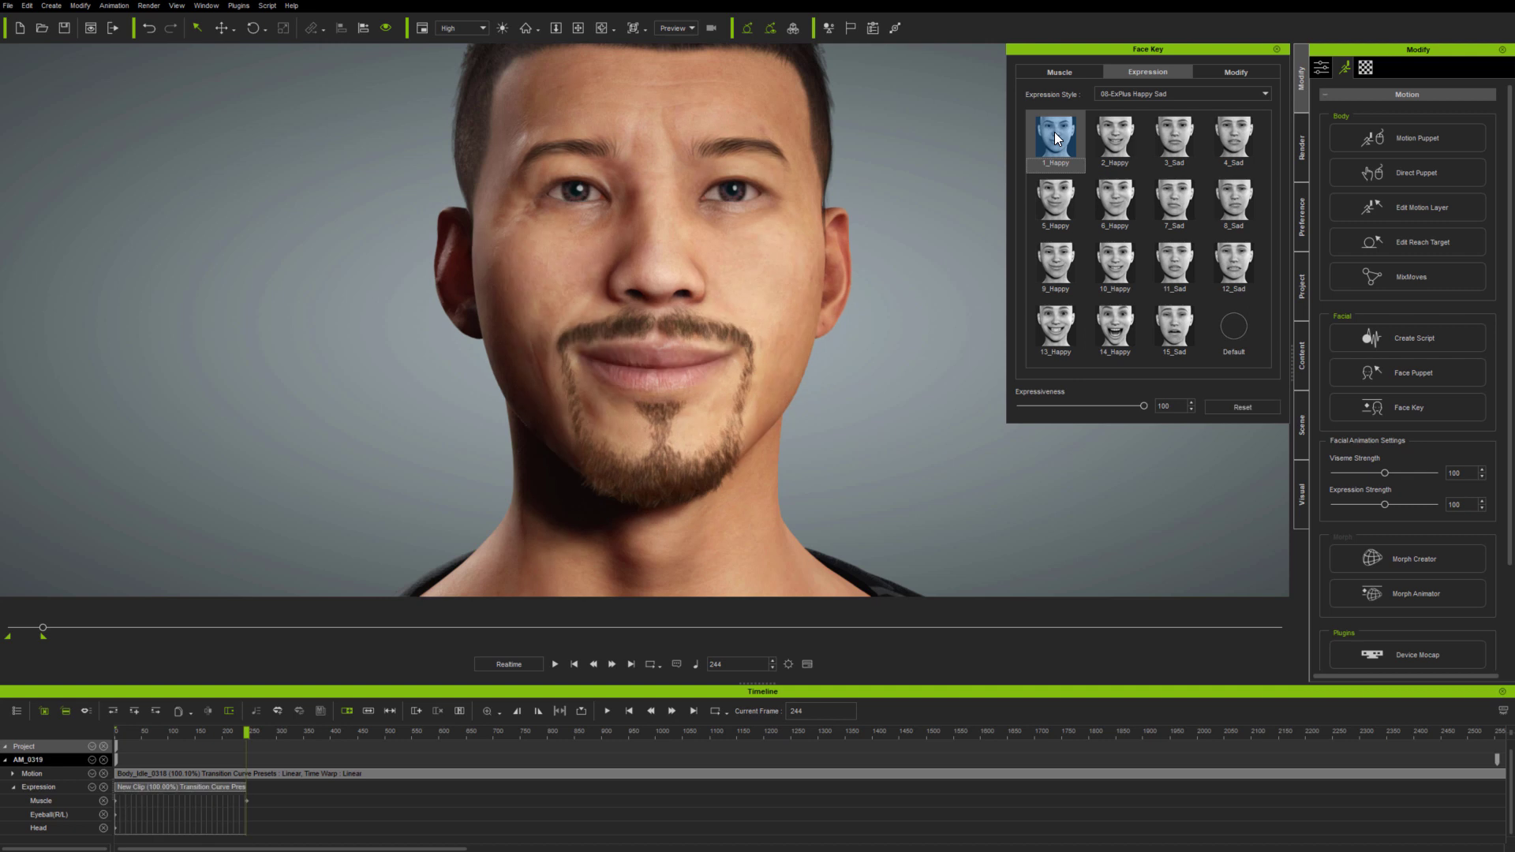
left_click(1119, 206)
left_click(1062, 329)
left_click(1117, 330)
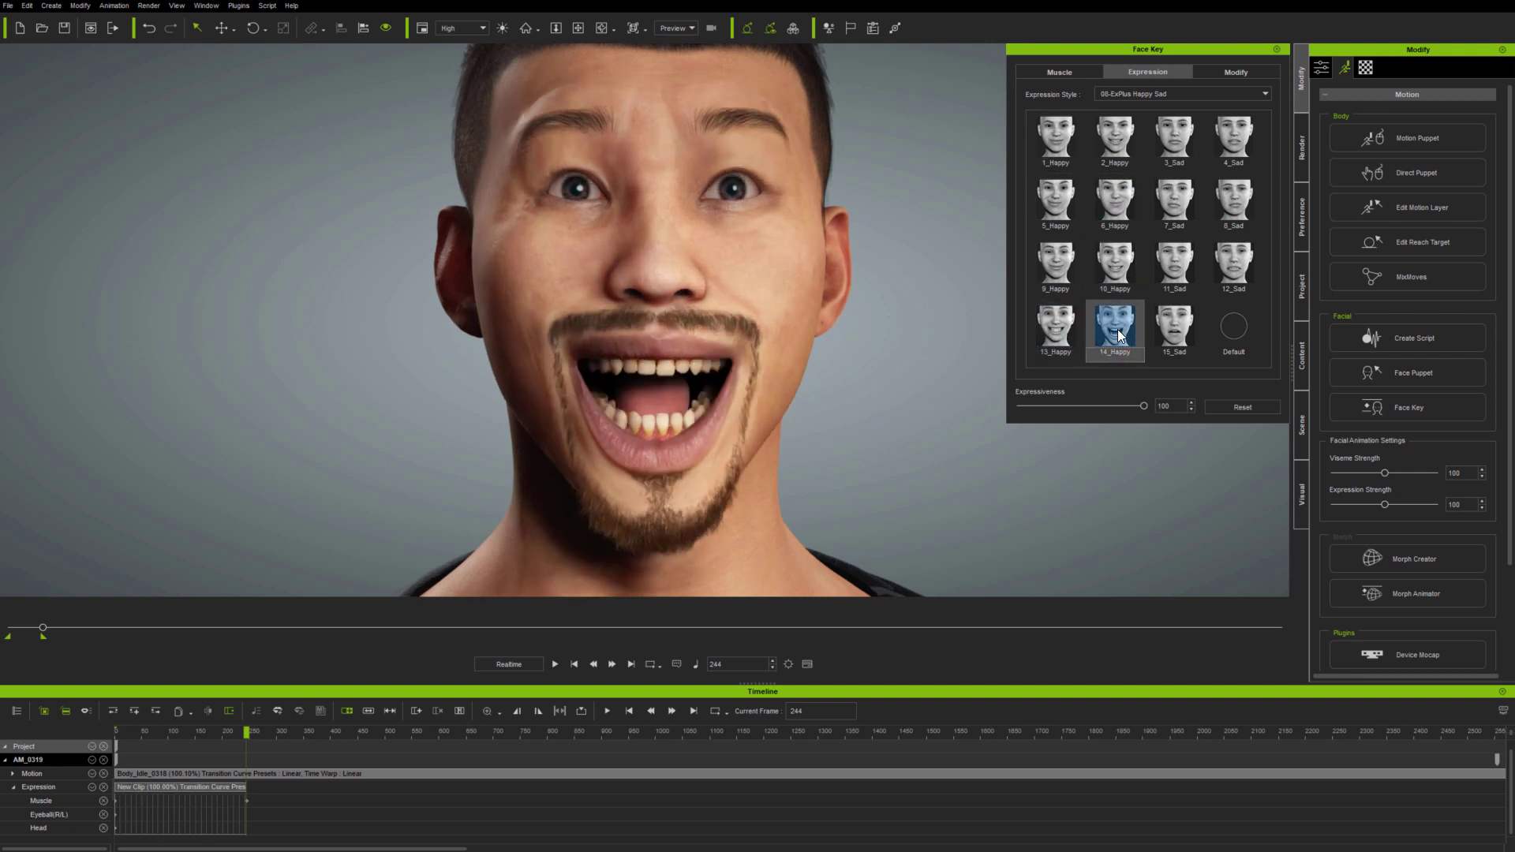
left_click(1170, 344)
left_click(1239, 267)
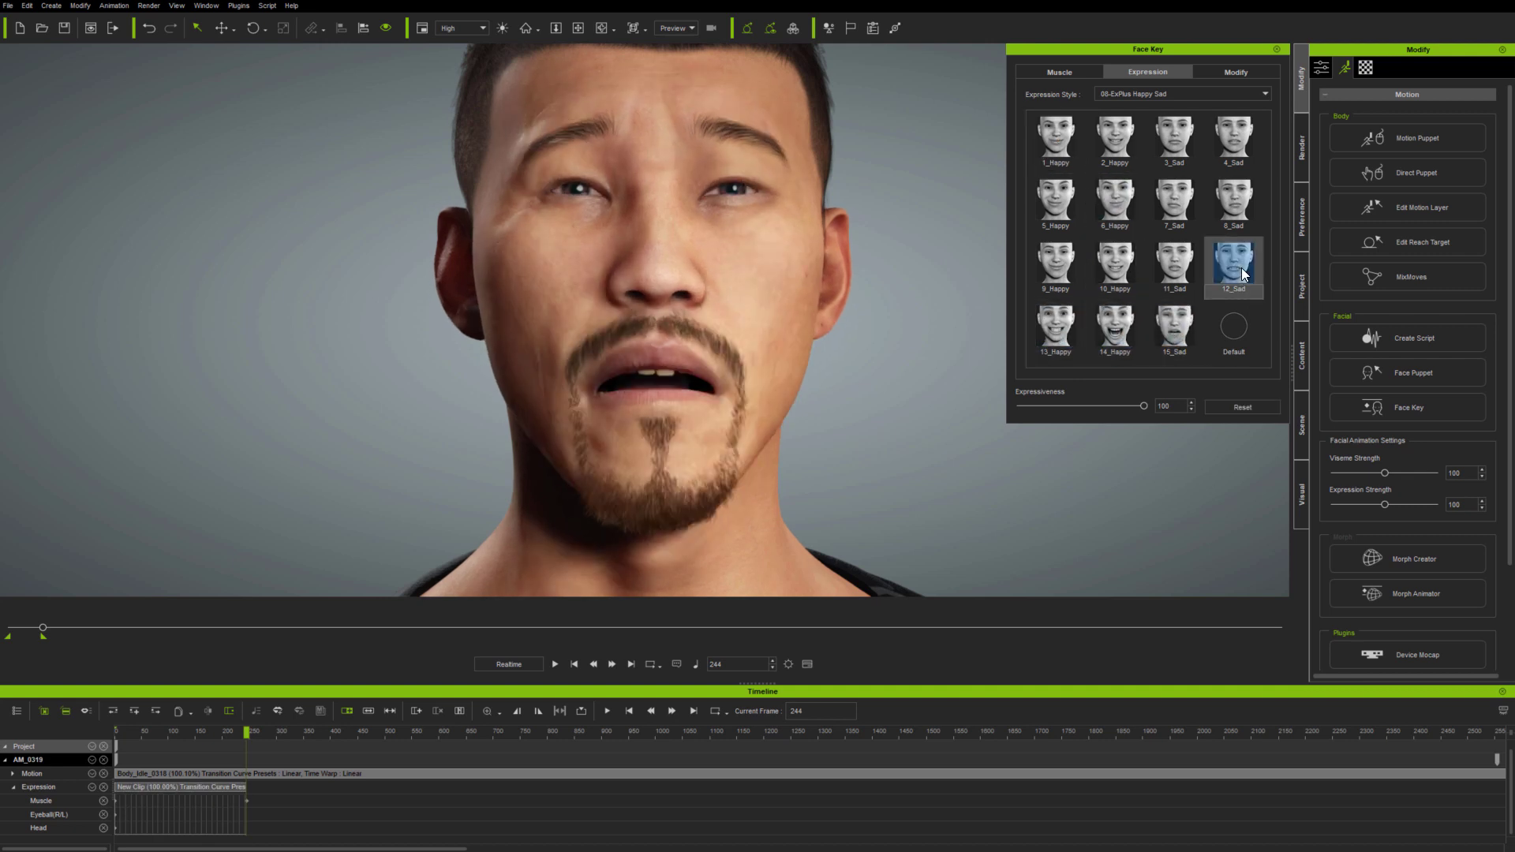
left_click(1243, 137)
- Switch to the 09-ExPlus Angry Disgust expression style and try the 2_Angry, 5_Angry and 10_Angry presets, ending on 14_Angry
left_click(1190, 94)
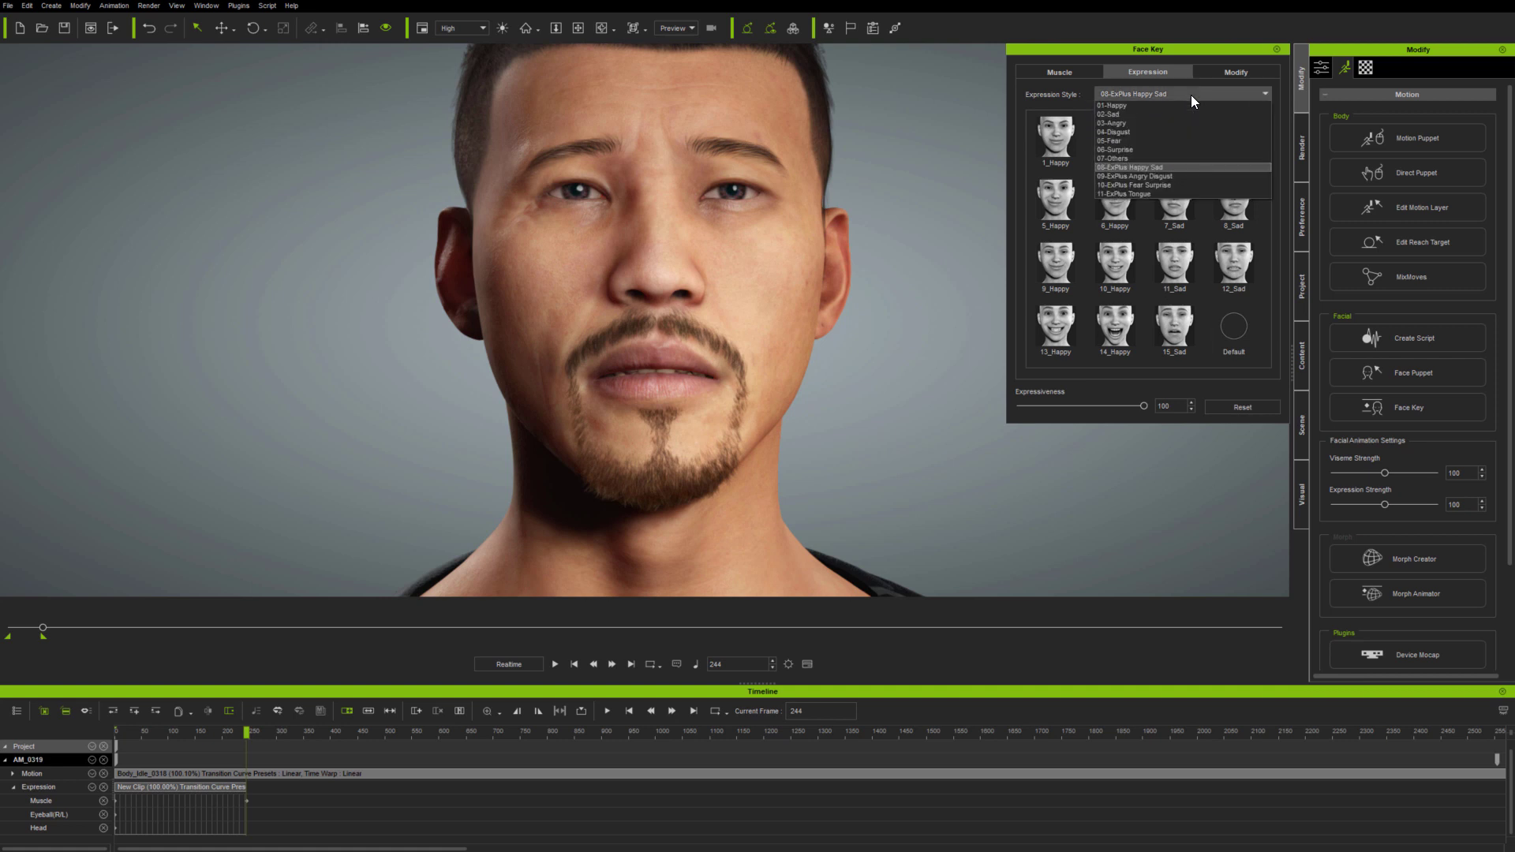
left_click(1157, 173)
left_click(1117, 142)
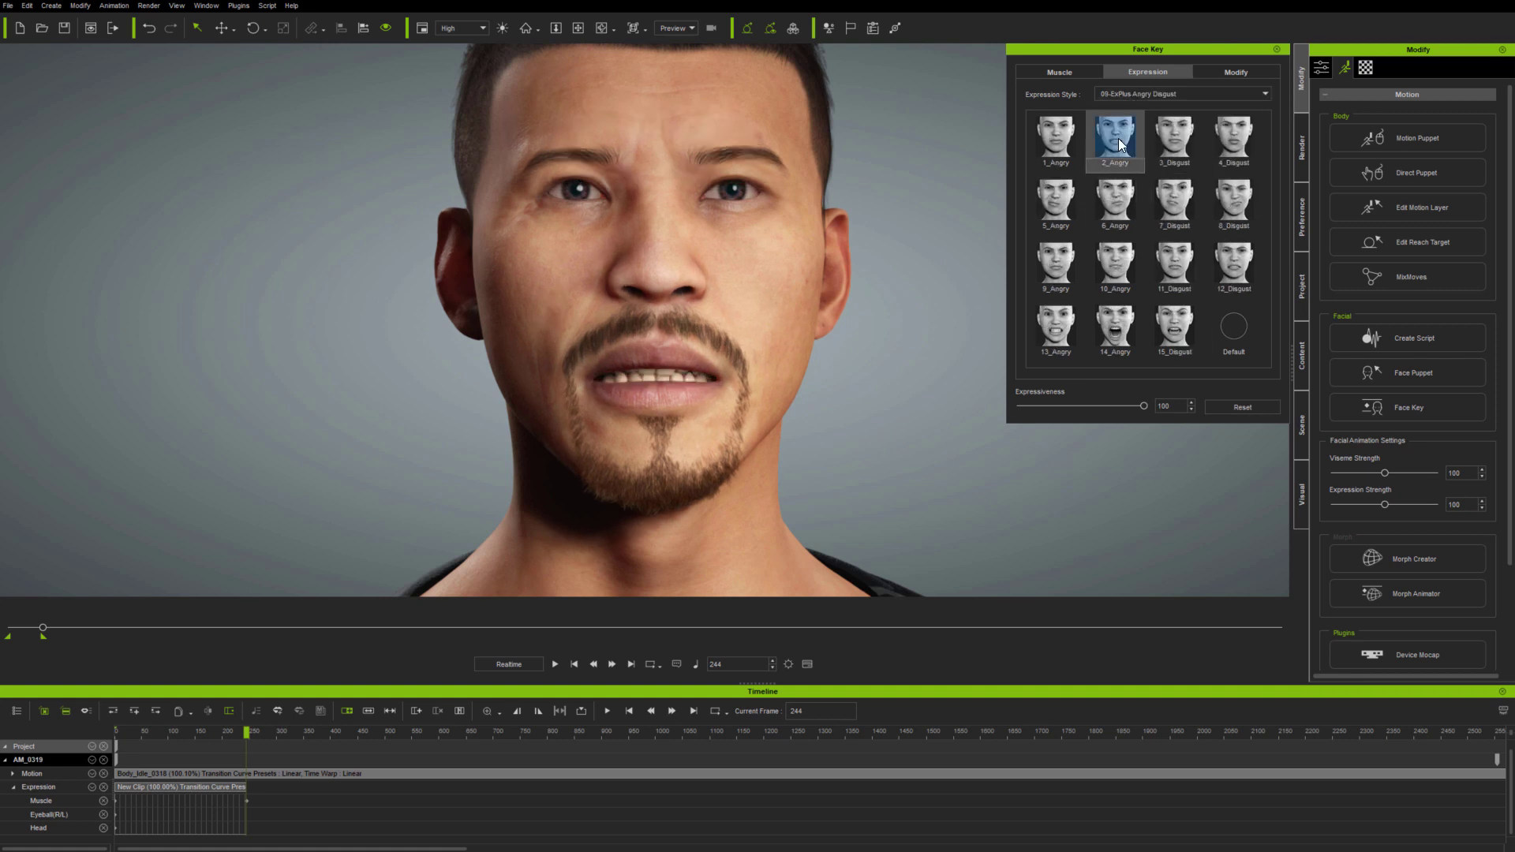
left_click(1054, 200)
left_click(1112, 272)
left_click(1115, 325)
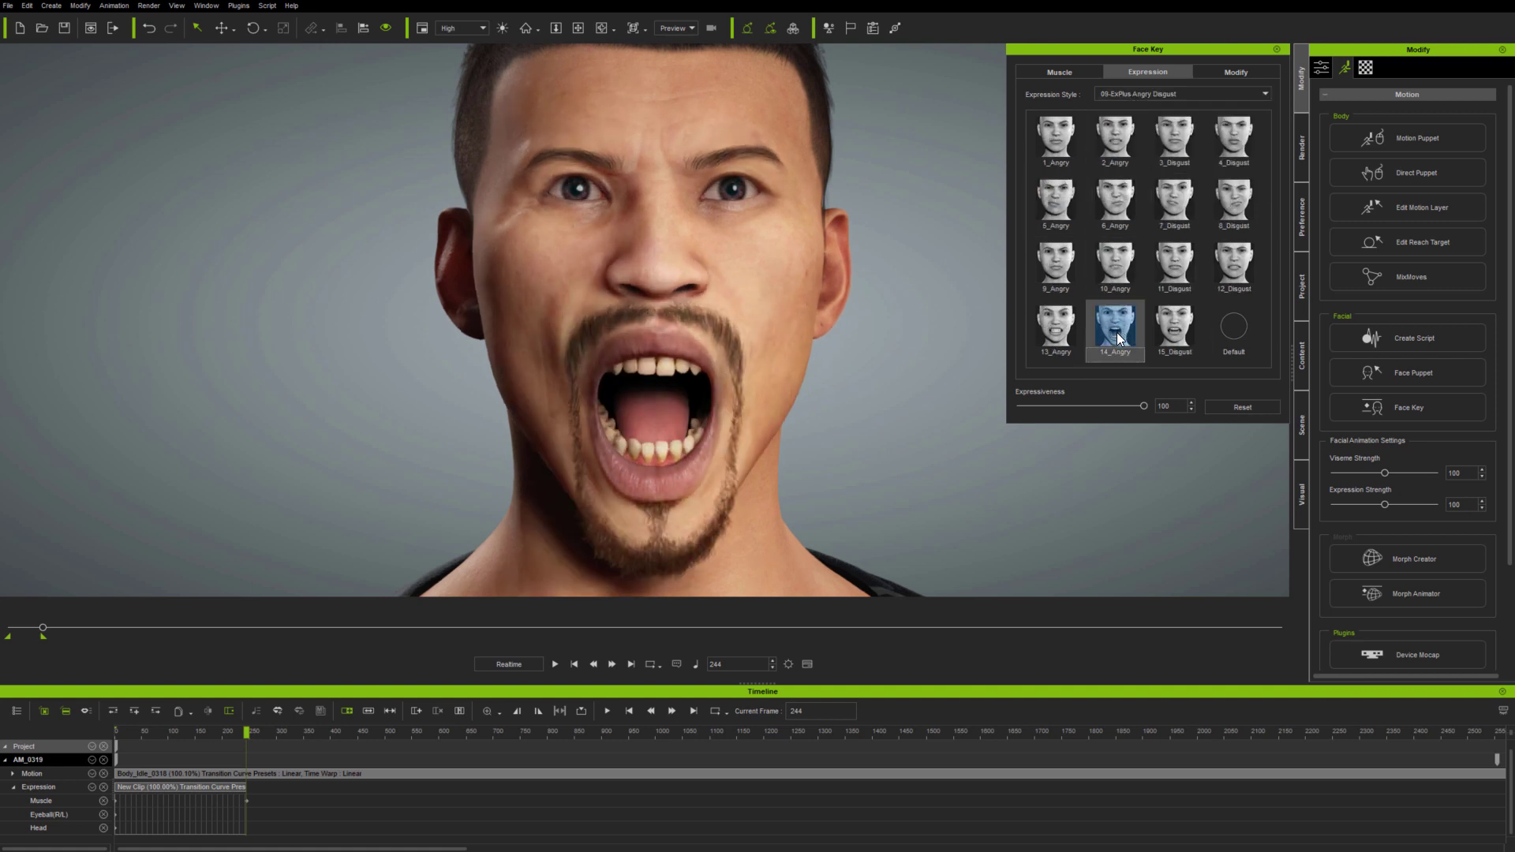
- Try the 15_Disgust, 12_Disgust, 7_Disgust and 4_Disgust presets from the 09-ExPlus Angry Disgust expression style
left_click(1177, 329)
left_click(1242, 254)
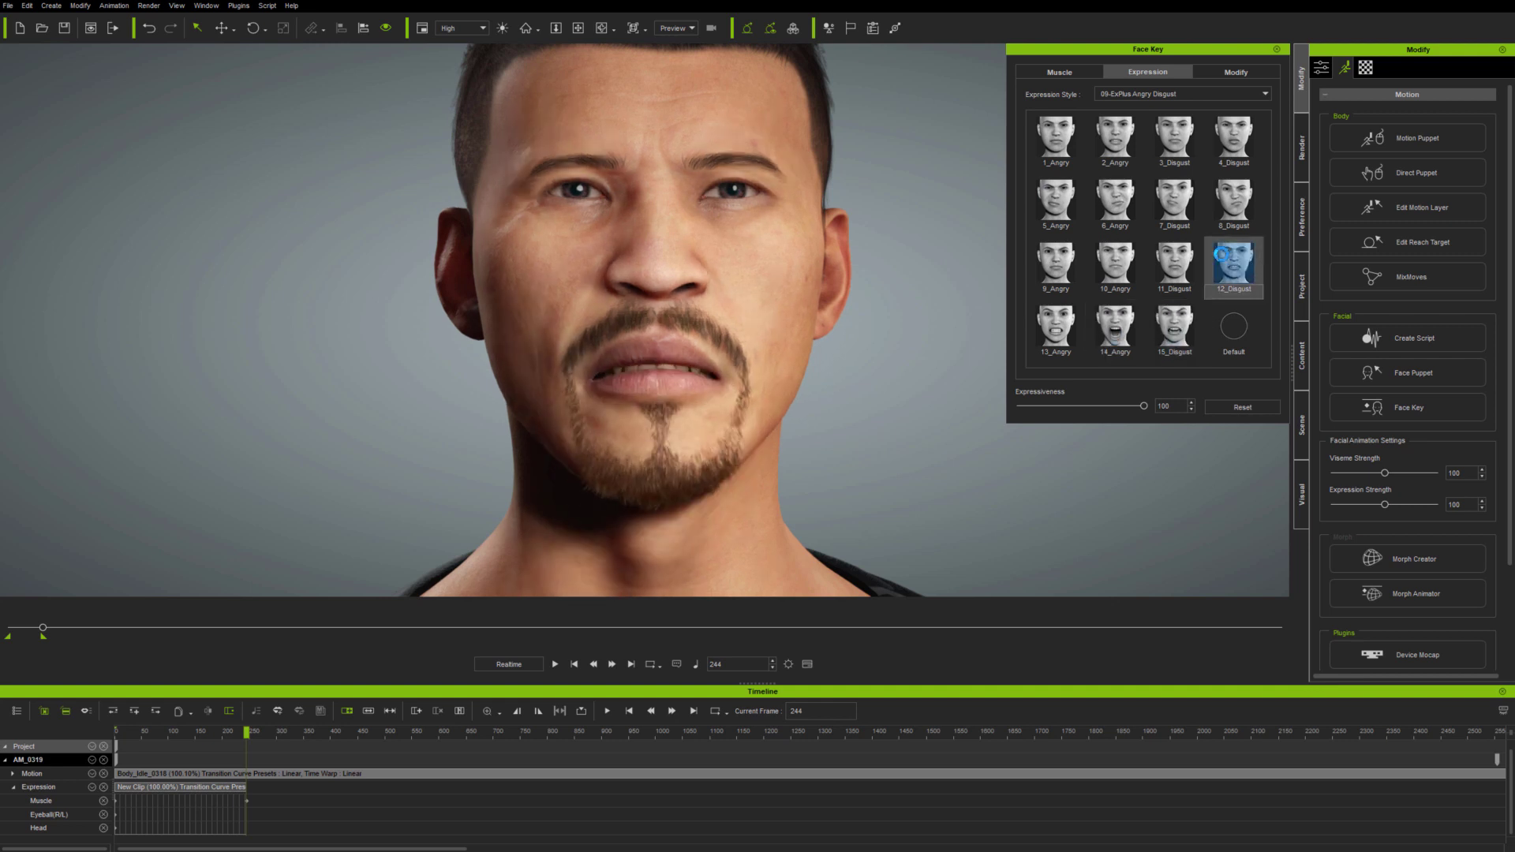
left_click(1177, 204)
left_click(1231, 136)
- Switch to the 10-ExPlus Fear Surprise expression style and try fear and surprise presets, including 2_Fear, 10_Fear, 13_Fear, 12_Surprise and 4_Surprise
left_click(1166, 92)
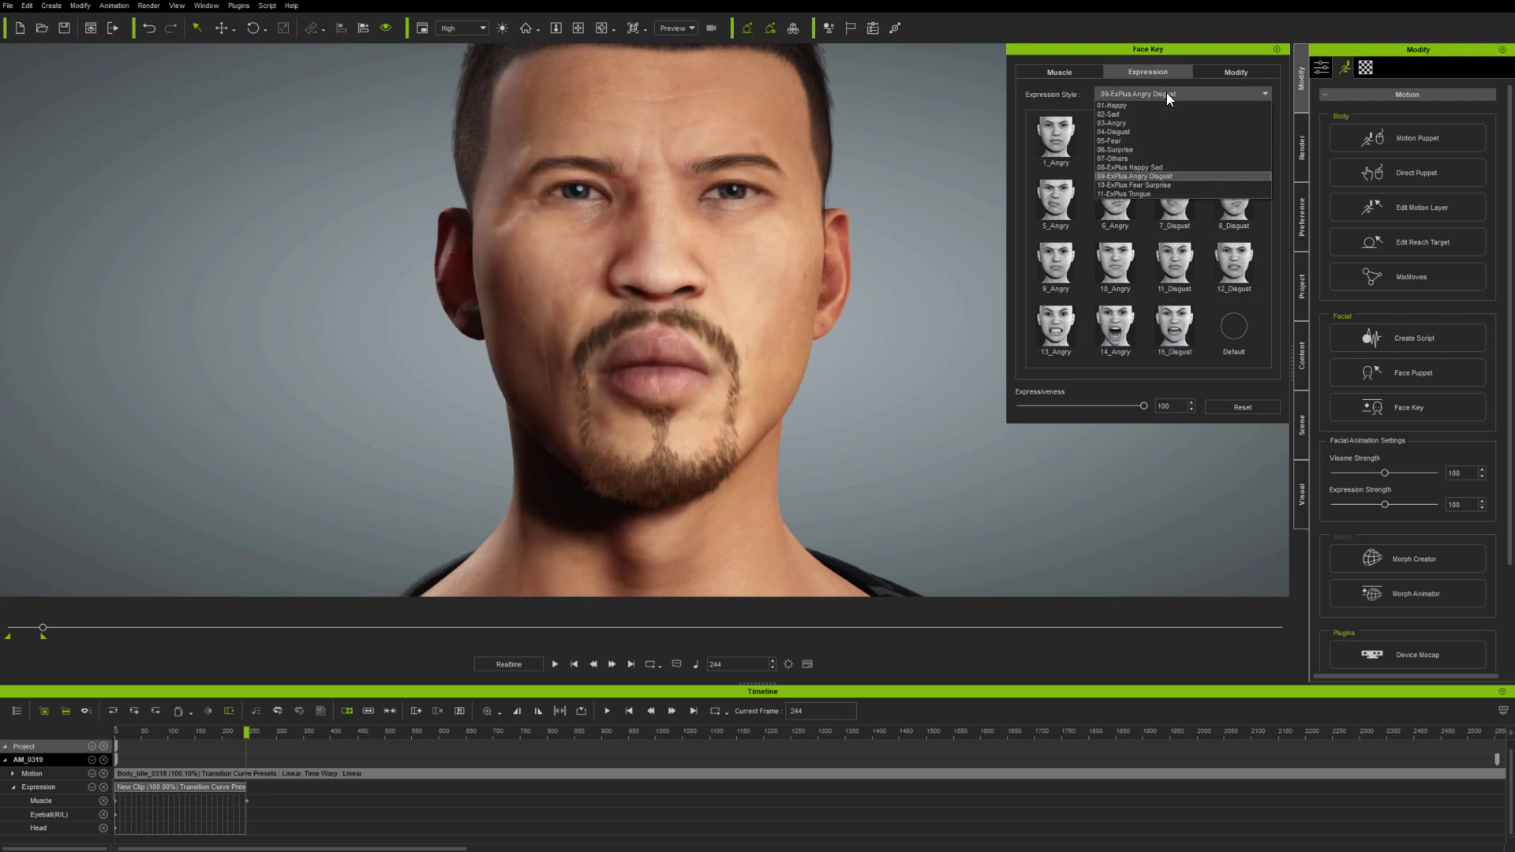
left_click(1153, 182)
left_click(1118, 135)
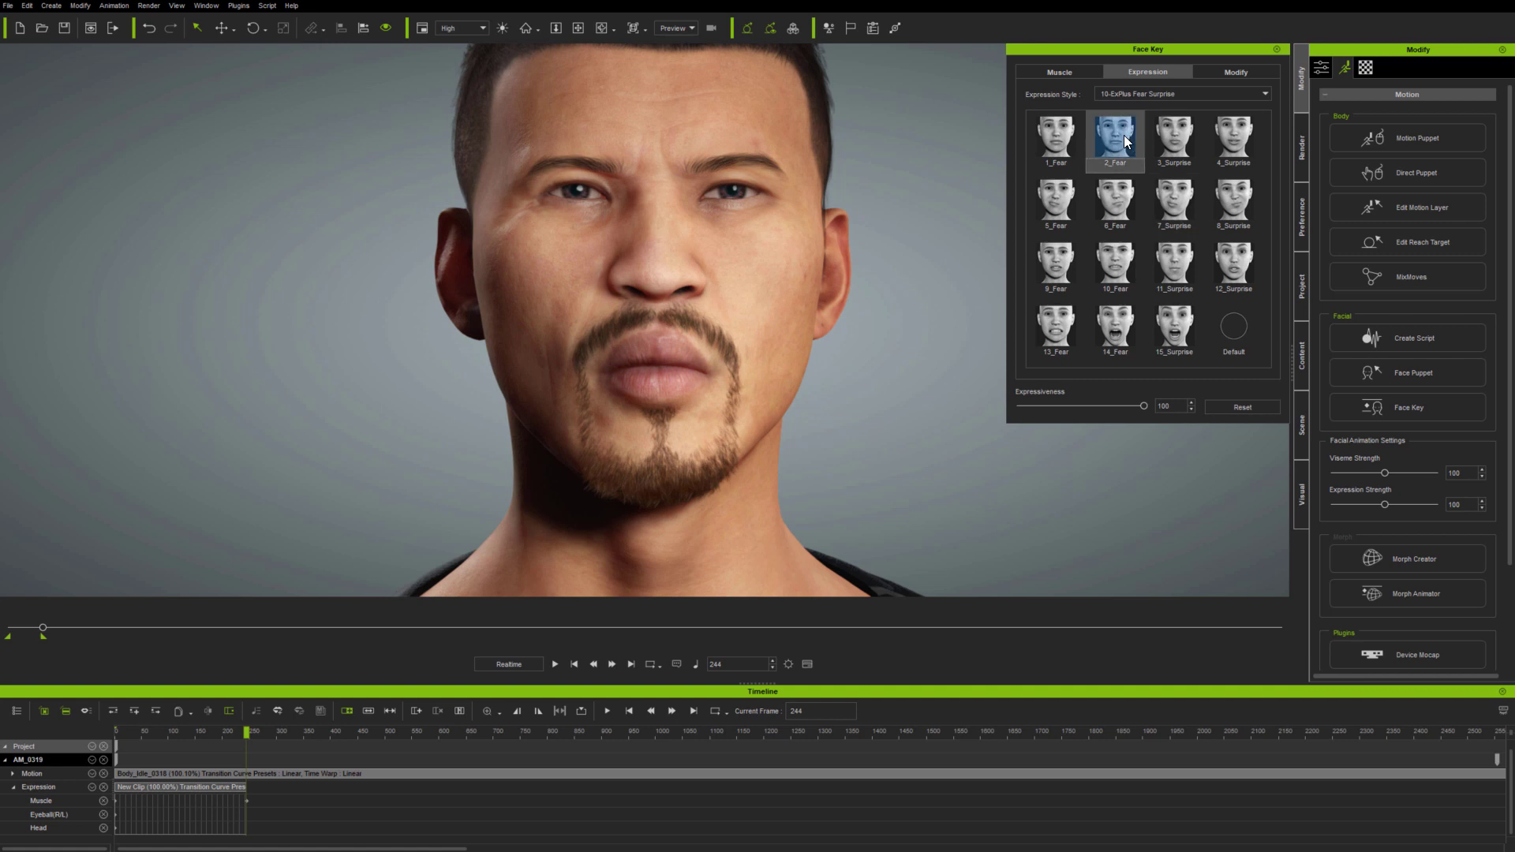
left_click(1063, 192)
left_click(1114, 262)
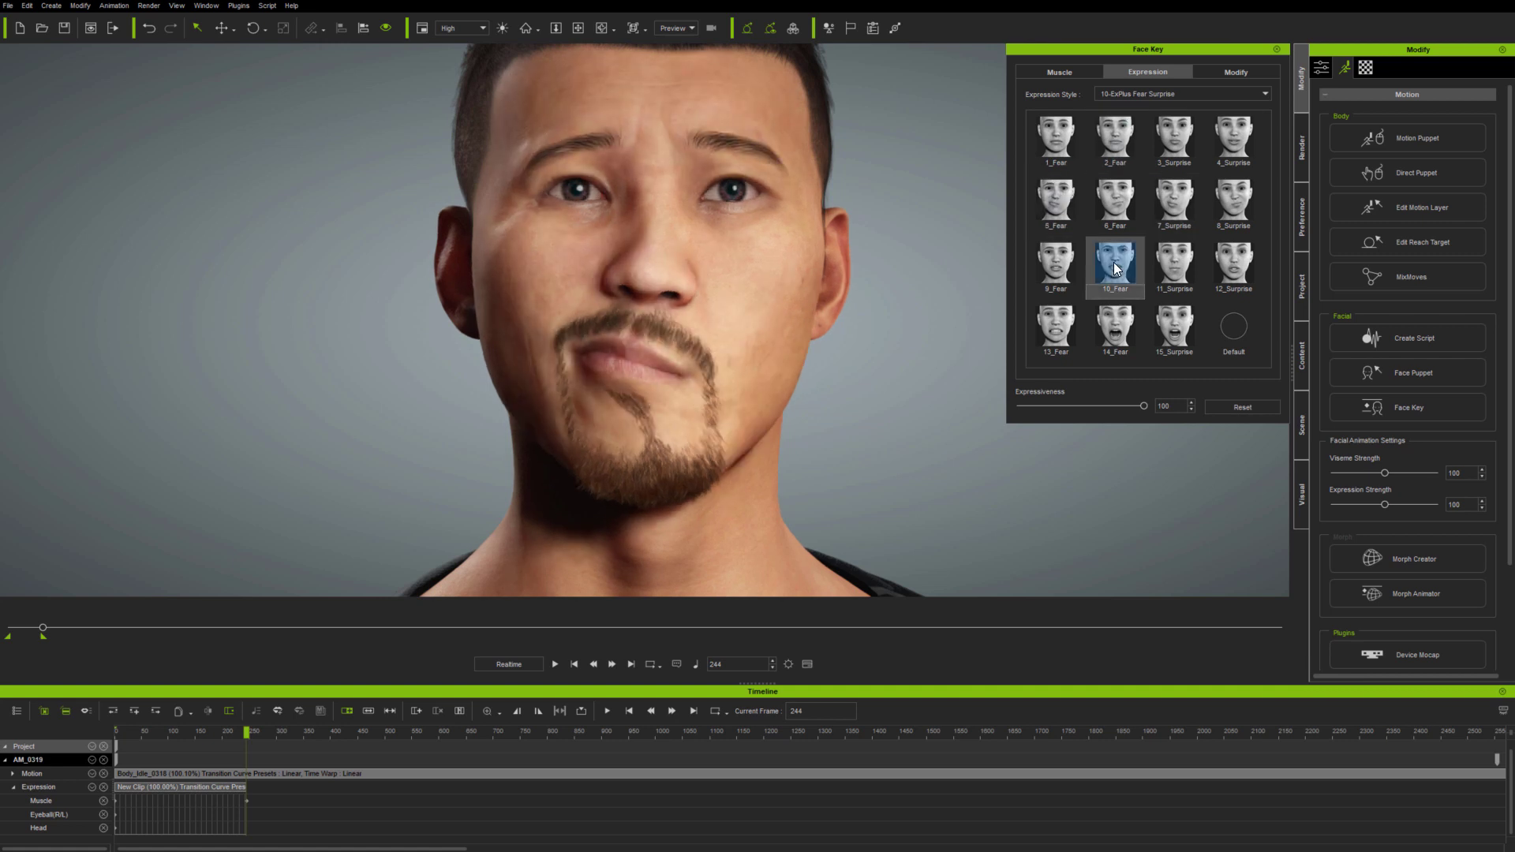
left_click(1053, 341)
left_click(1170, 338)
left_click(1233, 272)
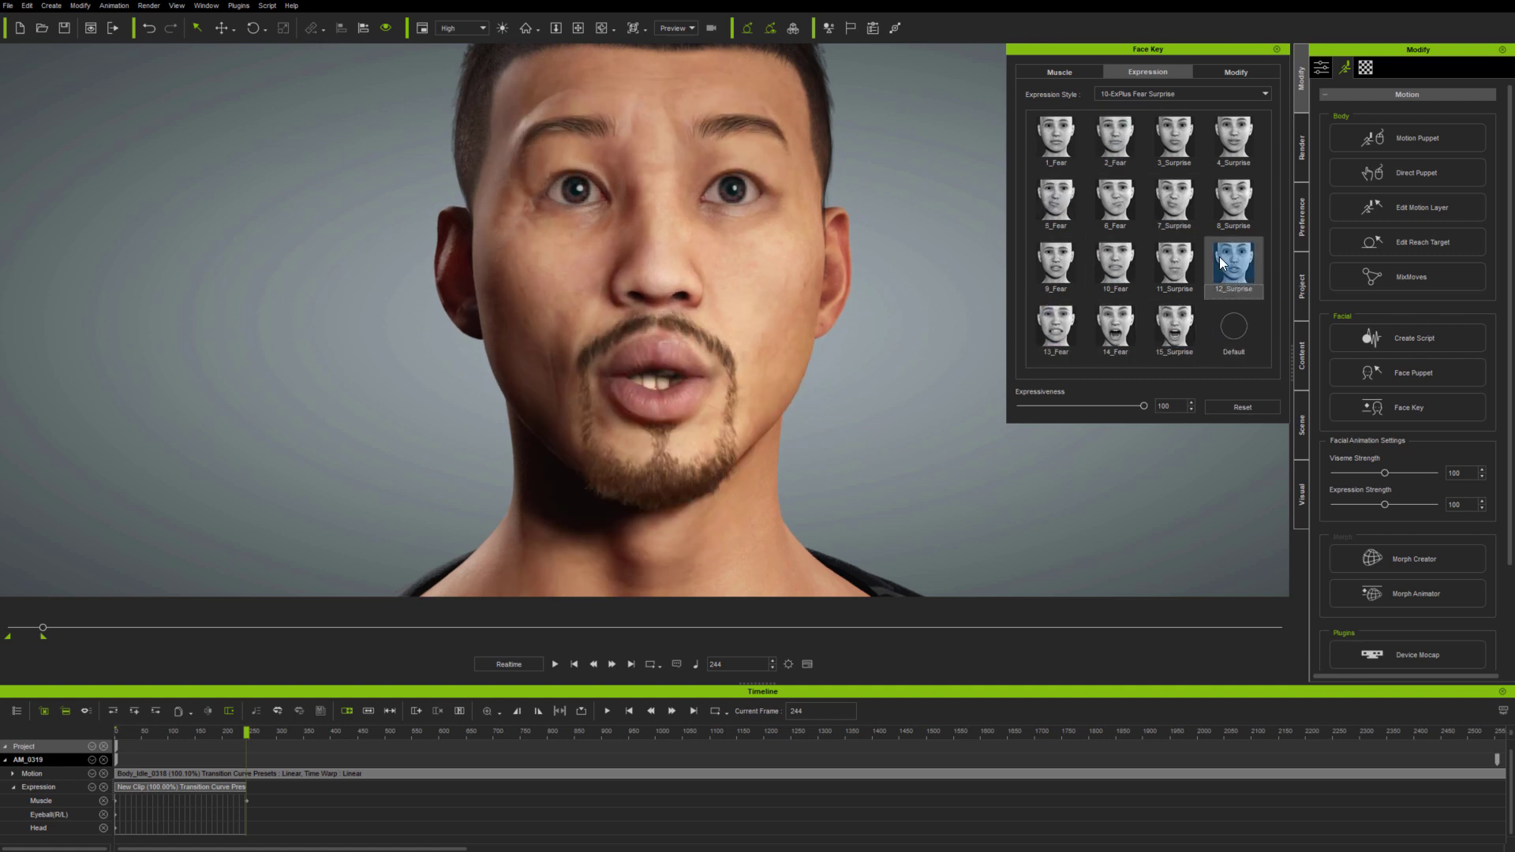
left_click(1184, 197)
left_click(1236, 136)
- Switch to the 11-ExPlus Tongue expression style and try its tongue presets, from 1_Show through the lick and lip poses to the bite
left_click(1195, 93)
left_click(1137, 193)
left_click(1049, 132)
left_click(1110, 130)
left_click(1118, 199)
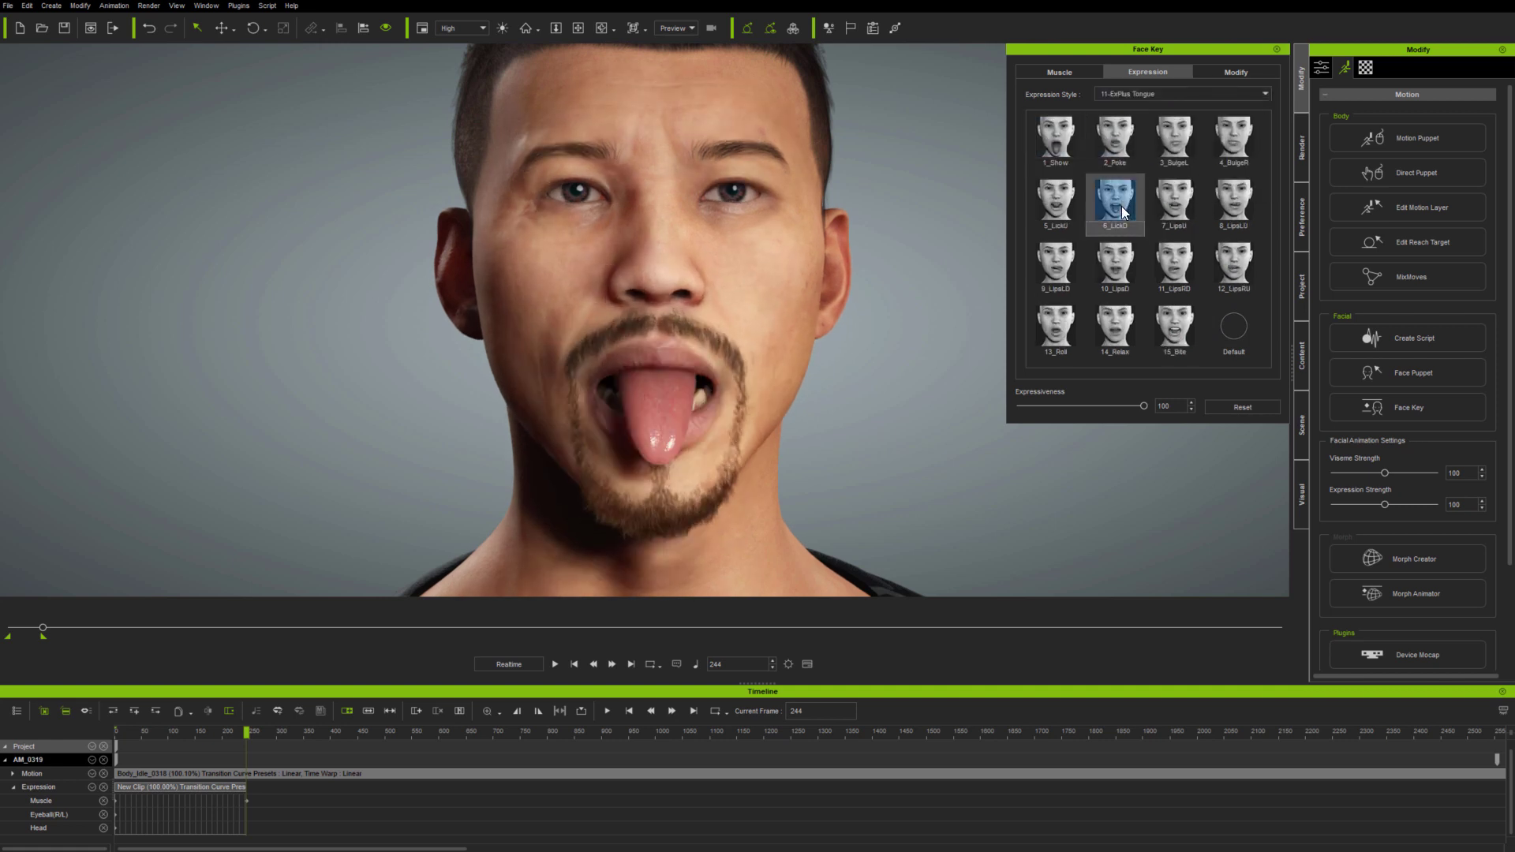
left_click(1054, 262)
left_click(1111, 260)
left_click(1169, 259)
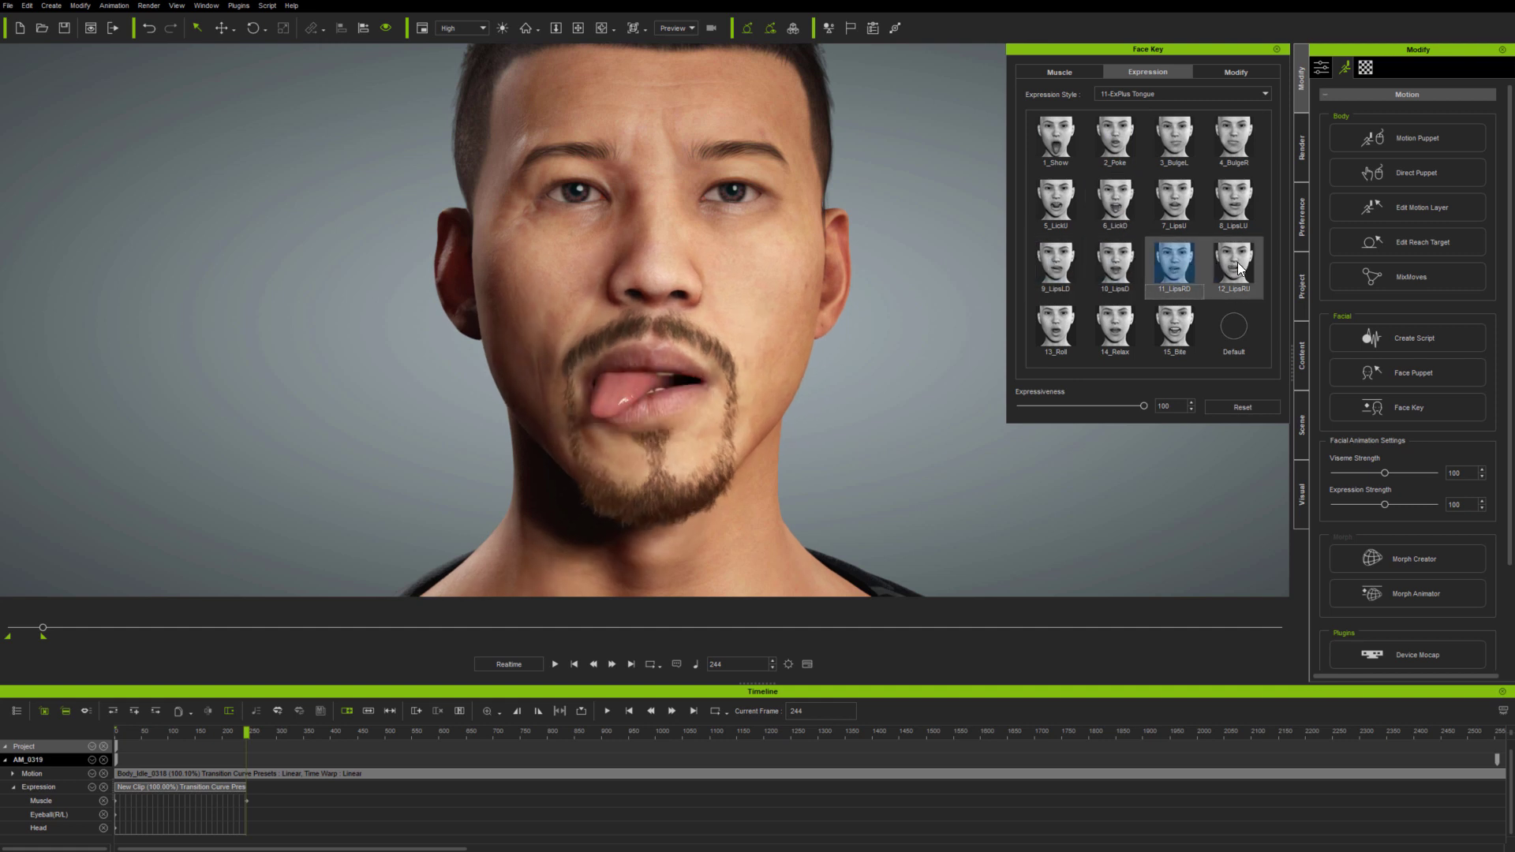
left_click(1235, 262)
left_click(1077, 323)
left_click(1113, 335)
left_click(1176, 332)
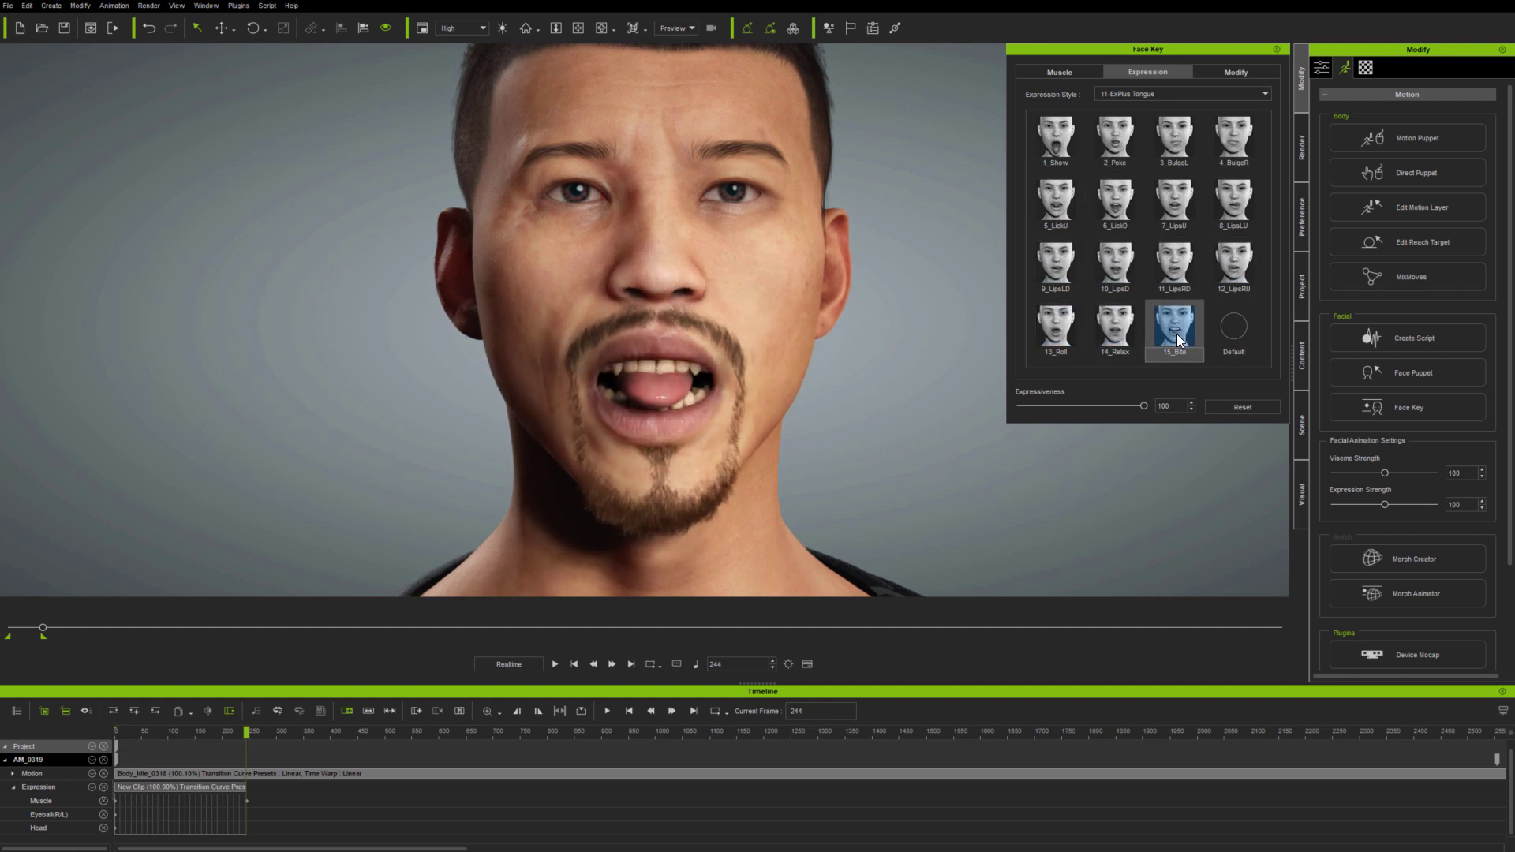
- Try the first preset and 9_Suck from the 07-Others style, and 12_Surprise from the 06-Surprise style
left_click(1195, 93)
left_click(1135, 157)
left_click(1055, 138)
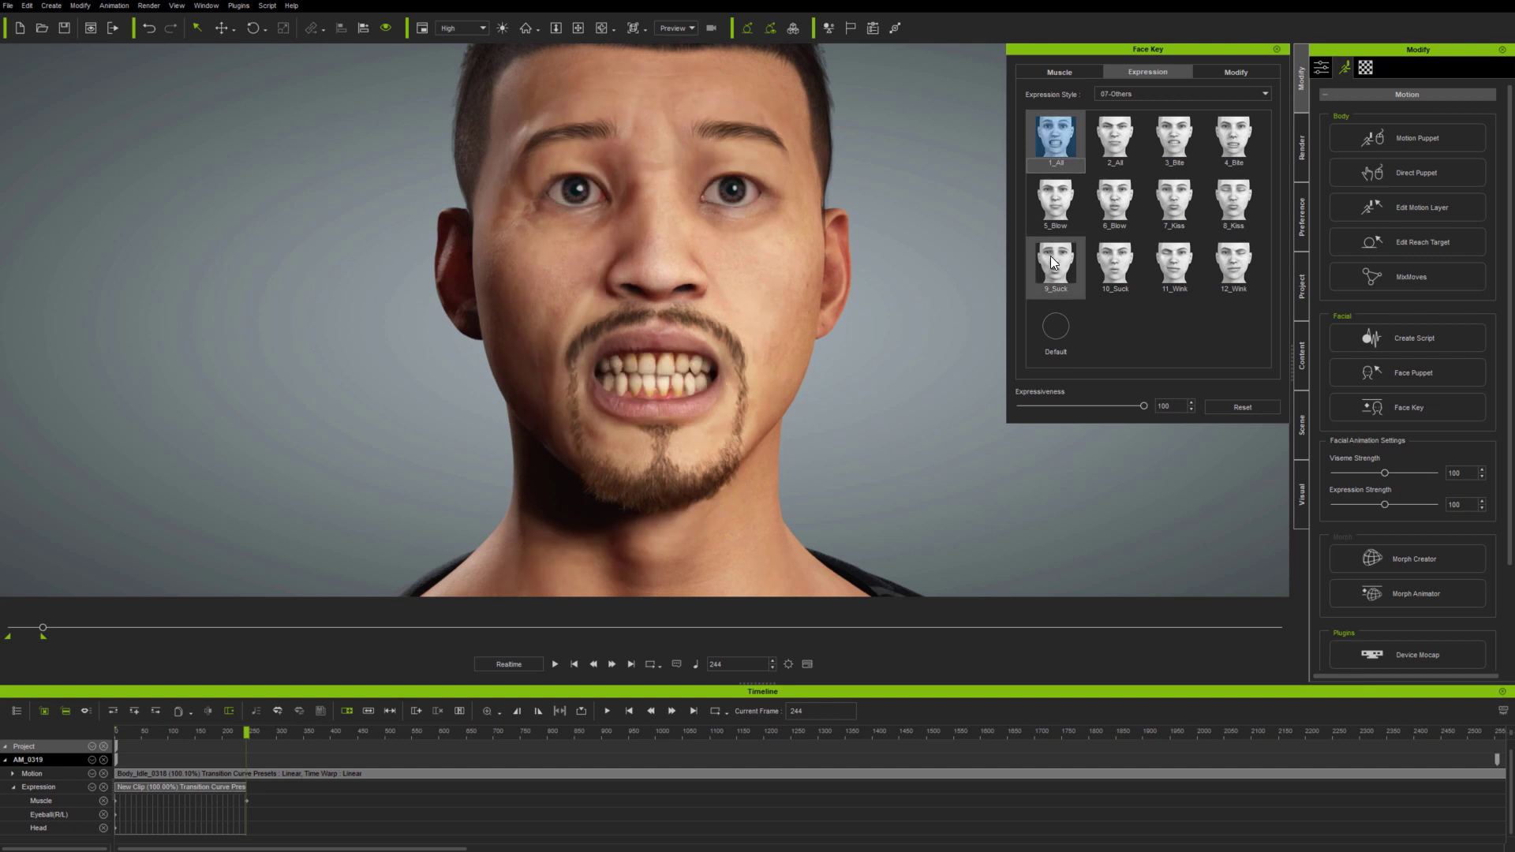
left_click(1051, 261)
left_click(1176, 97)
left_click(1130, 149)
left_click(1241, 270)
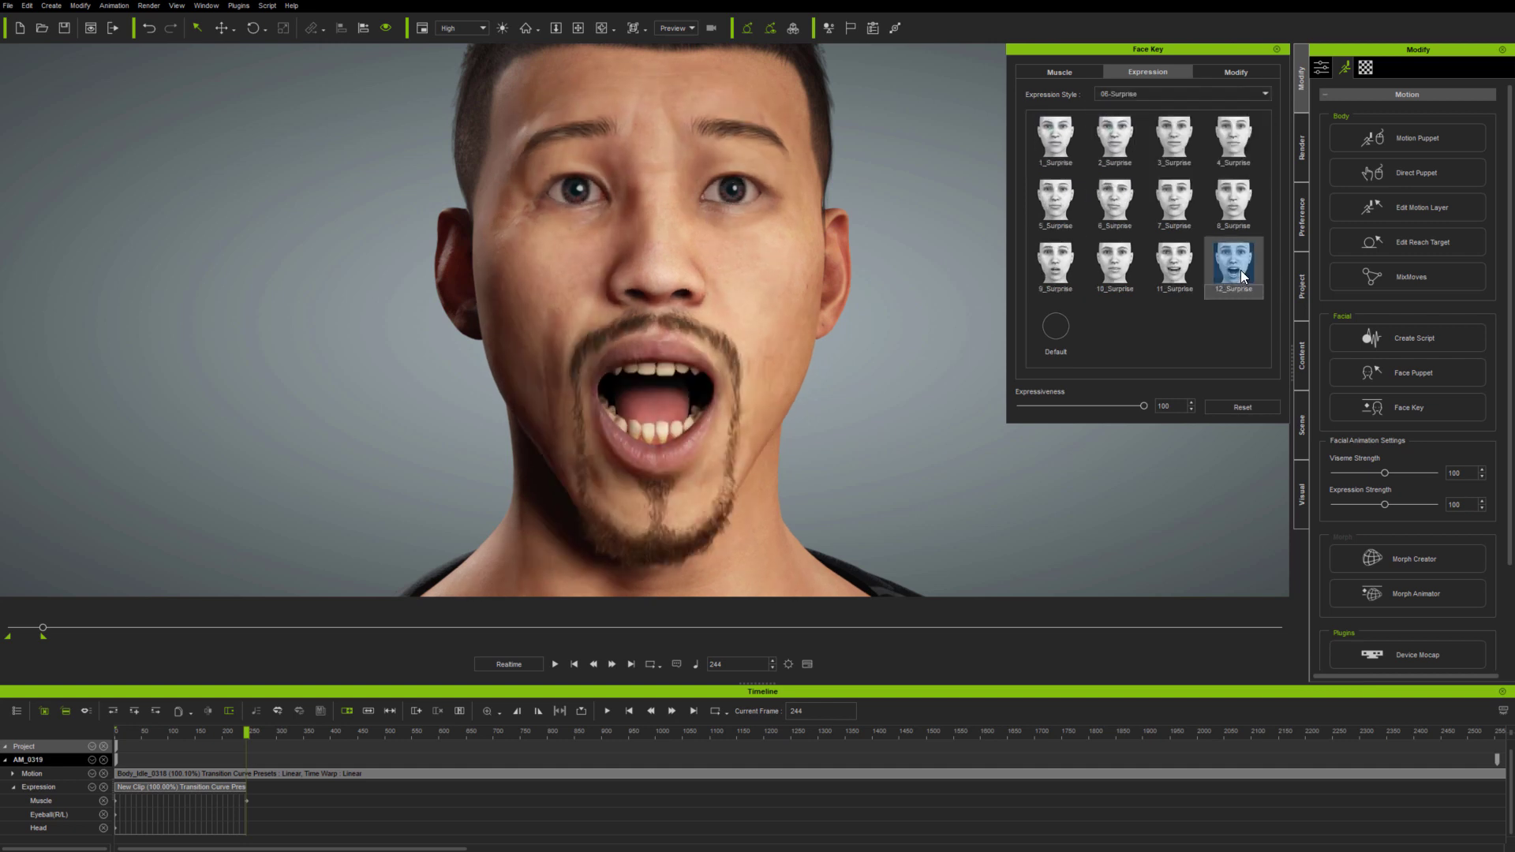
- Try one preset from the 03-Angry style and 10_Happy from 01-Happy, and return the face to the Default expression
left_click(1186, 96)
left_click(1132, 123)
left_click(1121, 262)
left_click(1191, 94)
left_click(1139, 106)
left_click(1119, 262)
left_click(1049, 335)
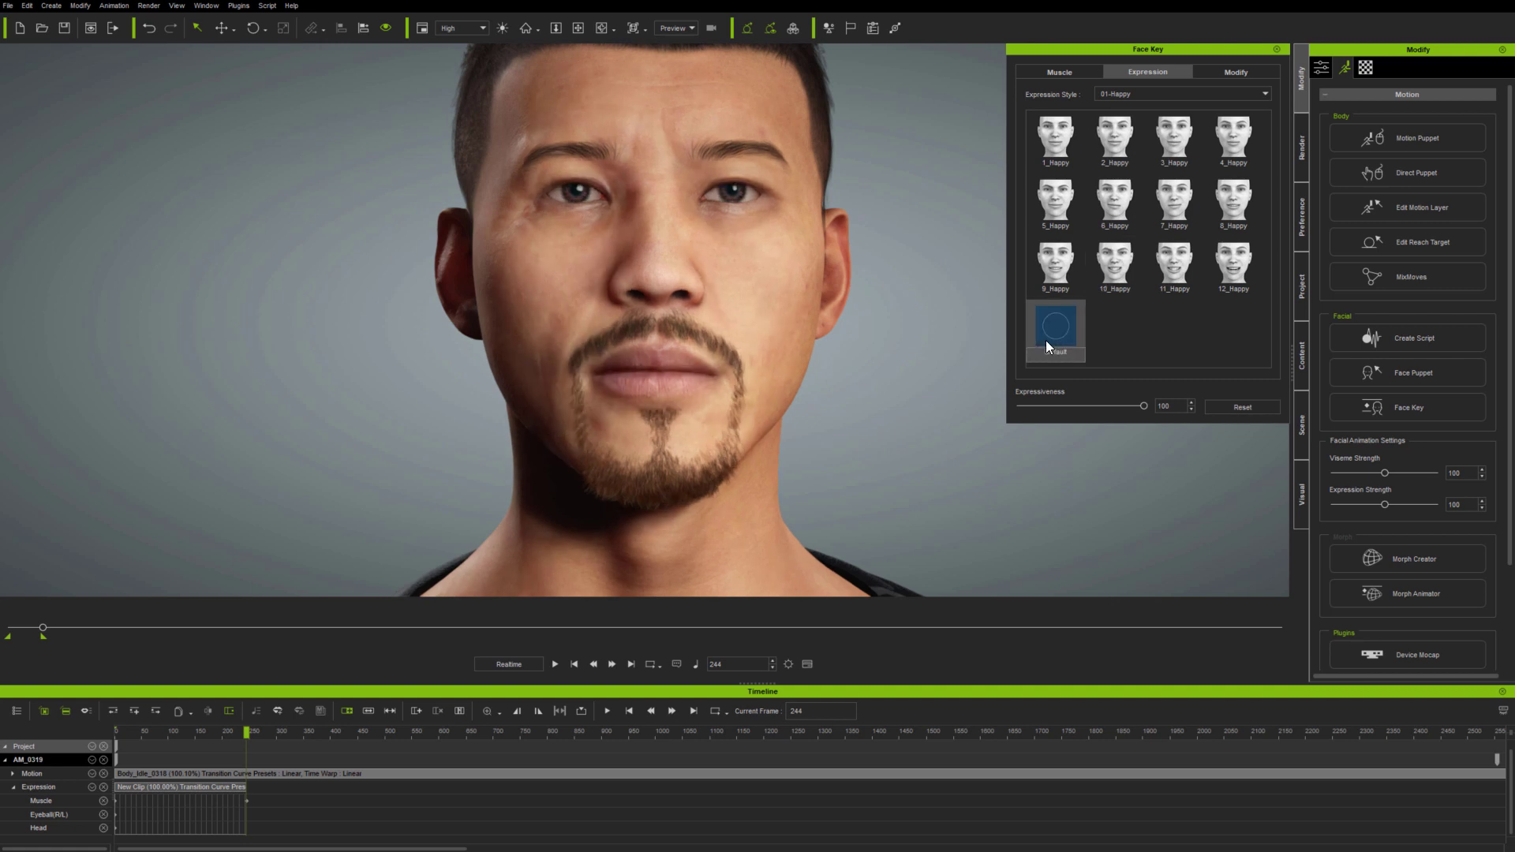
- Browse the Face Key's Modify sliders for brow, eye, nose, mouth and head, try a few head sliders and undo the changes
left_click(1242, 72)
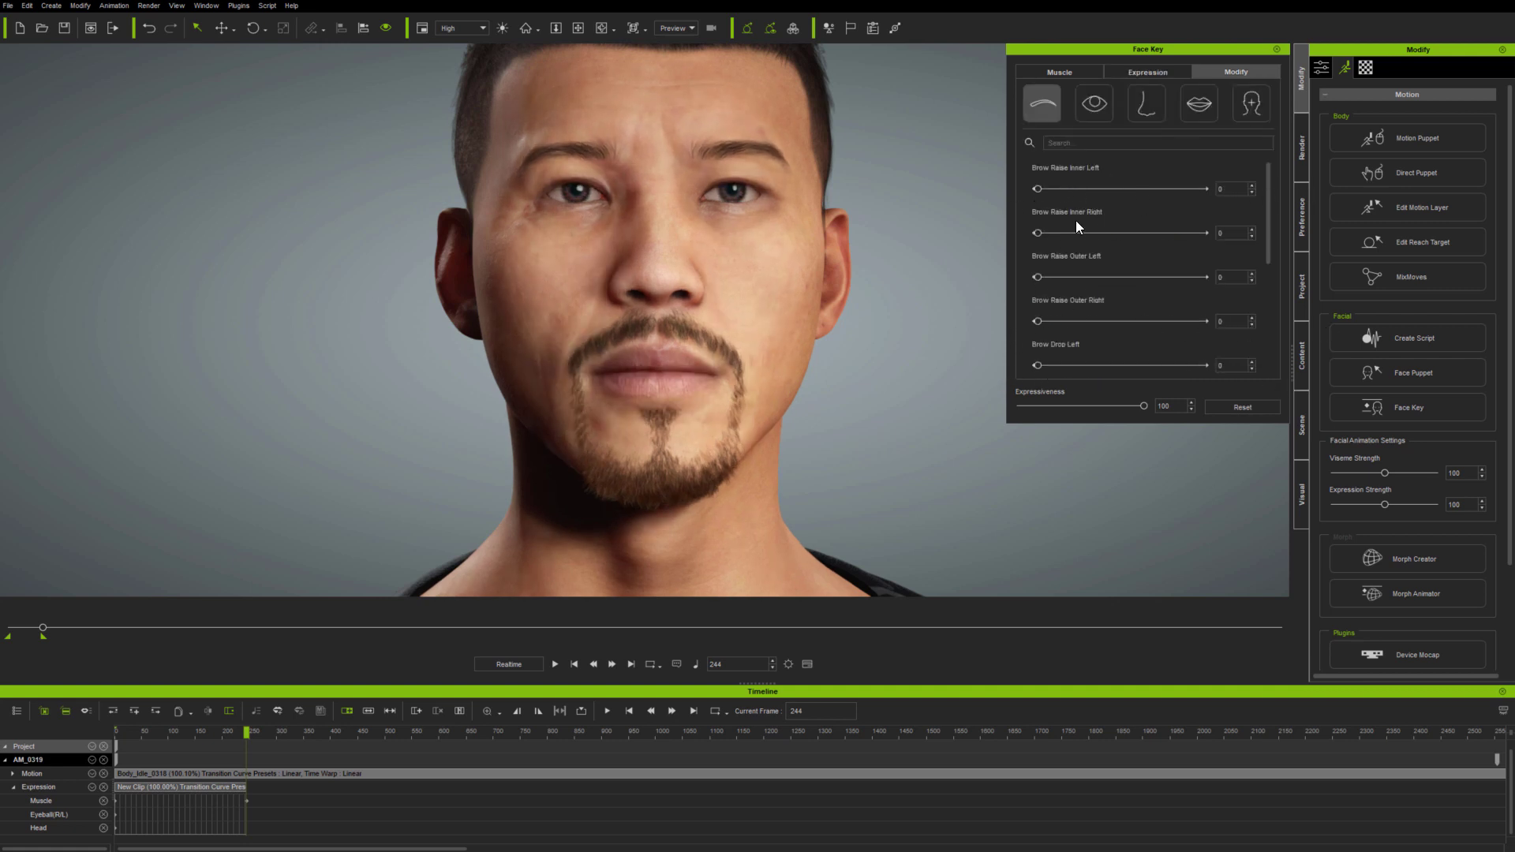
left_click(1094, 104)
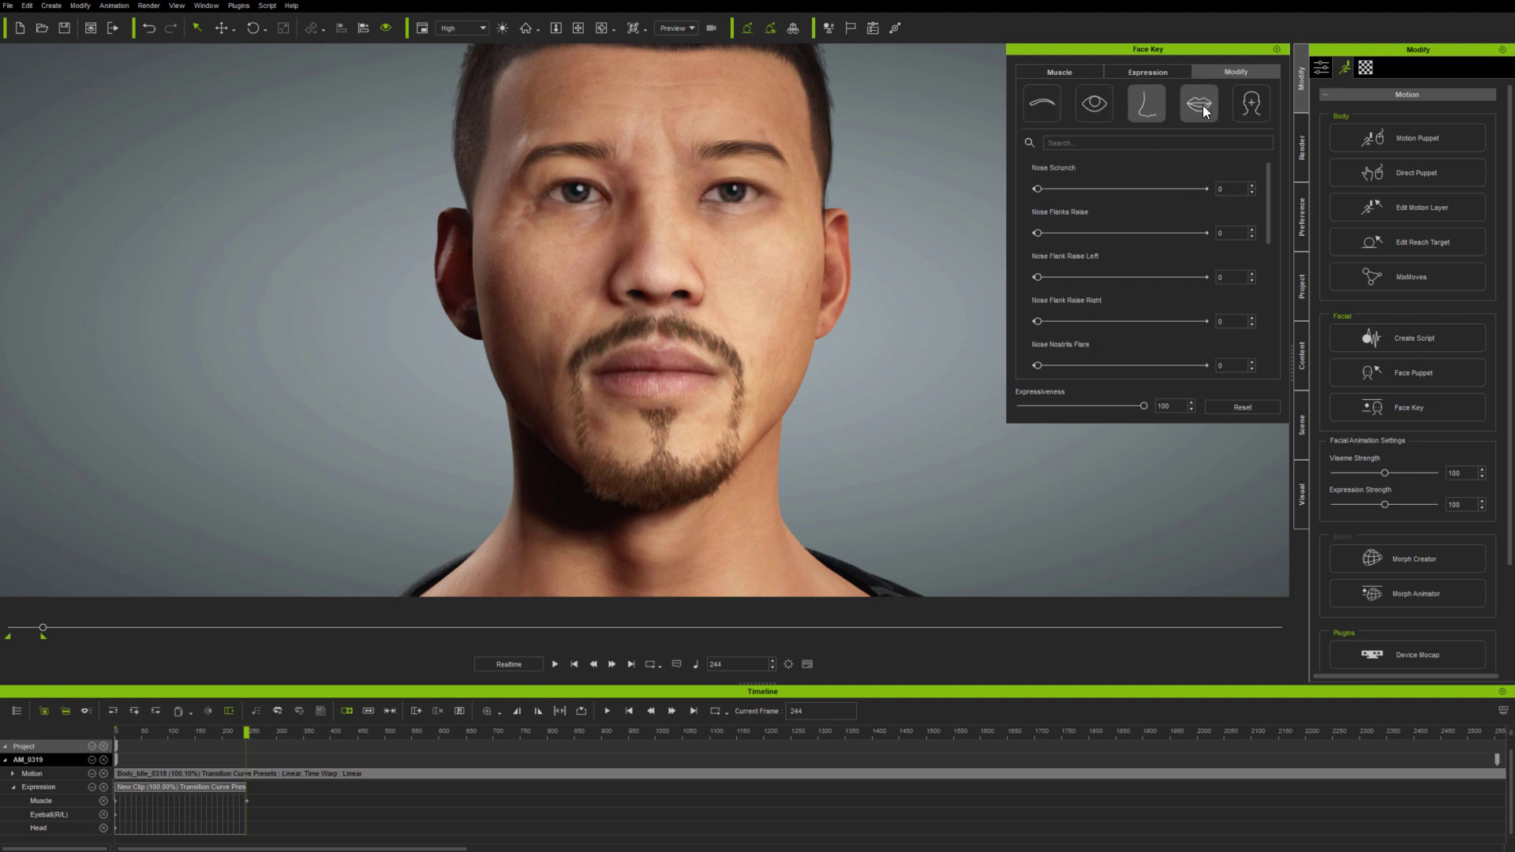
left_click(1253, 99)
mouse_move(1038, 190)
left_mouse_down()
mouse_move(1240, 190)
mouse_move(1037, 192)
left_mouse_up()
left_click_drag(1042, 280, 1252, 251)
key("ctrl+z")
left_click_drag(1053, 366, 1020, 372)
- Try the Face Key's Muscle mode with the Default expression set, selecting one brow and pulling one mouth corner
left_click(1076, 73)
left_click(1222, 97)
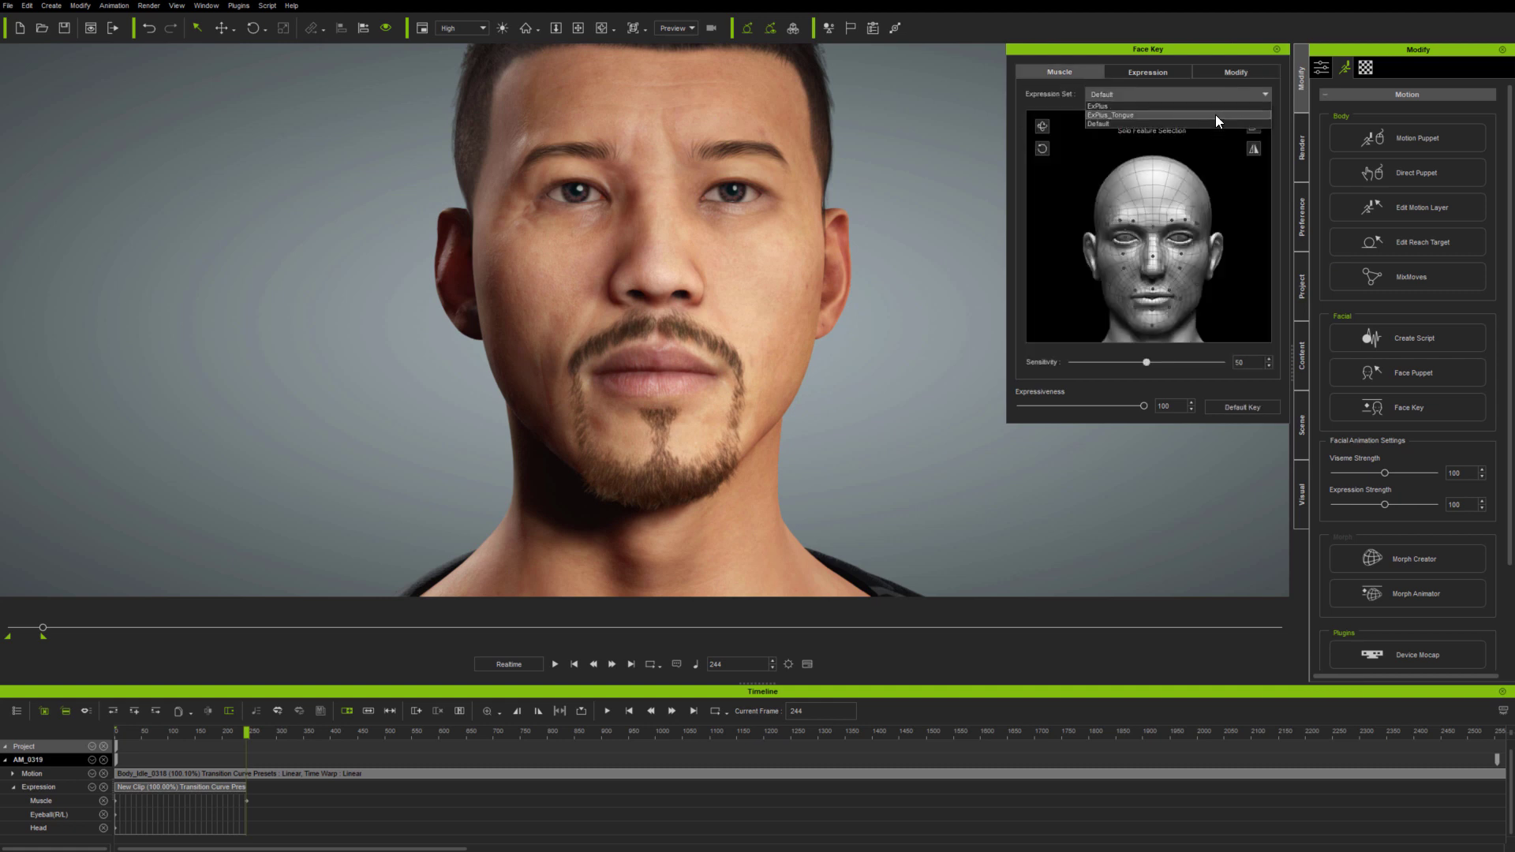
left_click(1218, 55)
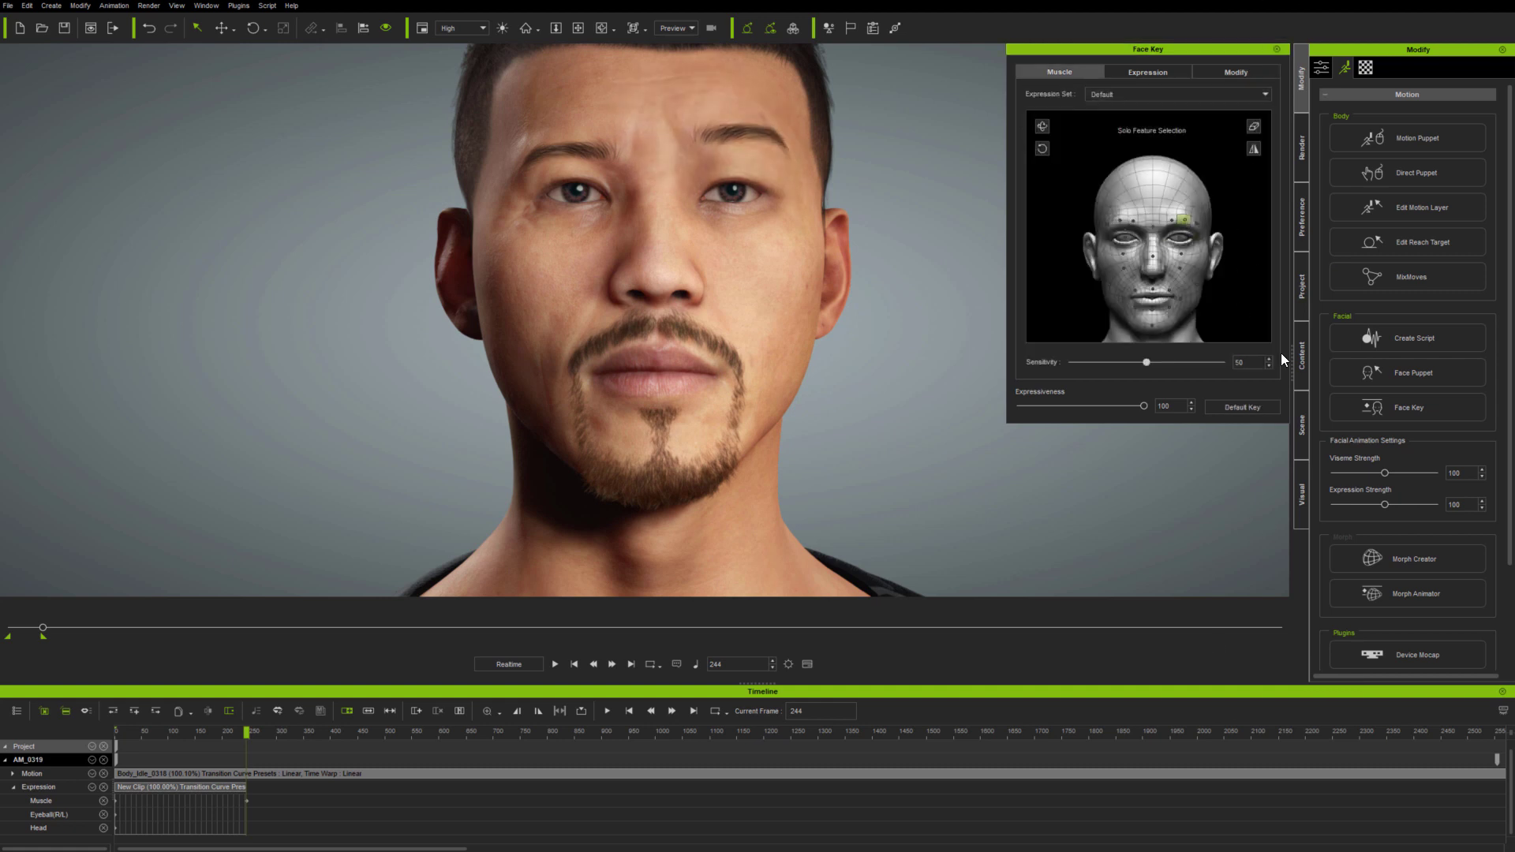
left_click_drag(1181, 298, 1236, 505)
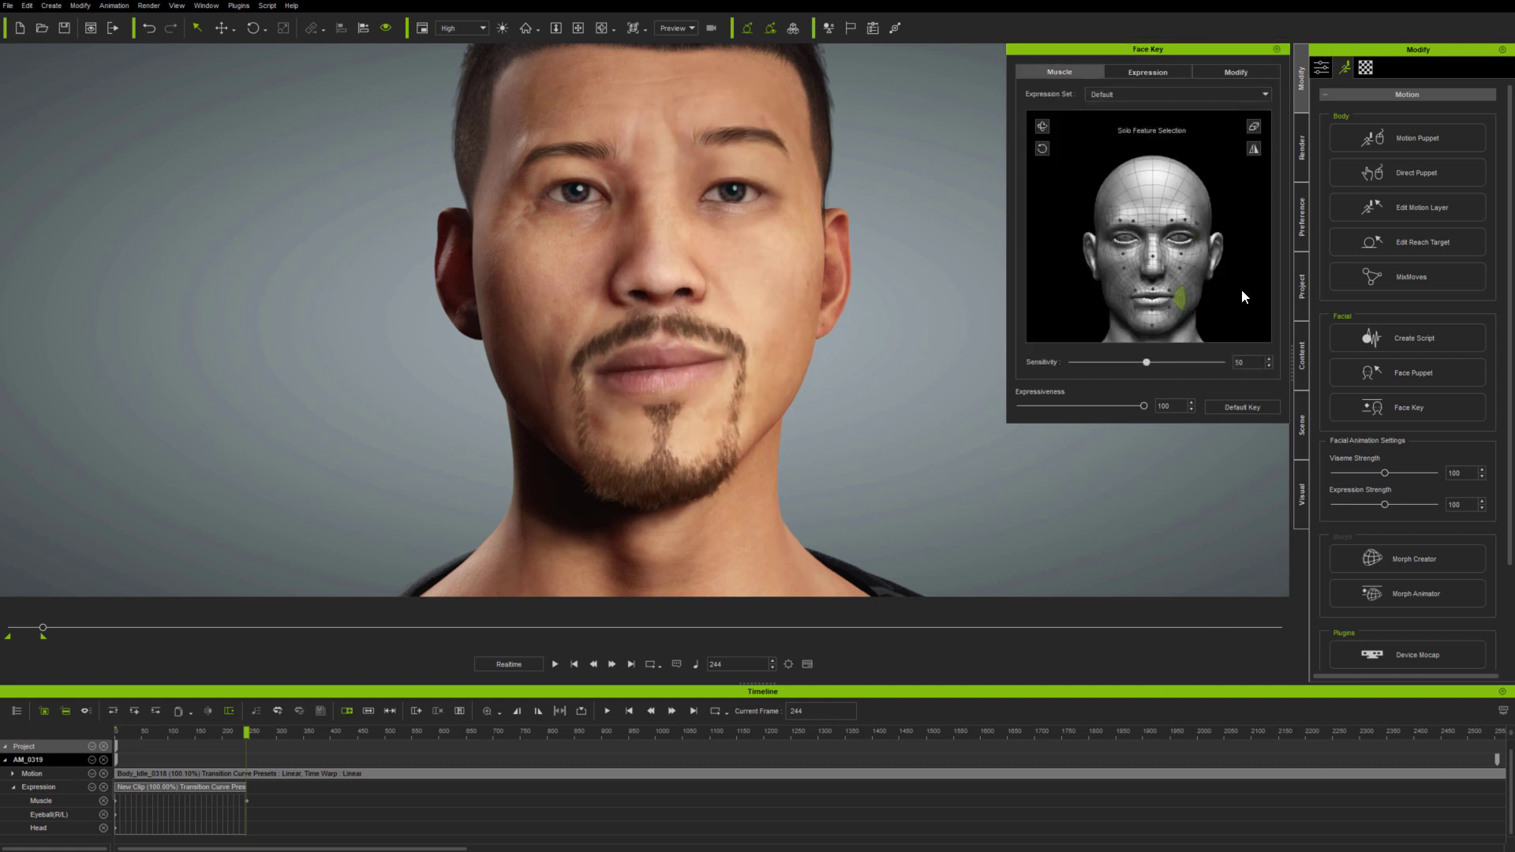
- Switch the Muscle expression set to ExPlus, mirror the feature selection, set Sensitivity to 75 and raise both brows
left_click(1176, 92)
left_click(1167, 101)
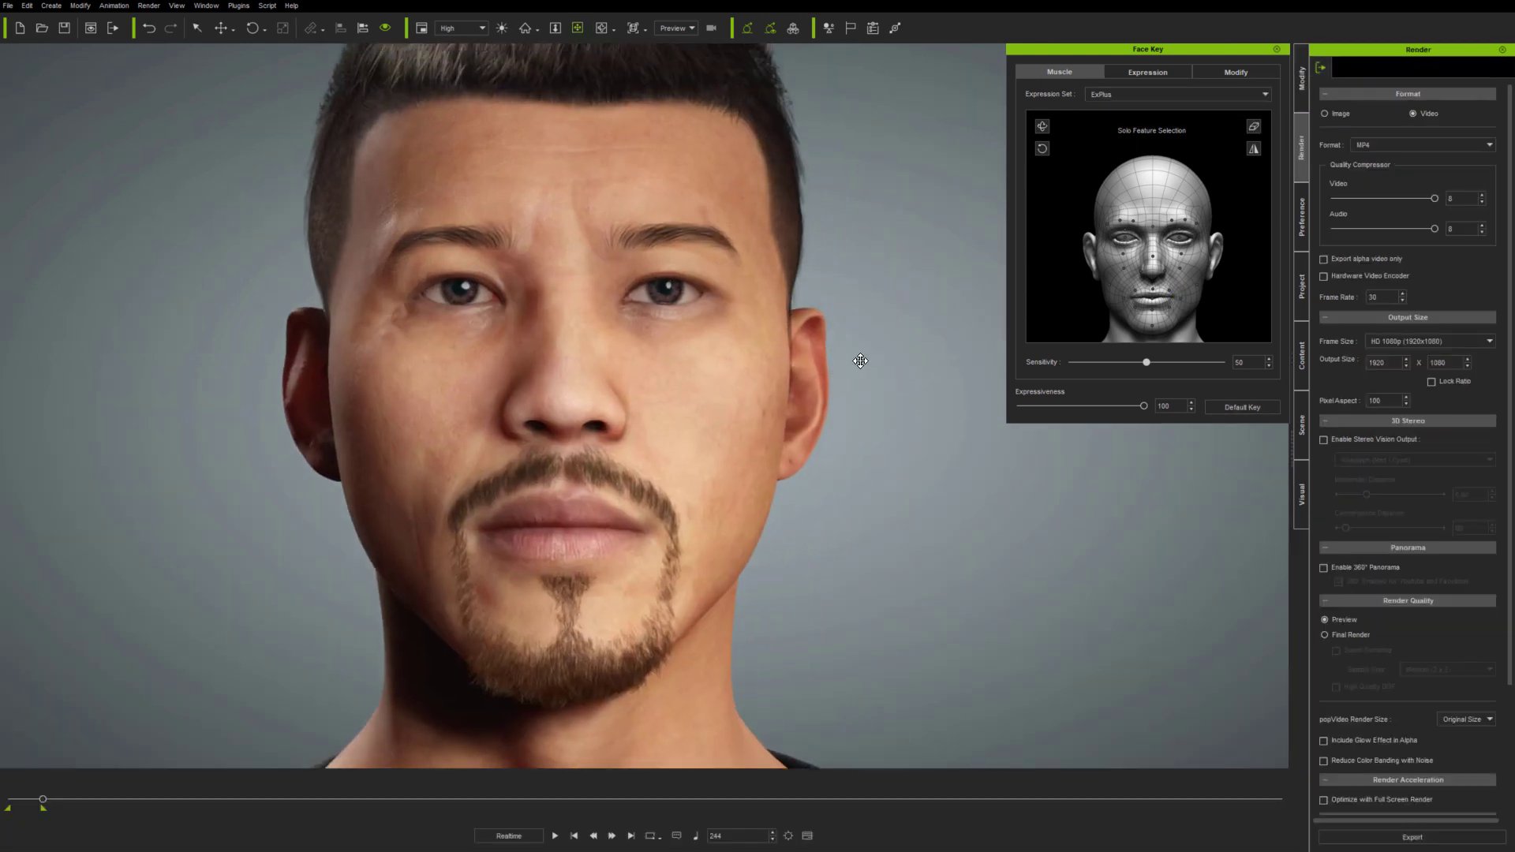
left_click_drag(1152, 49, 972, 117)
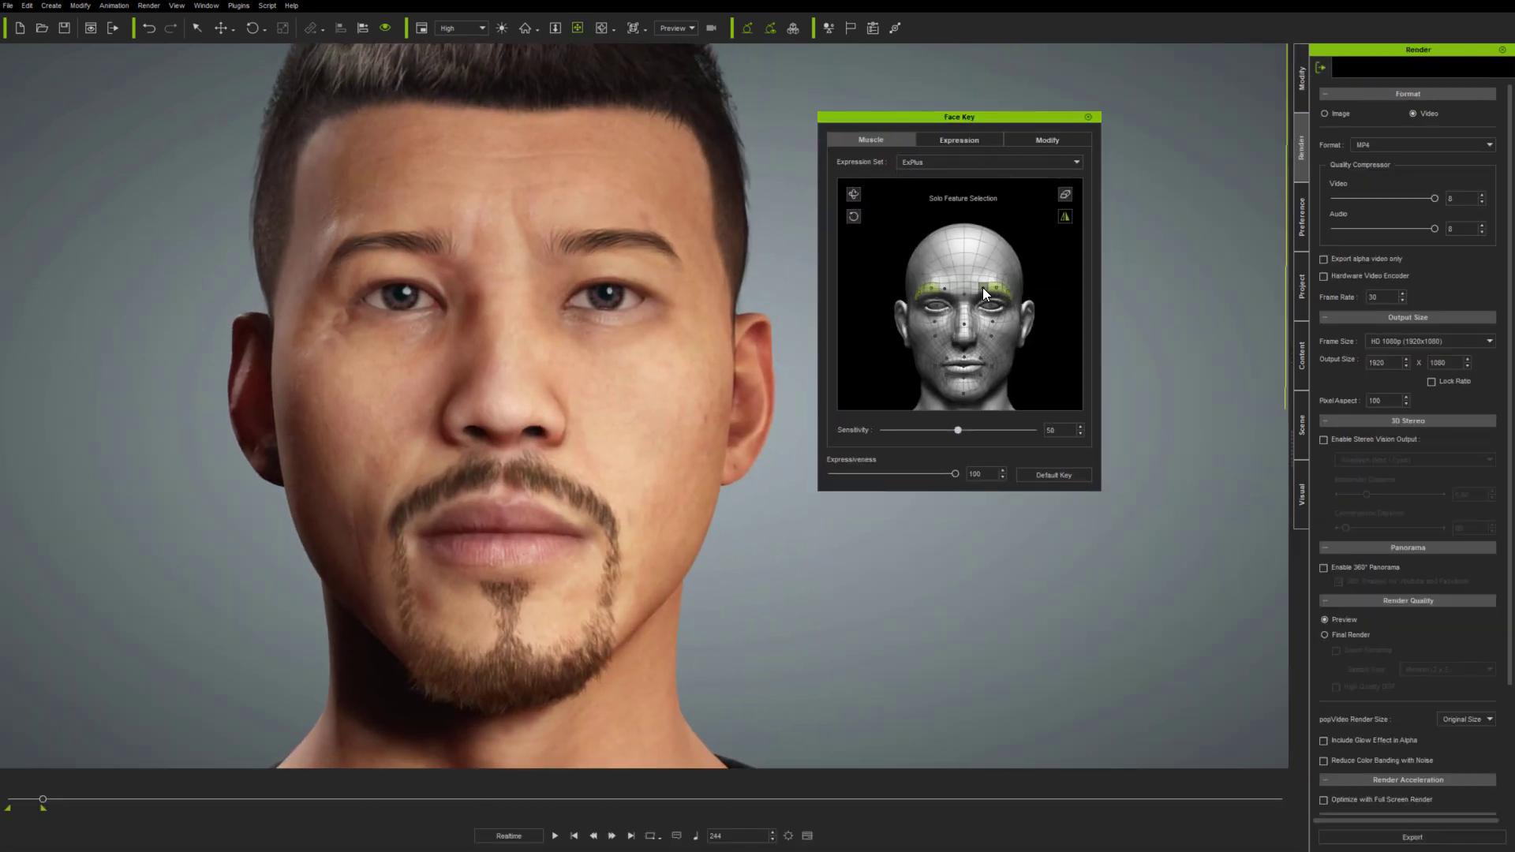
left_click_drag(982, 287, 973, 430)
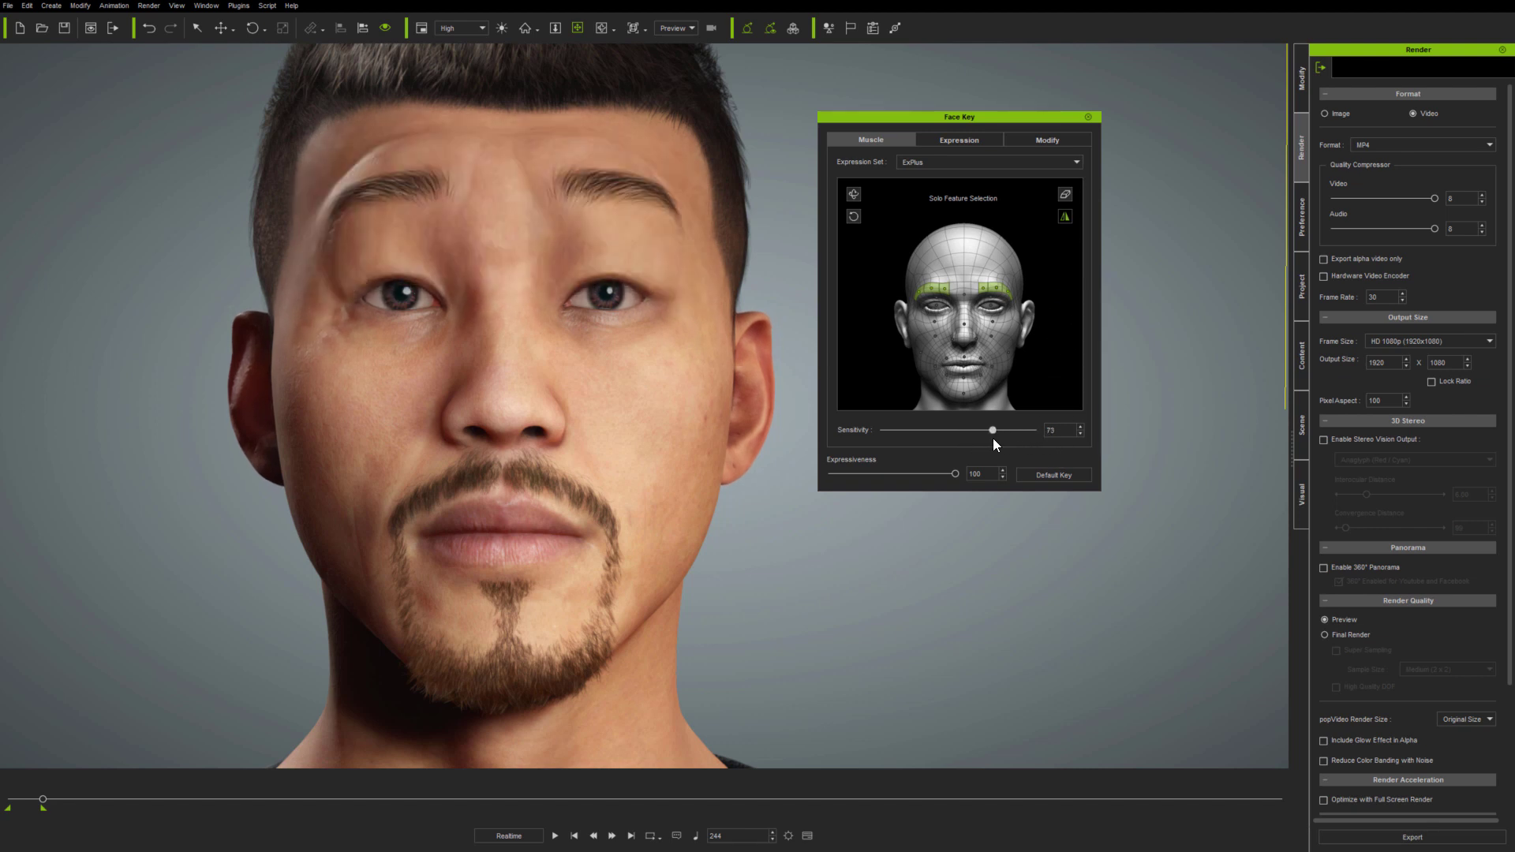
left_click_drag(1054, 302, 1058, 150)
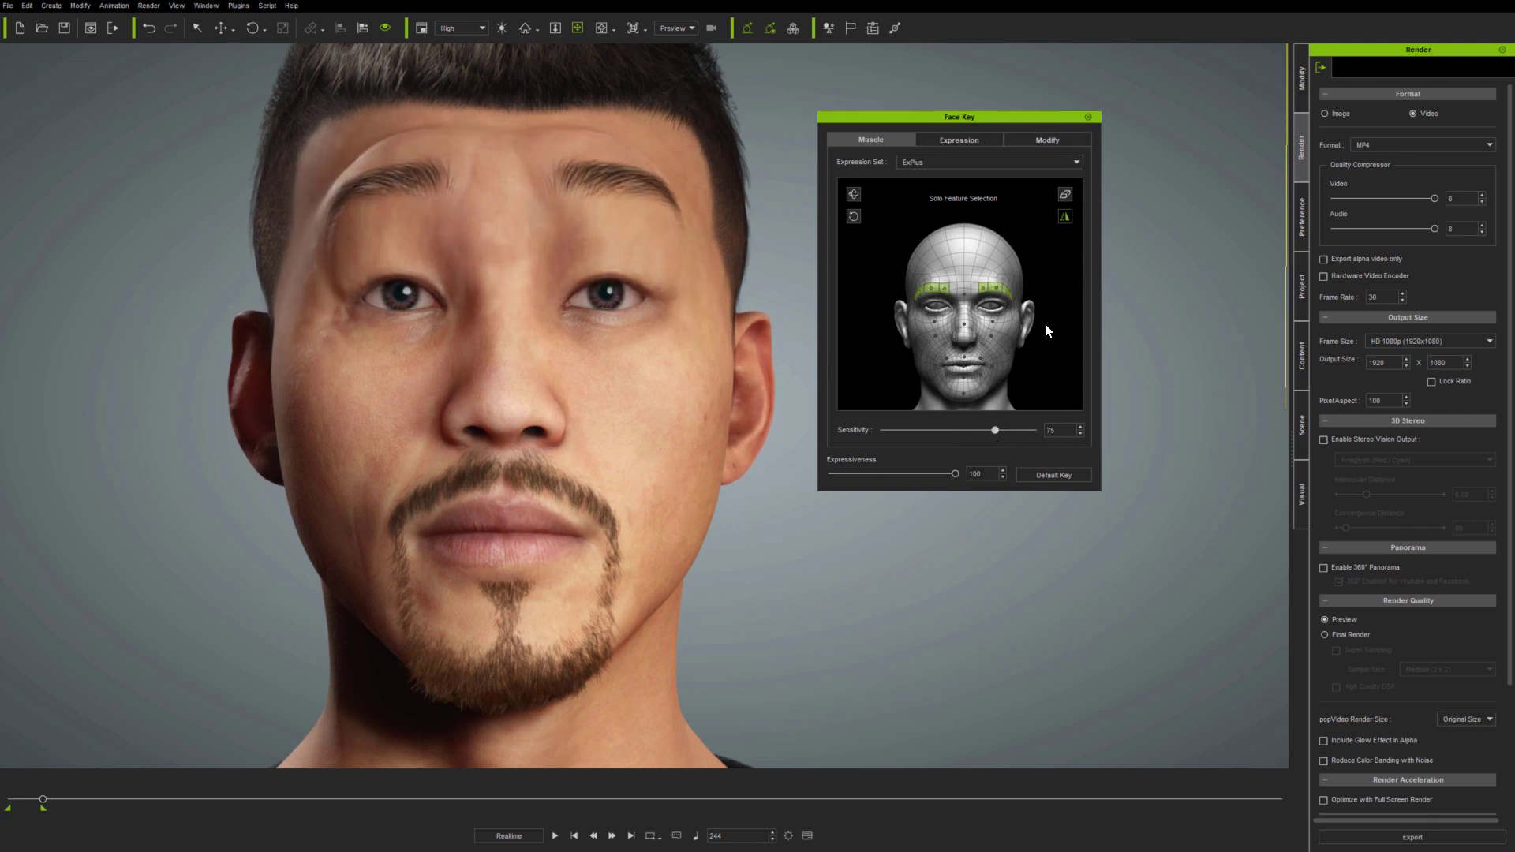
mouse_move(1046, 326)
left_mouse_down()
mouse_move(1006, 290)
mouse_move(920, 290)
mouse_move(1048, 197)
mouse_move(1056, 285)
mouse_move(1129, 86)
mouse_move(1413, 534)
mouse_move(1095, 565)
mouse_move(1072, 325)
left_mouse_up()
- Try muscle poses on the inner brows, nose bridge and lower eye areas, and reset the face to the default key
left_click_drag(975, 304, 1075, 45)
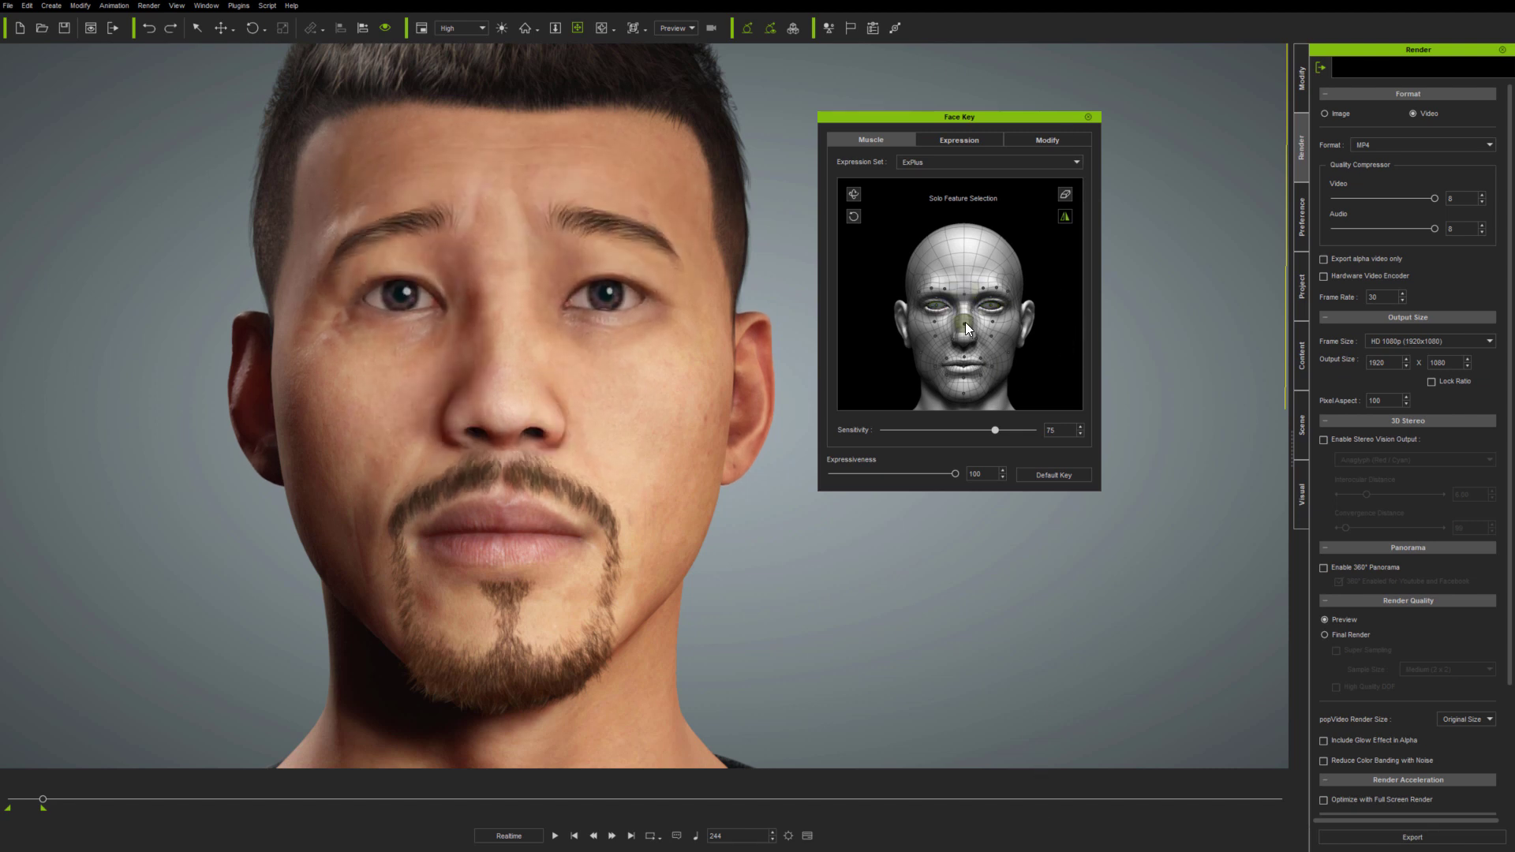
left_click_drag(964, 322, 1049, 175)
left_click_drag(960, 325, 1065, 292)
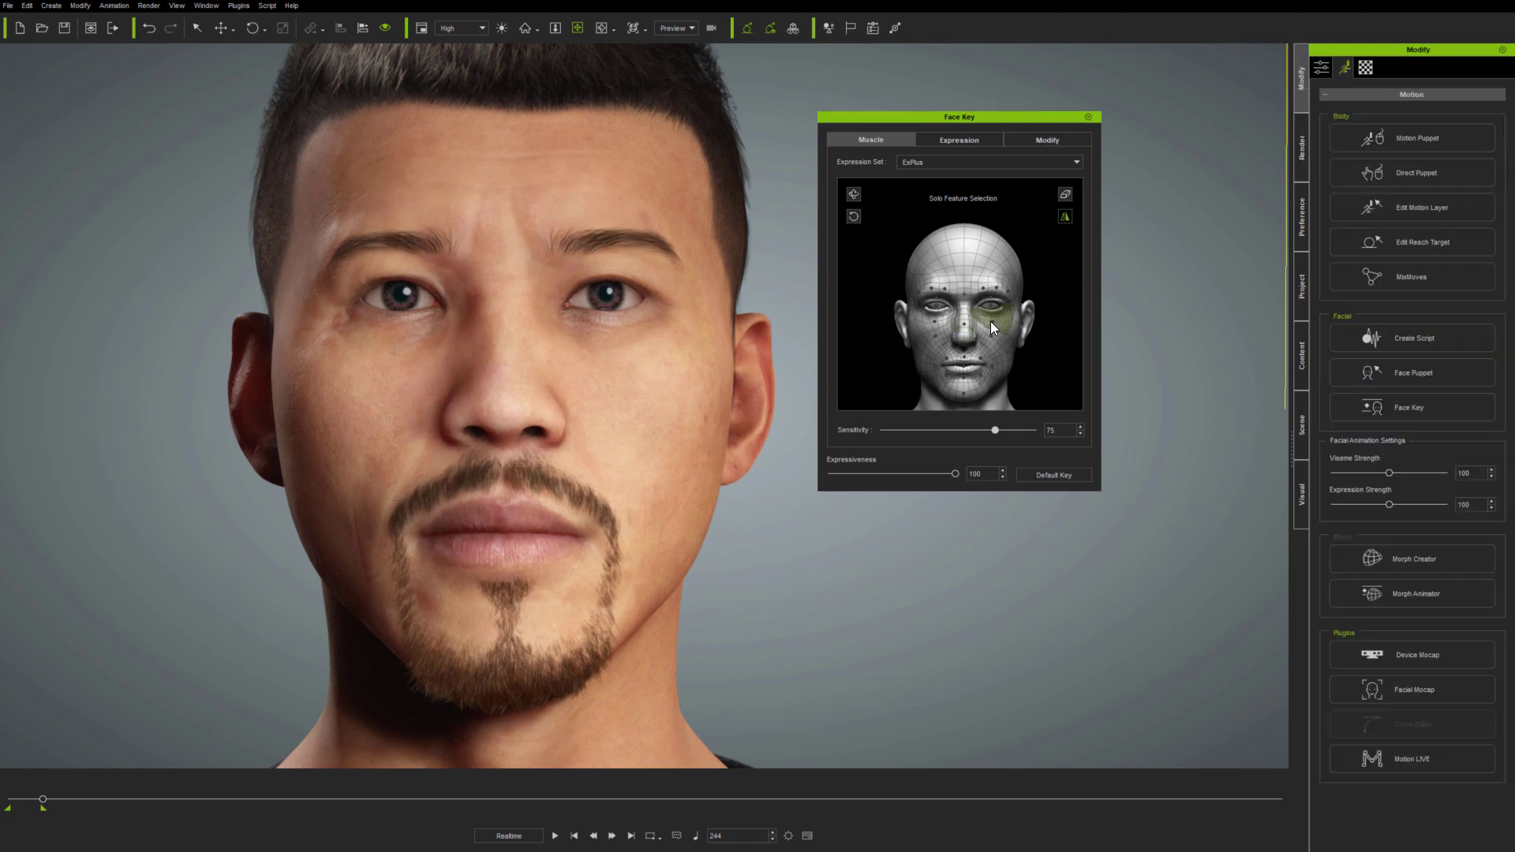
left_click_drag(935, 317, 1092, 142)
left_click(1058, 474)
- Try mirrored and one-sided mouth corner pulls, a wide-open mouth and pursed lips, resetting to the default key after the poses
left_click_drag(1029, 332, 1087, 704)
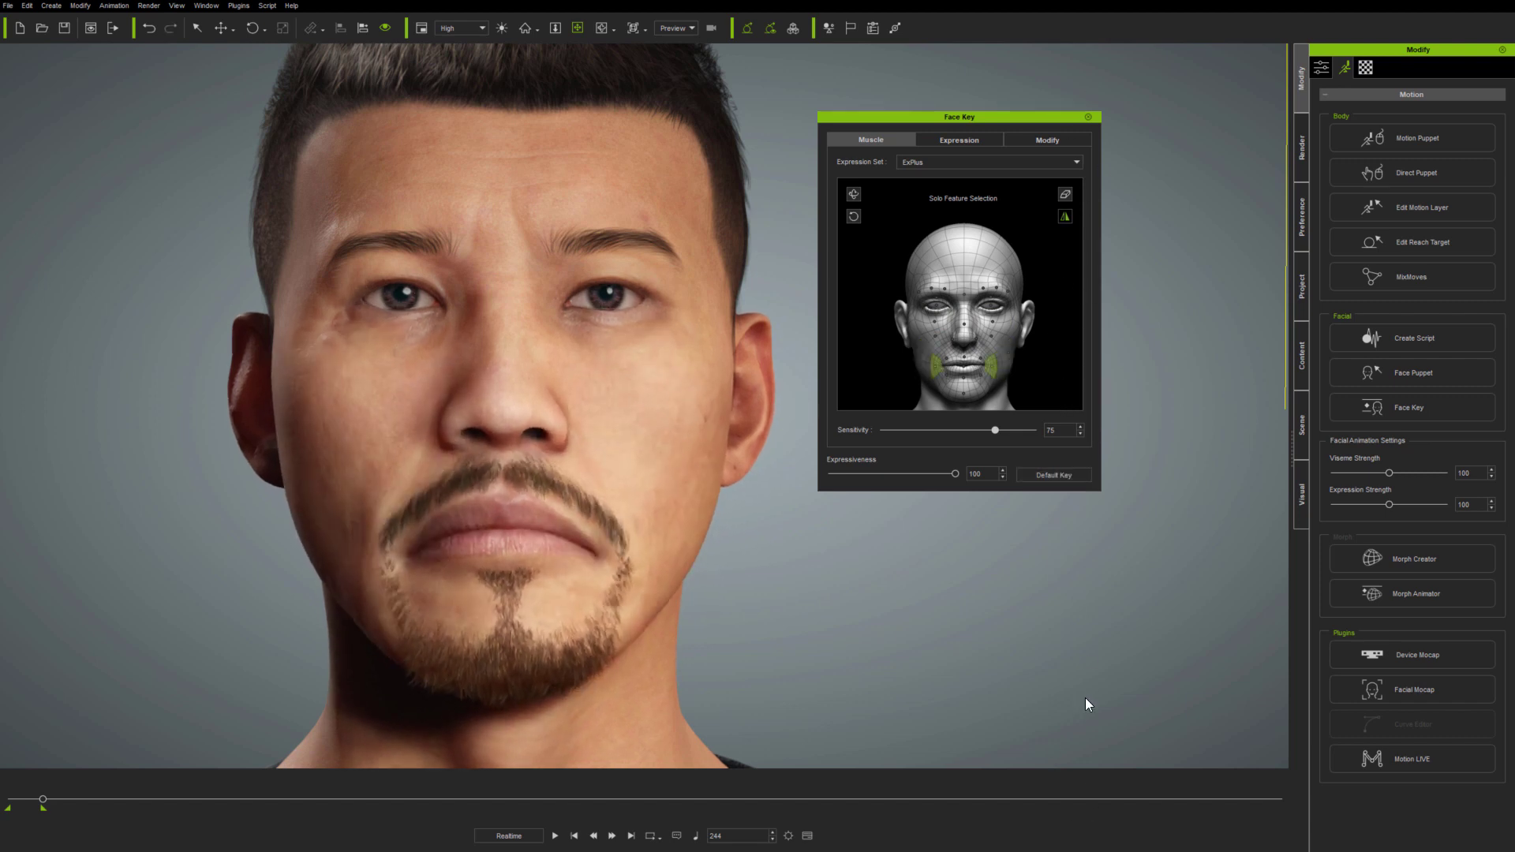
left_click_drag(989, 365, 1056, 344)
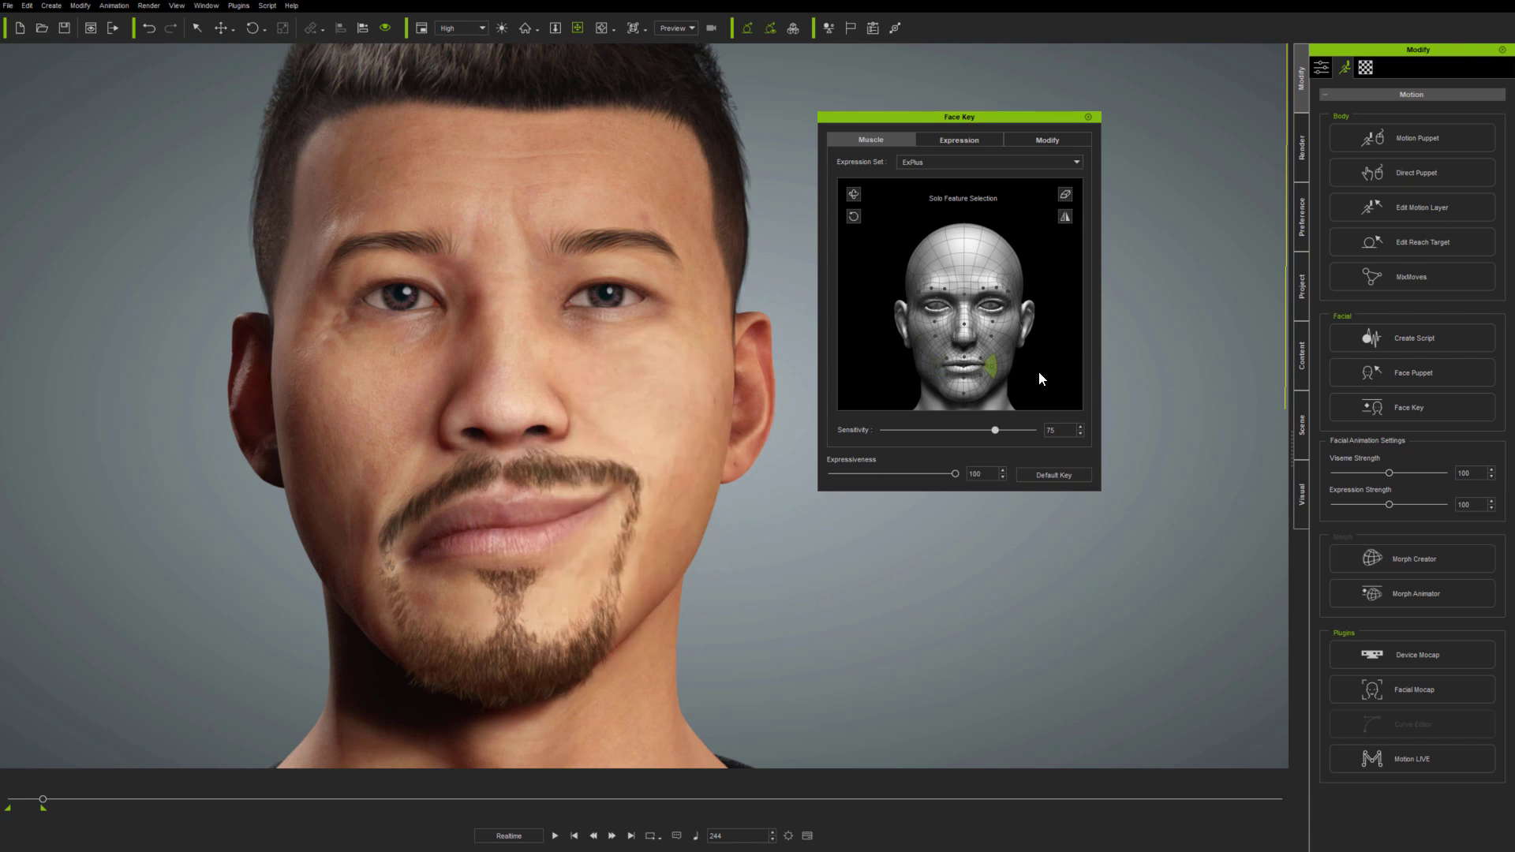
left_click_drag(895, 394, 1025, 372)
left_click_drag(1058, 295, 1054, 139)
left_click_drag(977, 357, 1068, 271)
left_click_drag(1047, 338, 1055, 459)
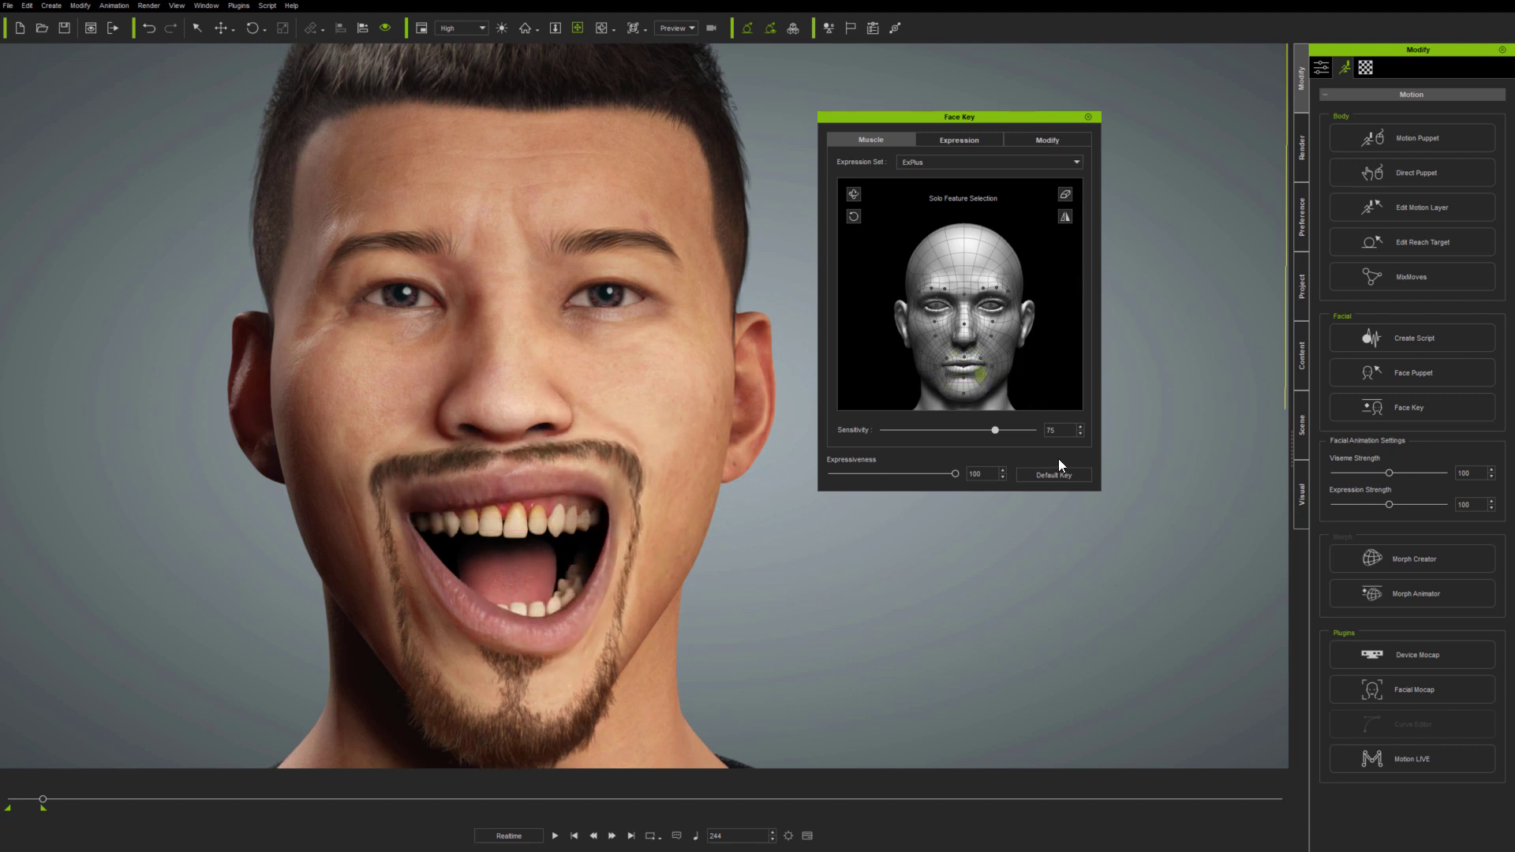
left_click(1054, 475)
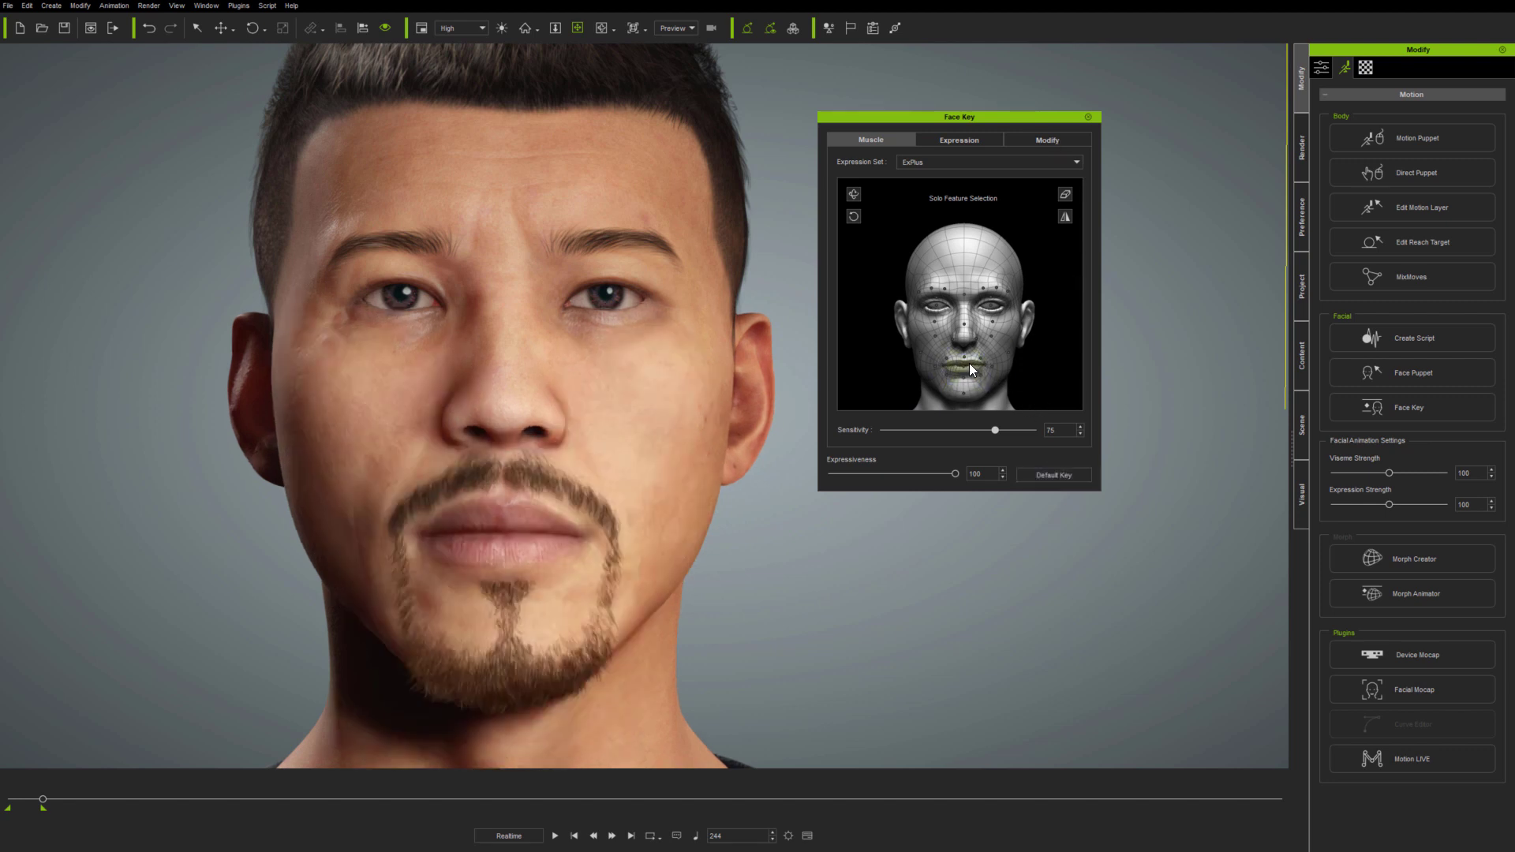
left_click_drag(966, 364, 1030, 770)
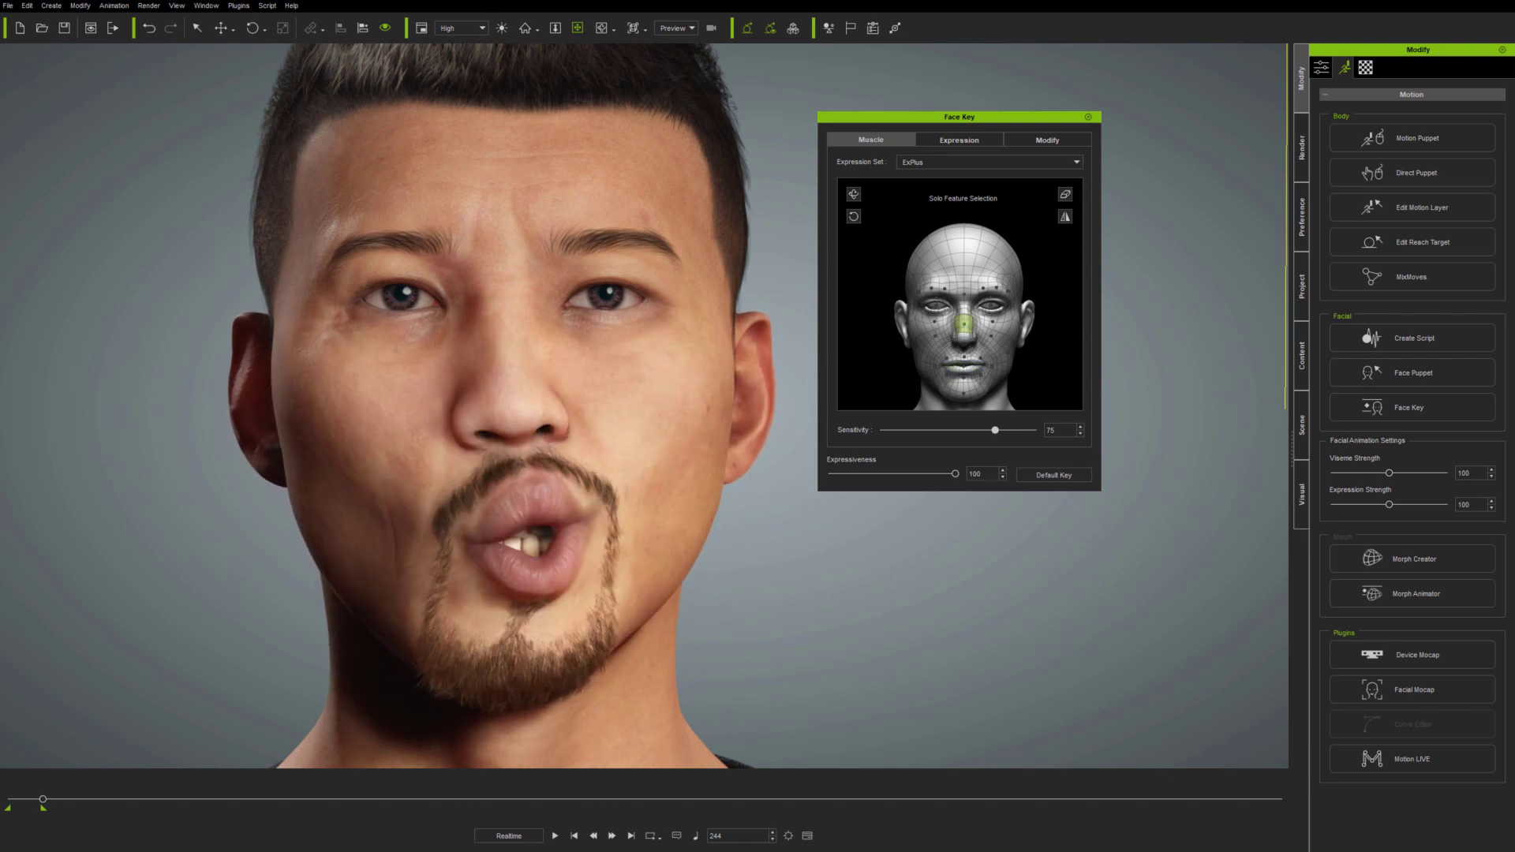
left_click(1057, 476)
- Turn mirrored selection back on and pose the lower lip, chin, nose and brows into a teeth-baring grimace
left_click(1065, 216)
left_click_drag(980, 359, 1049, 345)
mouse_move(966, 394)
left_mouse_down()
mouse_move(1043, 401)
mouse_move(968, 396)
left_mouse_up()
left_click_drag(1048, 346, 1059, 214)
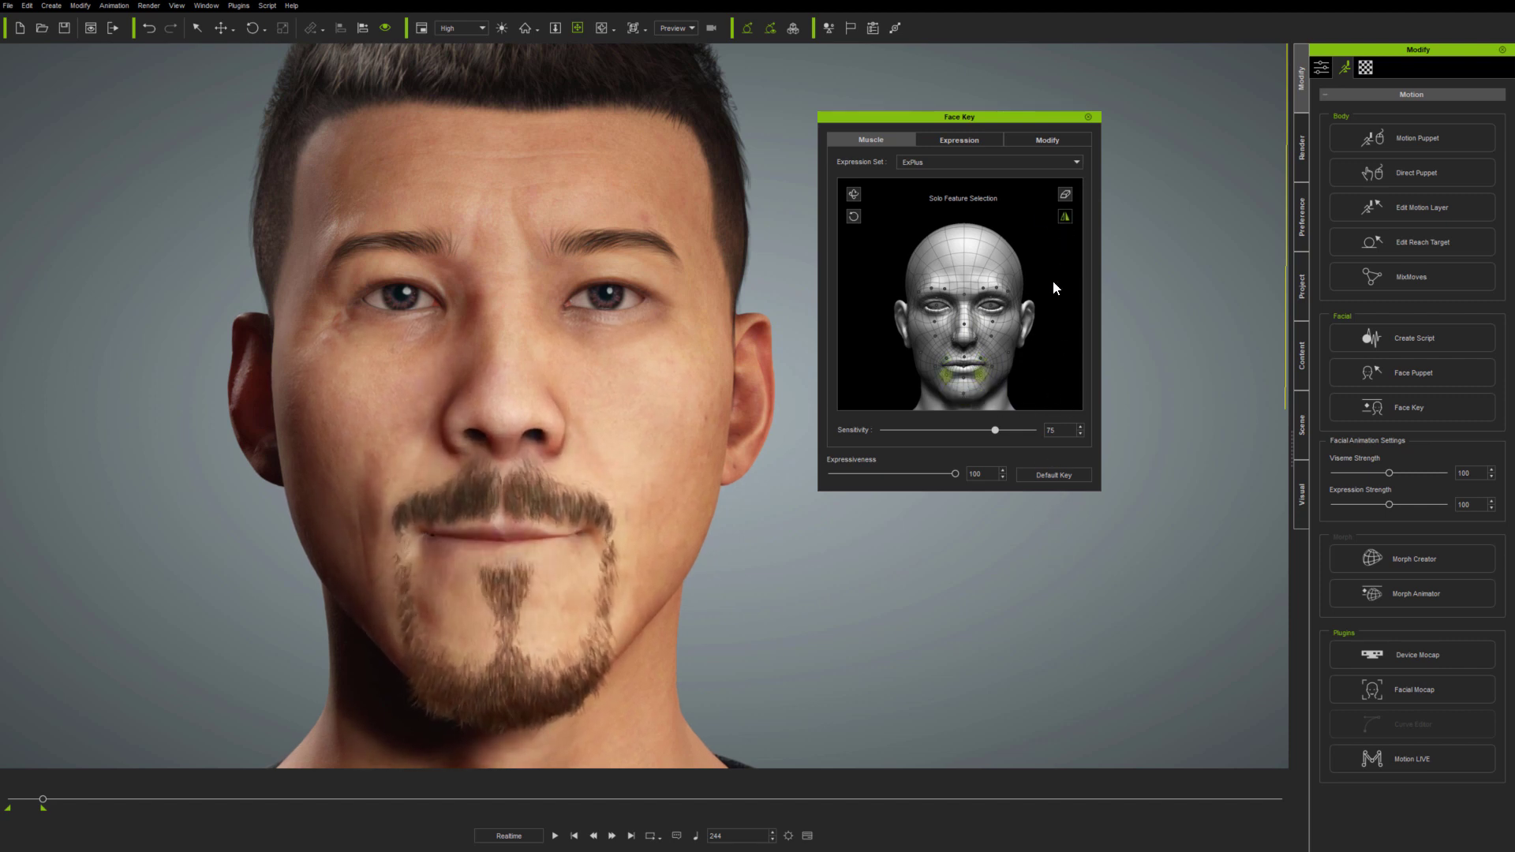
mouse_move(1048, 307)
left_mouse_down()
mouse_move(1046, 374)
mouse_move(1071, 292)
left_mouse_up()
left_click_drag(965, 393, 1026, 390)
left_click_drag(974, 338, 1055, 340)
left_click_drag(995, 288, 1045, 301)
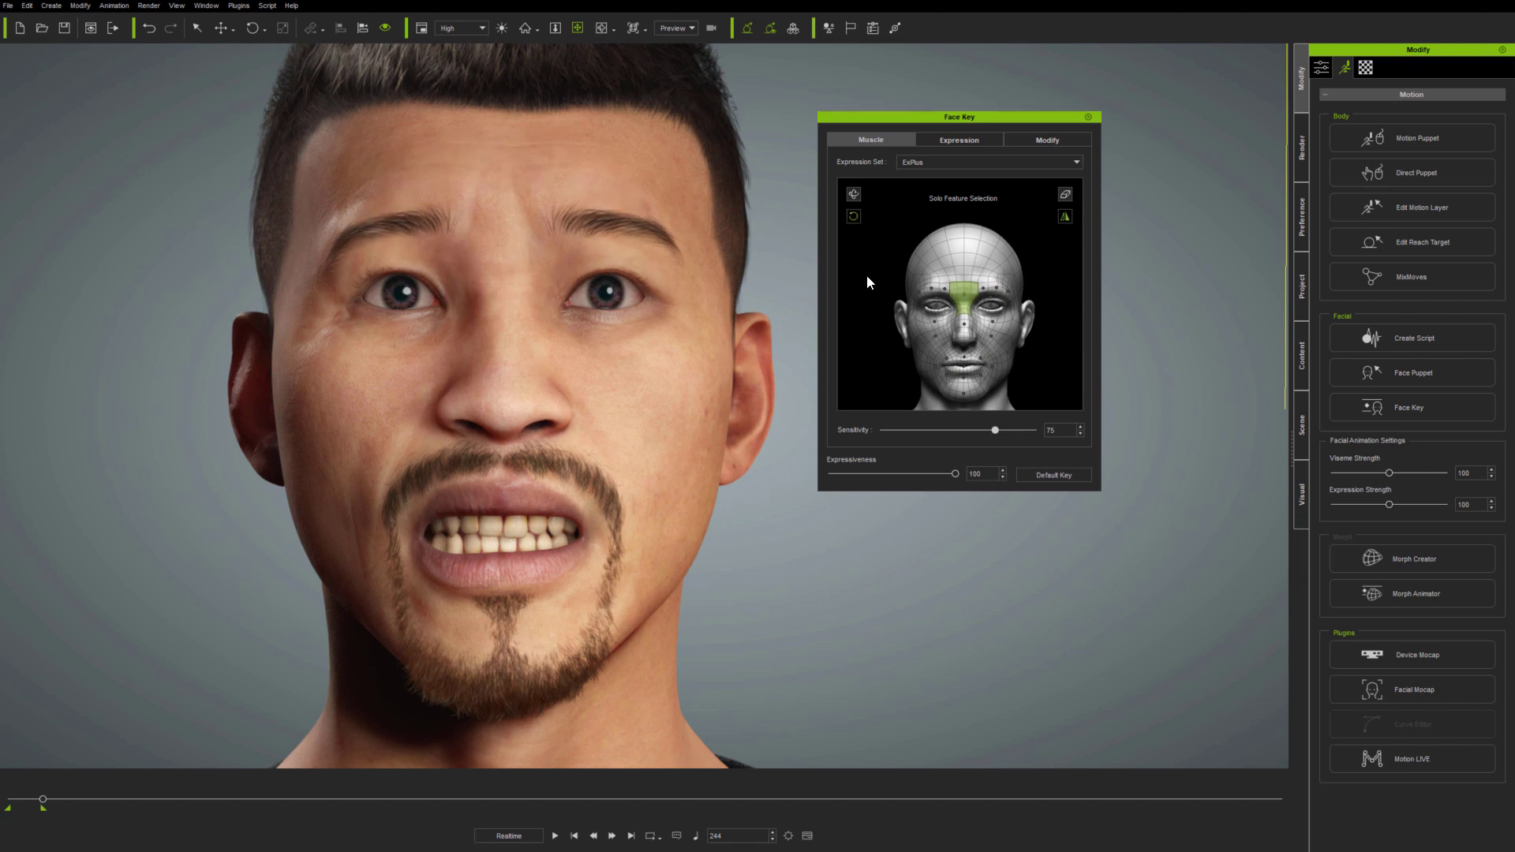
- Try head rotation and further poses of the eyes, mouth corners, chin and brows, and reset the face to the default key
left_click_drag(866, 276, 874, 258)
left_click_drag(854, 195, 945, 294)
left_click_drag(991, 305, 935, 407)
left_click_drag(991, 366, 1051, 446)
left_click_drag(964, 393, 1038, 395)
left_click_drag(1060, 288, 1068, 343)
left_click_drag(989, 290, 1036, 407)
left_click(1062, 475)
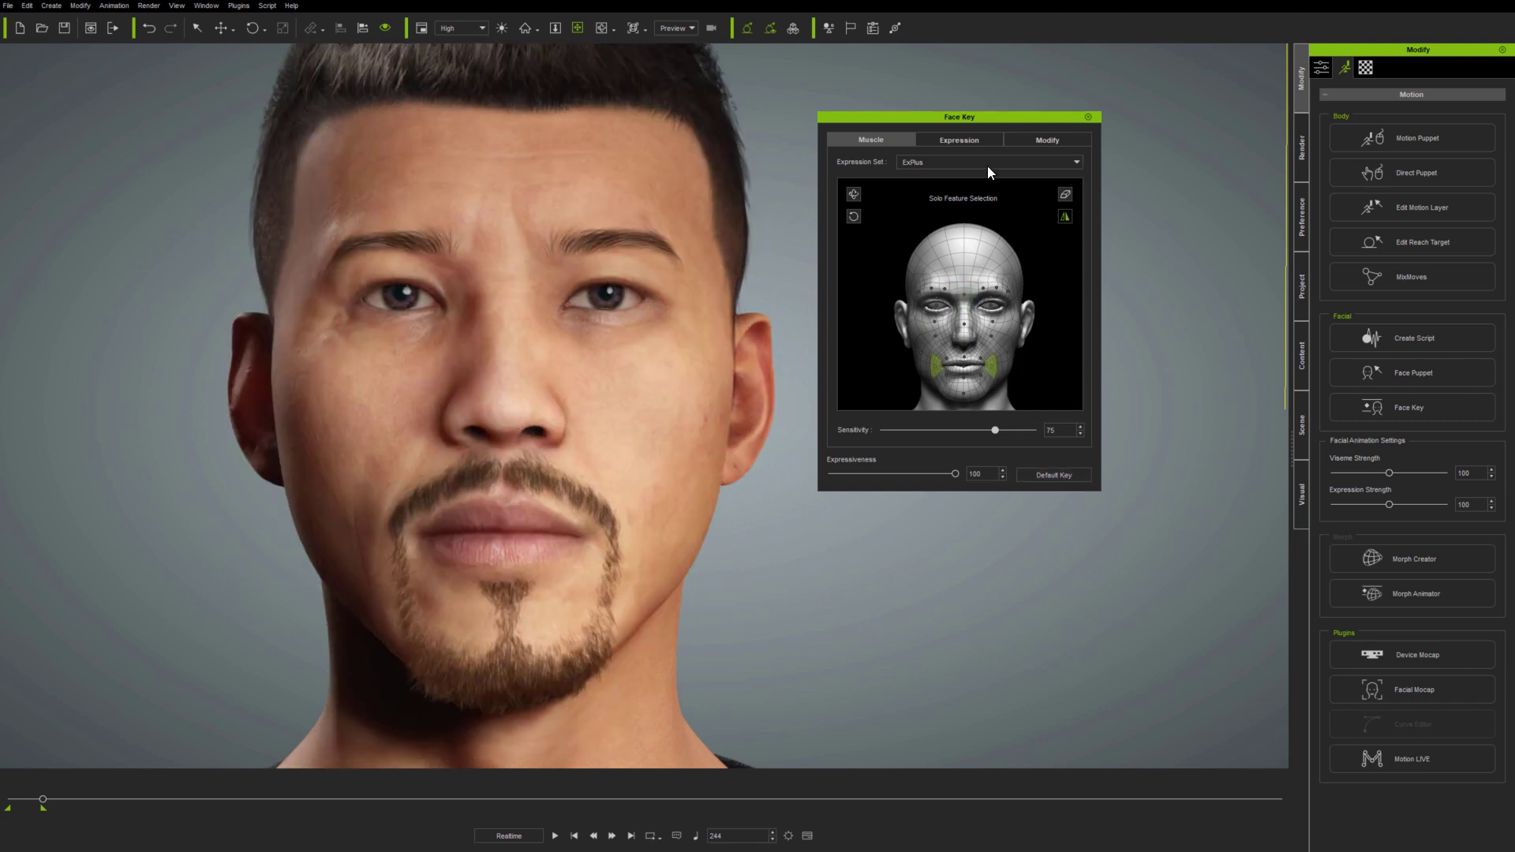
- Switch the expression set to ExPlus_Tongue and use the lip muscle areas to open the mouth and stick out the tongue
left_click(991, 161)
left_click(955, 180)
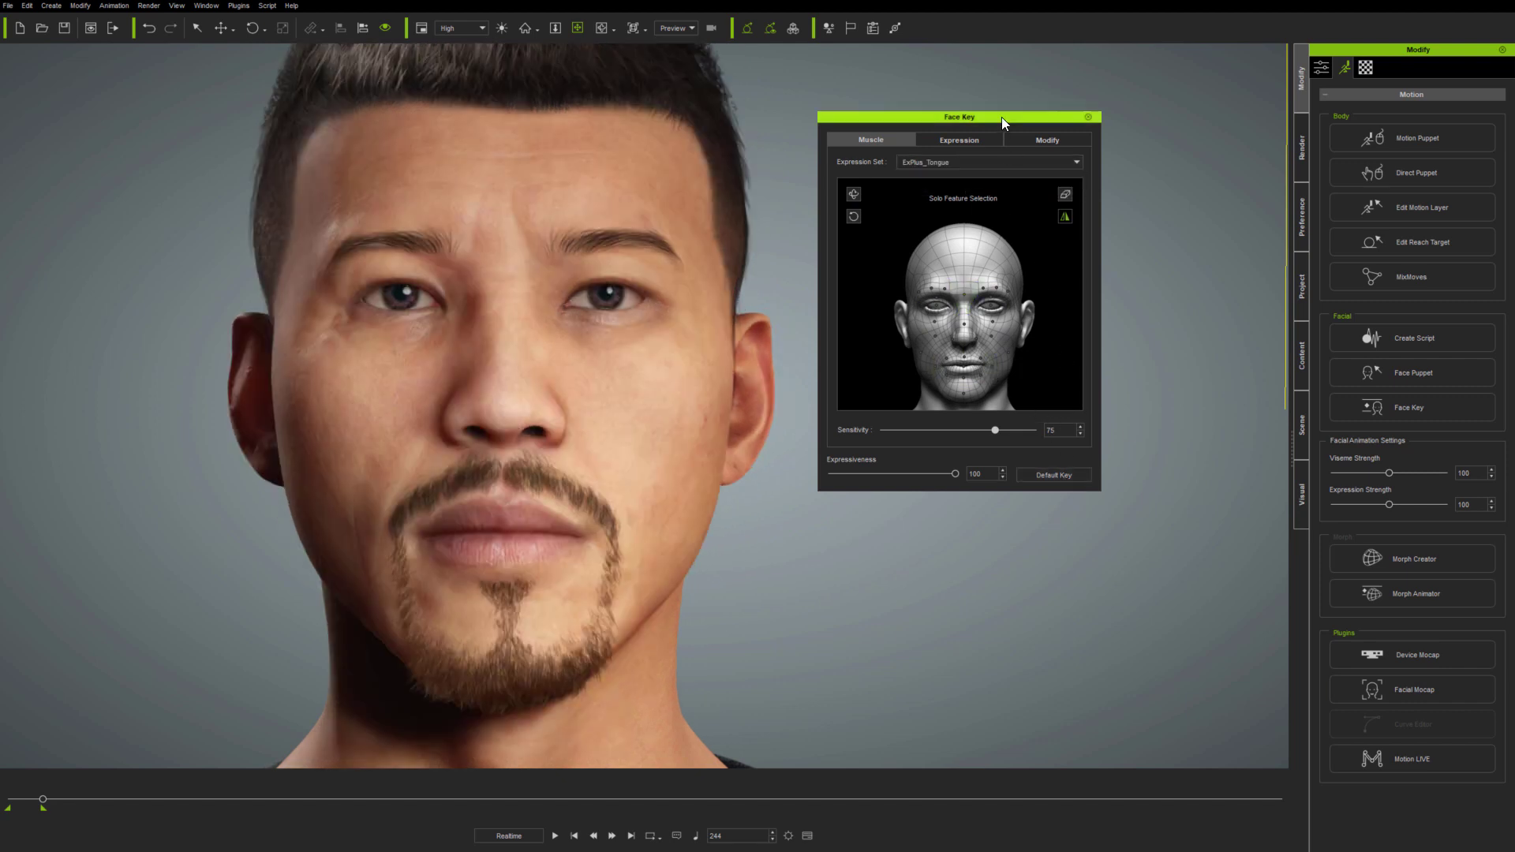
left_click_drag(1002, 117, 1147, 135)
left_click_drag(585, 546, 618, 424)
key("z")
key("x")
left_click_drag(673, 530, 675, 567)
key("c")
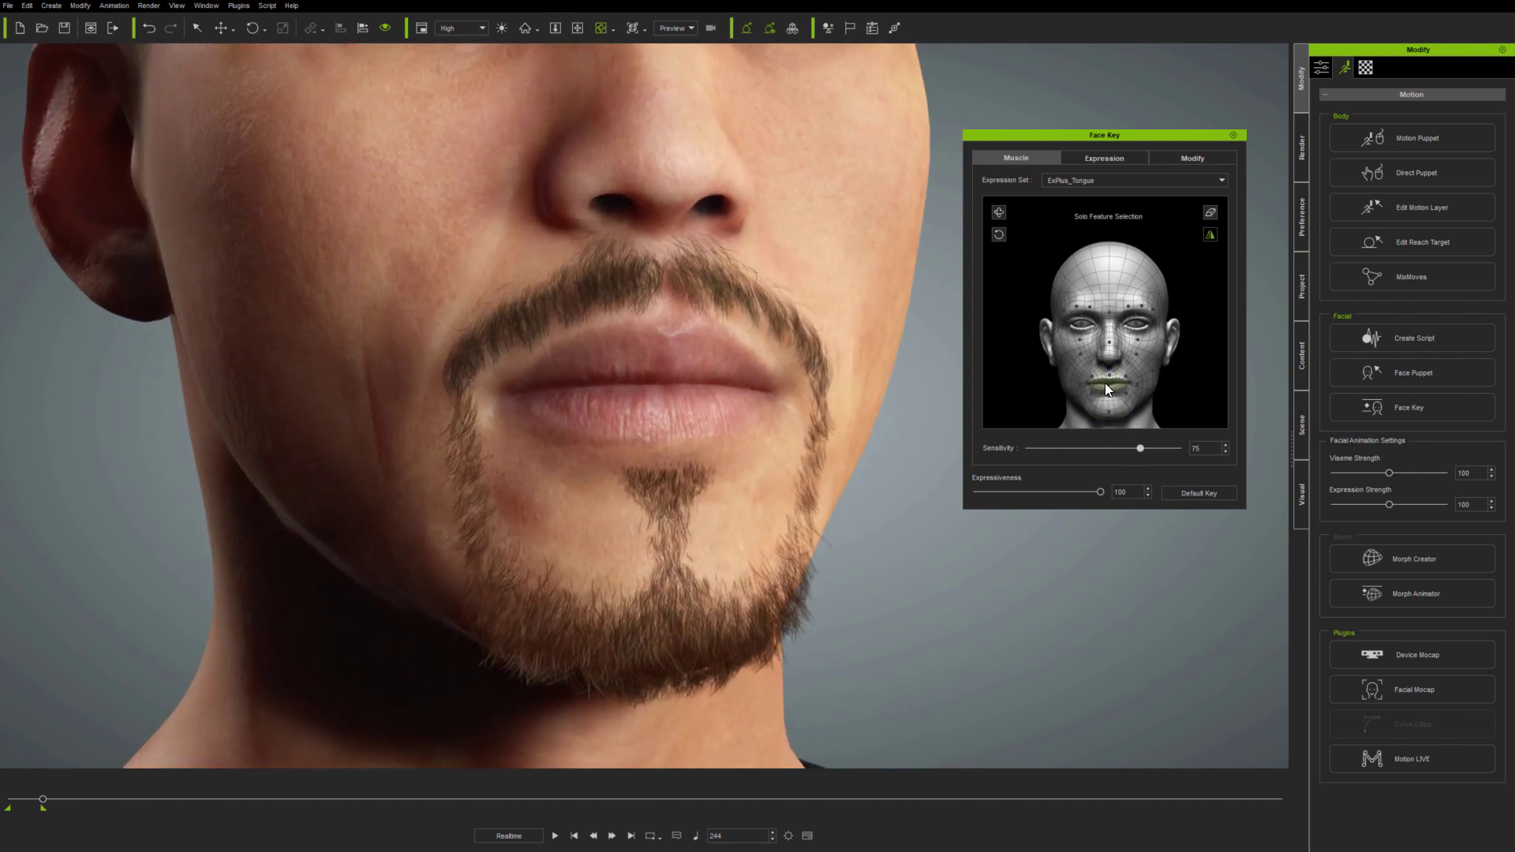
left_click_drag(1104, 385, 1179, 443)
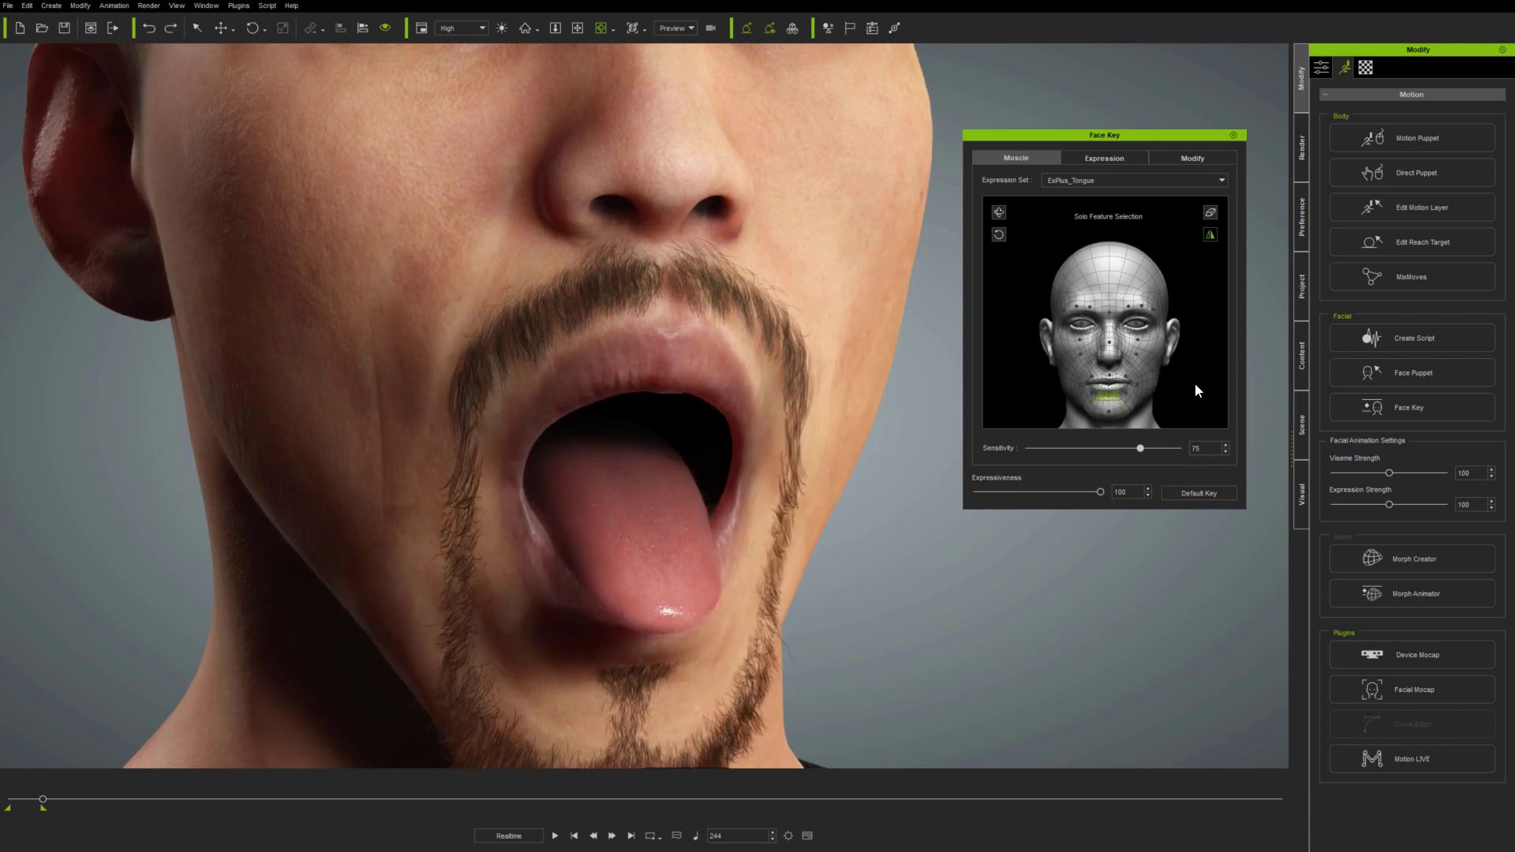
mouse_move(1195, 384)
left_mouse_down()
mouse_move(1179, 585)
mouse_move(1210, 190)
mouse_move(1117, 405)
mouse_move(1200, 612)
mouse_move(1202, 390)
left_mouse_up()
left_click_drag(1108, 385, 1177, 291)
- Repose the tongue inside the open mouth using the muscle areas around the upper and lower lips
right_click_drag(1051, 615, 616, 463)
scroll(615, 462, "down", 4)
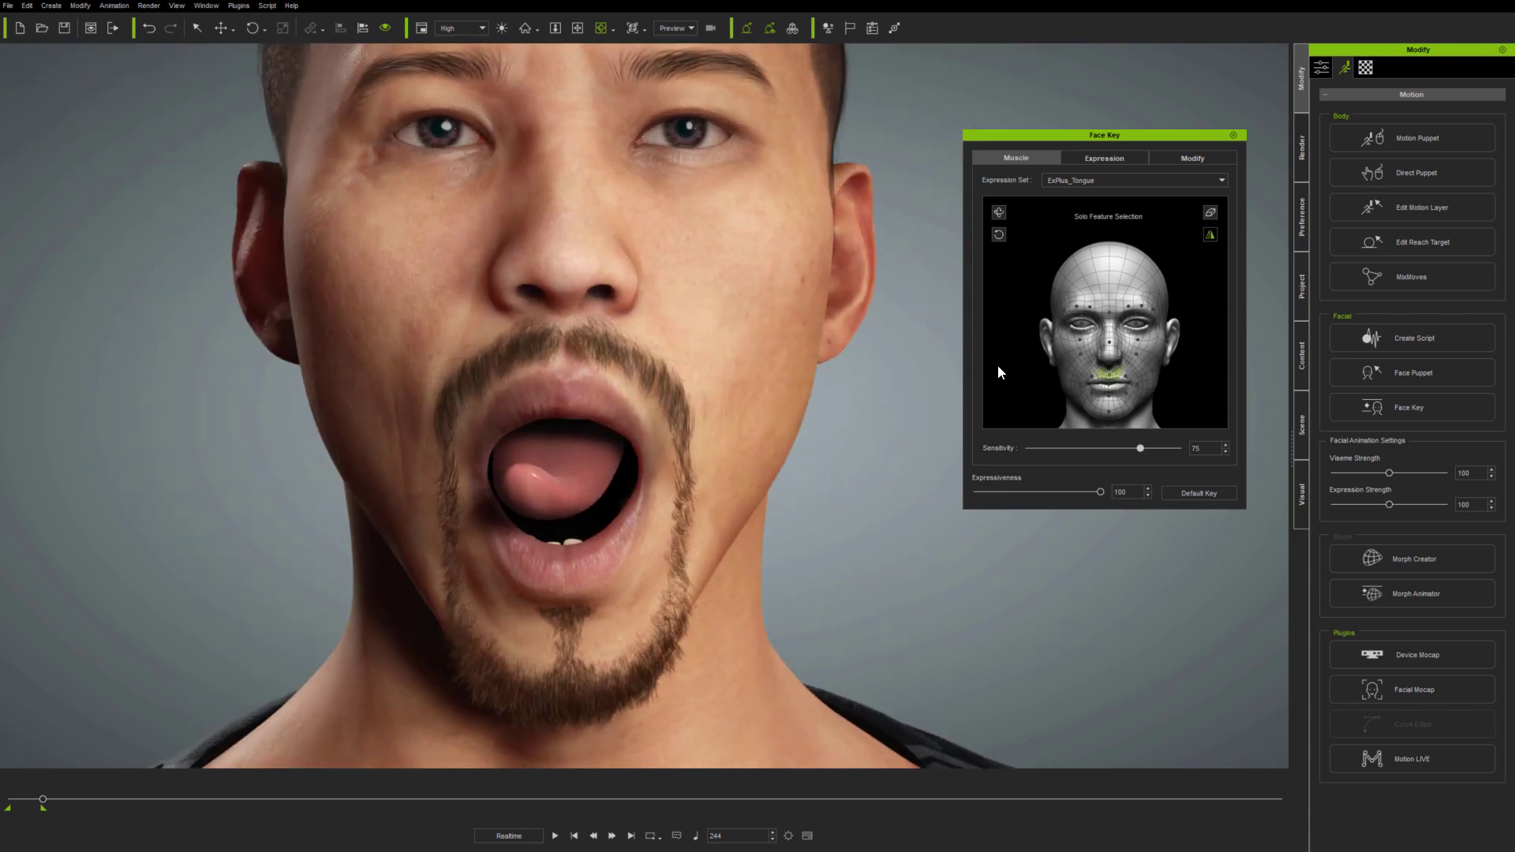
left_click_drag(1194, 405, 1190, 328)
left_click_drag(1124, 375, 1218, 407)
- Pucker the lips around the tongue using the ExPlus expression set, and switch back to the ExPlus_Tongue set
left_click(1108, 181)
left_click(1104, 191)
left_click_drag(1126, 376, 1206, 545)
right_click_drag(1156, 544, 975, 528)
left_click(1144, 180)
left_click(1117, 202)
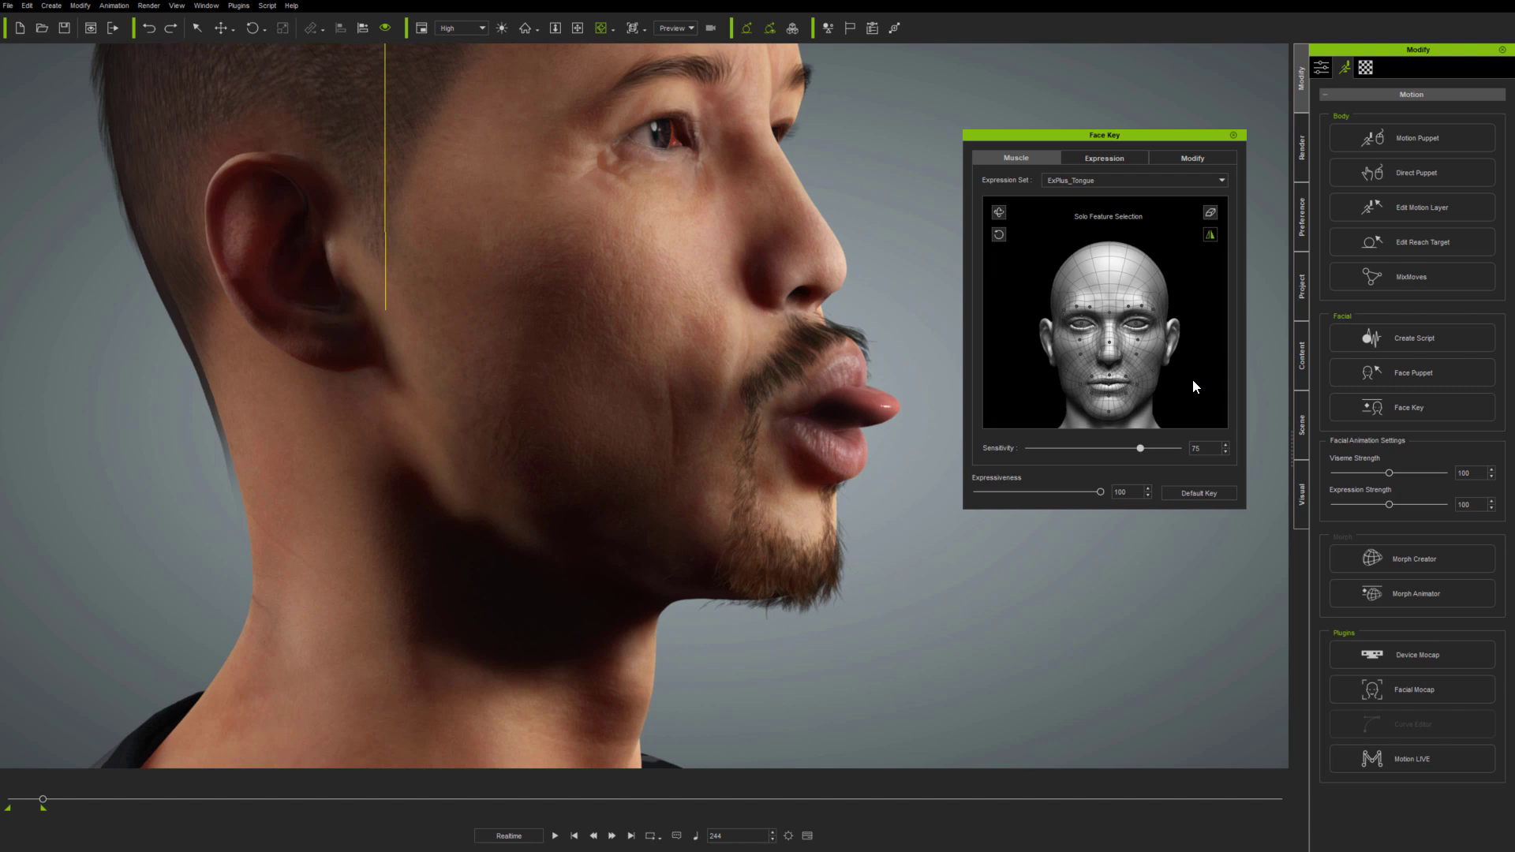
- Adjust the mouth around the protruding tongue with the lower lip muscle area, and switch to the 11-ExPlus Tongue expression presets
left_click_drag(1109, 396, 1202, 382)
right_click_drag(1163, 574, 861, 593)
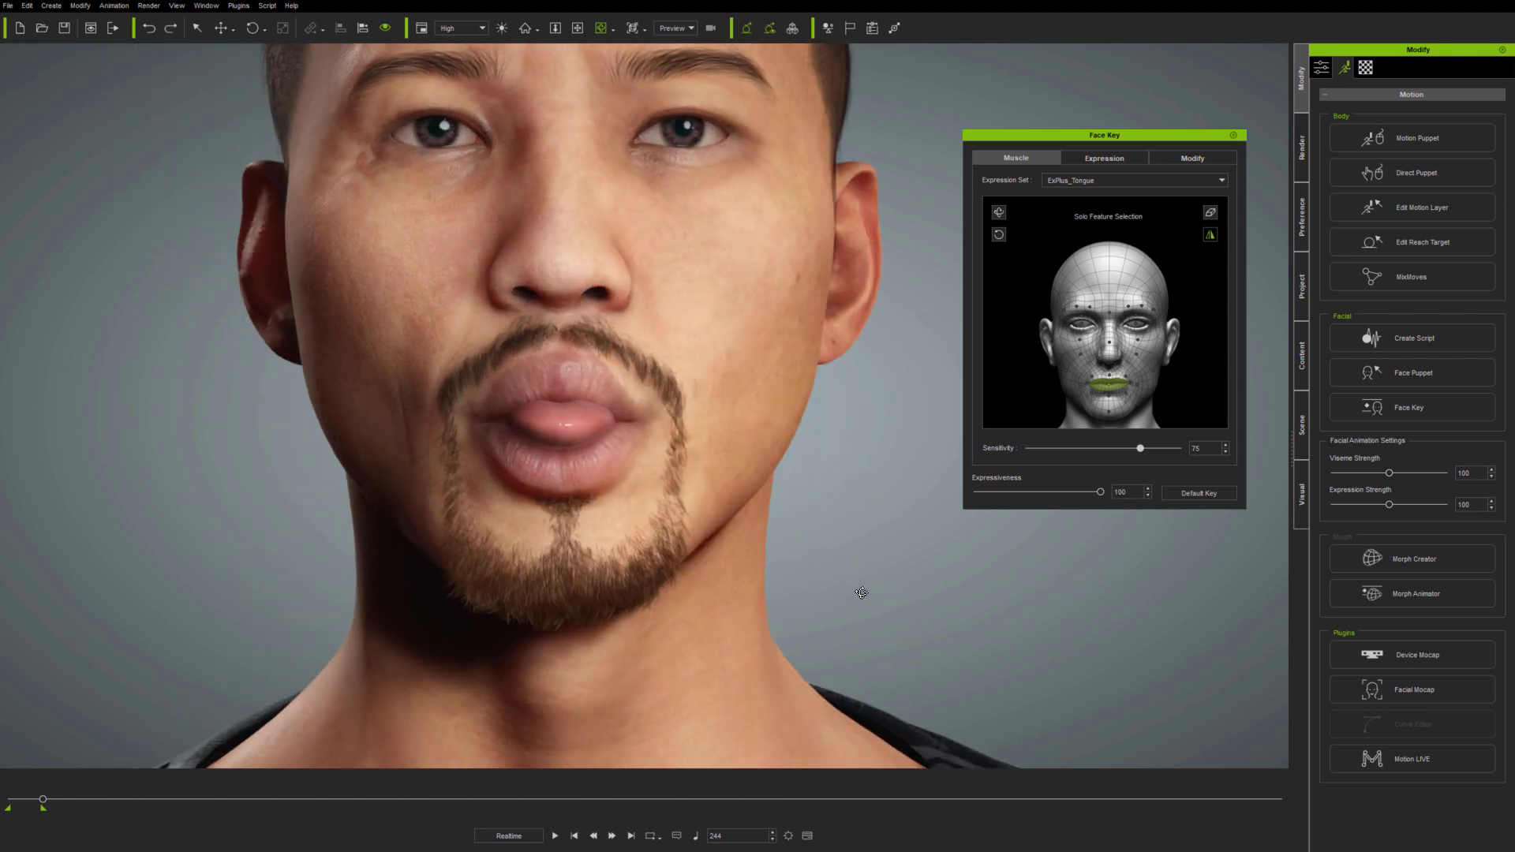
left_click(1097, 159)
left_click(1125, 180)
left_click(1103, 280)
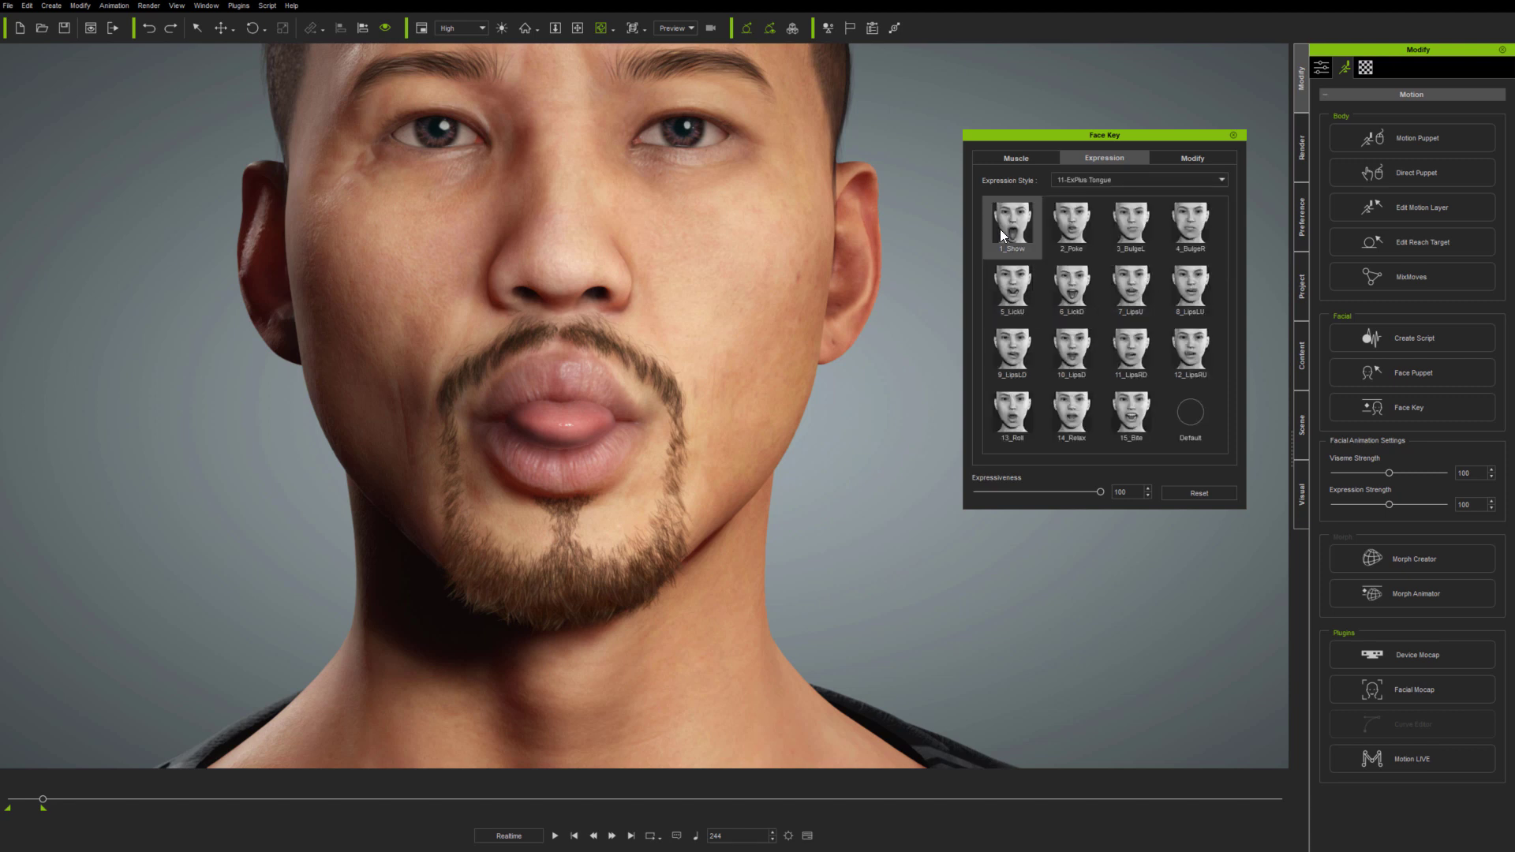
- Try the tongue presets 1_Show, 6_LickD, 10_LipsD and 13_Roll on the character's face
left_click(1000, 222)
left_click(1073, 289)
left_click(1073, 348)
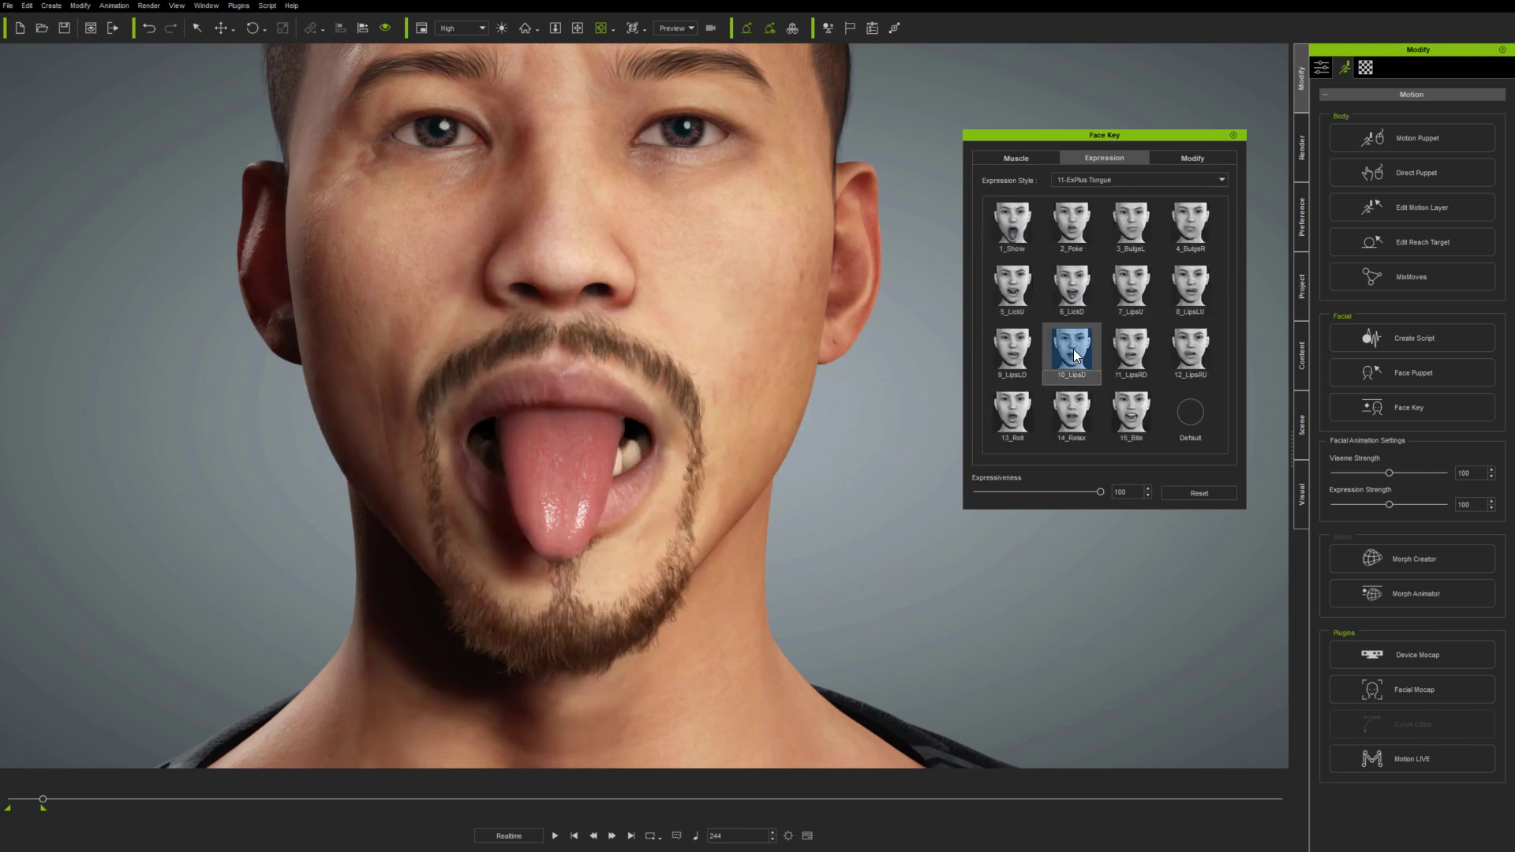
left_click(1015, 421)
- Sample presets from other expression styles and apply 13_Happy from the 08-ExPlus Happy Sad style
left_click(1149, 178)
left_click(1116, 270)
left_click(1070, 416)
left_click(1142, 180)
left_click(1017, 415)
left_click(1143, 178)
left_click(1114, 252)
left_click(1002, 416)
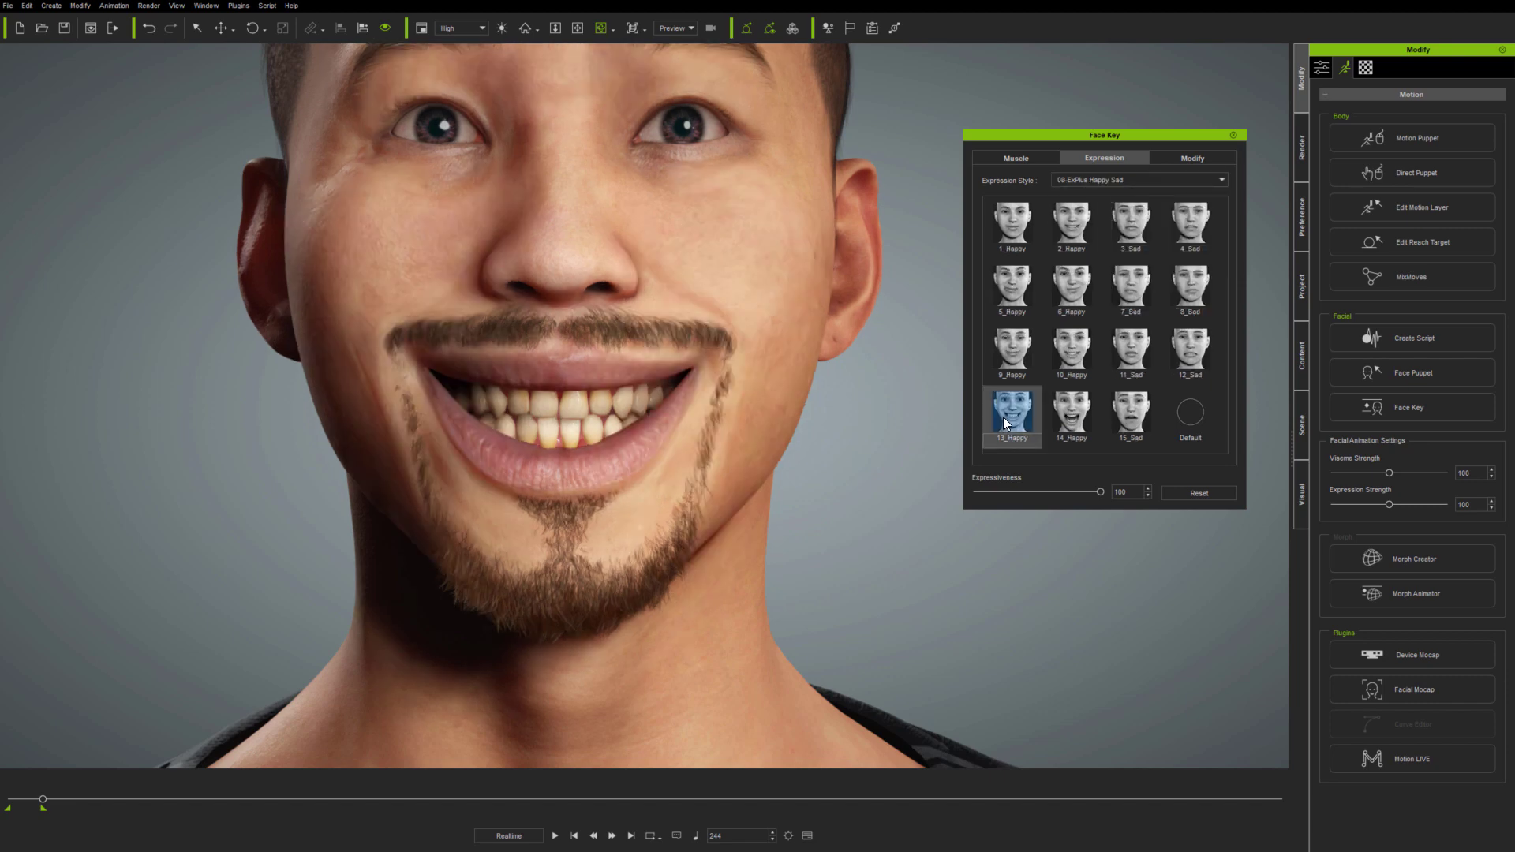
- Show the timeline and key the 14_Happy preset at frame 396 and the 11_Sad preset further along
left_click(806, 836)
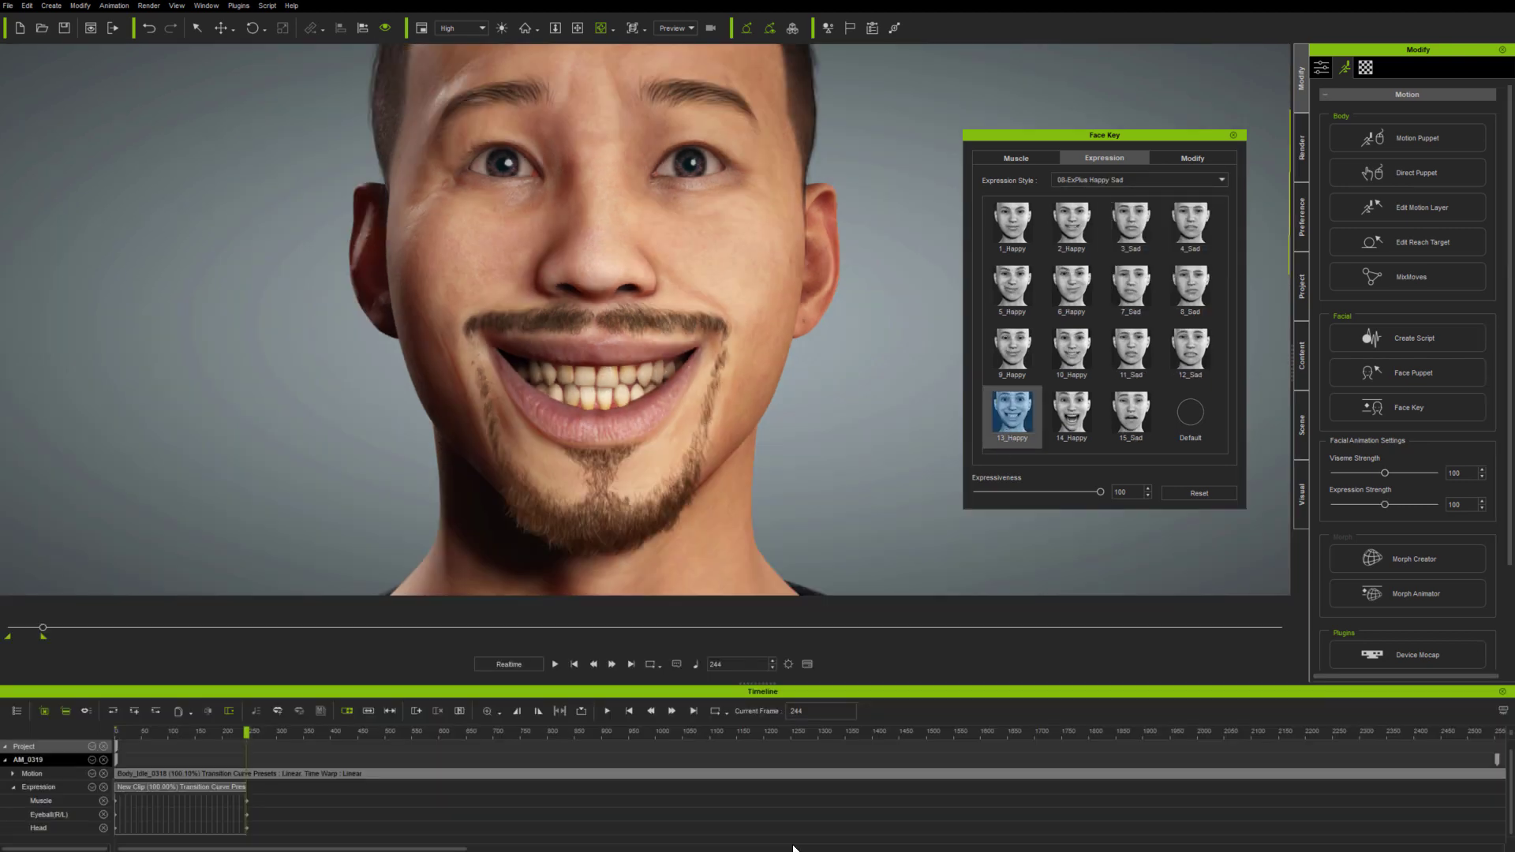
left_click_drag(247, 733, 411, 731)
left_click(1072, 415)
- Key the 6_Angry preset from the 09-ExPlus Angry Disgust style at frame 701
left_click(494, 732)
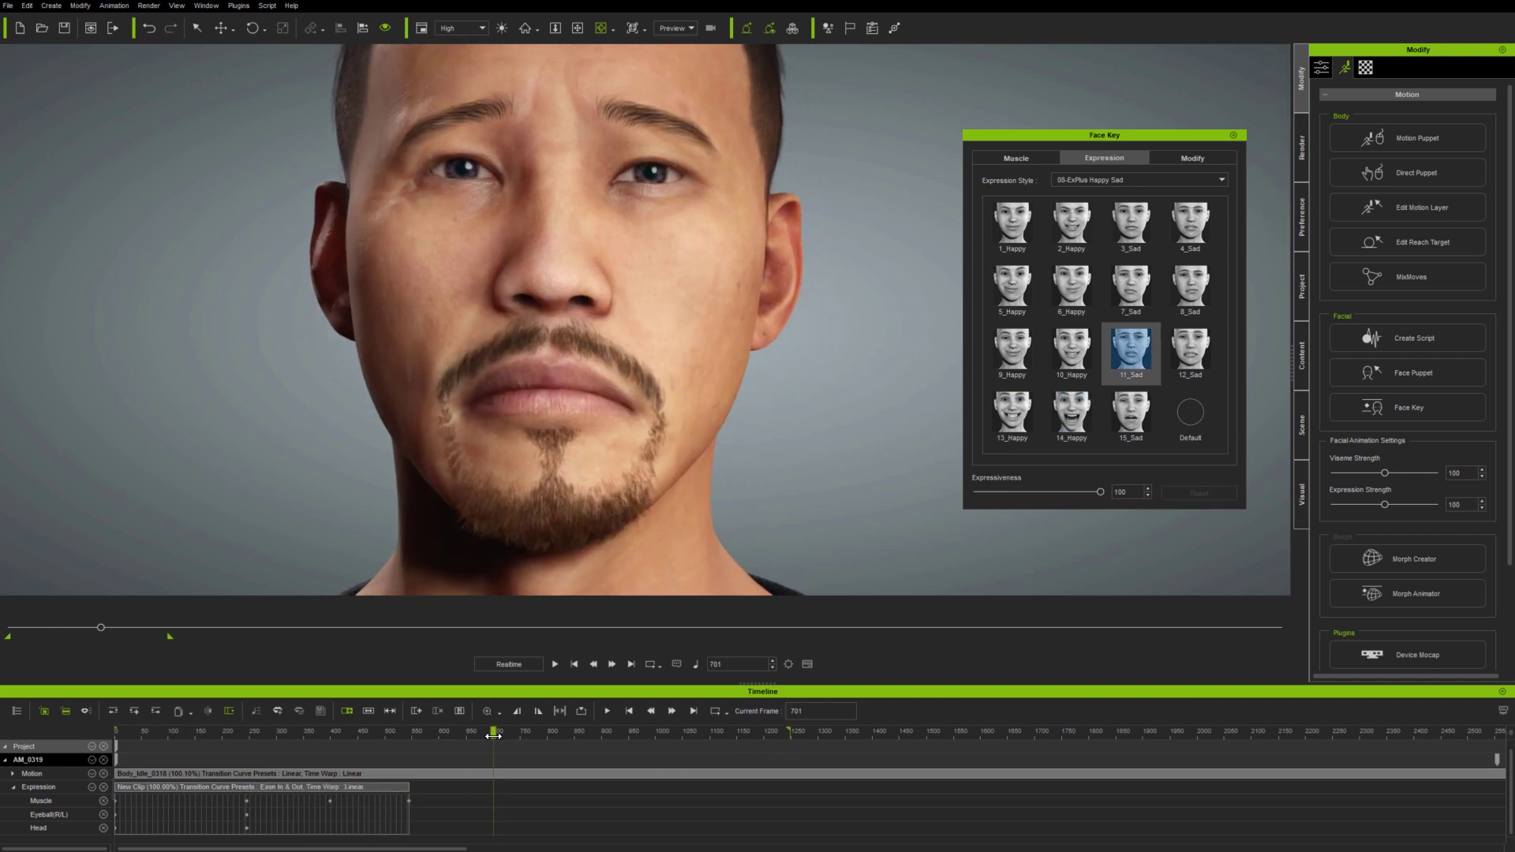
left_click(1136, 180)
left_click(1110, 246)
left_click(1074, 286)
- Key the 14_Angry preset further along the timeline and the 15_Disgust preset at frame 1017
left_click(579, 732)
left_click(1071, 412)
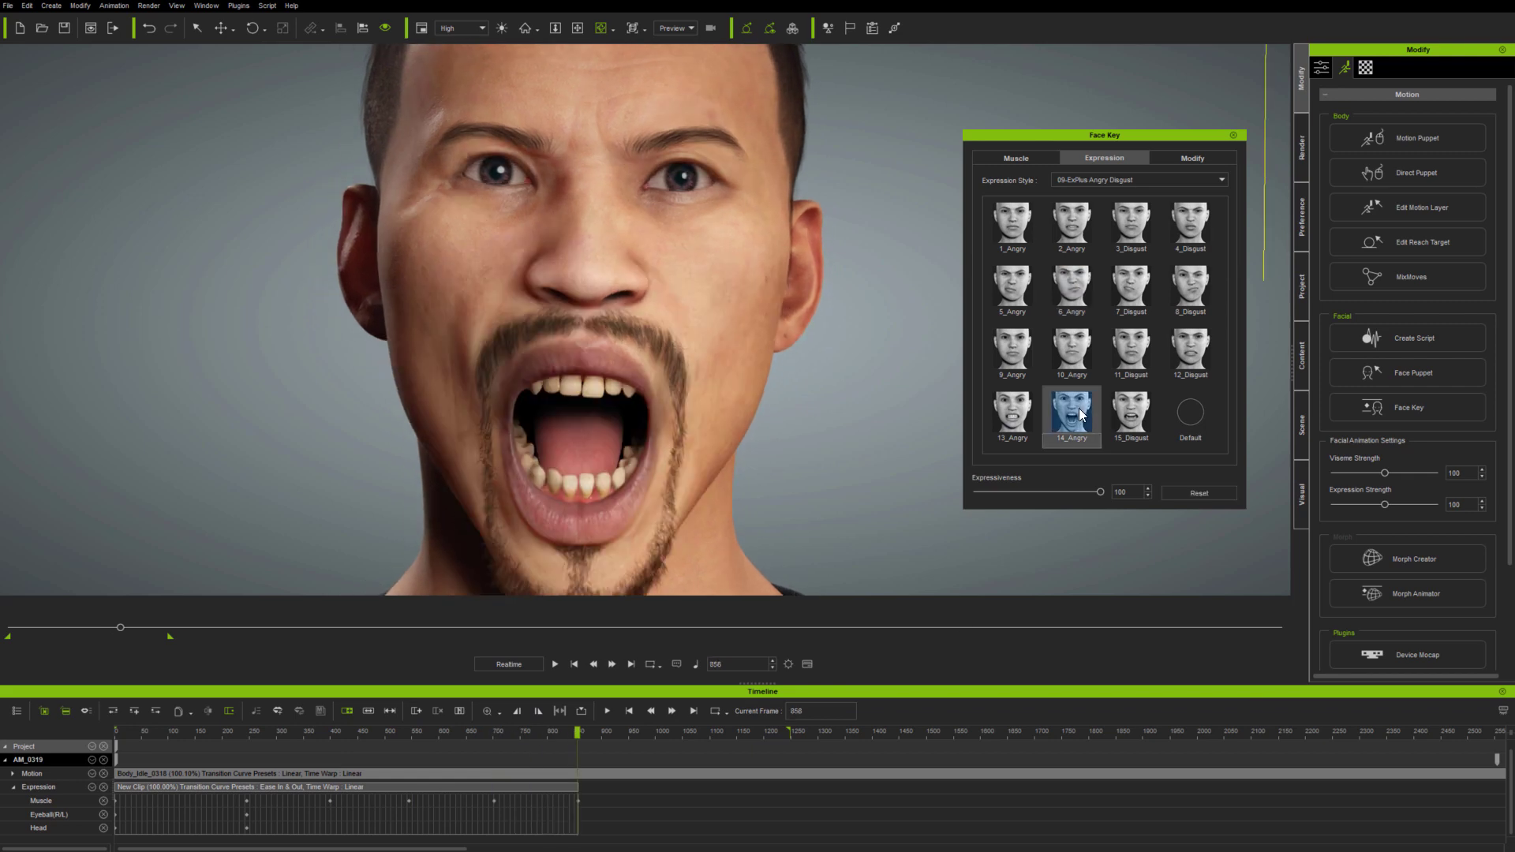
left_click(665, 731)
left_click(1131, 412)
- Key the 13_Fear preset from the 10-ExPlus Fear Surprise style after frame 1017, and scrub back to the start
left_click(1136, 180)
left_click(1113, 254)
left_click(765, 732)
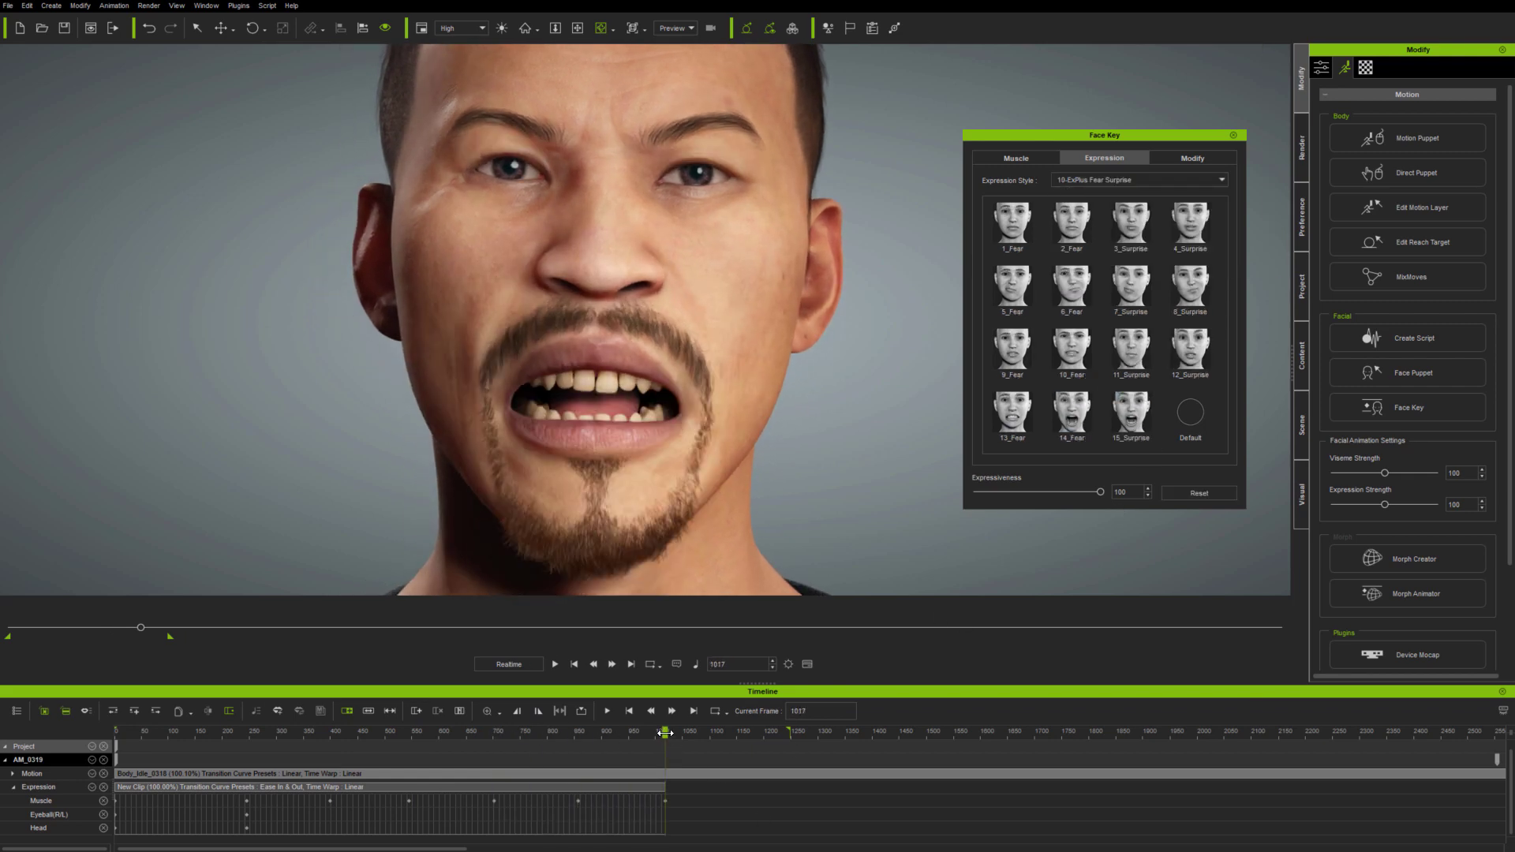
left_click(1012, 412)
left_click_drag(765, 734, 172, 764)
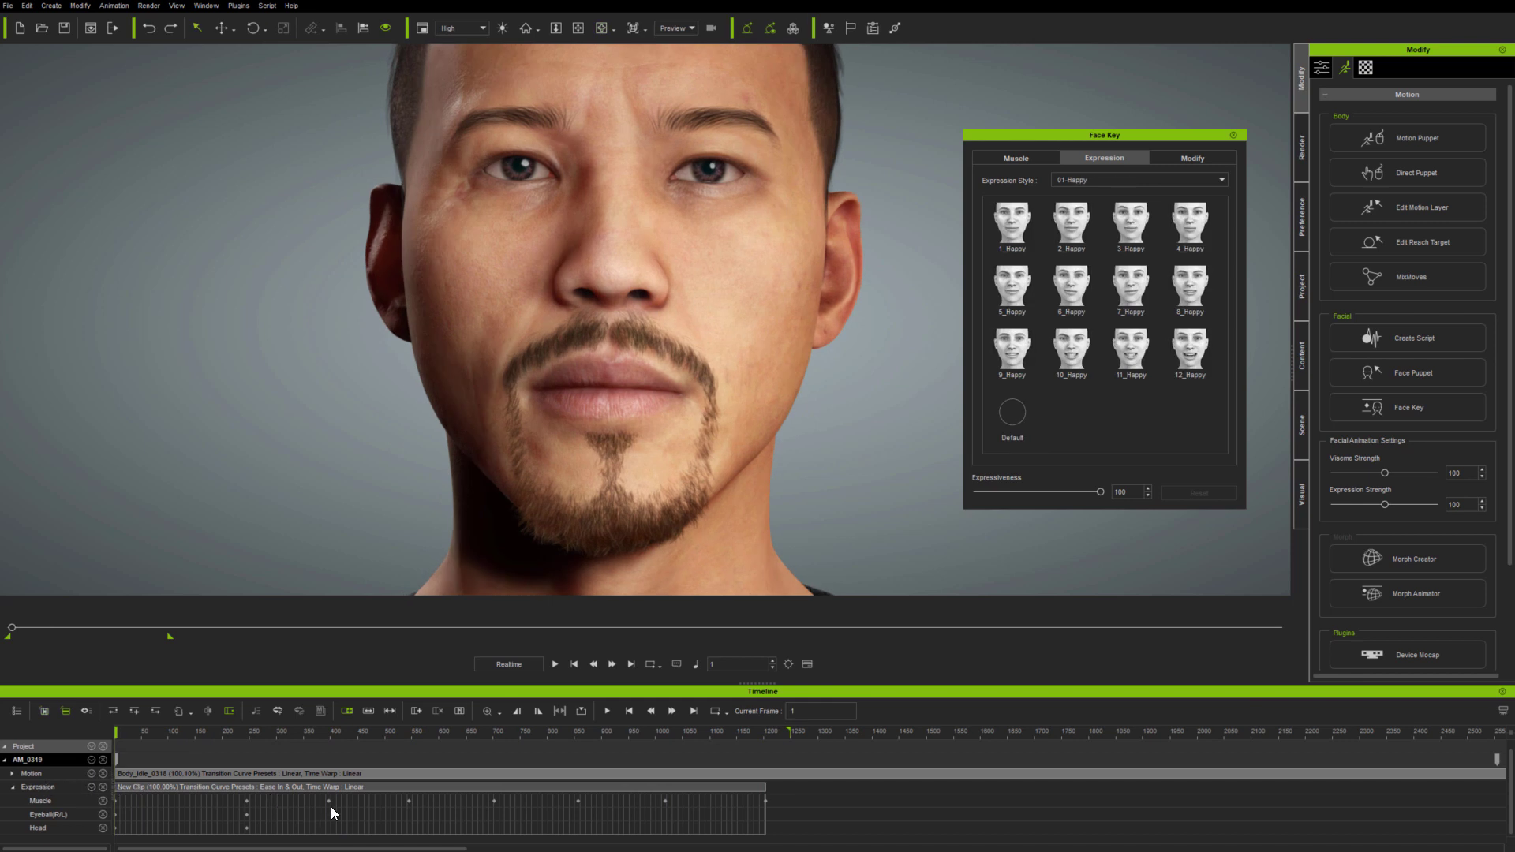
- Select the happy muscle key at frame 396 and switch muscle posing to the ExPlus expression set
left_click(329, 801)
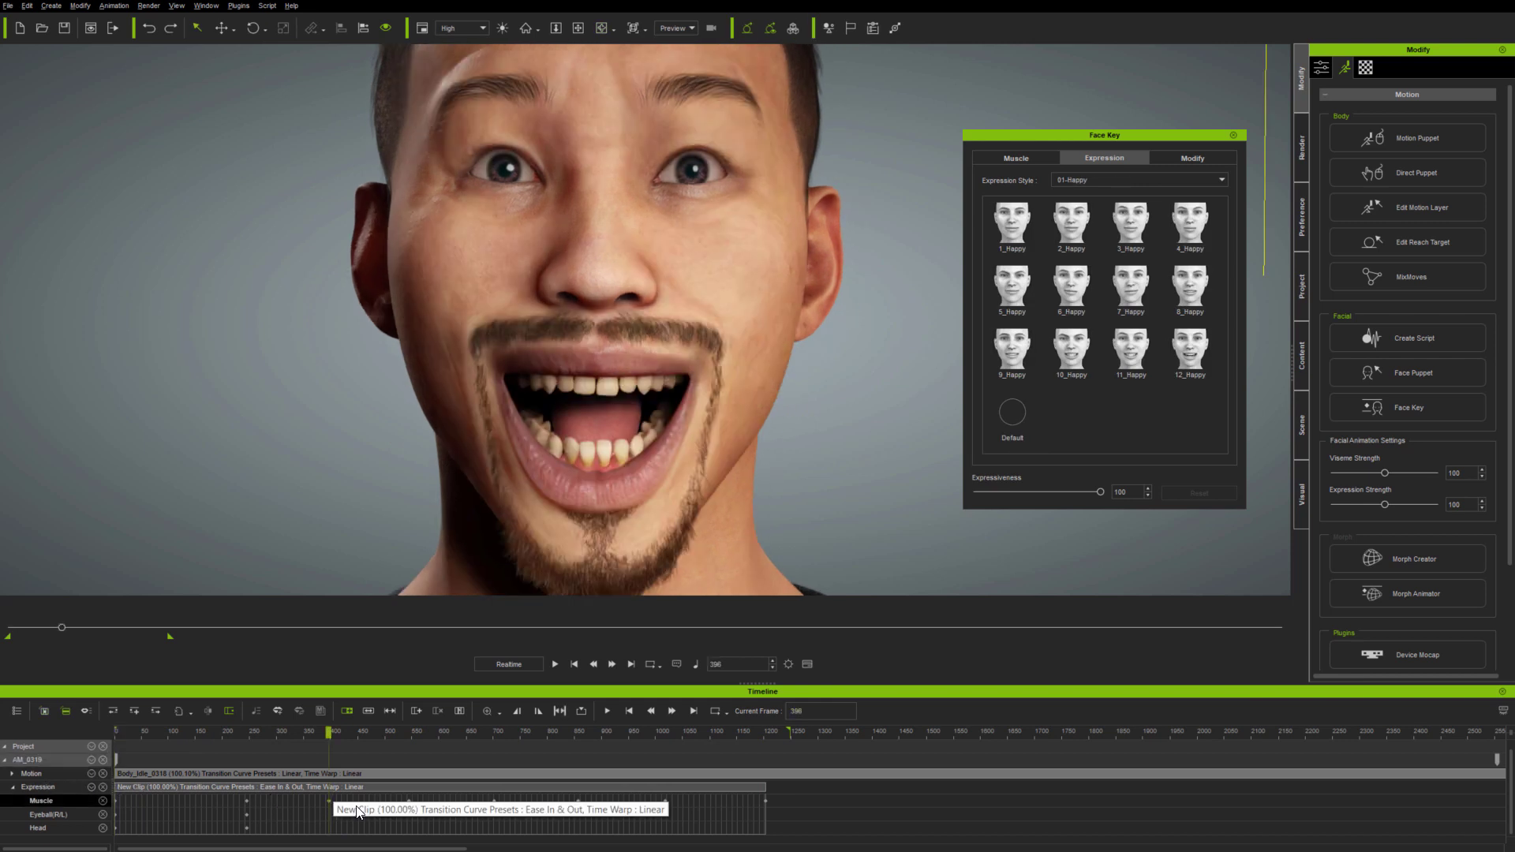
scroll(354, 801, "up", 5)
scroll(871, 801, "up", 3)
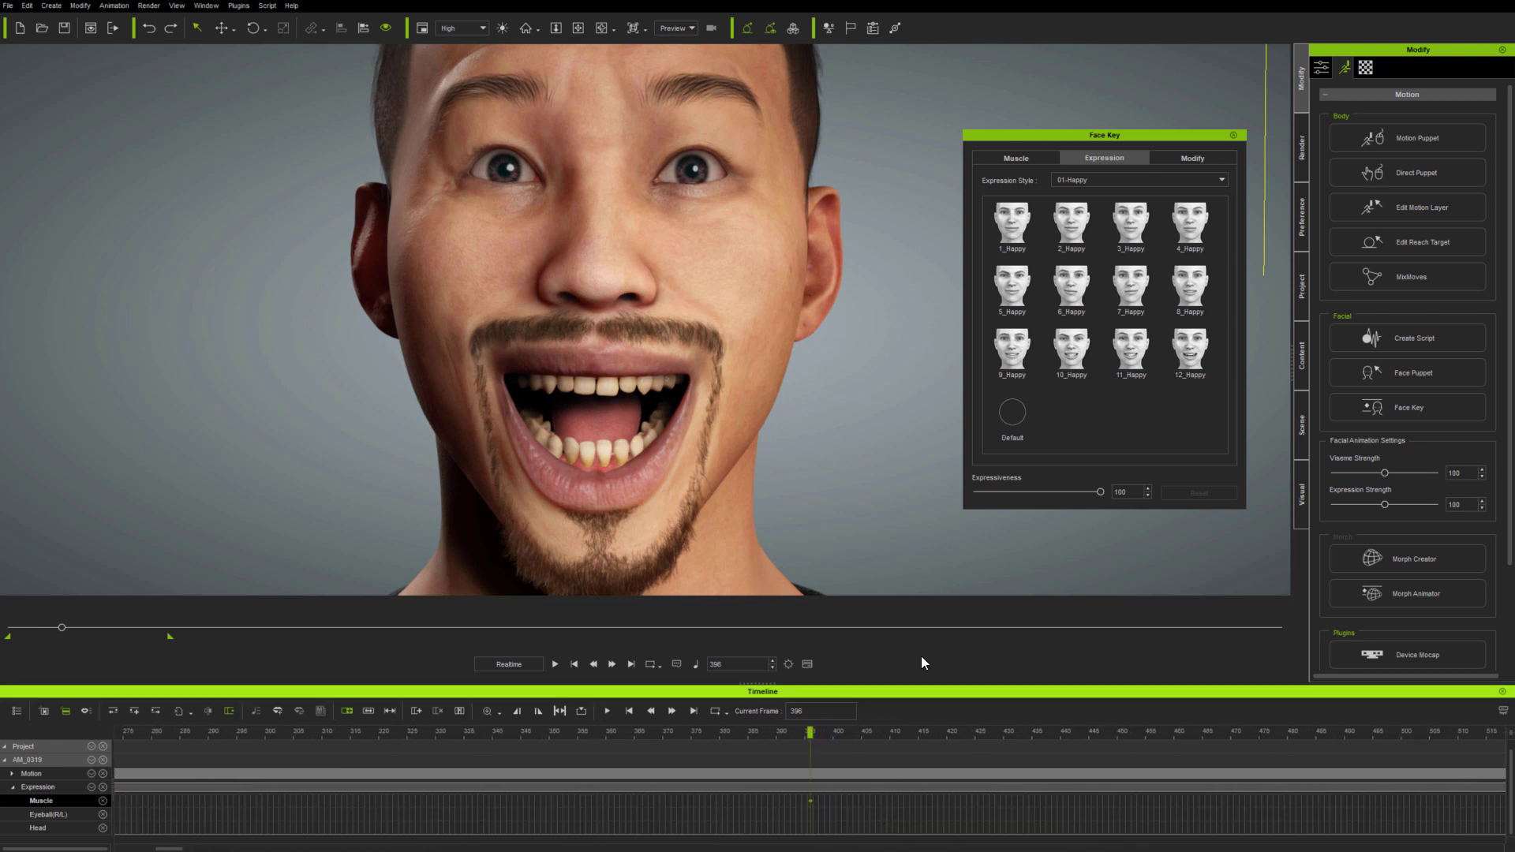
left_click(1037, 156)
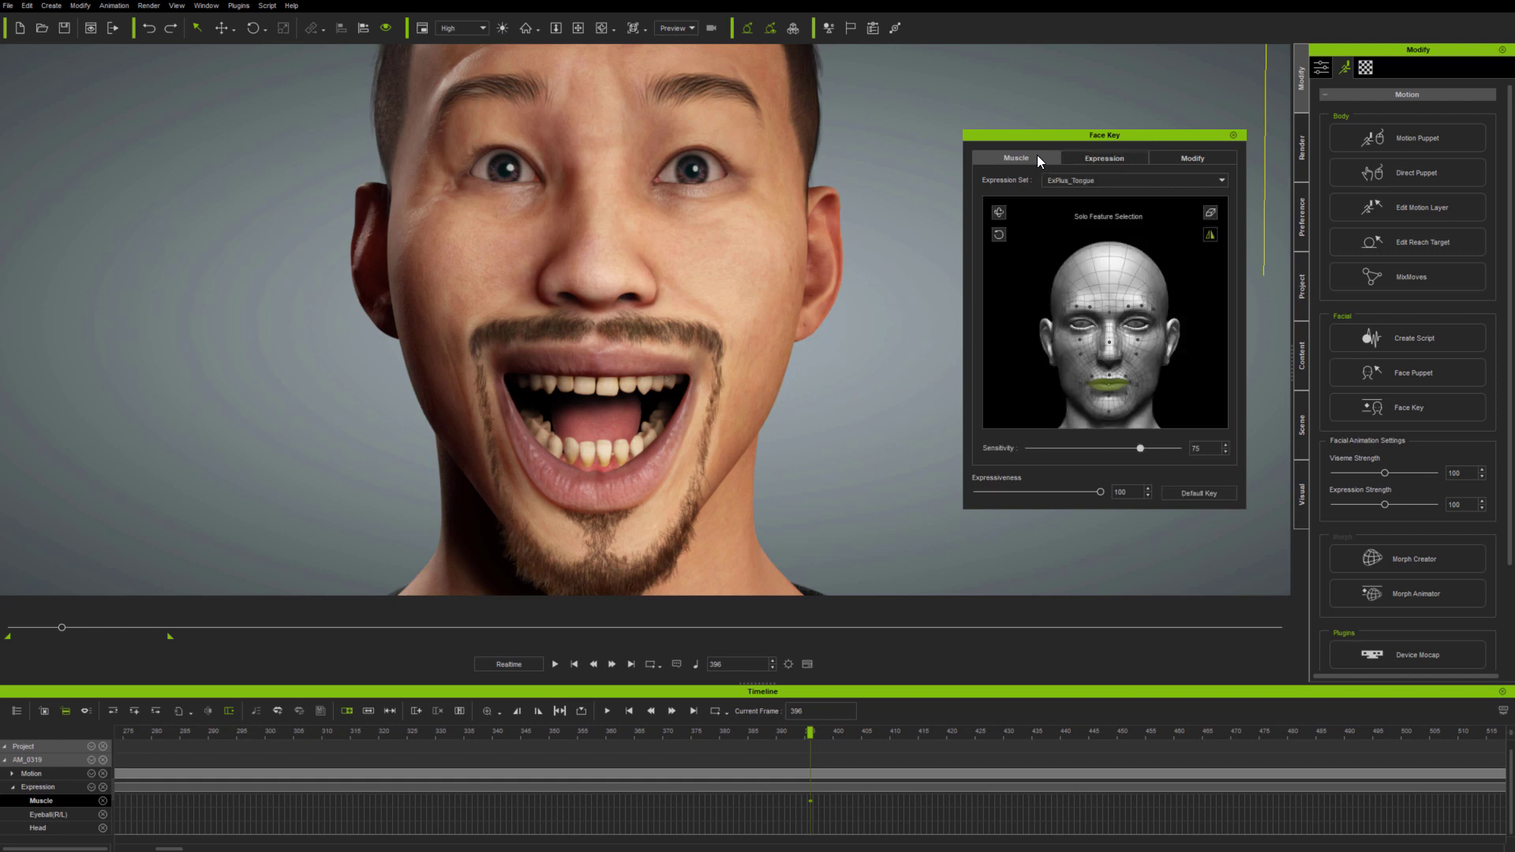
left_click(1104, 182)
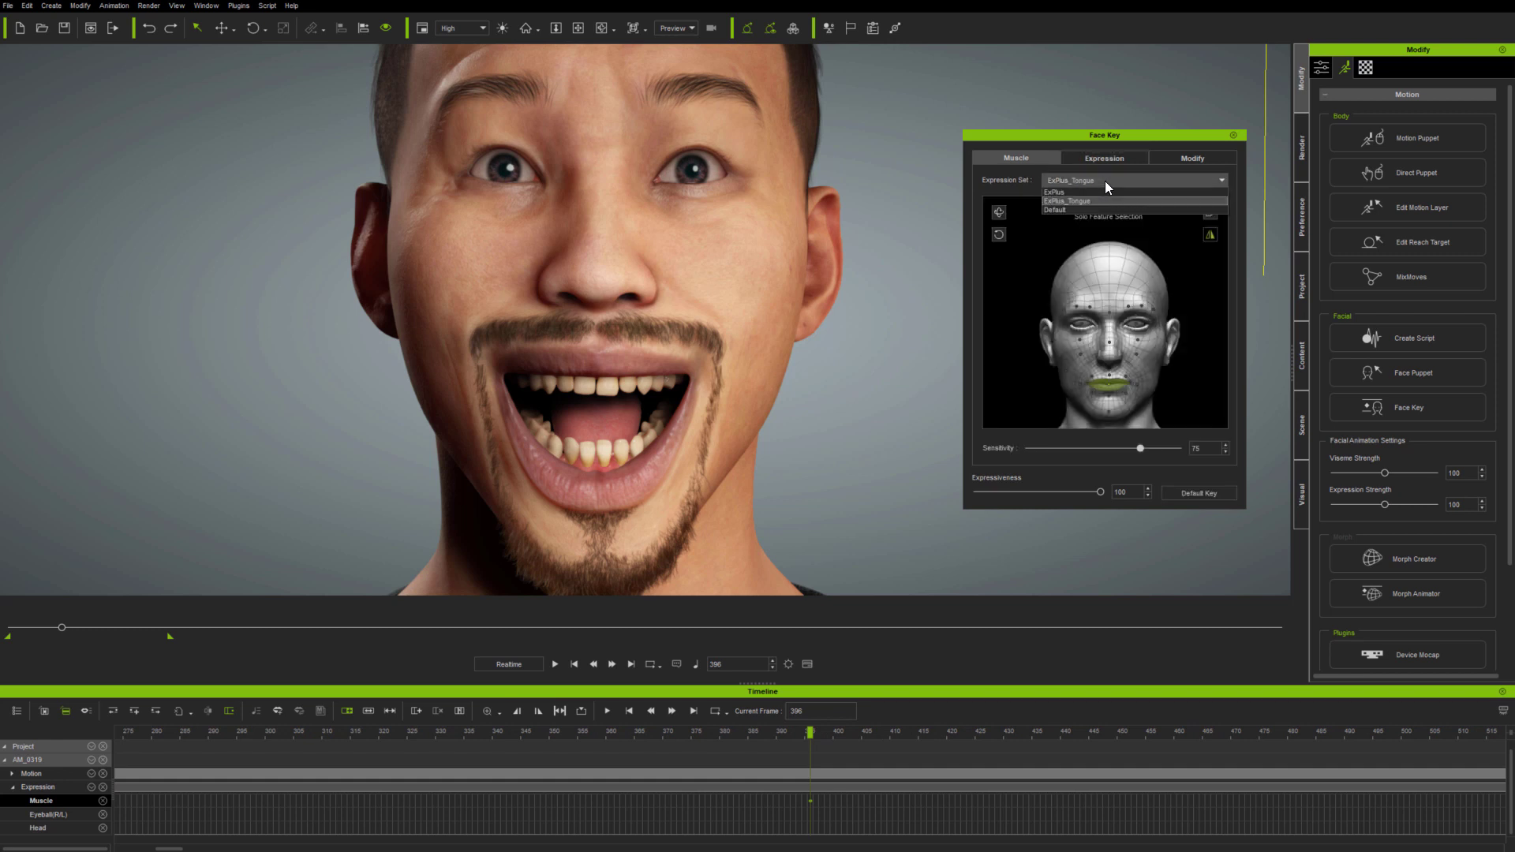
left_click(1091, 187)
- Rework the expression at frame 396 with the muscle areas, closing the jaw to bared teeth and lowering the brows
left_click(1215, 333)
left_click_drag(1190, 400, 1125, 389)
left_click(1196, 403)
left_click(1206, 406)
left_click_drag(1200, 343, 1177, 406)
left_click_drag(1015, 366, 1031, 409)
left_click(1202, 415)
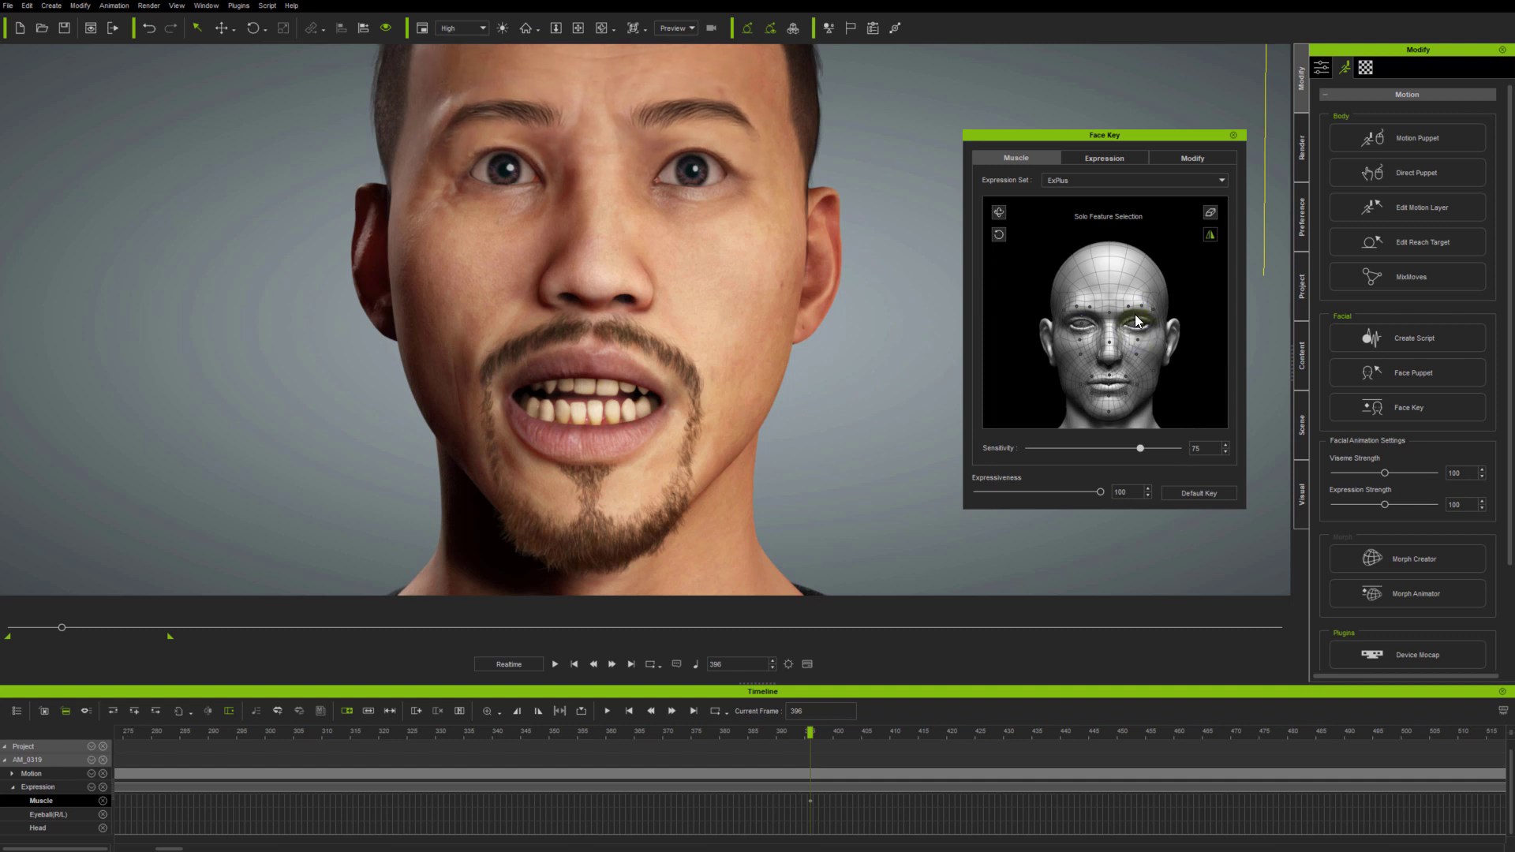
- Narrow the eyes and shift the mouth sideways at frame 396, and scrub through the keyed animation
left_click_drag(1145, 319, 1190, 327)
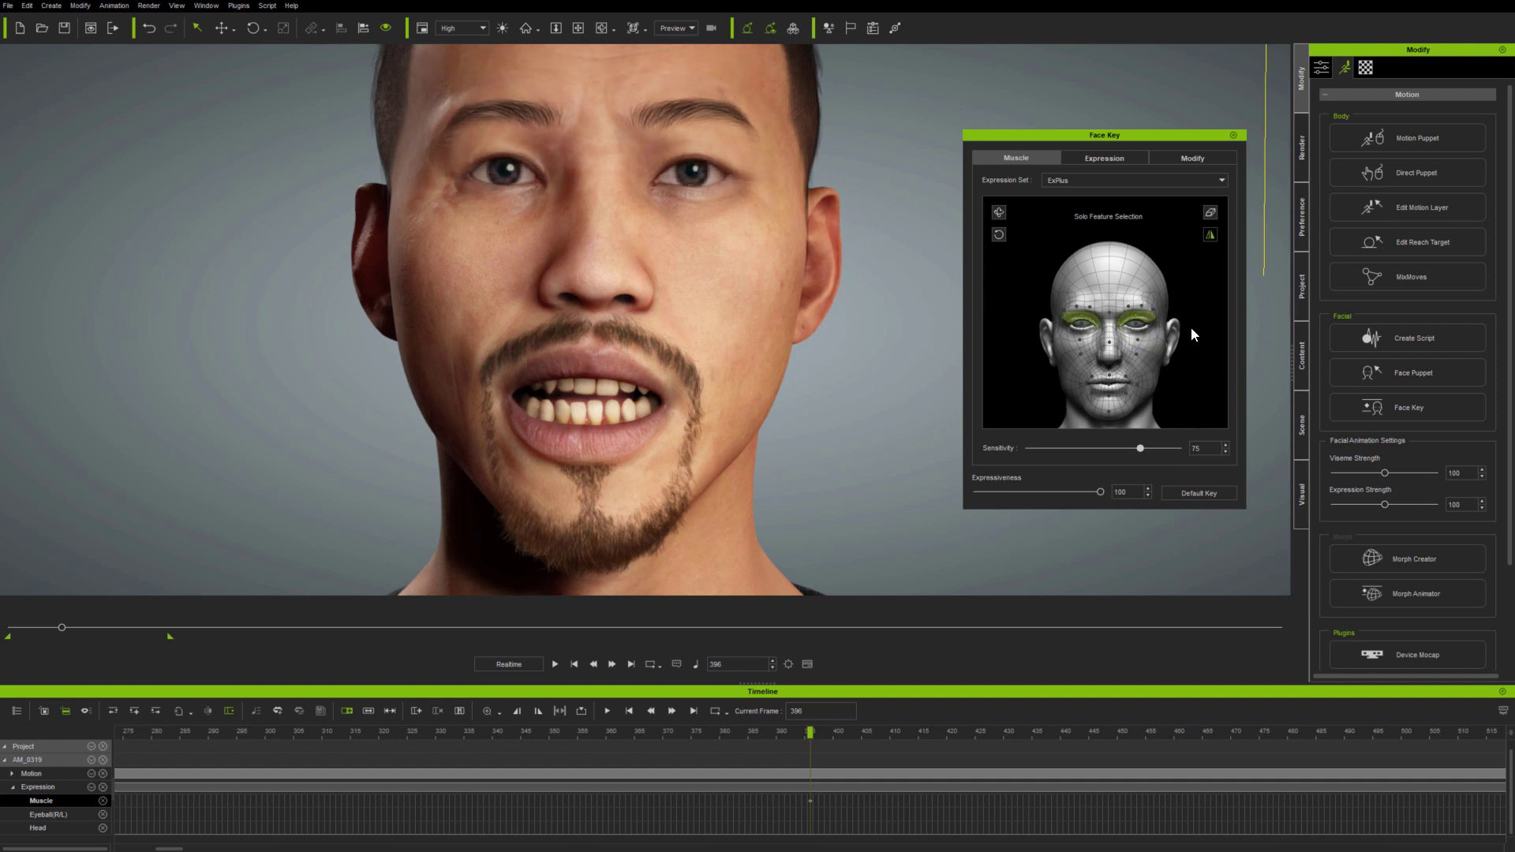
left_click(1188, 391)
left_click_drag(1150, 371, 1034, 370)
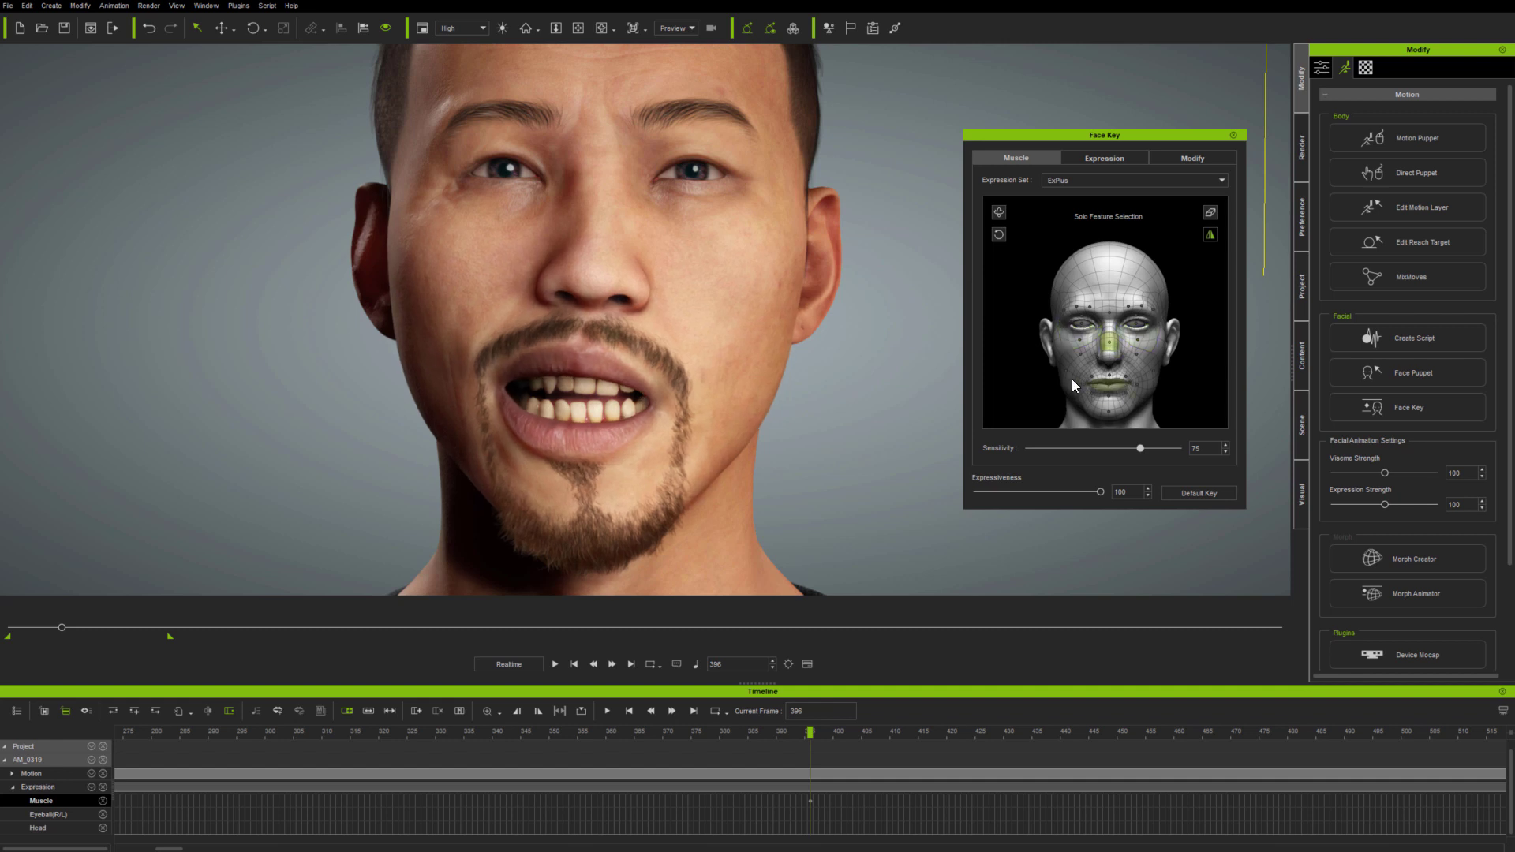
scroll(915, 757, "down", 3)
scroll(907, 754, "down", 5)
left_click_drag(351, 735, 764, 771)
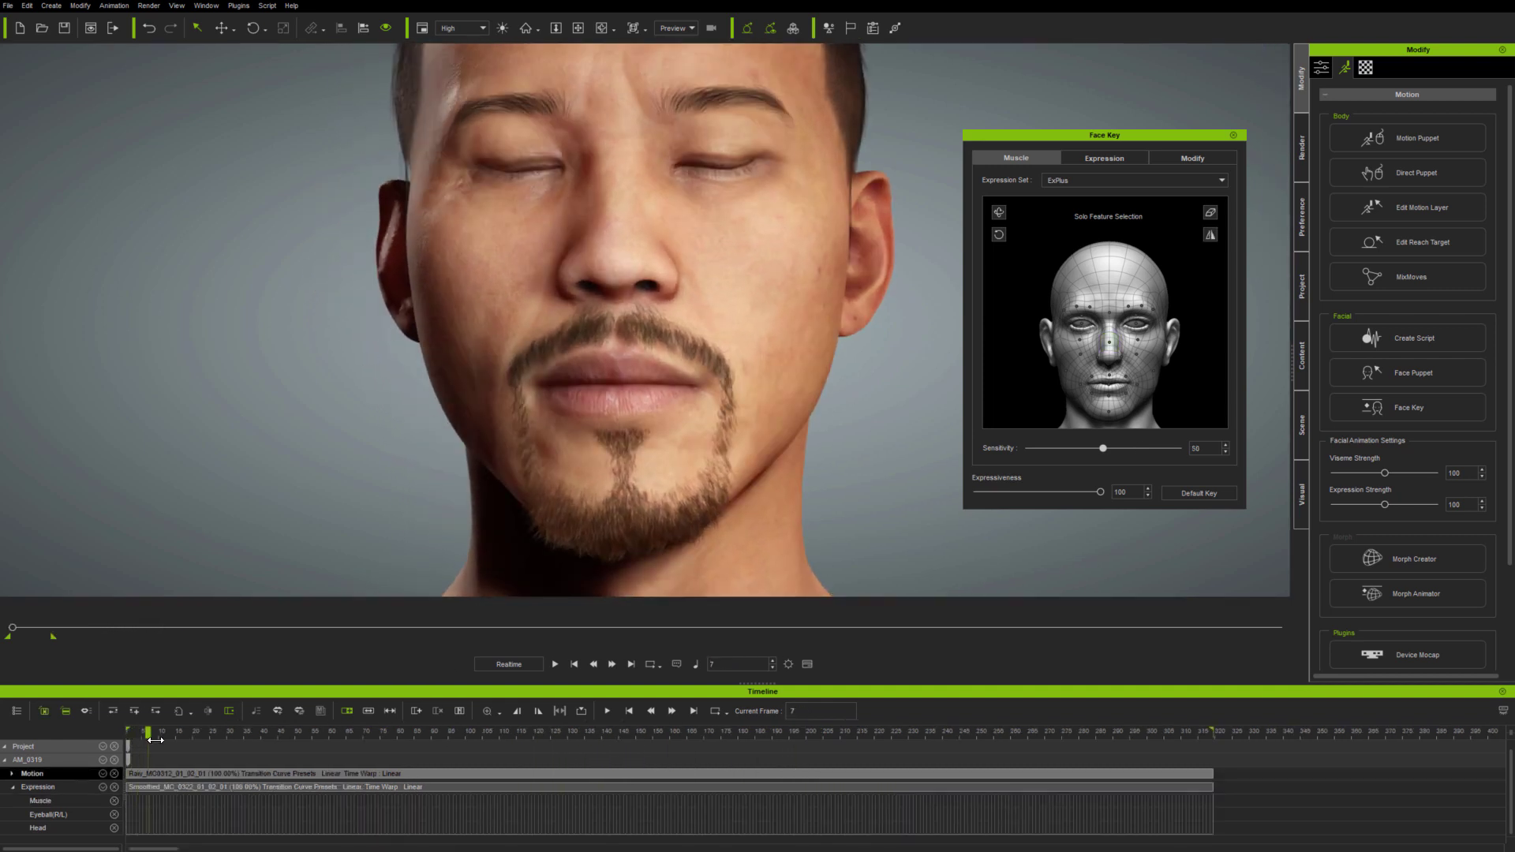
- In the smoothed mocap expression clip, pose the lower lip area at frame 75 and set a default key at frame 56
left_click_drag(155, 739, 378, 752)
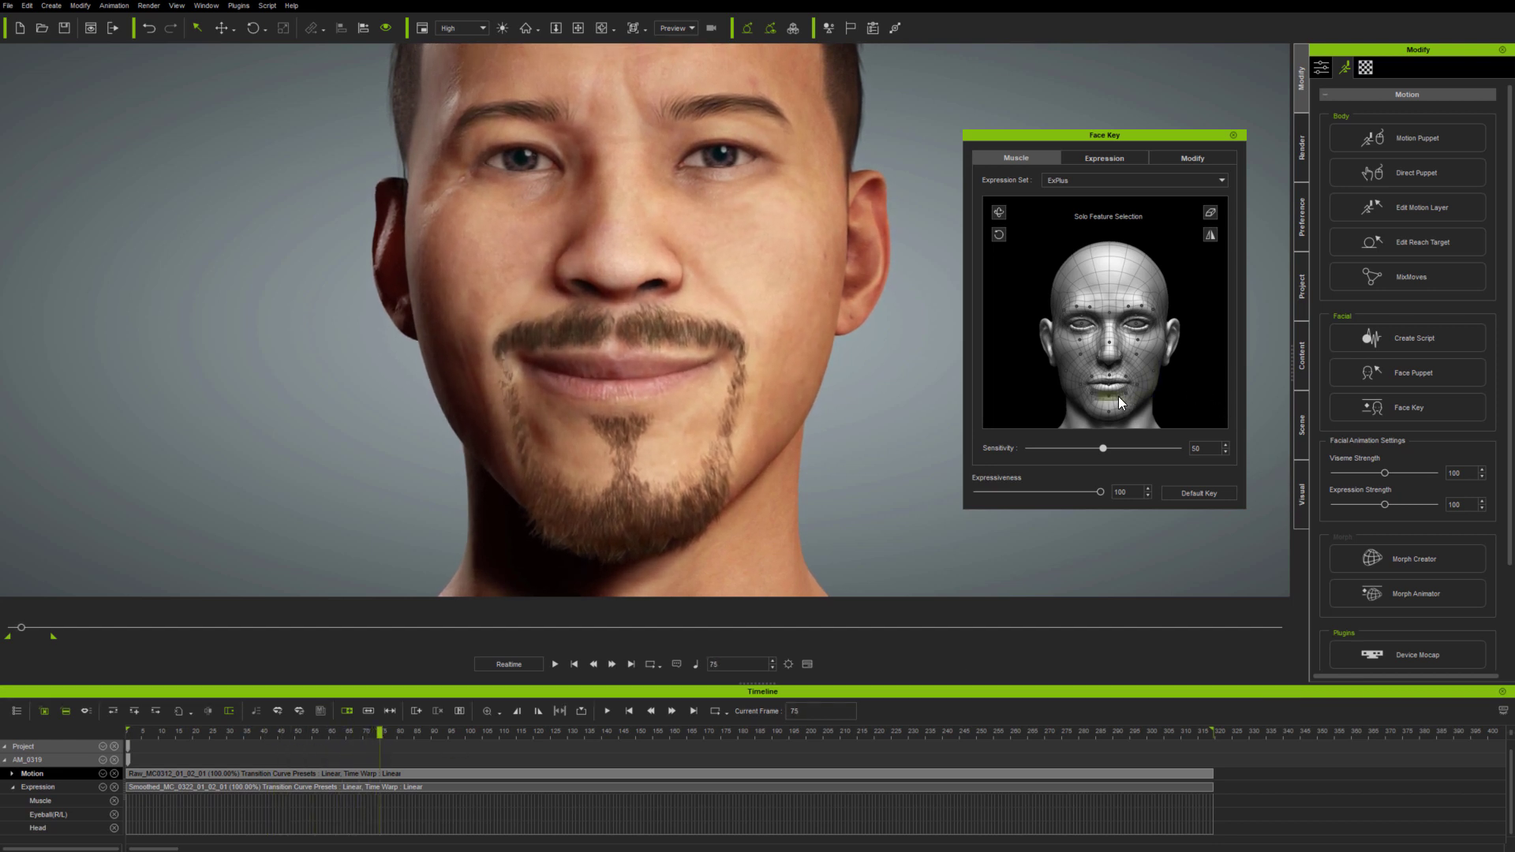
left_click_drag(1190, 391, 1189, 402)
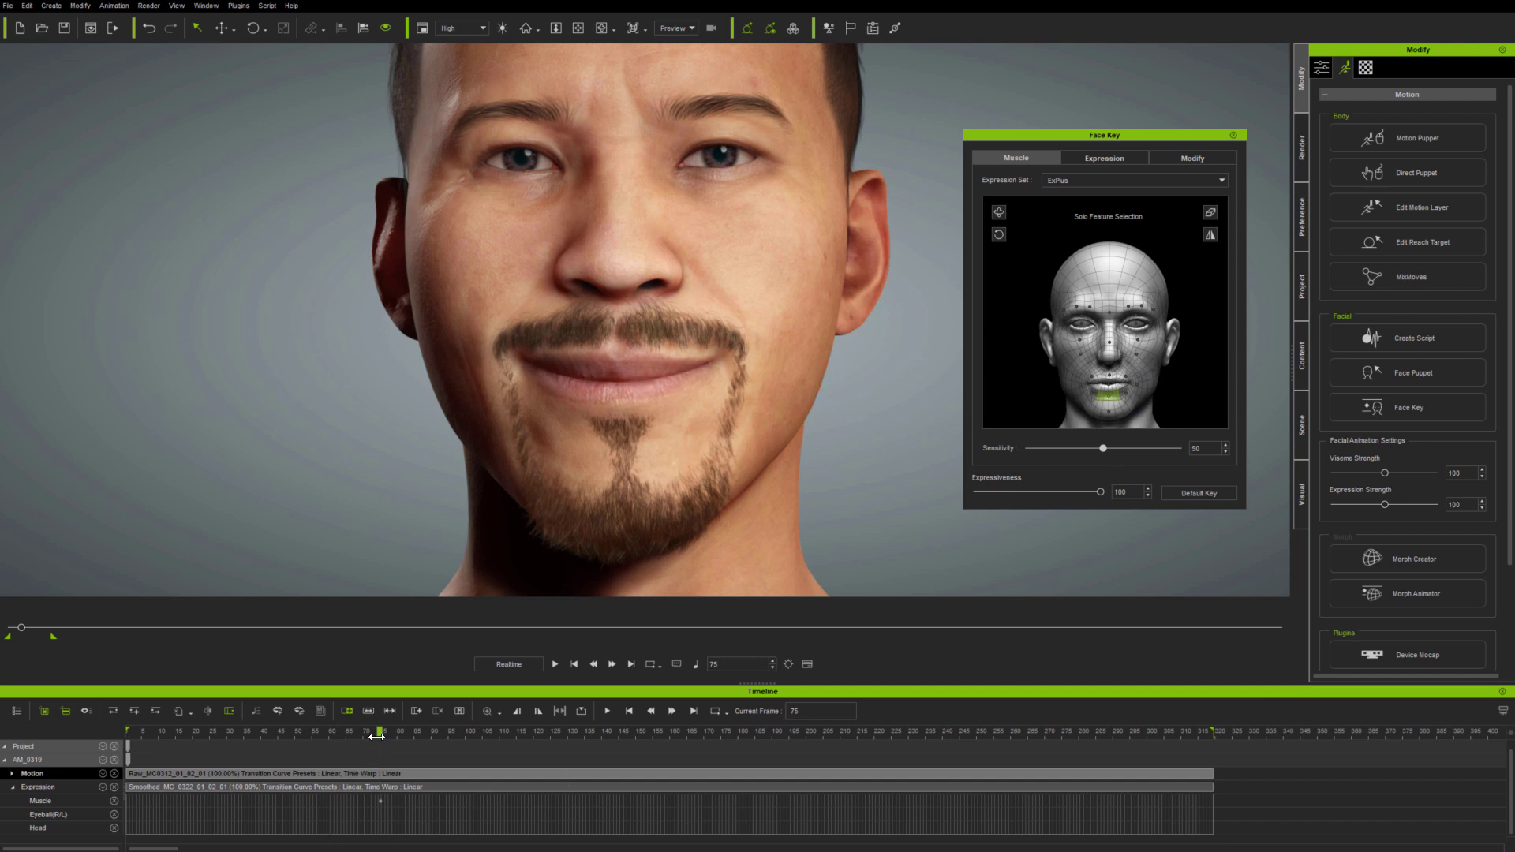
left_click_drag(379, 733, 316, 737)
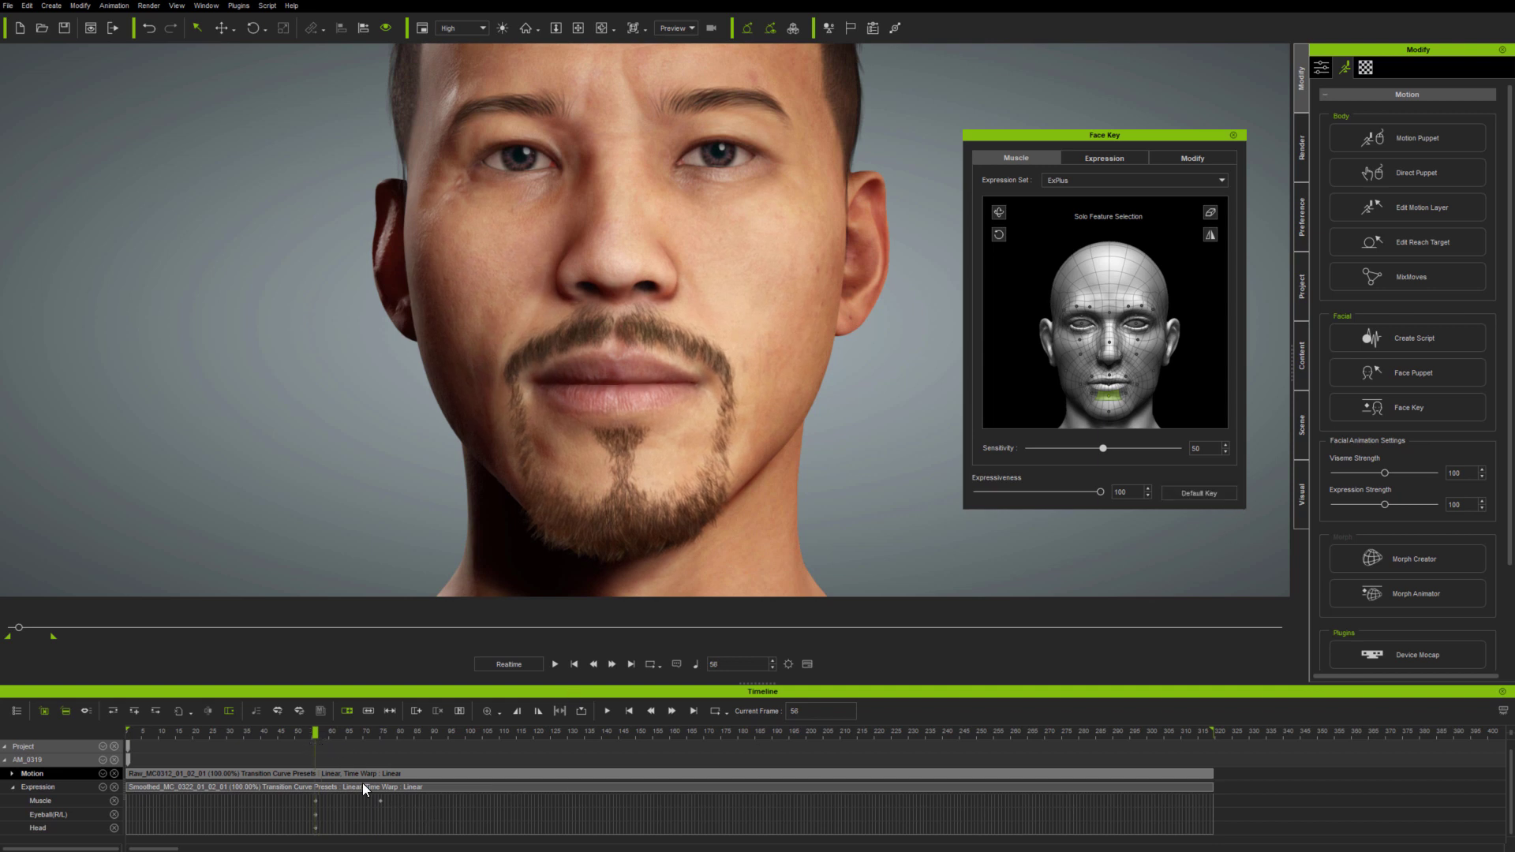
- Set default face keys at frames 94 and 112 of the expression clip
left_click_drag(315, 734, 444, 744)
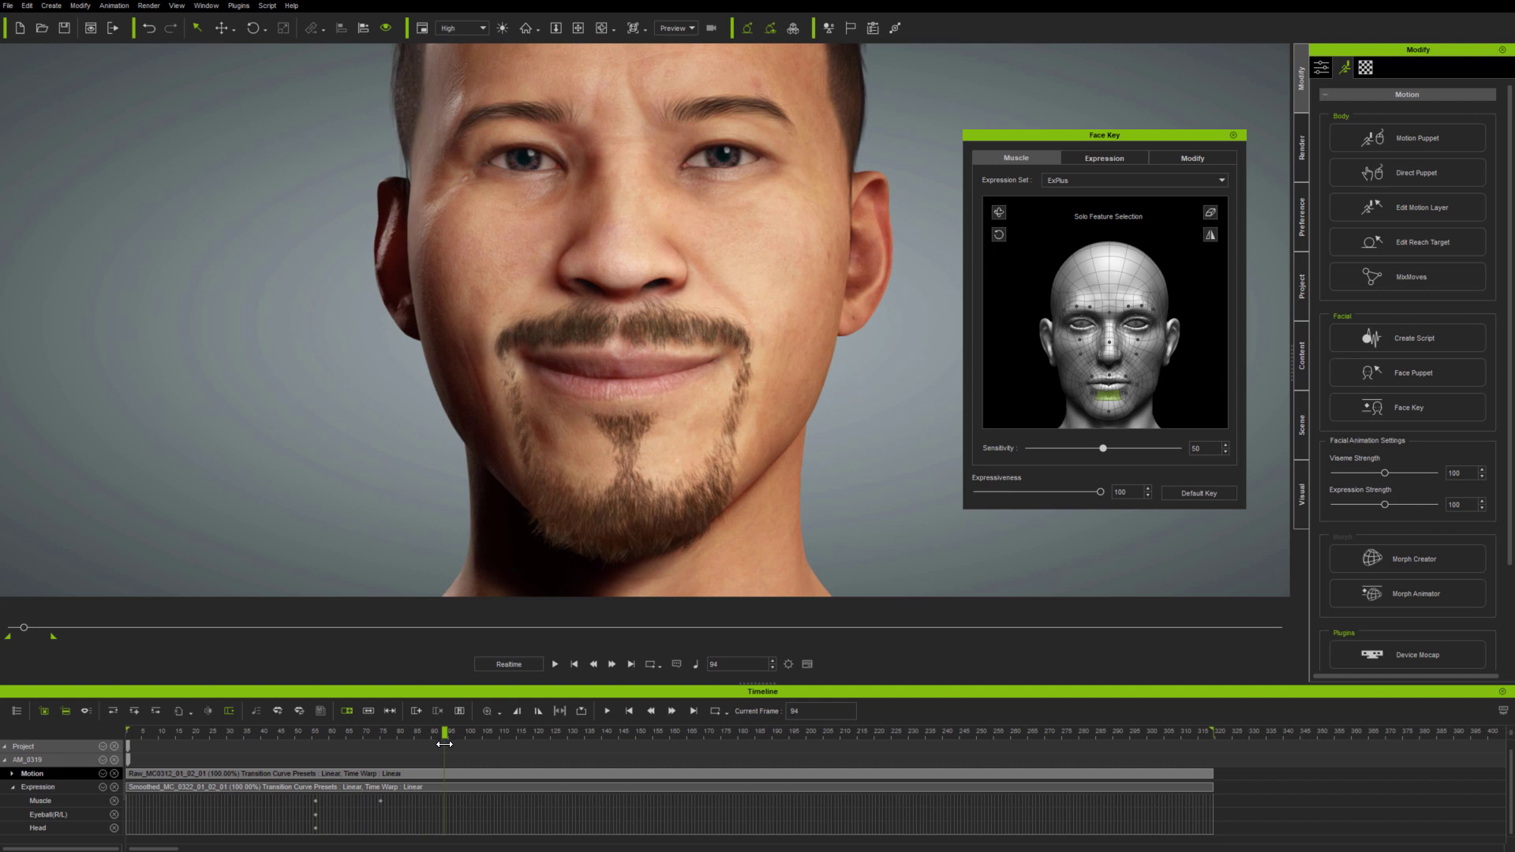
left_click(1189, 493)
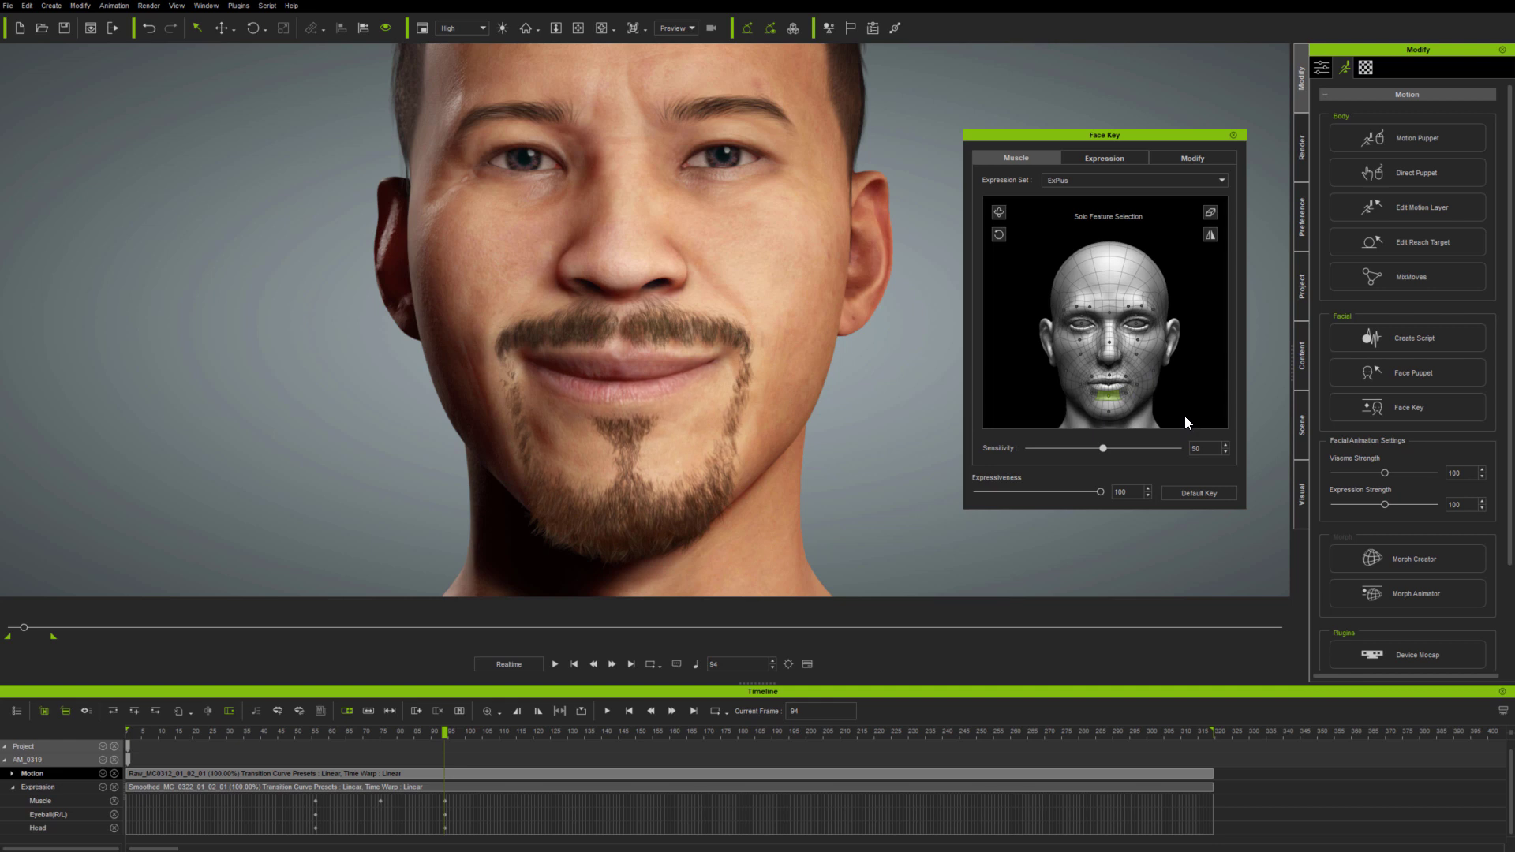
left_click_drag(446, 731, 506, 733)
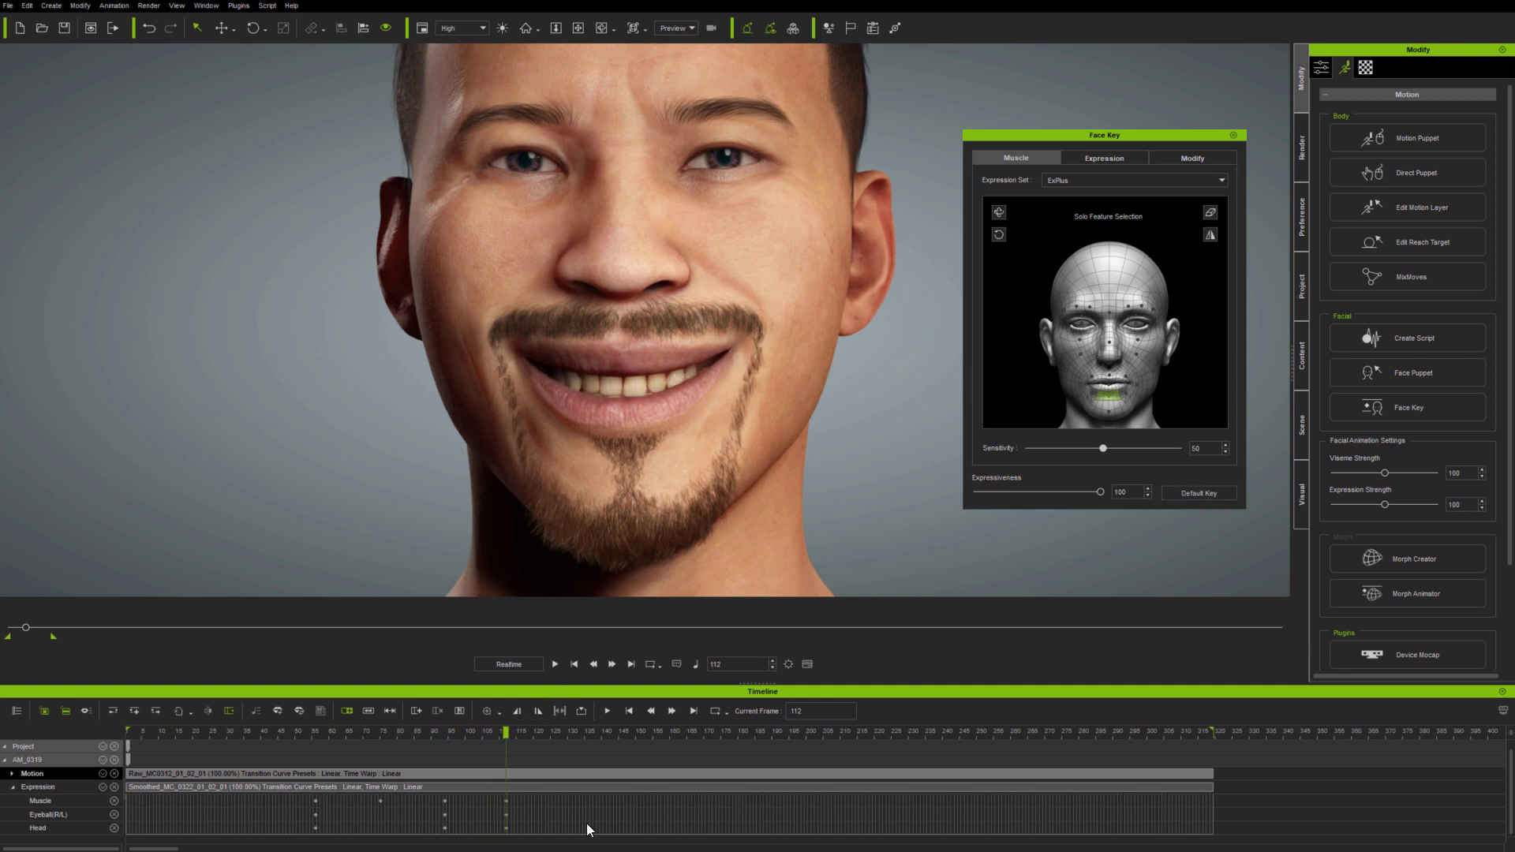
- Pose the lower lip area at frame 315 and set a default key slightly before it
left_click_drag(508, 733, 1198, 722)
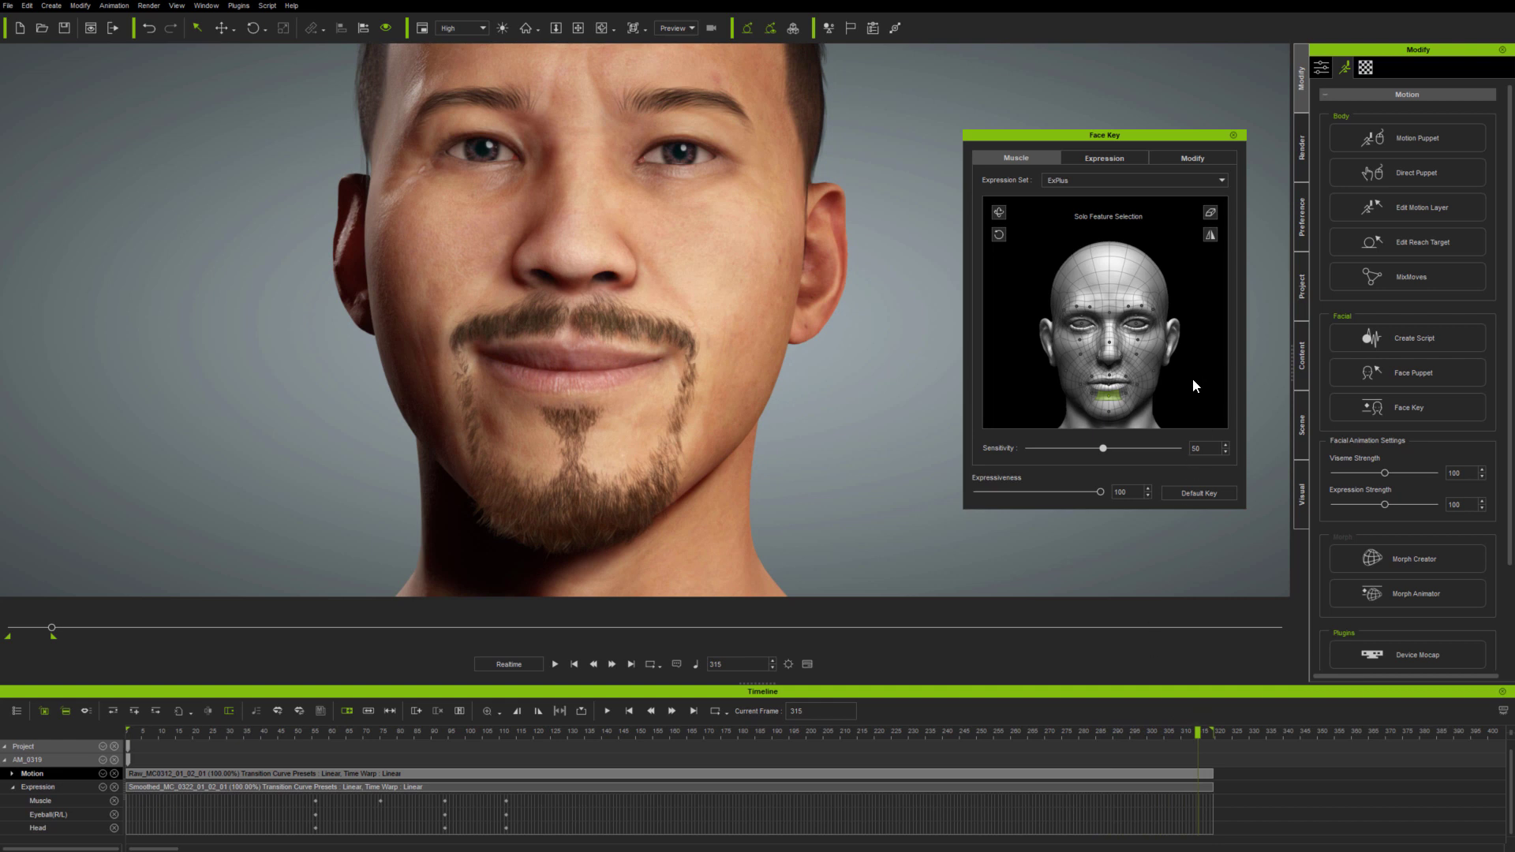
left_click(1194, 386)
left_click_drag(1203, 732, 1128, 739)
left_click(1218, 496)
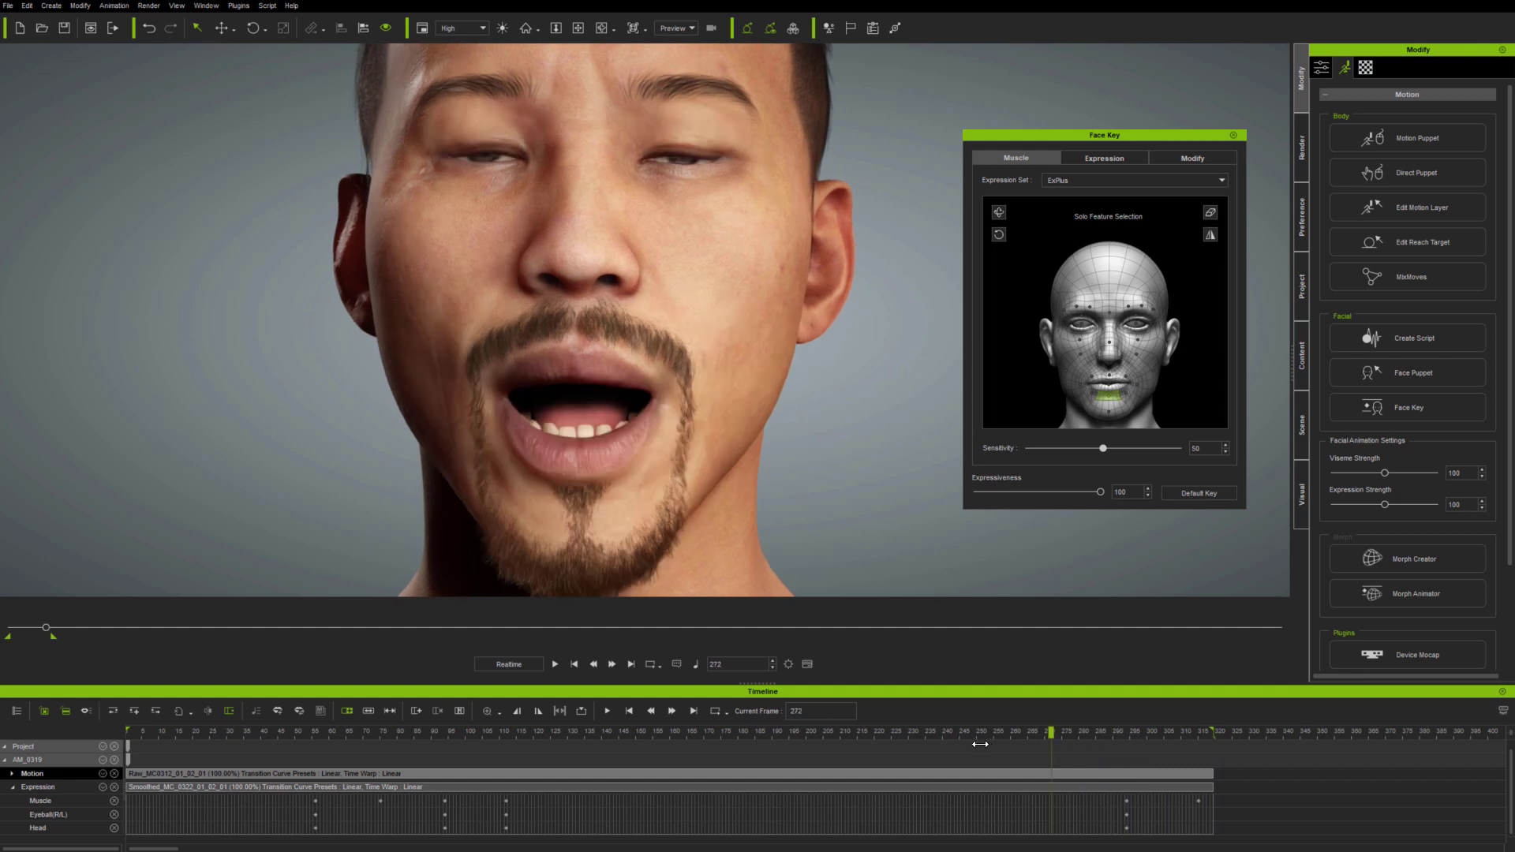